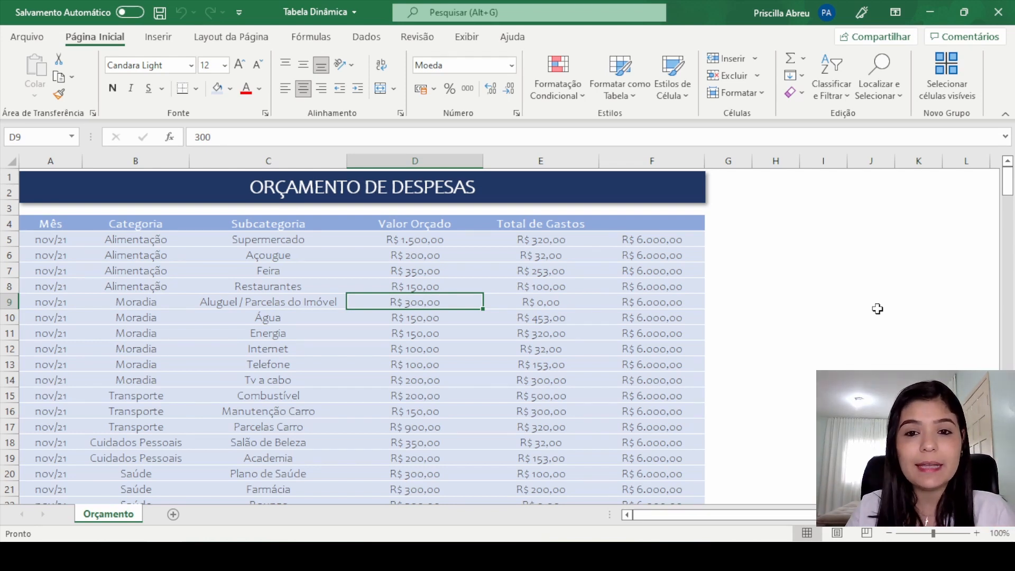
# Step: Enter "Renda Mensal" as the missing header of the last column of the expense budget table, in cell F4
pyautogui.click(642, 221)
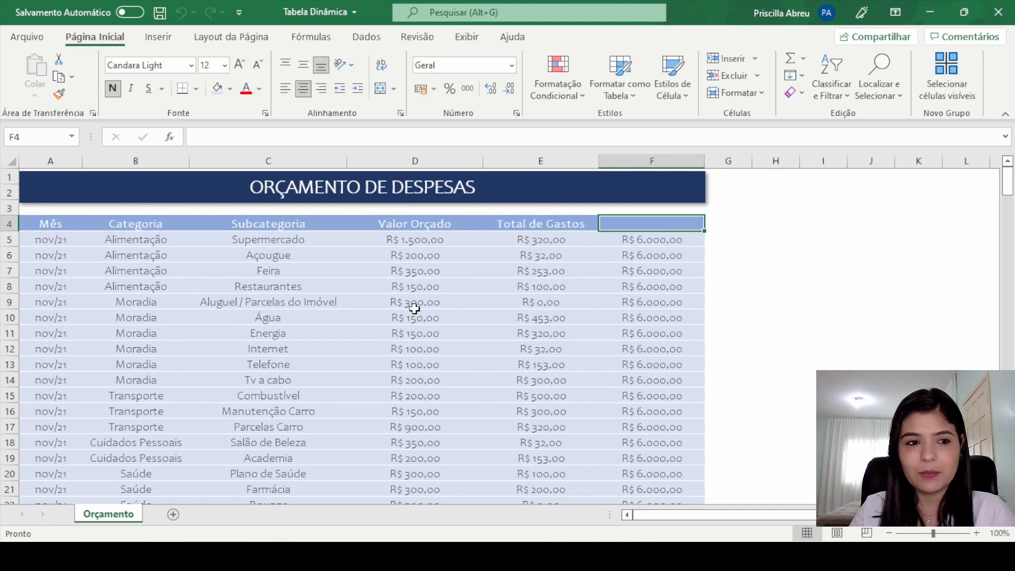
pyautogui.click(54, 230)
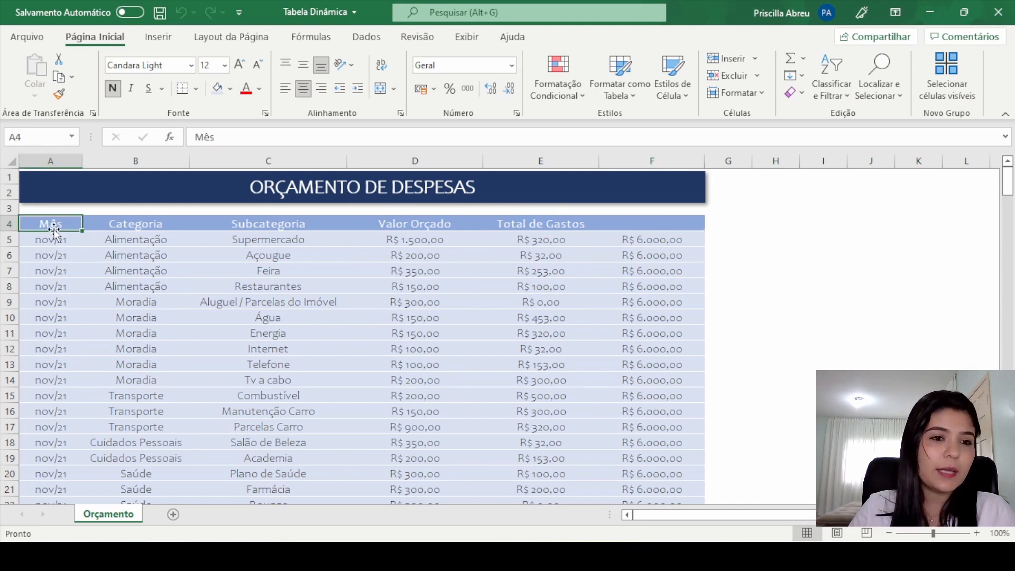
pyautogui.click(138, 221)
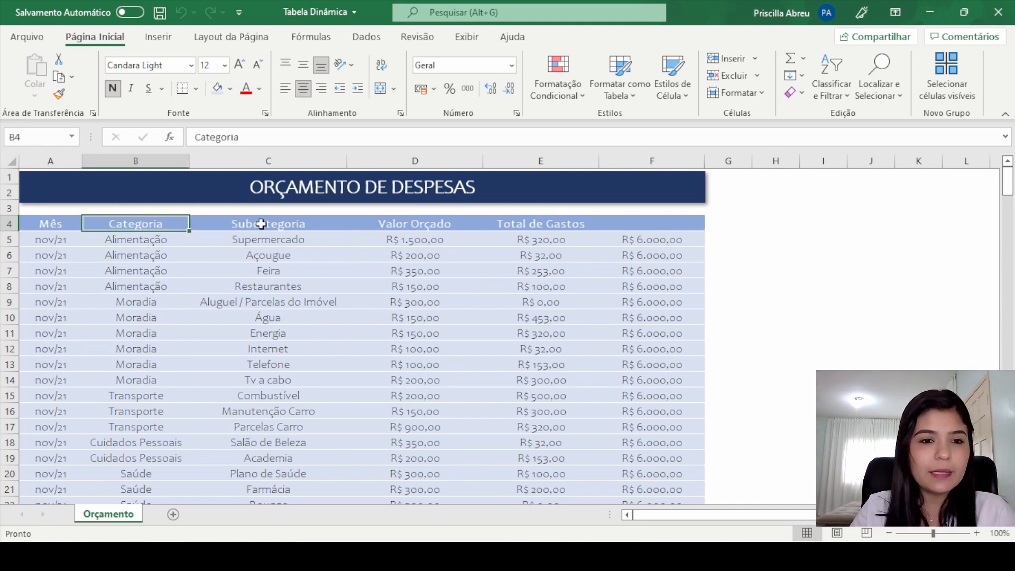
pyautogui.click(298, 224)
pyautogui.click(427, 220)
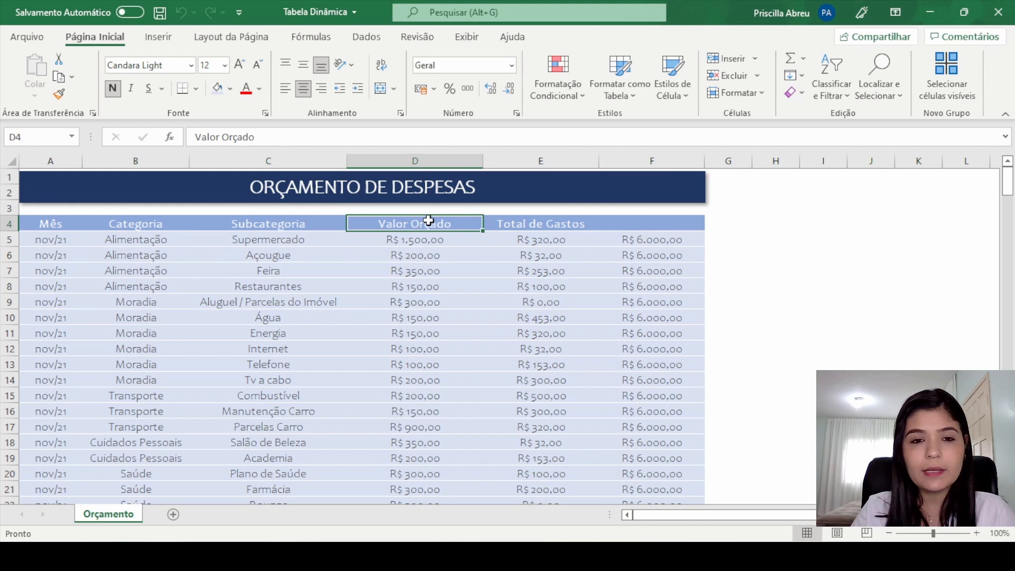
pyautogui.click(544, 223)
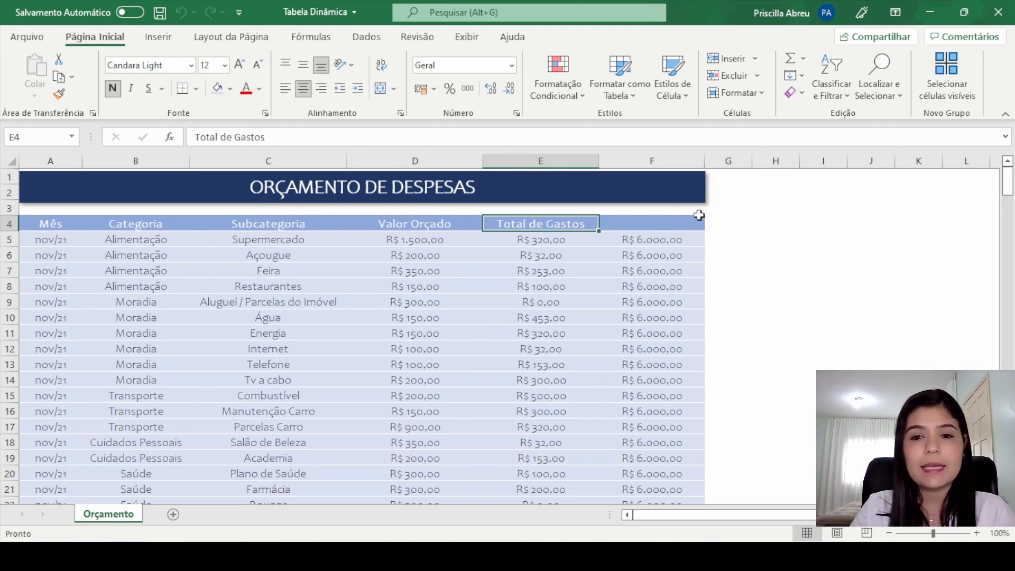
pyautogui.click(650, 224)
pyautogui.write('Renda Mensal')
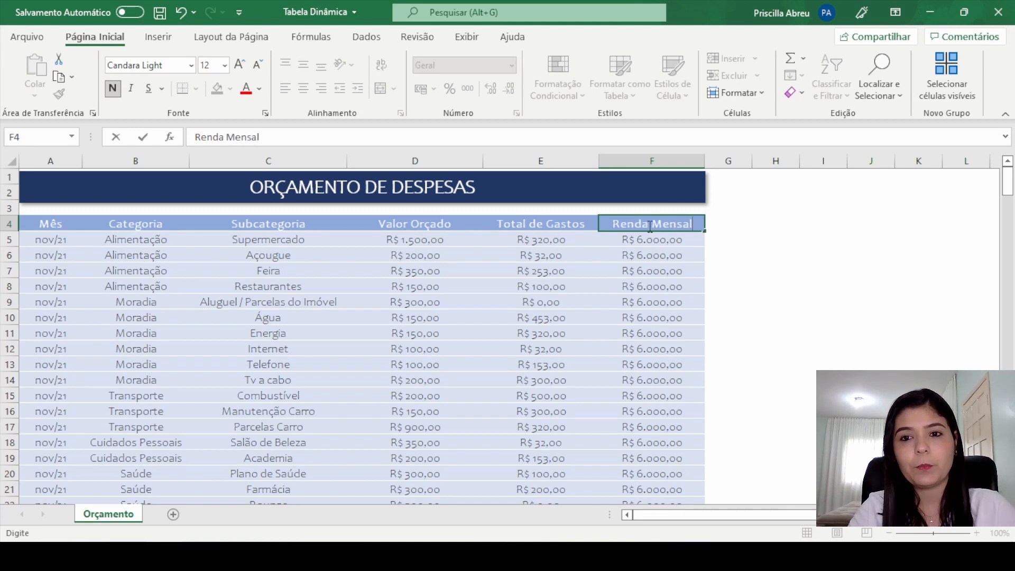
pyautogui.press('Return')
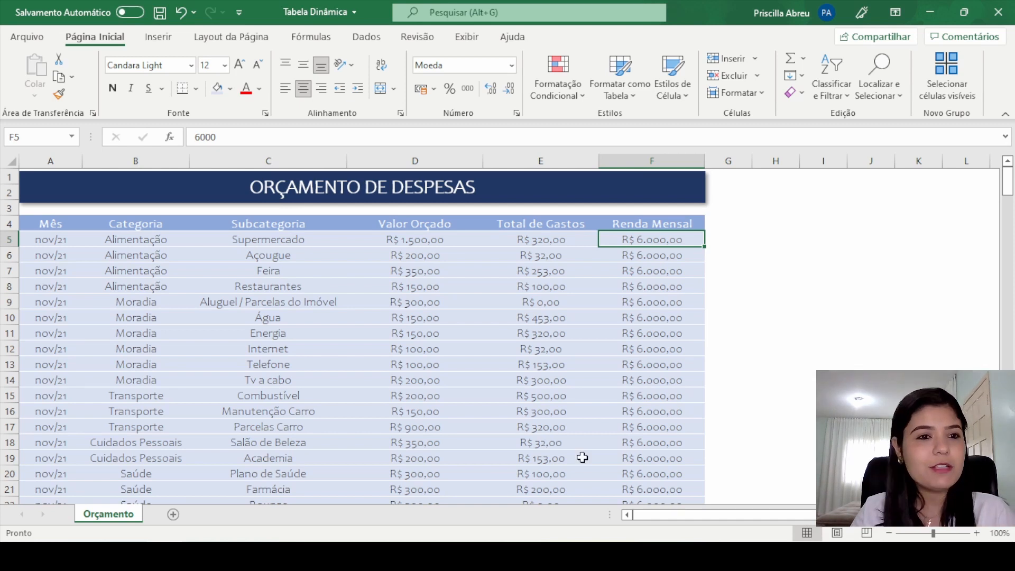
# Step: Examine the category, subcategory, budgeted value, spending and monthly income entries in the first rows of the budget table
pyautogui.click(149, 245)
pyautogui.click(148, 265)
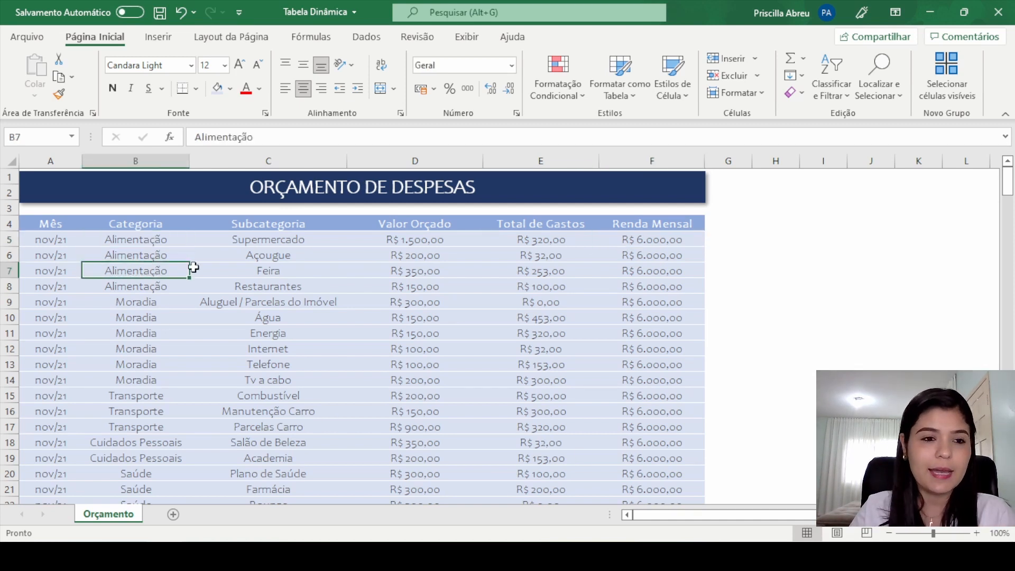
pyautogui.click(277, 226)
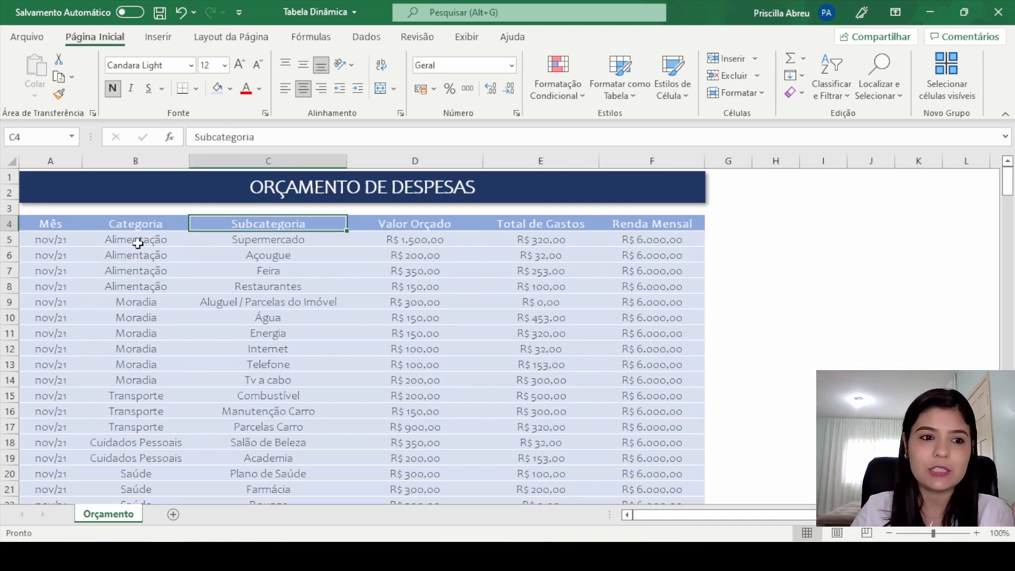
pyautogui.click(298, 240)
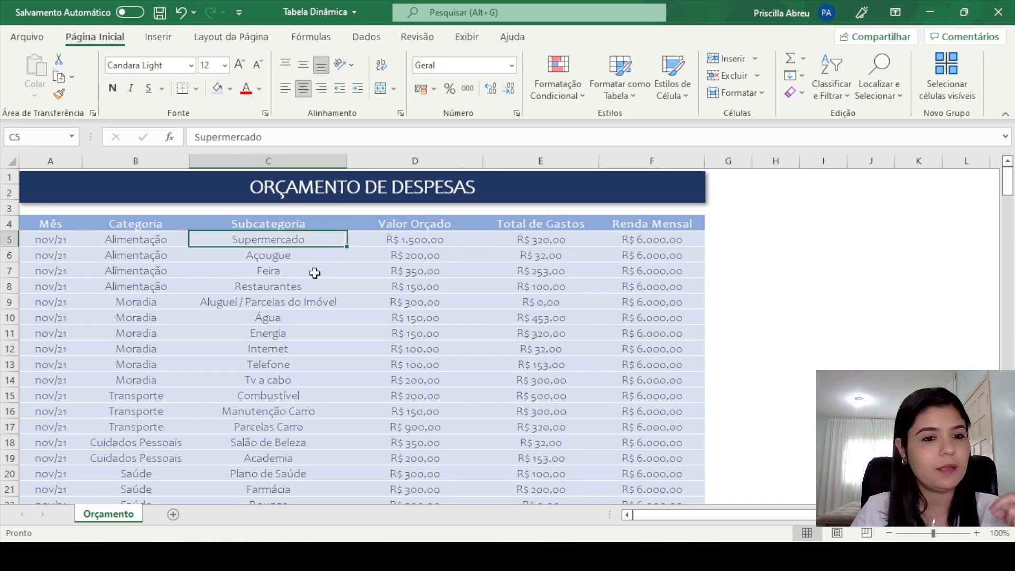
pyautogui.click(305, 257)
pyautogui.click(307, 270)
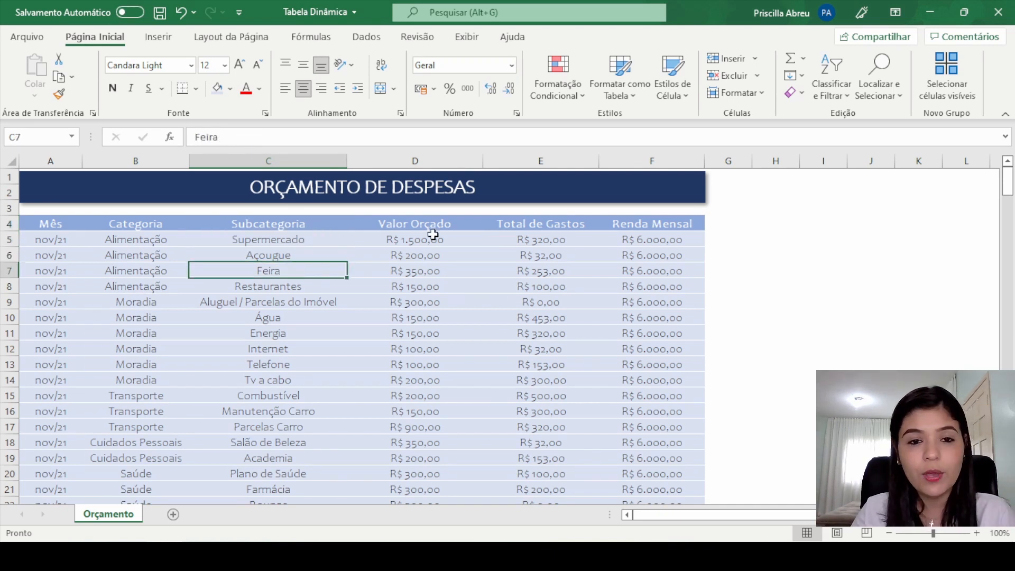
pyautogui.moveTo(430, 239); pyautogui.dragTo(426, 299)
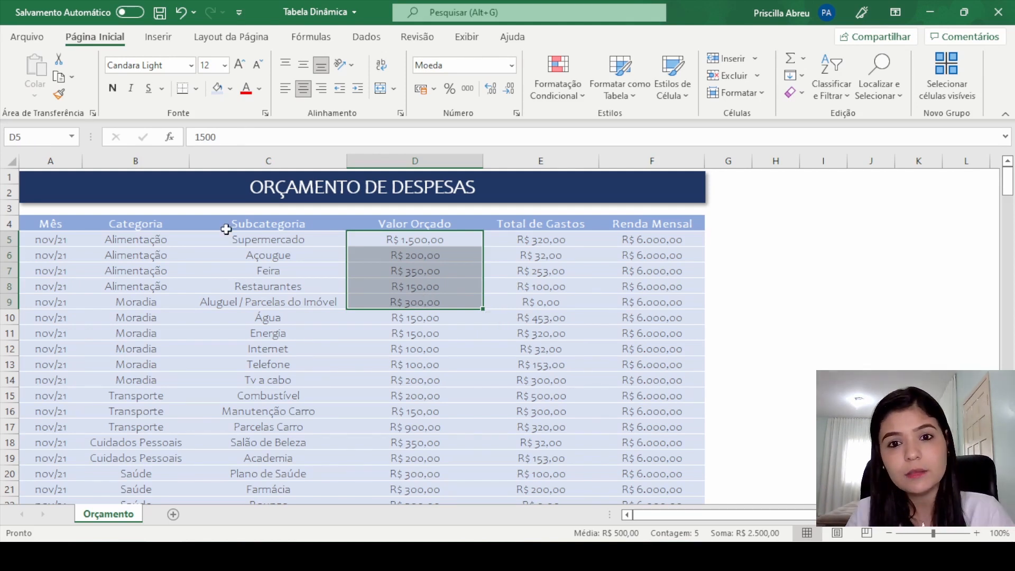
pyautogui.click(560, 243)
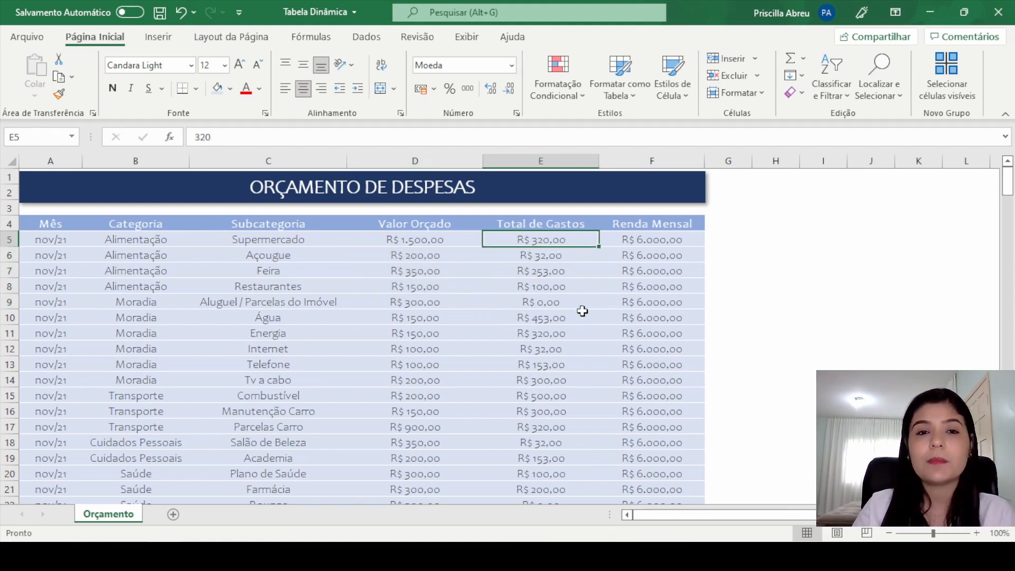
pyautogui.moveTo(647, 255); pyautogui.dragTo(656, 272)
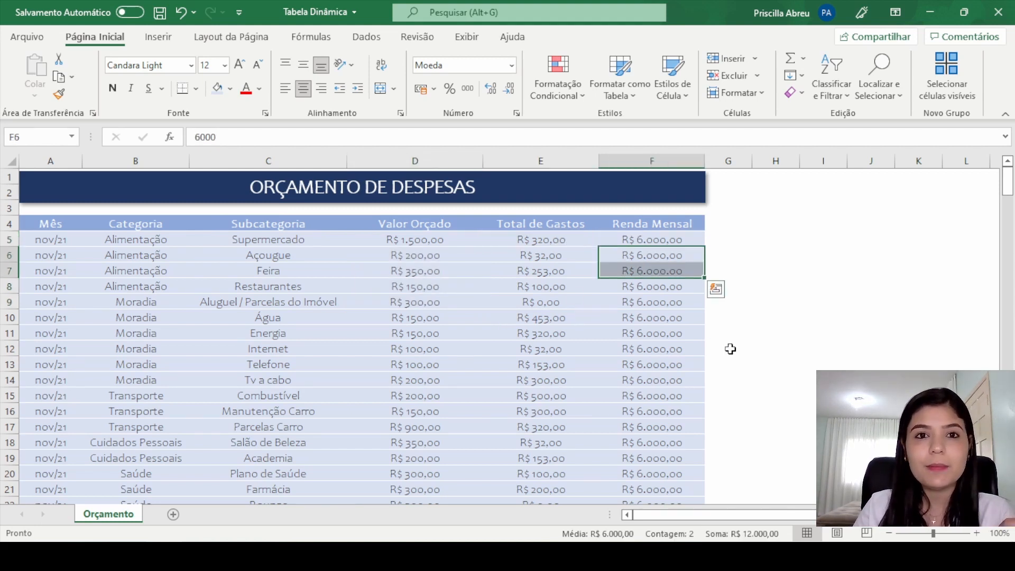
pyautogui.click(668, 238)
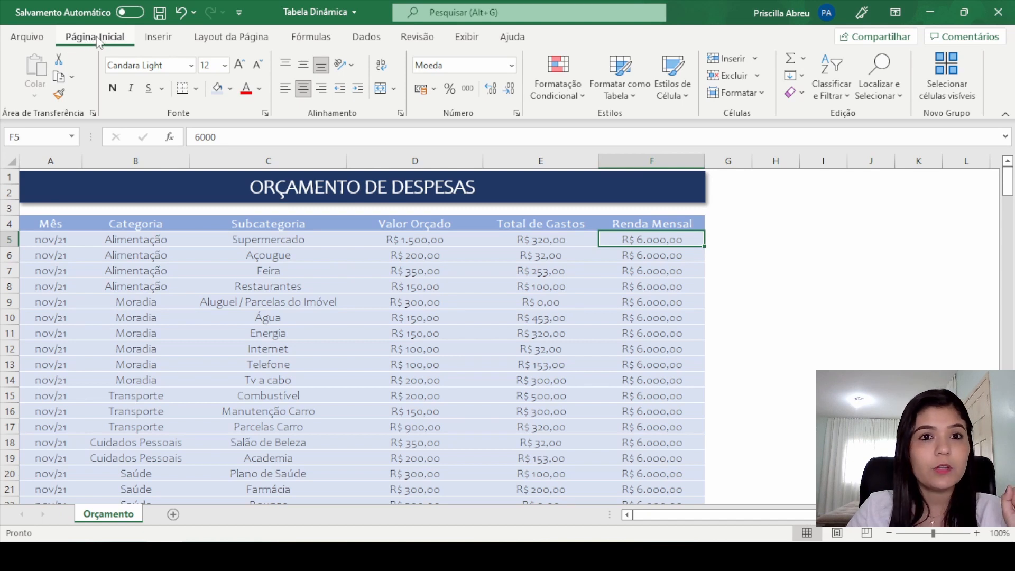
pyautogui.click(157, 41)
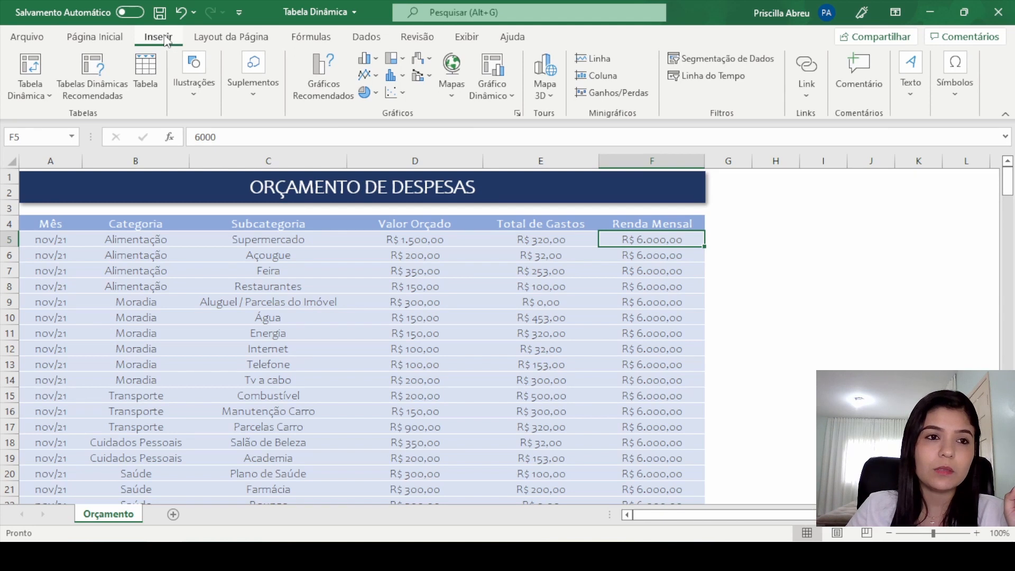
pyautogui.click(42, 99)
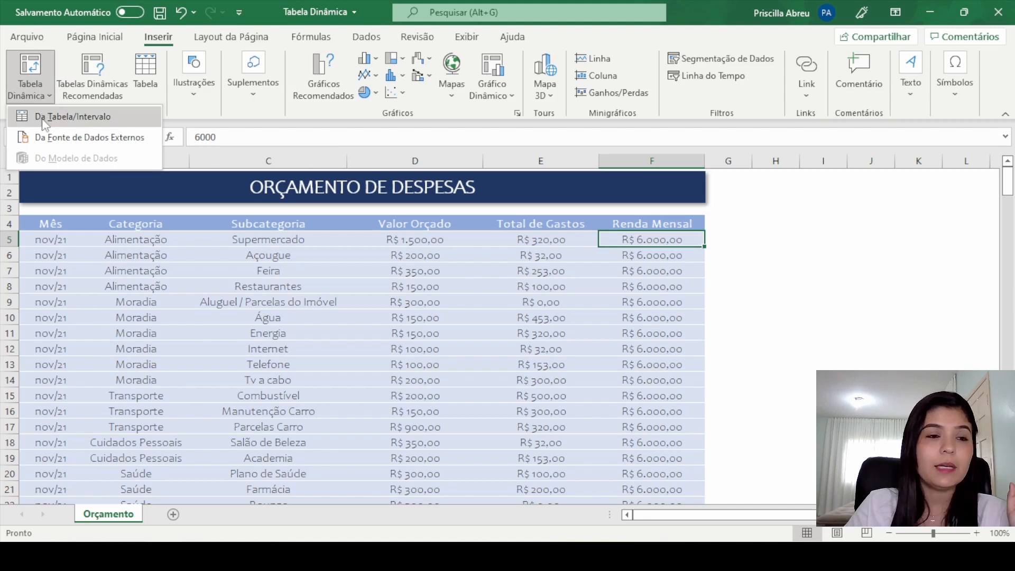
pyautogui.click(45, 116)
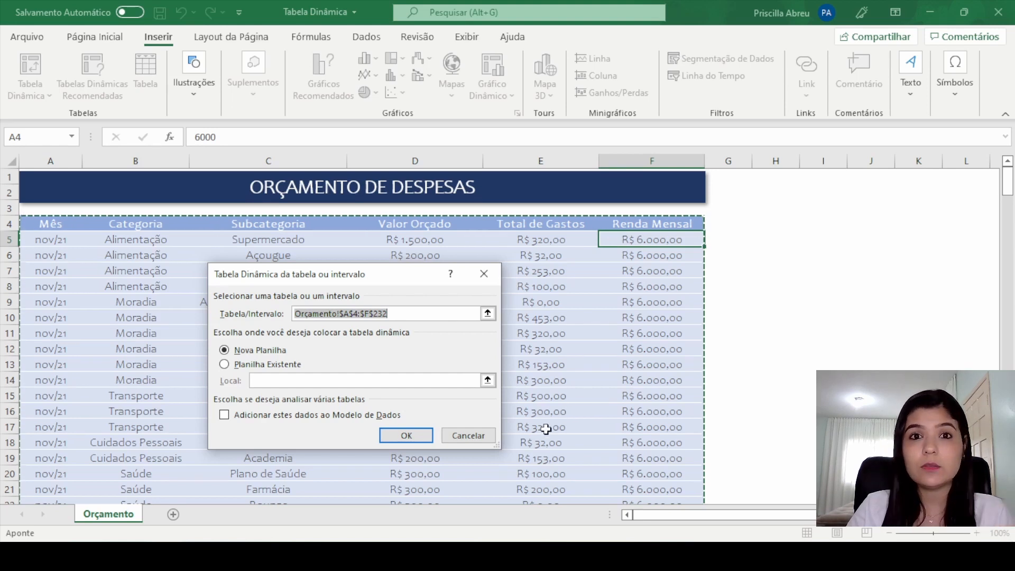
pyautogui.click(478, 438)
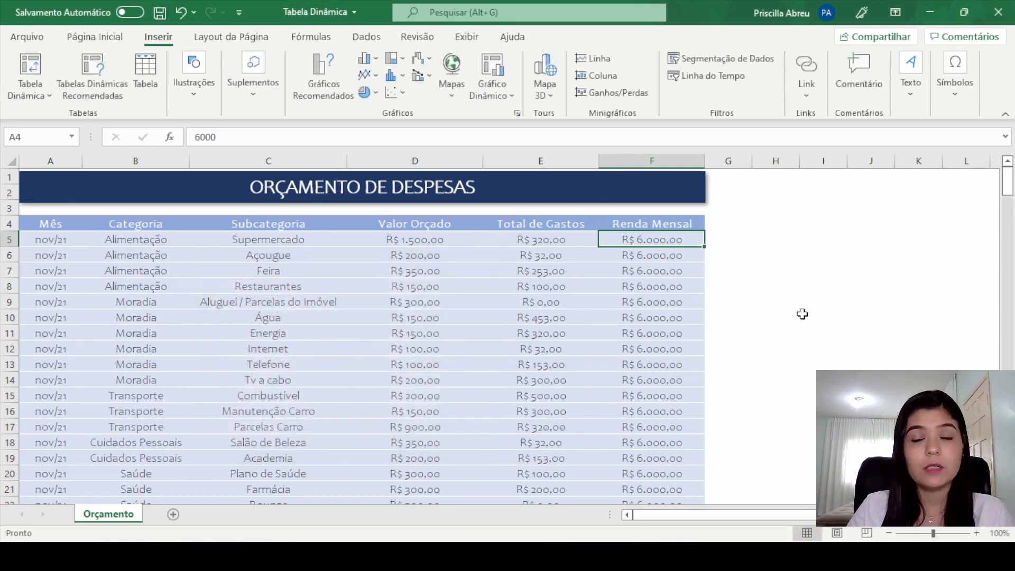
# Step: Create a pivot table from the range Orçamento!$A$4:$F$232 and place it on a new worksheet
pyautogui.click(814, 303)
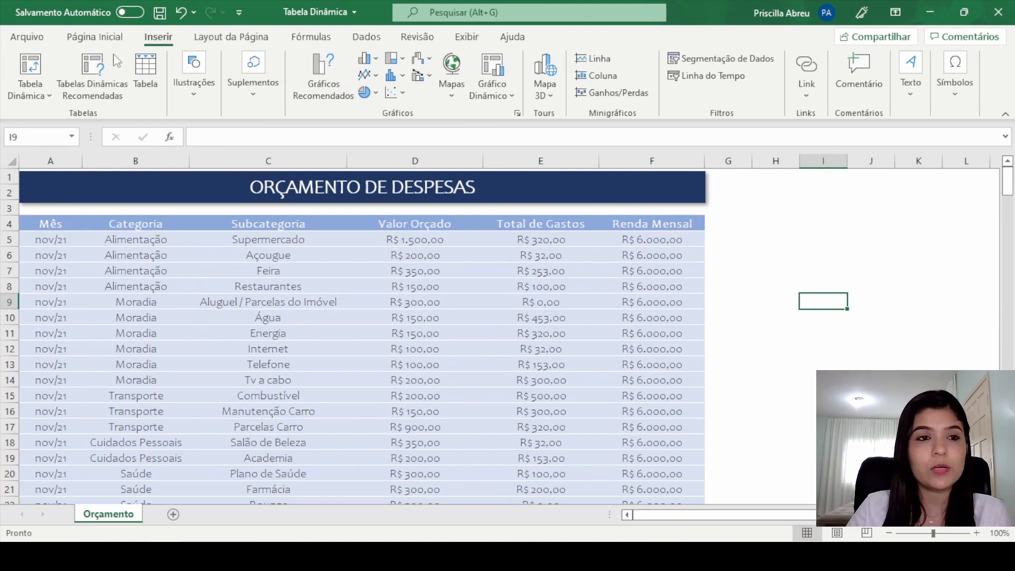
pyautogui.click(29, 90)
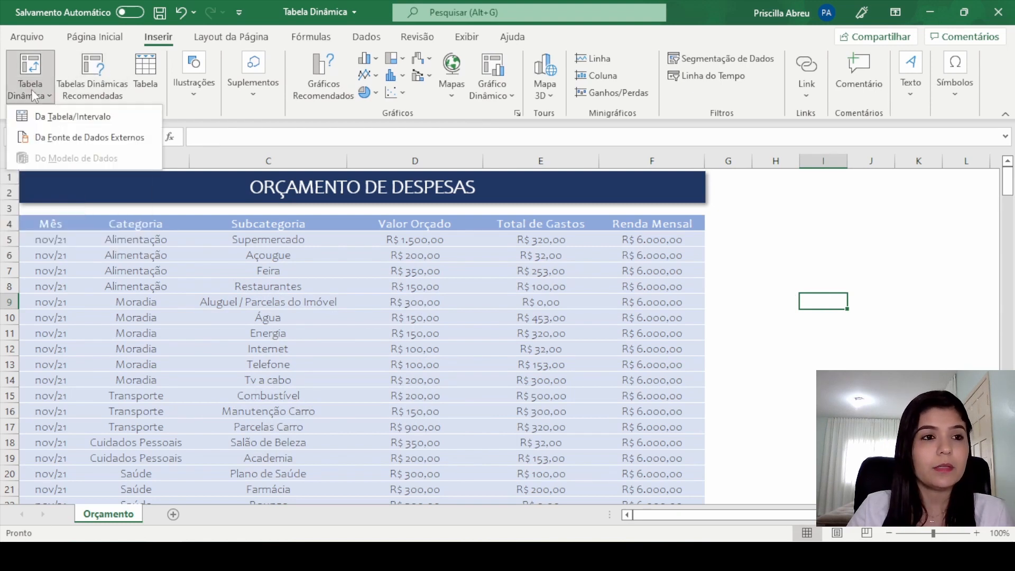
pyautogui.click(50, 114)
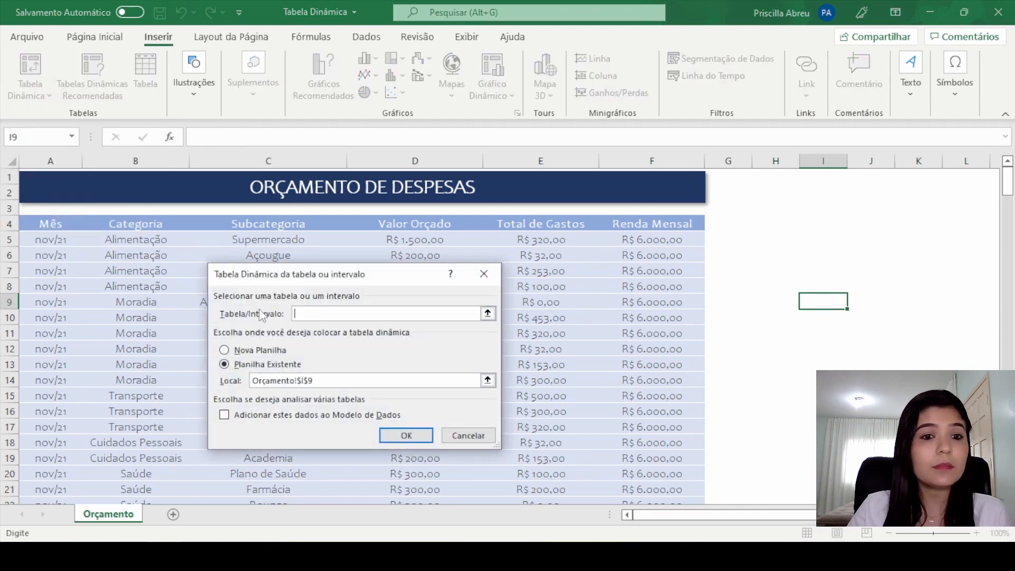
pyautogui.moveTo(74, 224); pyautogui.dragTo(663, 248)
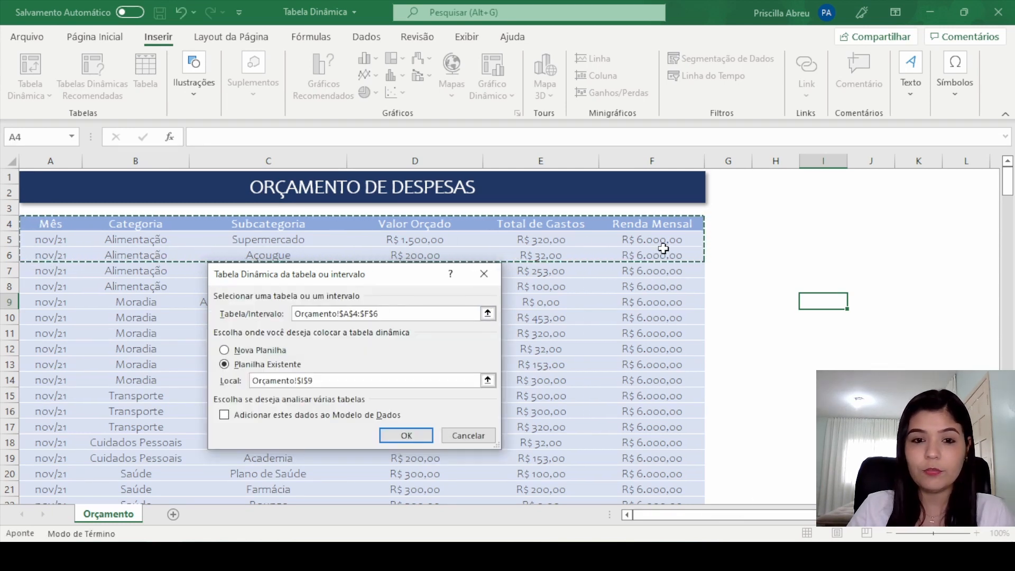
pyautogui.hotkey('ctrl', 'shift', 'Down')
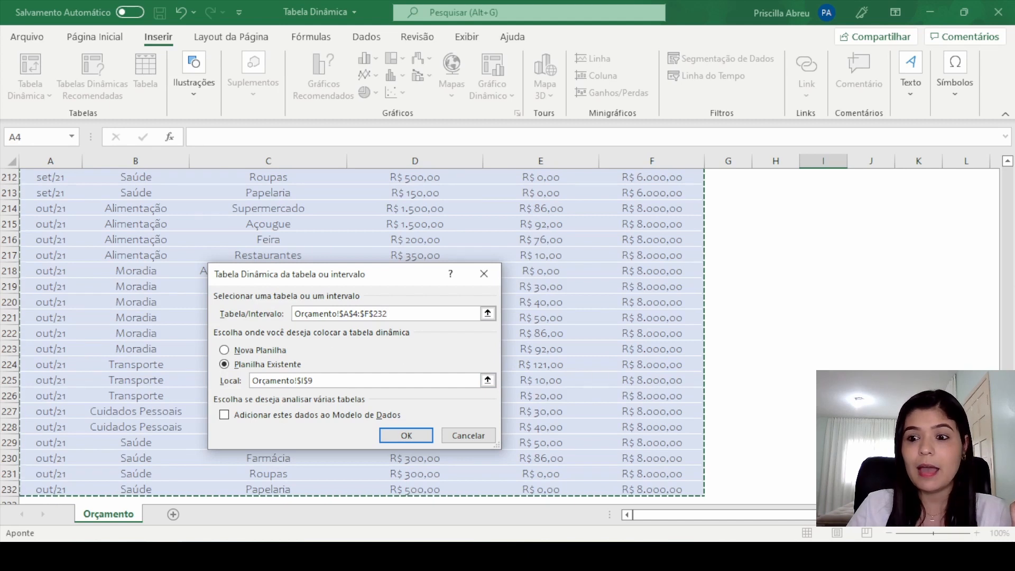
pyautogui.moveTo(1008, 476); pyautogui.dragTo(1010, 167)
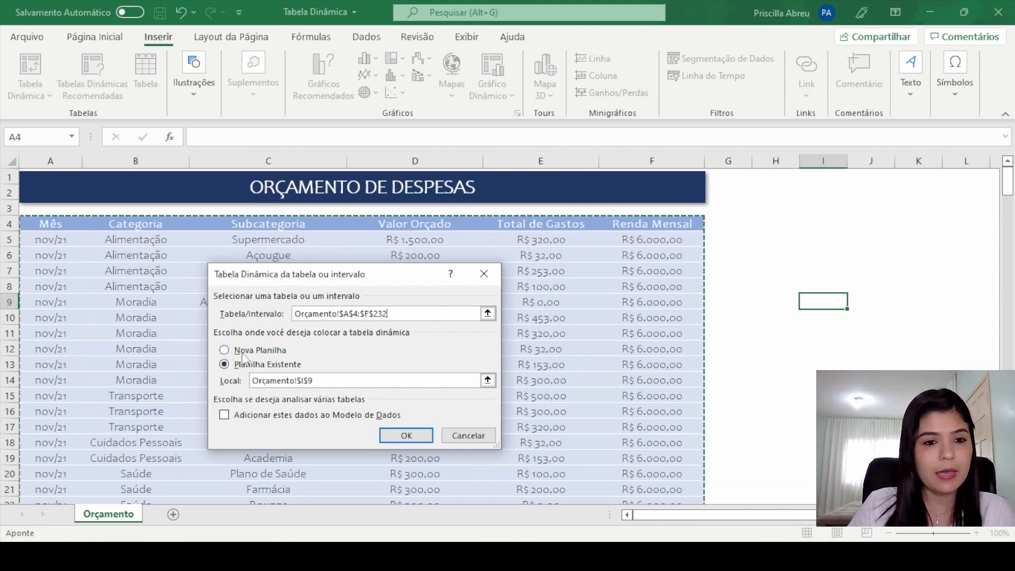
pyautogui.click(225, 351)
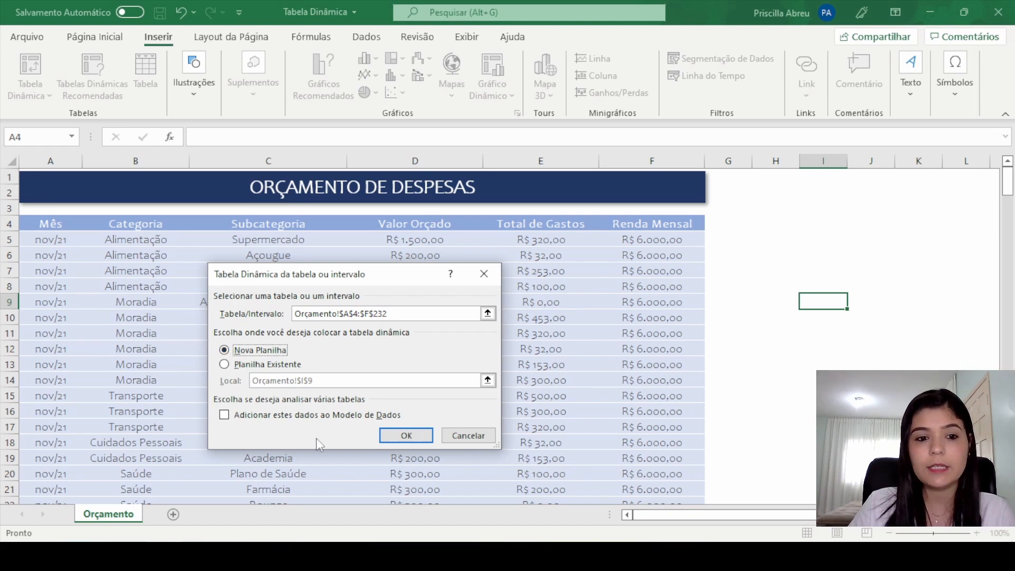
pyautogui.click(406, 435)
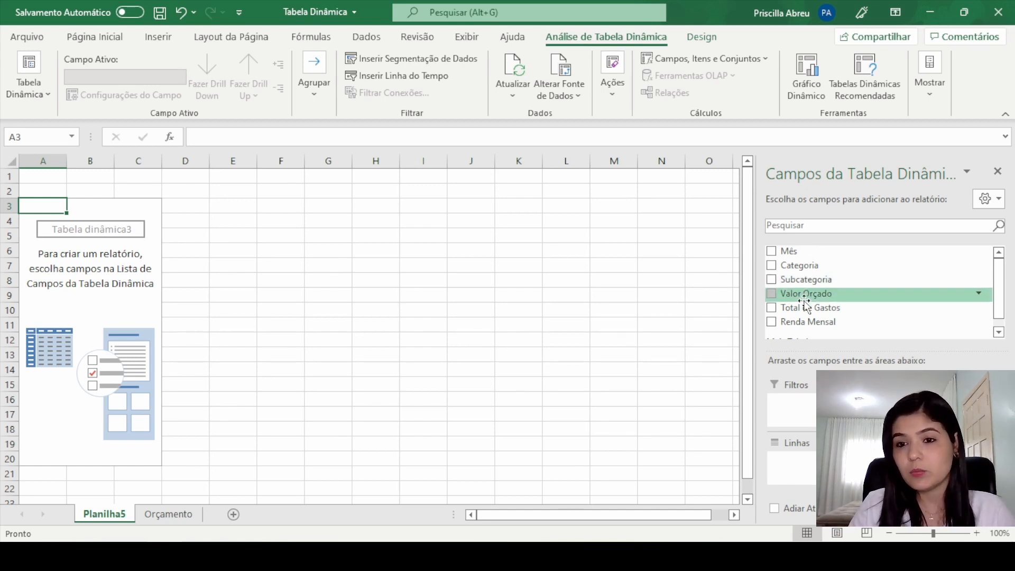
# Step: Review the source column headers from Mês to Valor Orçado on the Orçamento sheet
pyautogui.click(157, 514)
pyautogui.click(49, 221)
pyautogui.click(109, 221)
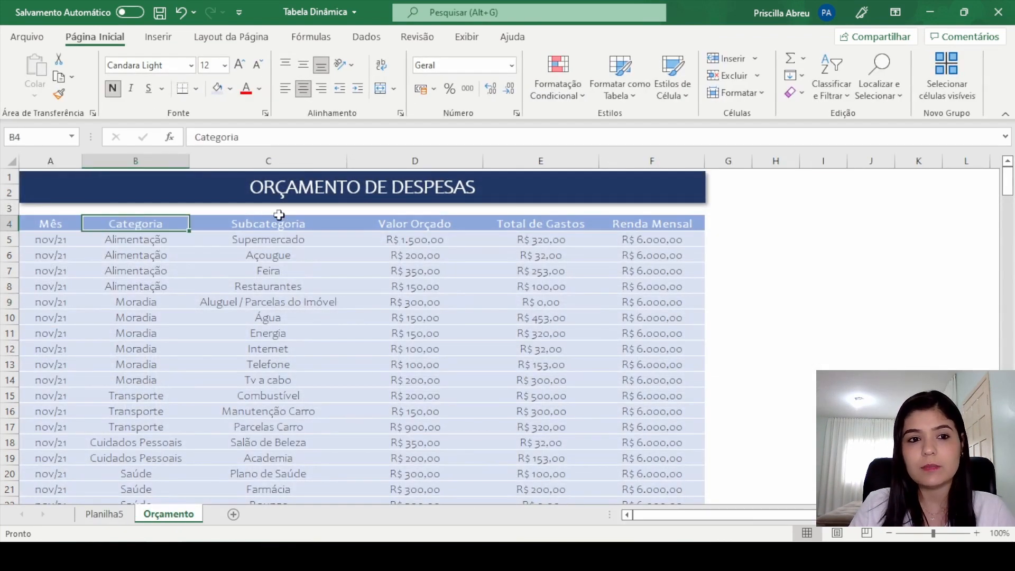
pyautogui.click(278, 212)
pyautogui.click(74, 224)
pyautogui.click(118, 220)
pyautogui.click(271, 222)
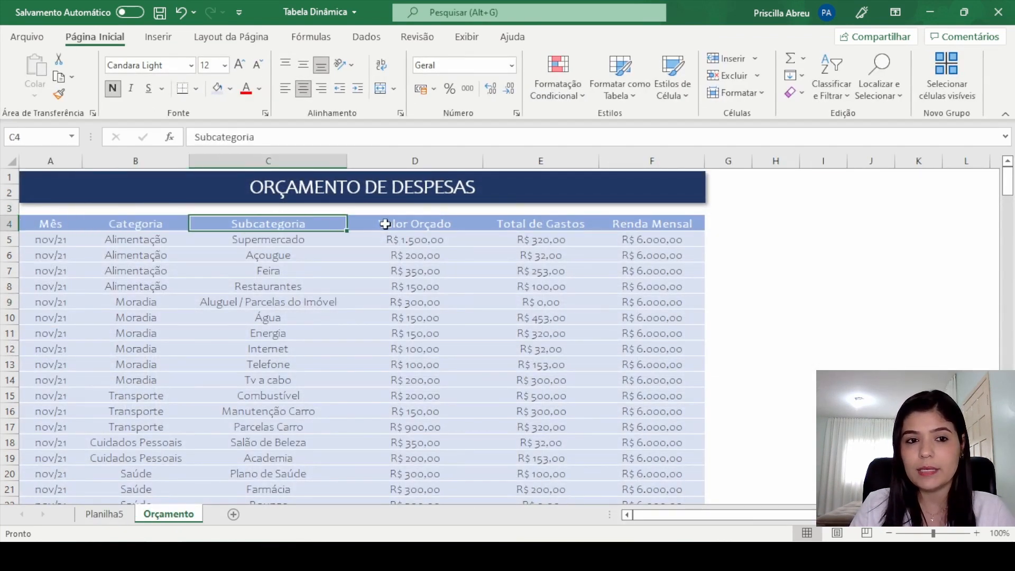
pyautogui.click(388, 222)
# Step: Add the Categoria field to the rows of the pivot table on the Planilha5 sheet
pyautogui.click(104, 514)
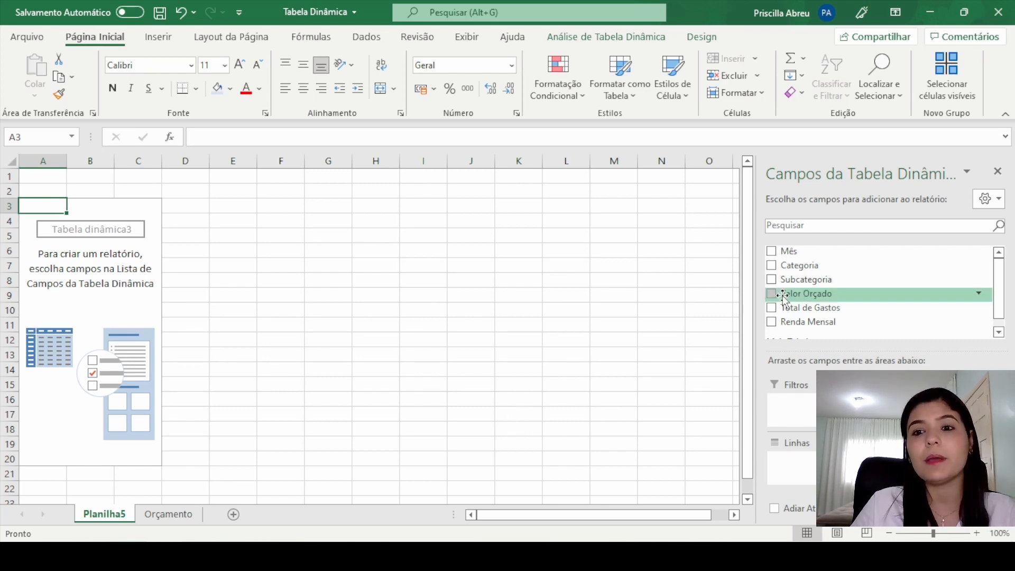
pyautogui.moveTo(798, 268); pyautogui.dragTo(812, 465)
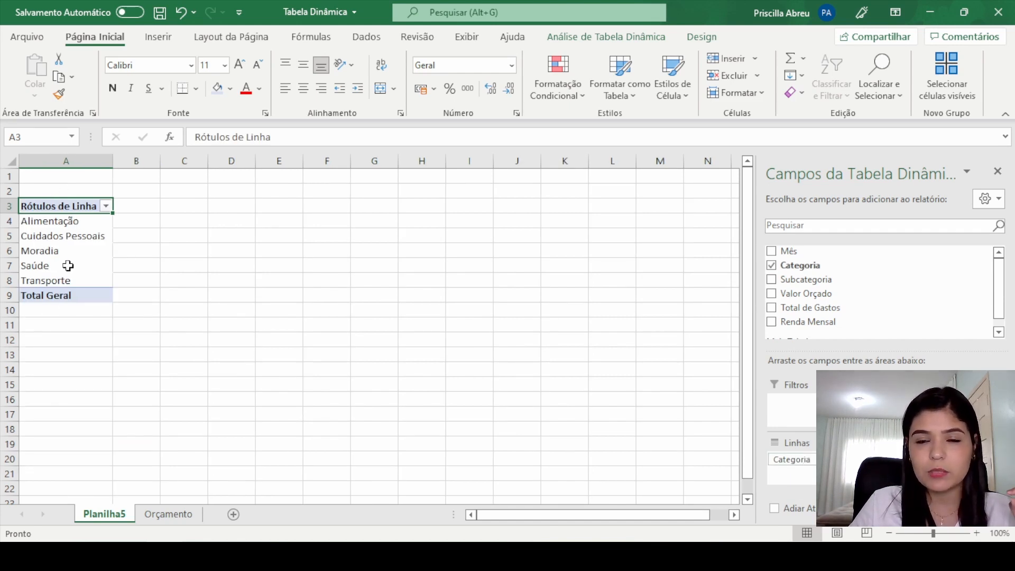
# Step: Try the Categoria field as column labels in the pivot table and move it back to the rows
pyautogui.moveTo(804, 453); pyautogui.dragTo(899, 409)
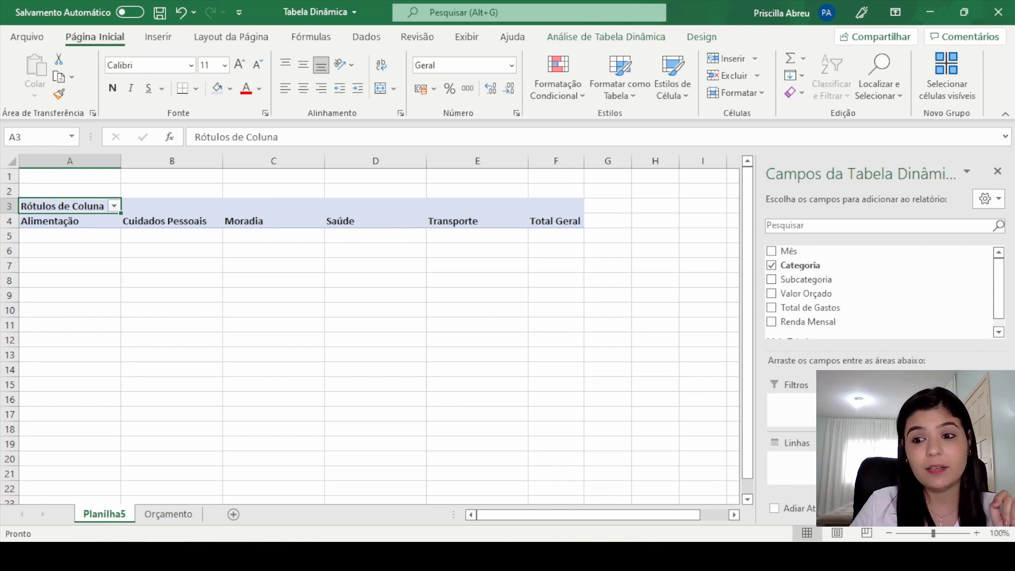
pyautogui.moveTo(899, 405); pyautogui.dragTo(809, 466)
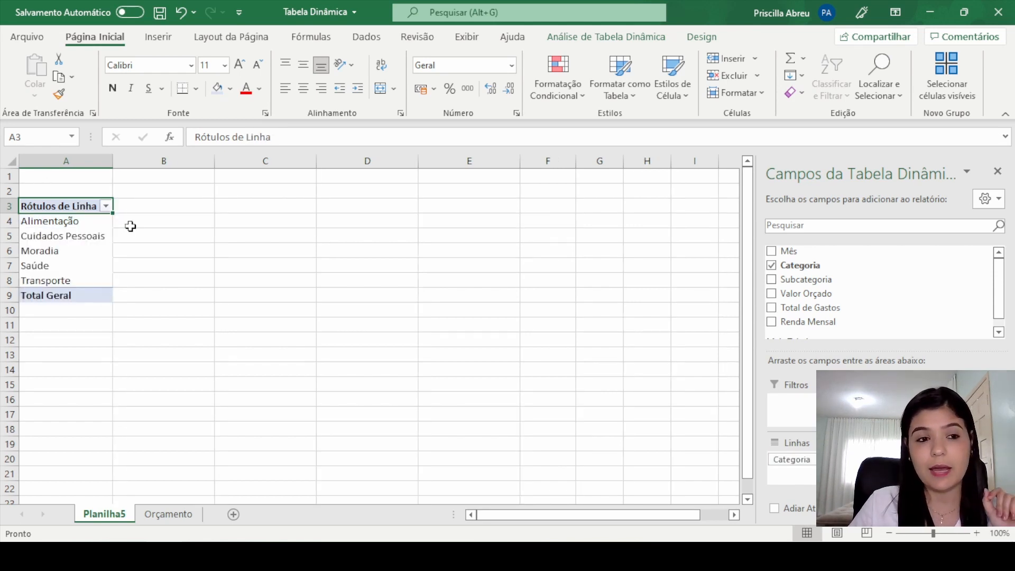
pyautogui.moveTo(147, 217); pyautogui.dragTo(150, 282)
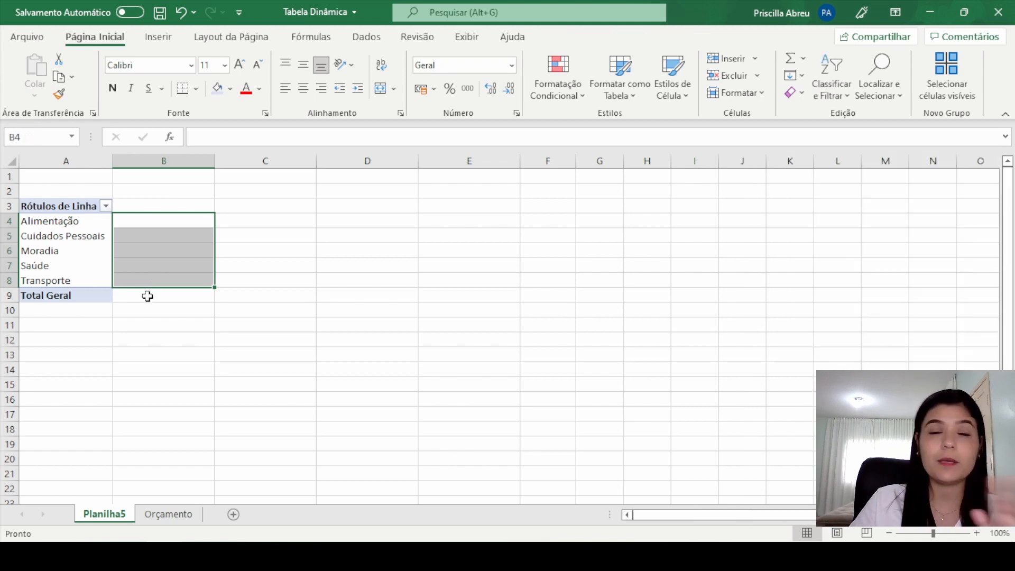
pyautogui.click(86, 235)
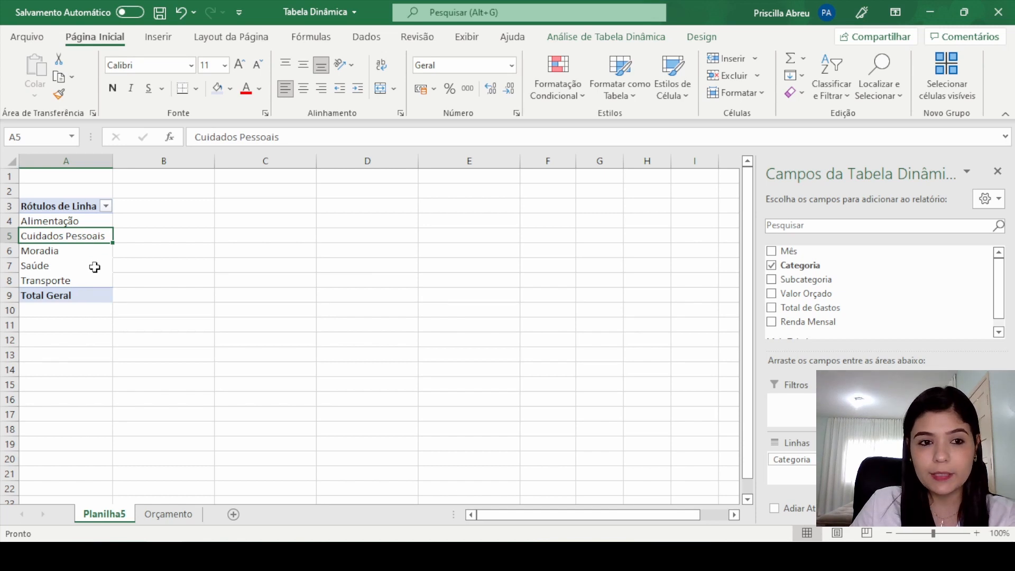
# Step: Add the Total de Gastos field to the pivot table's values and open its value field settings
pyautogui.scroll(-1, 1001, 288)
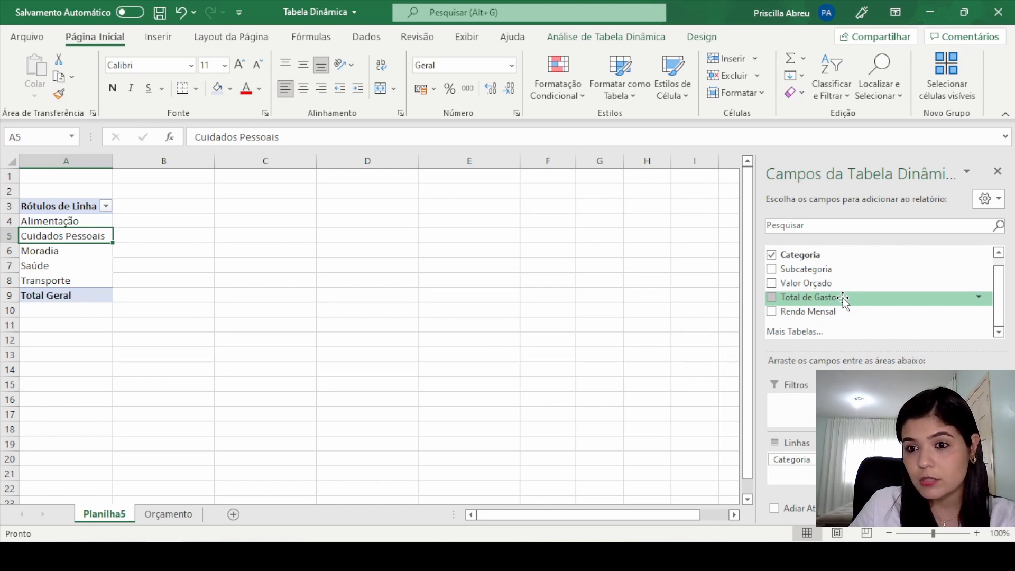
pyautogui.moveTo(844, 298); pyautogui.dragTo(940, 465)
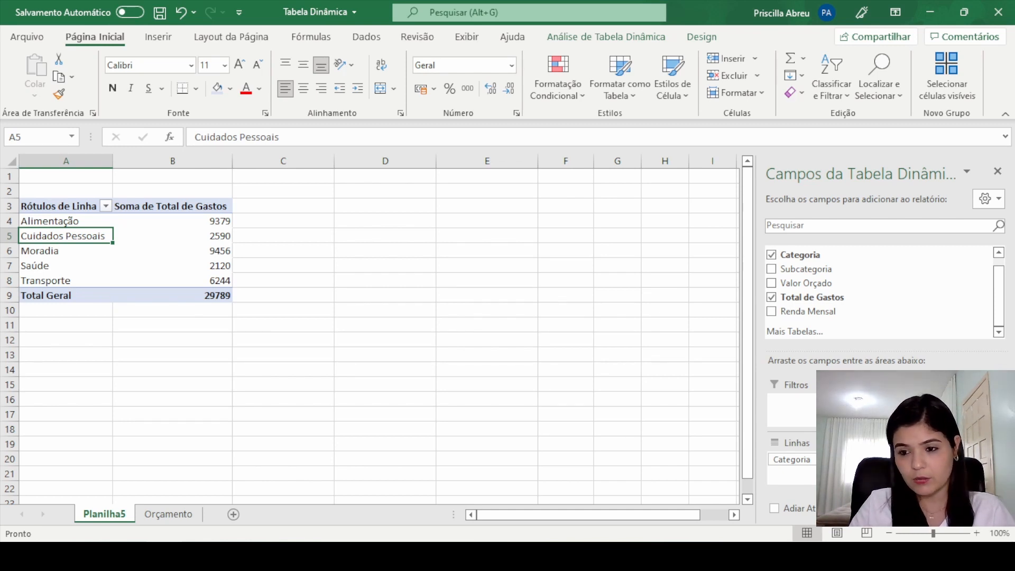
pyautogui.click(946, 459)
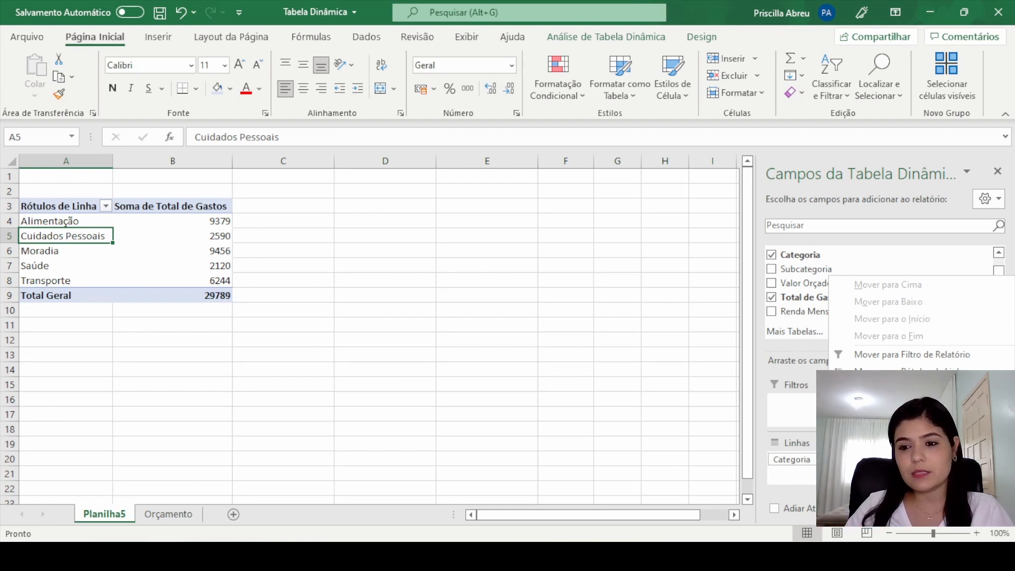
pyautogui.click(917, 443)
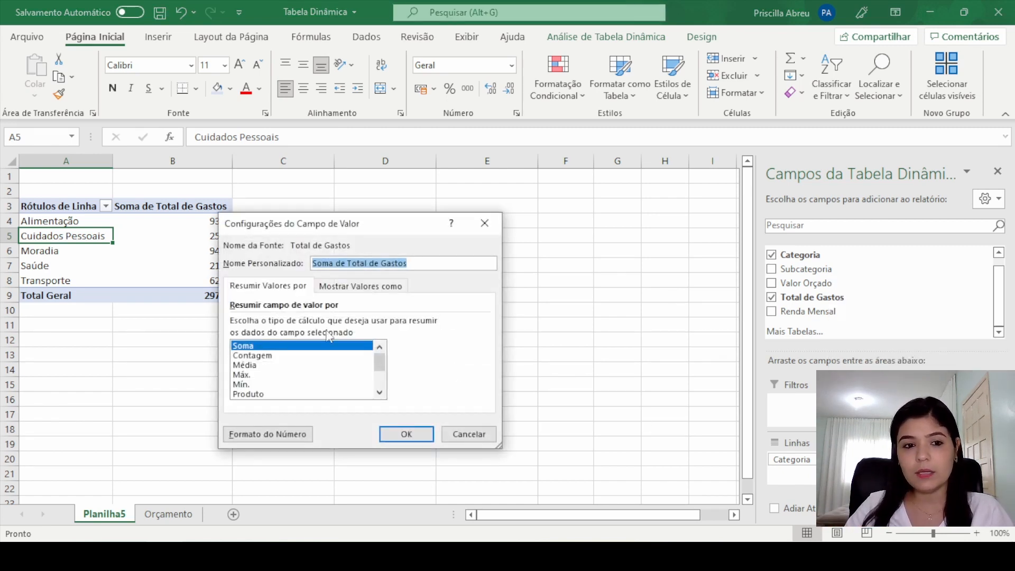
# Step: Try the Contagem and Média calculations for the Total de Gastos field and set it back to Soma
pyautogui.click(266, 349)
pyautogui.click(262, 356)
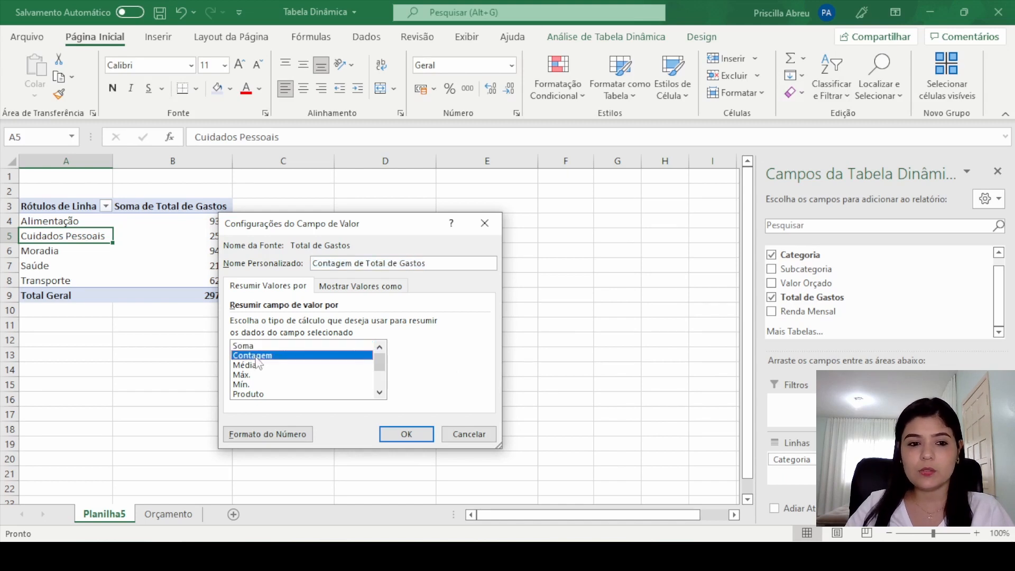
pyautogui.click(255, 365)
pyautogui.click(260, 357)
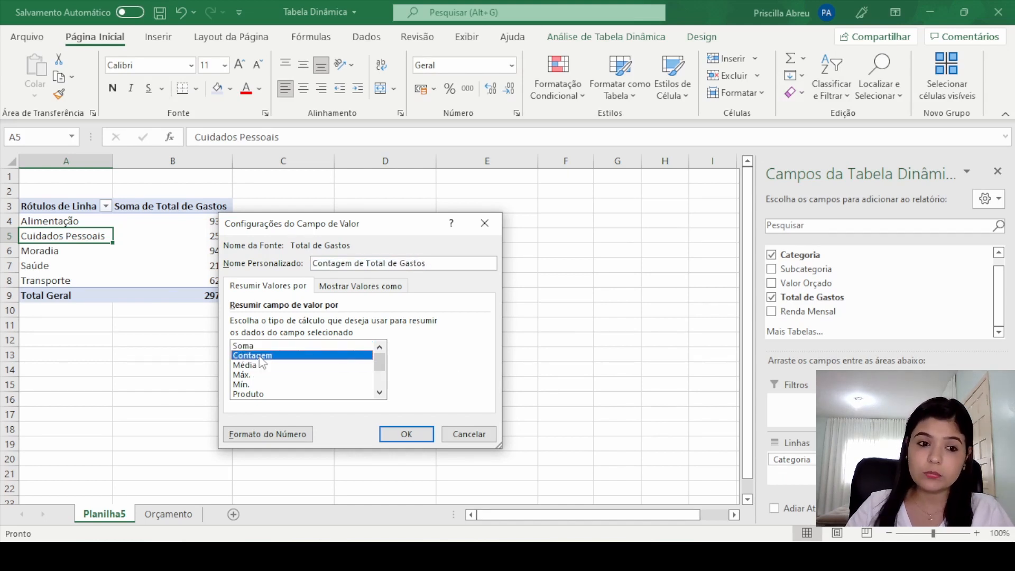
pyautogui.click(259, 365)
pyautogui.scroll(-1, 264, 393)
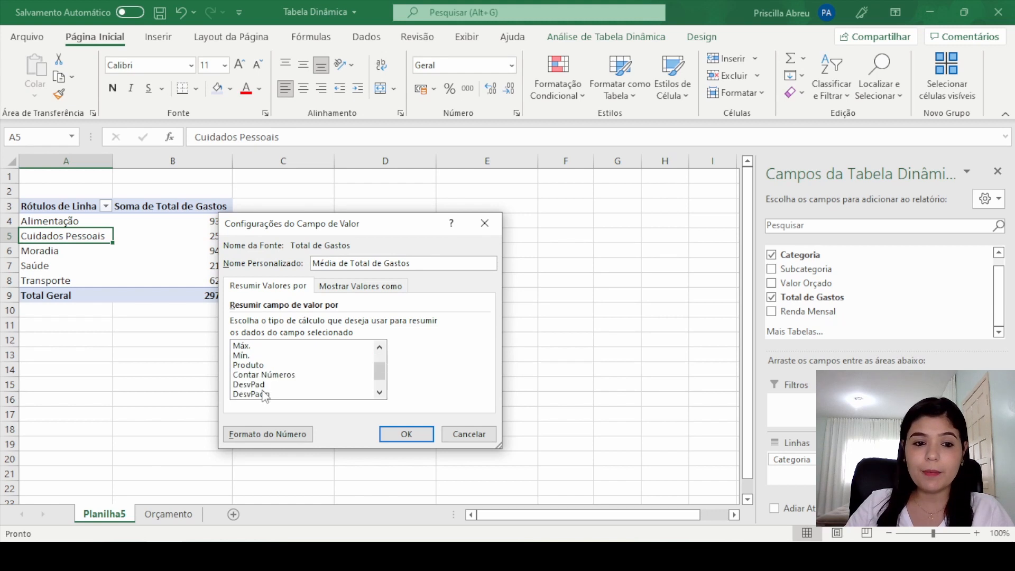
pyautogui.scroll(-1, 265, 396)
pyautogui.scroll(2, 266, 383)
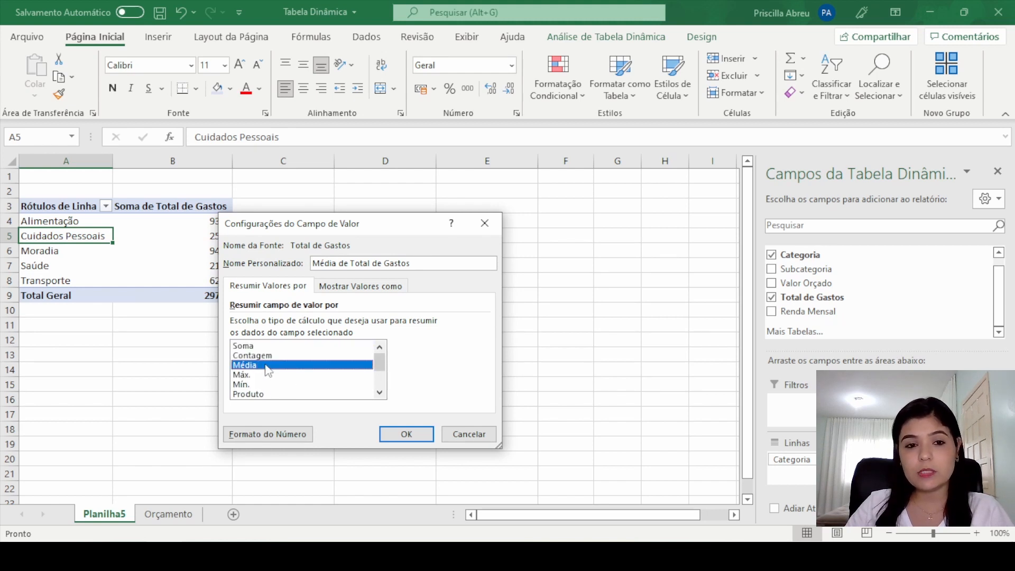
pyautogui.click(265, 355)
pyautogui.click(266, 347)
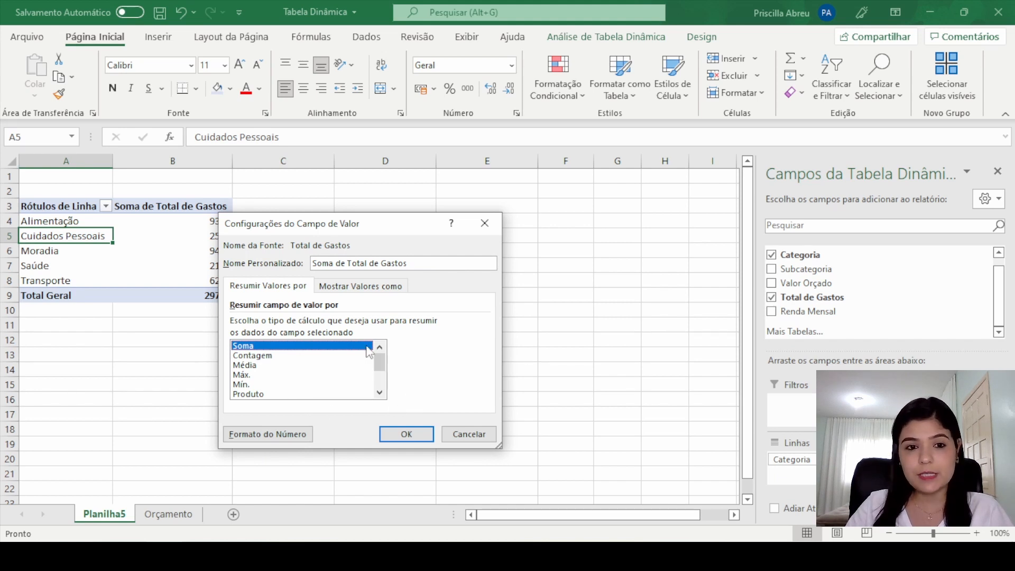
# Step: Format the Total de Gastos sums as Moeda with 2 decimal places and the R$ symbol
pyautogui.click(276, 434)
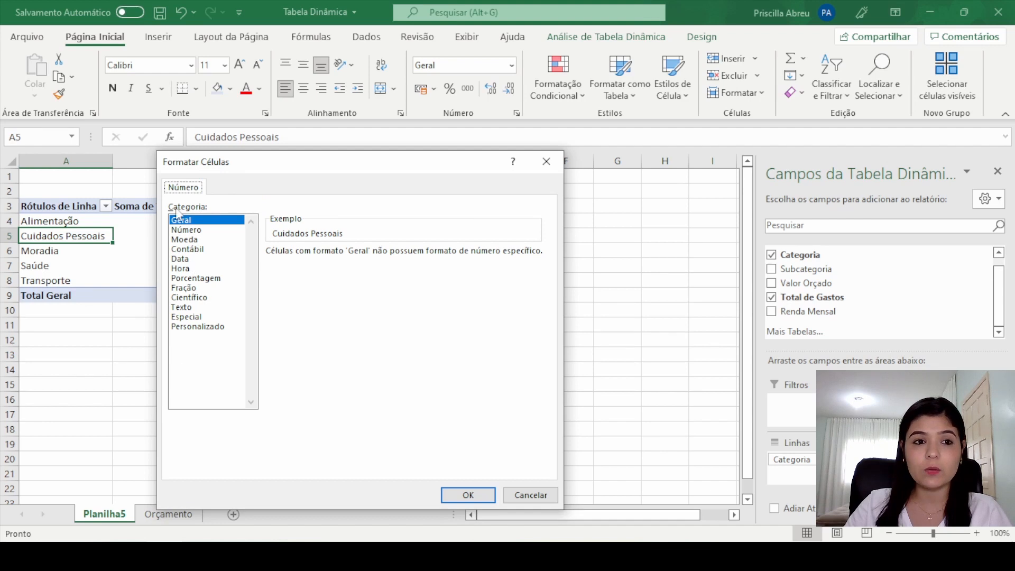
pyautogui.click(209, 240)
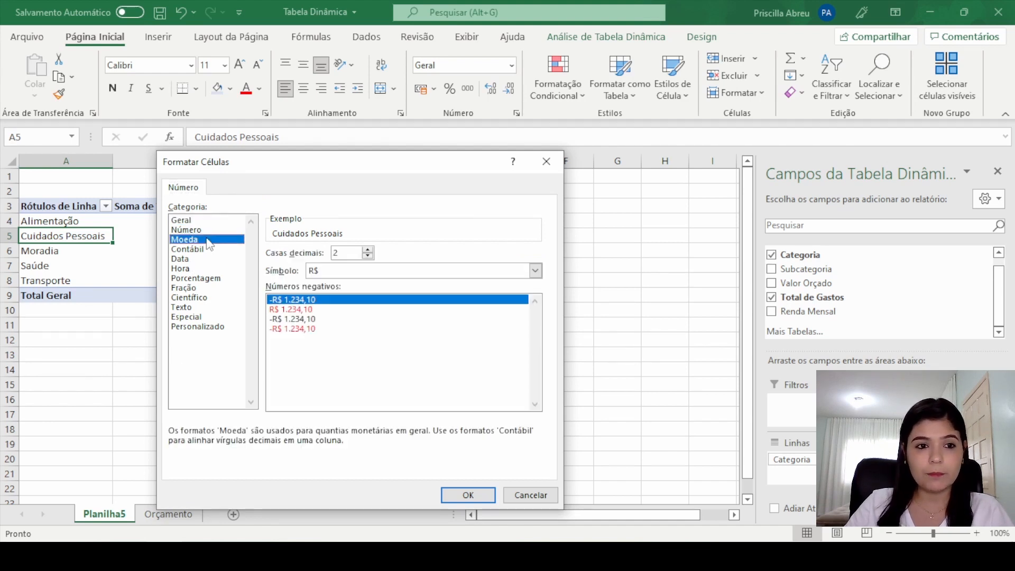
pyautogui.click(468, 495)
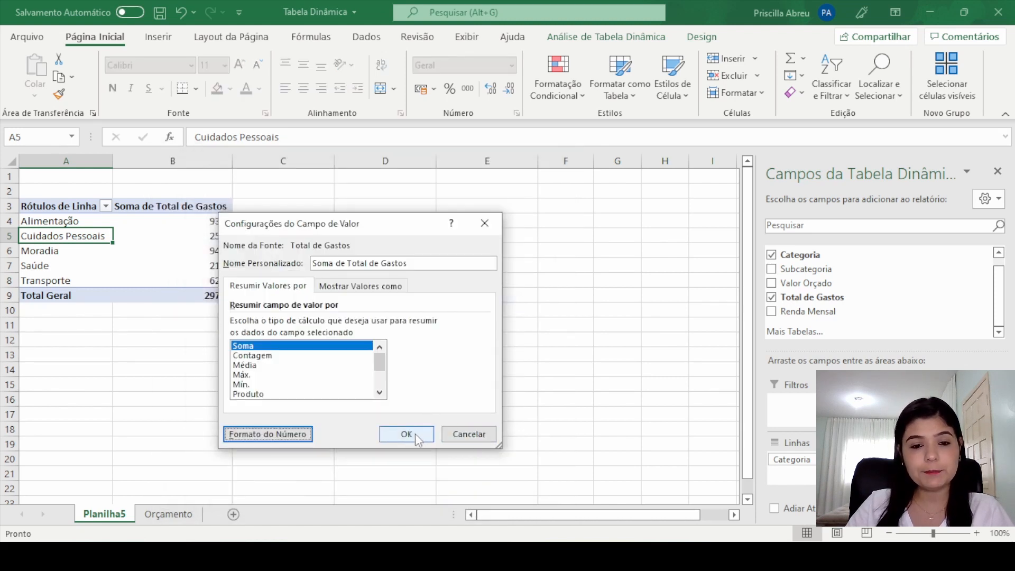
pyautogui.click(406, 434)
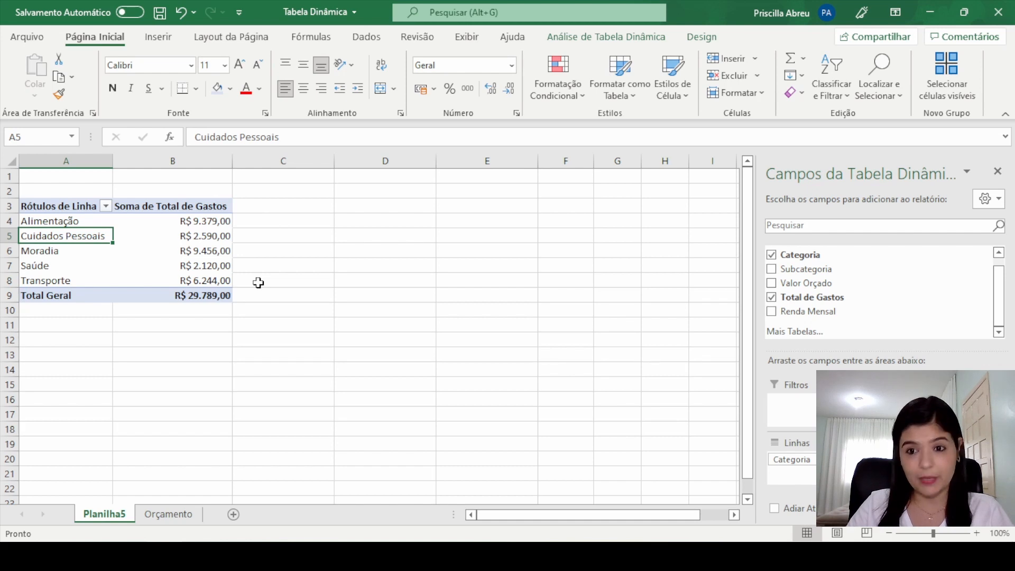
# Step: Add the Mês field to the pivot table's rows above Categoria
pyautogui.scroll(1, 999, 286)
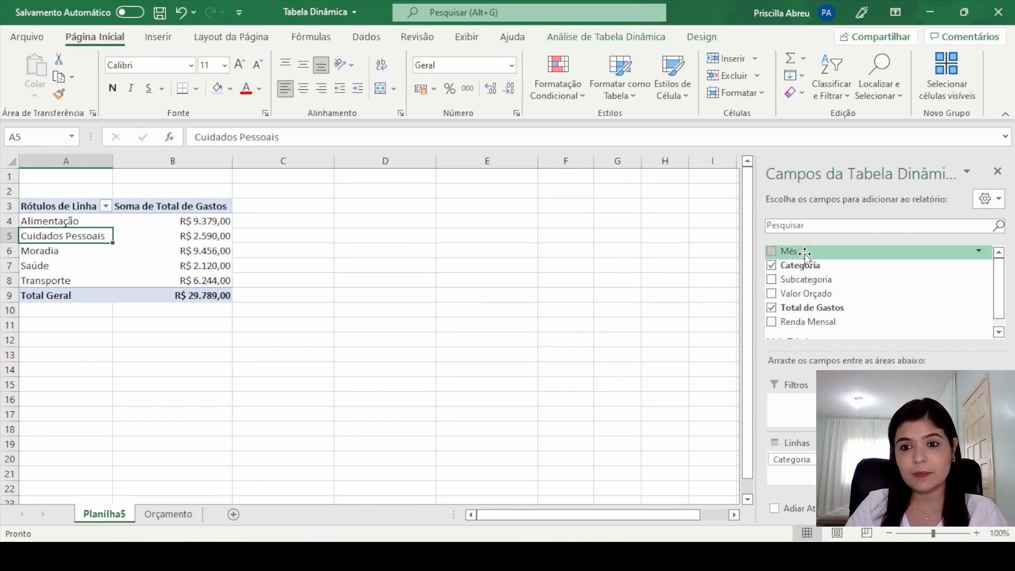
pyautogui.scroll(-1, 833, 320)
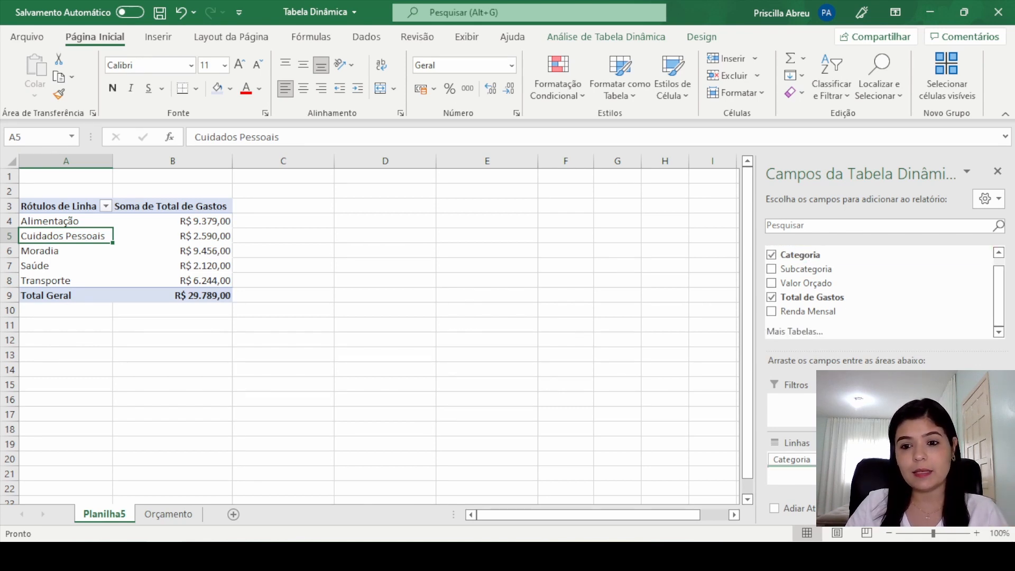
pyautogui.moveTo(825, 464); pyautogui.dragTo(825, 455)
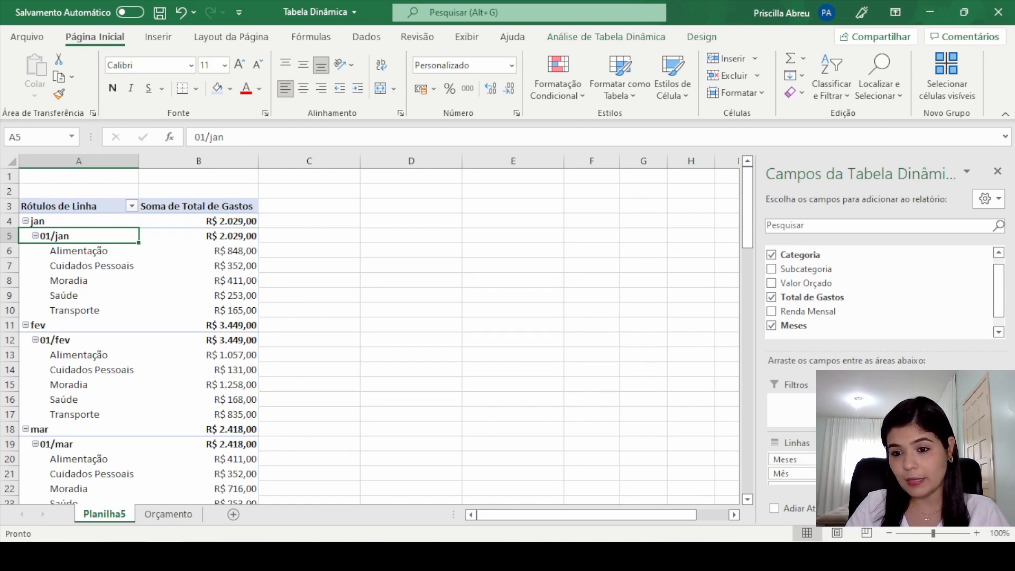
pyautogui.click(876, 479)
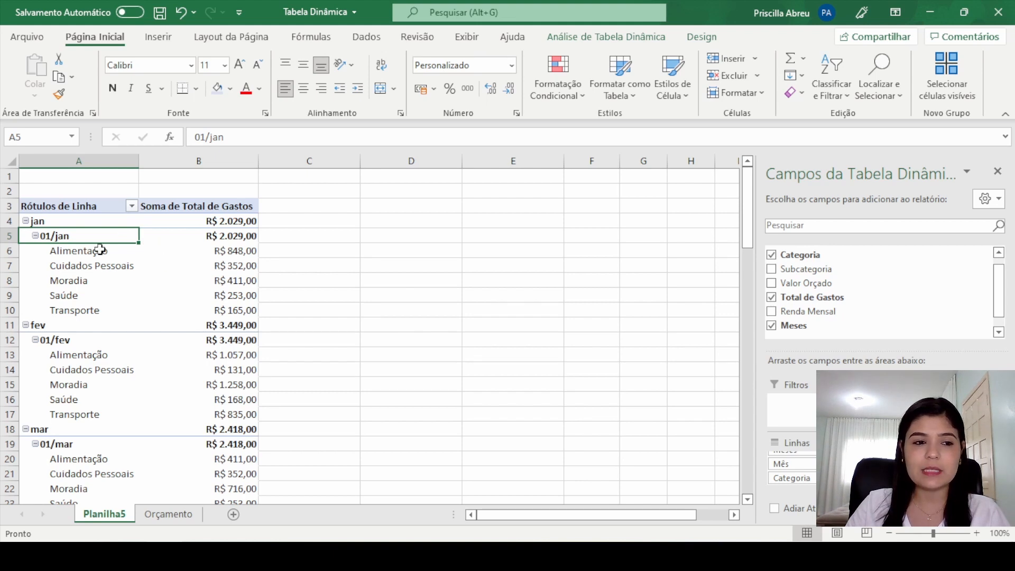
# Step: Examine January's total and its expense amounts for the categories from Alimentação to Saúde
pyautogui.moveTo(207, 263)
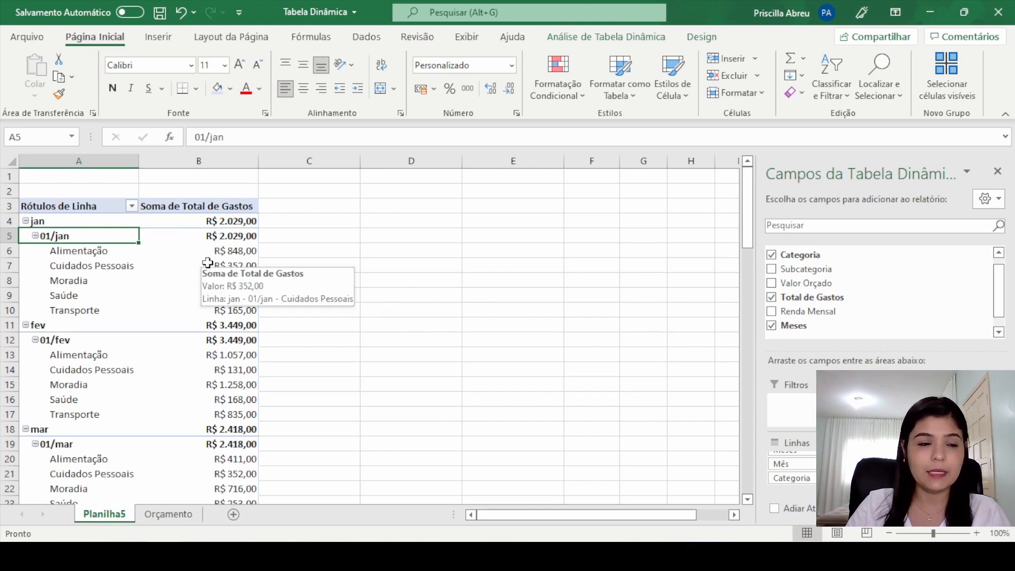
pyautogui.click(241, 233)
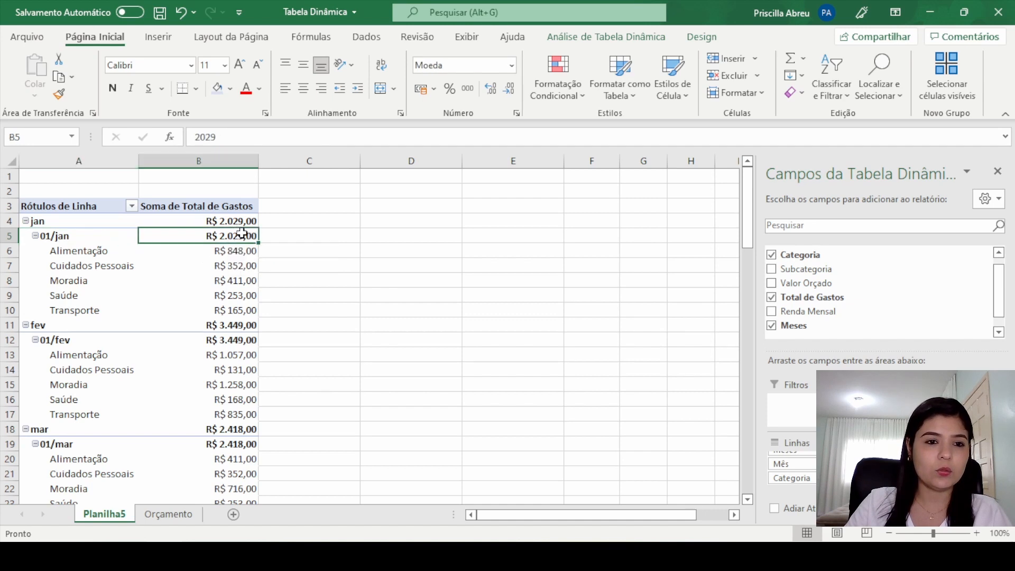
pyautogui.click(239, 222)
pyautogui.click(237, 252)
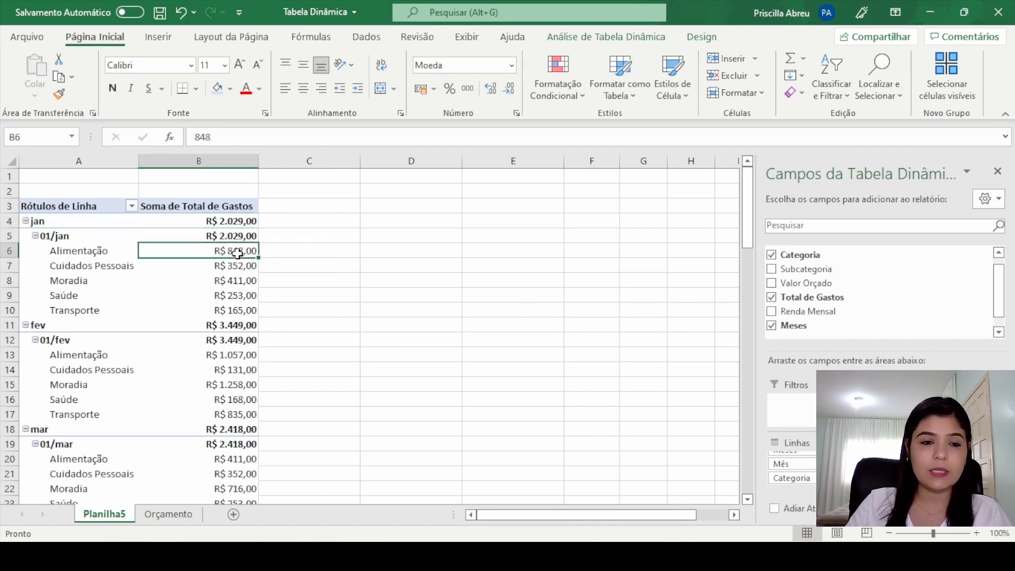
pyautogui.click(121, 253)
pyautogui.click(224, 254)
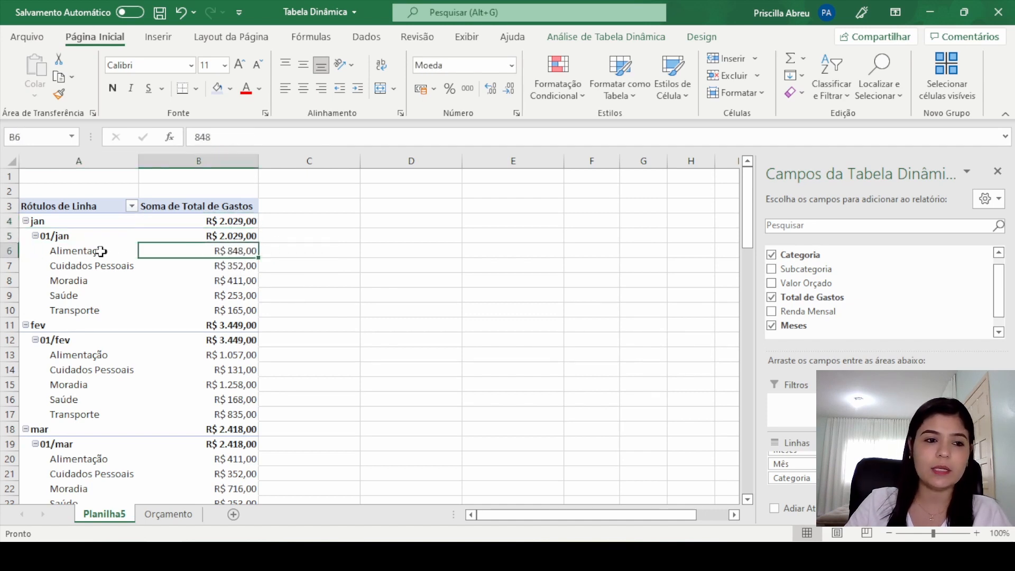
pyautogui.click(122, 268)
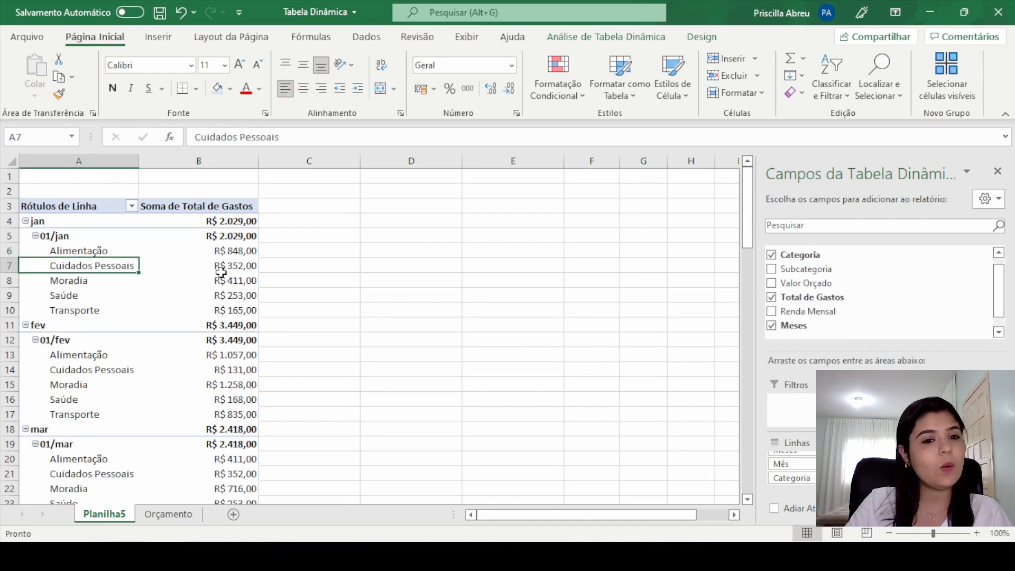
pyautogui.click(242, 268)
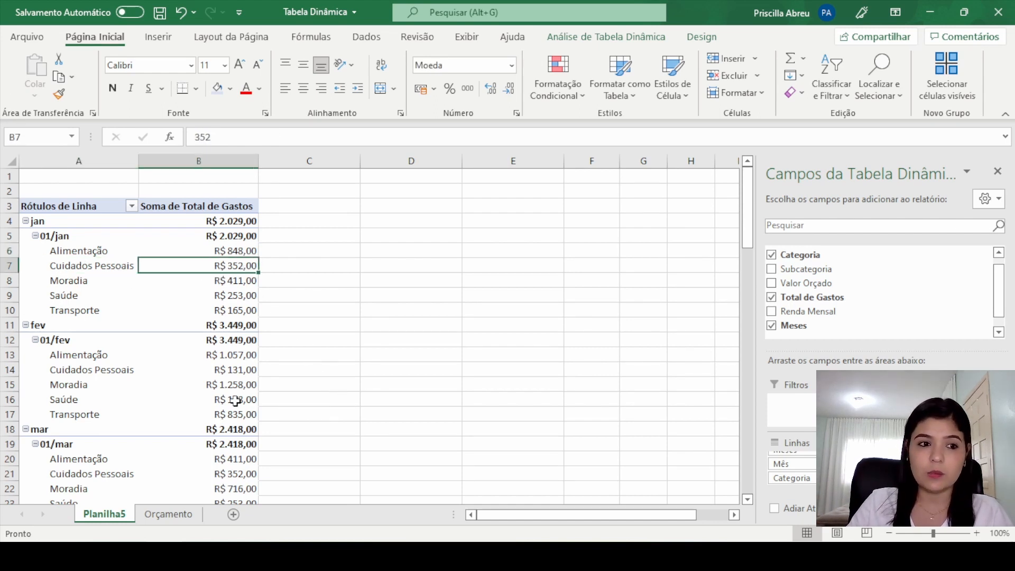
pyautogui.click(103, 281)
pyautogui.click(233, 283)
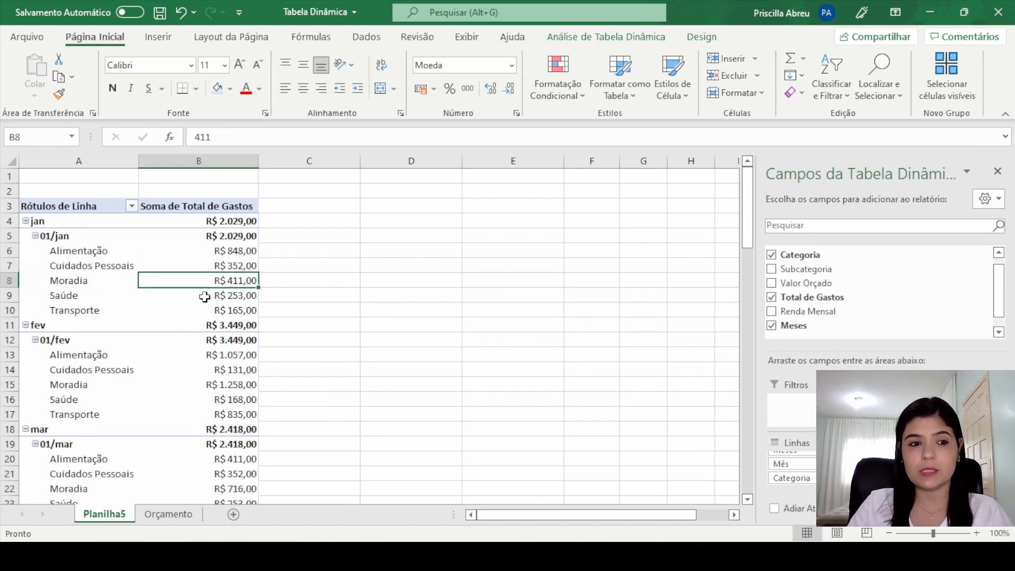
pyautogui.click(74, 296)
pyautogui.click(241, 295)
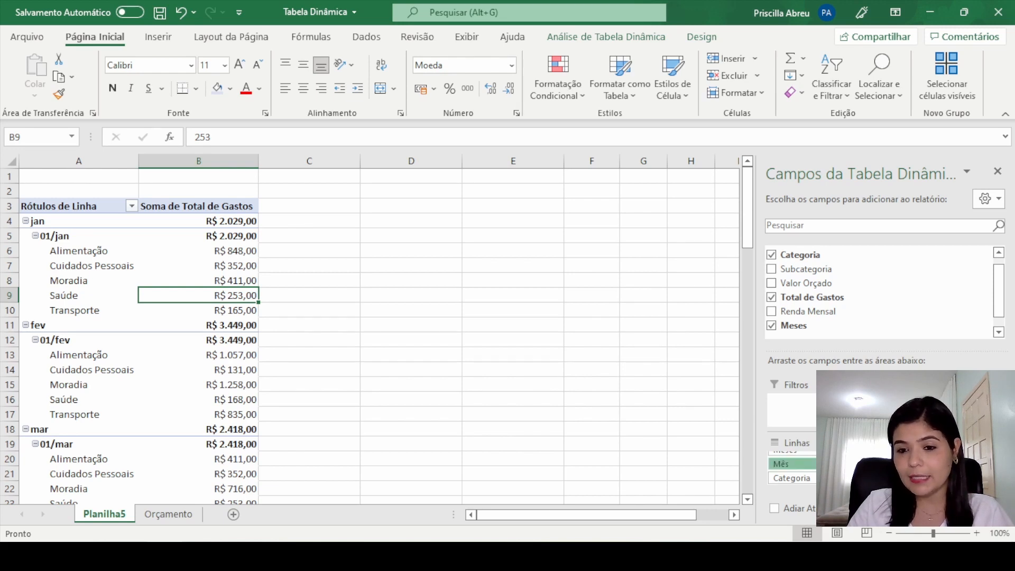
# Step: Place the Mês field below Categoria in the rows and remove the Meses field from the pivot table
pyautogui.moveTo(840, 463); pyautogui.dragTo(840, 481)
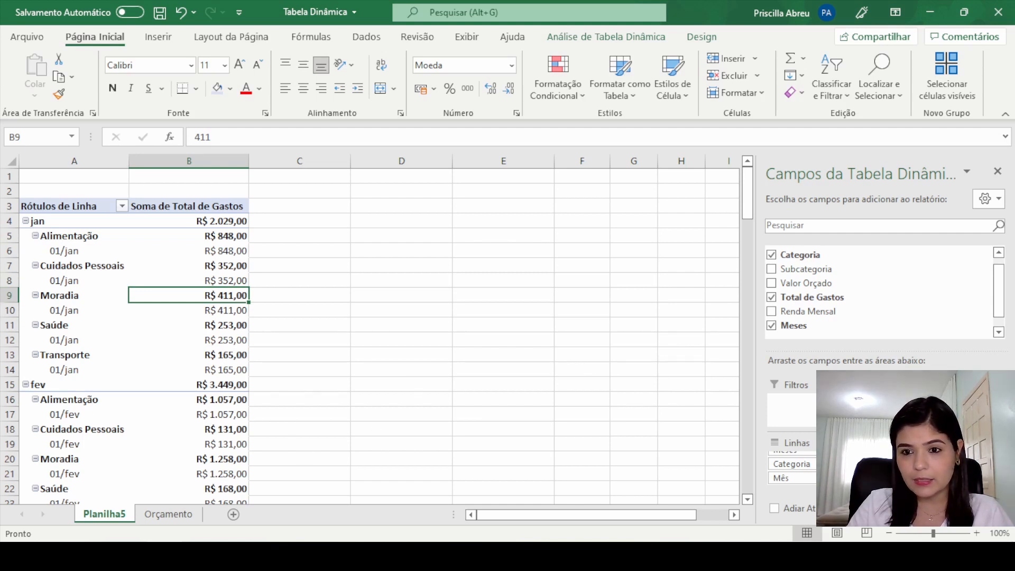
pyautogui.scroll(1, 887, 299)
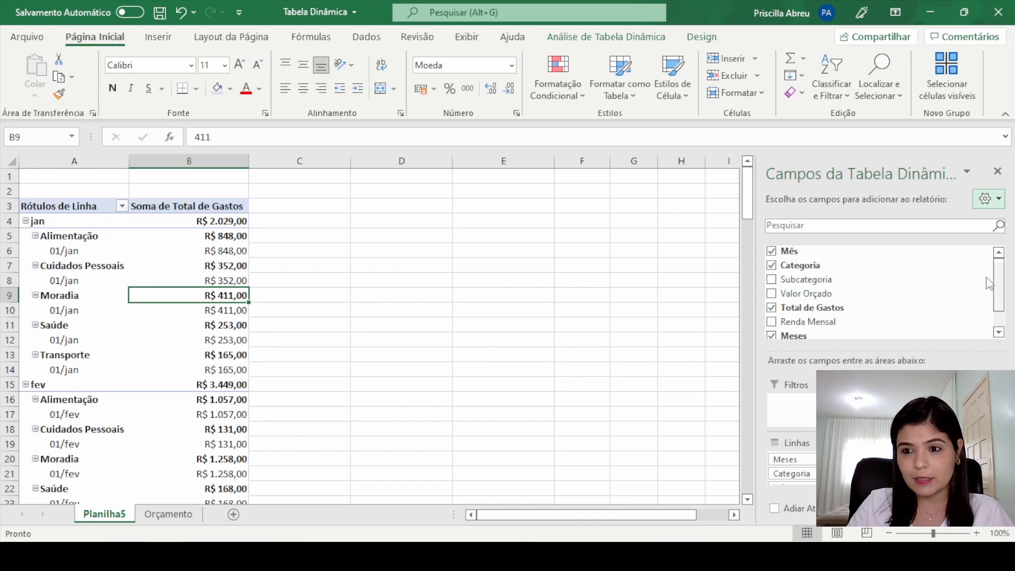
pyautogui.moveTo(999, 278); pyautogui.dragTo(992, 236)
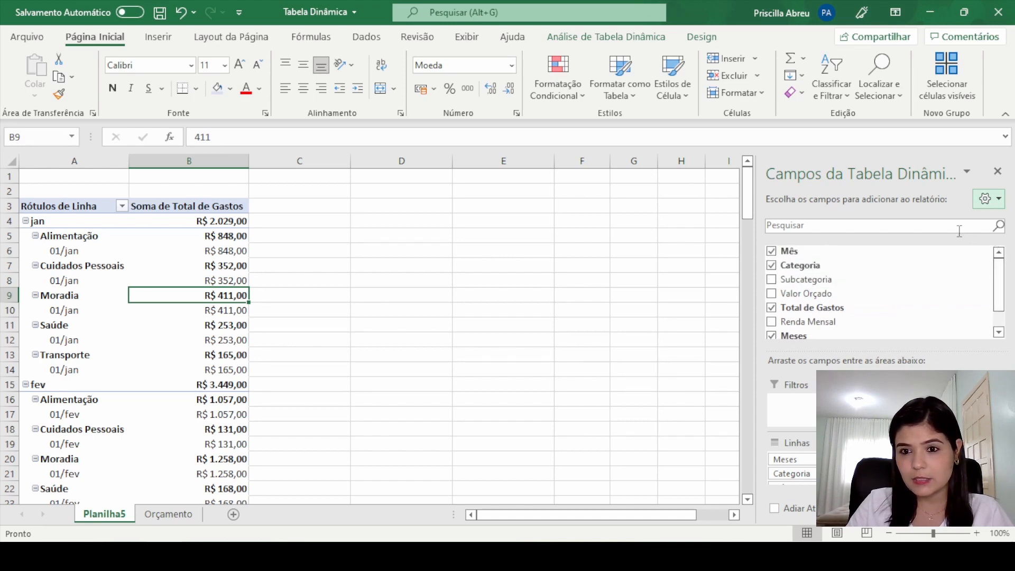
pyautogui.click(771, 336)
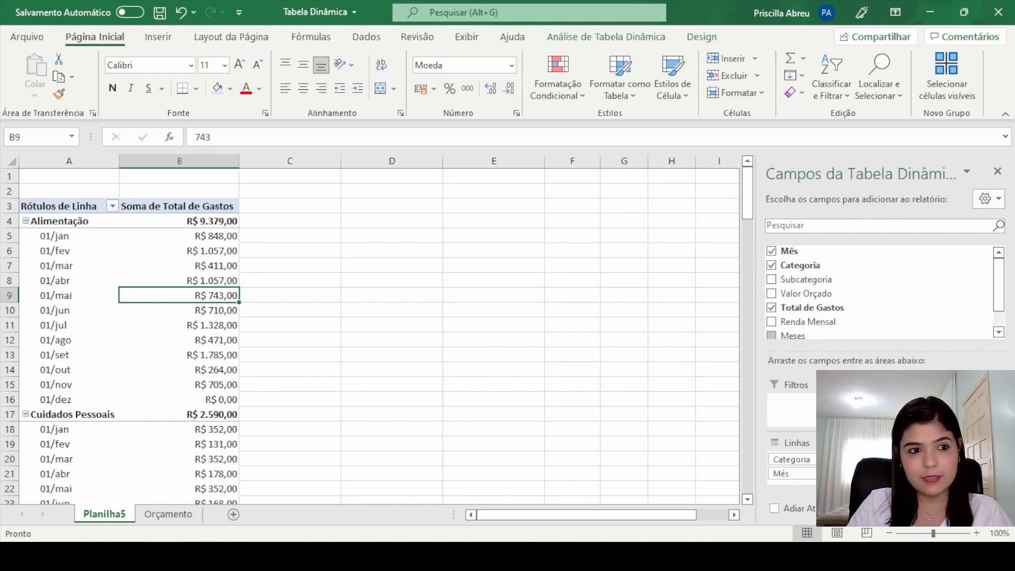
# Step: Compare the pivot table's field list with the source columns on the Orçamento sheet
pyautogui.moveTo(1004, 309); pyautogui.dragTo(1010, 325)
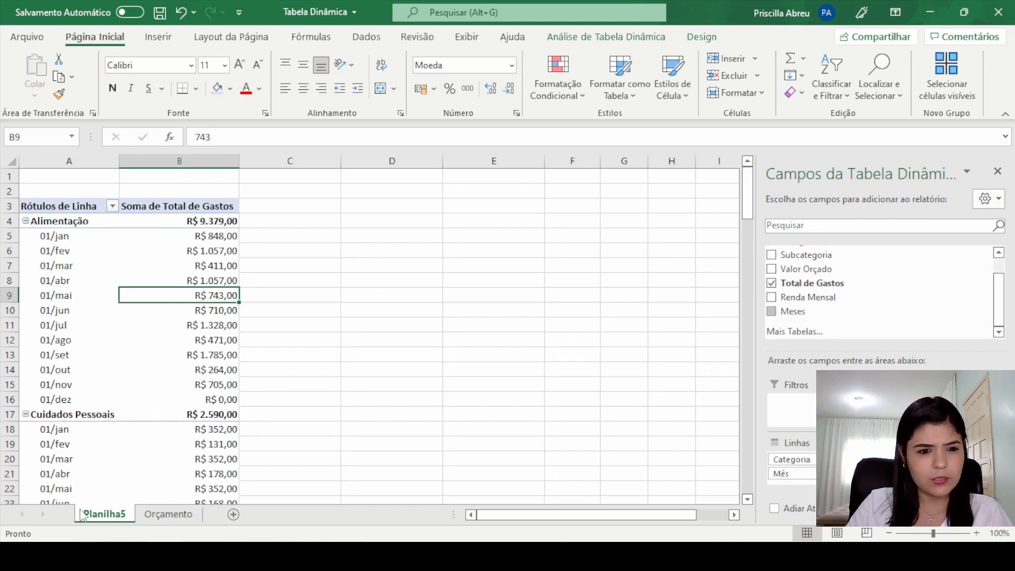
pyautogui.click(154, 515)
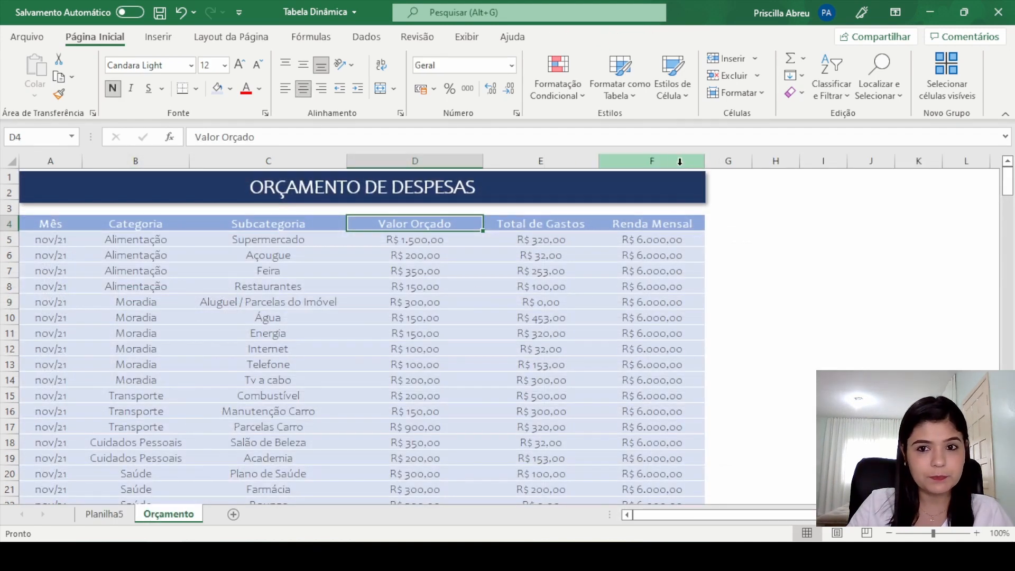
pyautogui.click(674, 164)
pyautogui.click(102, 514)
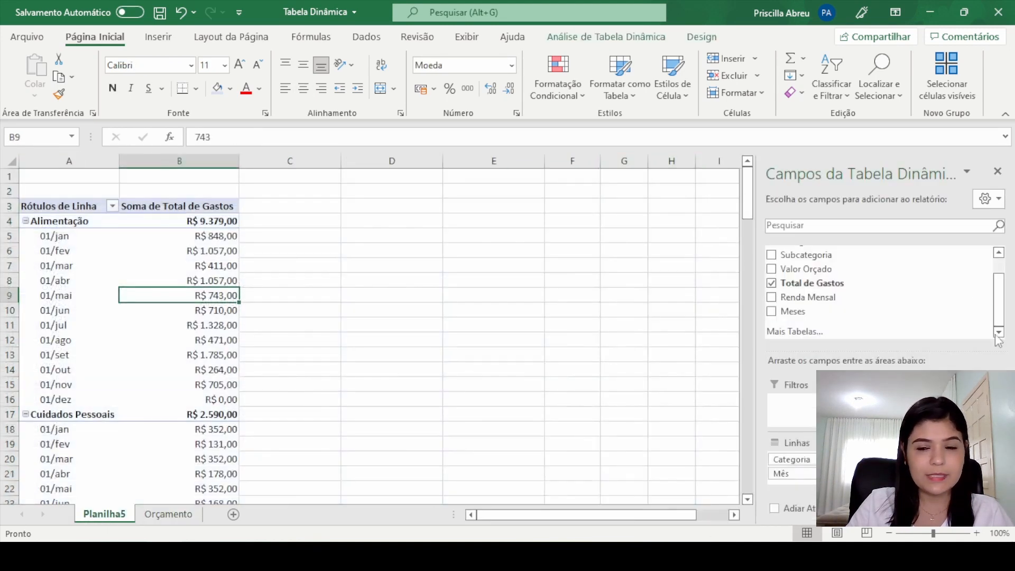
# Step: Move the Mês field above Categoria in the rows so the expenses are grouped by month
pyautogui.scroll(2, 788, 265)
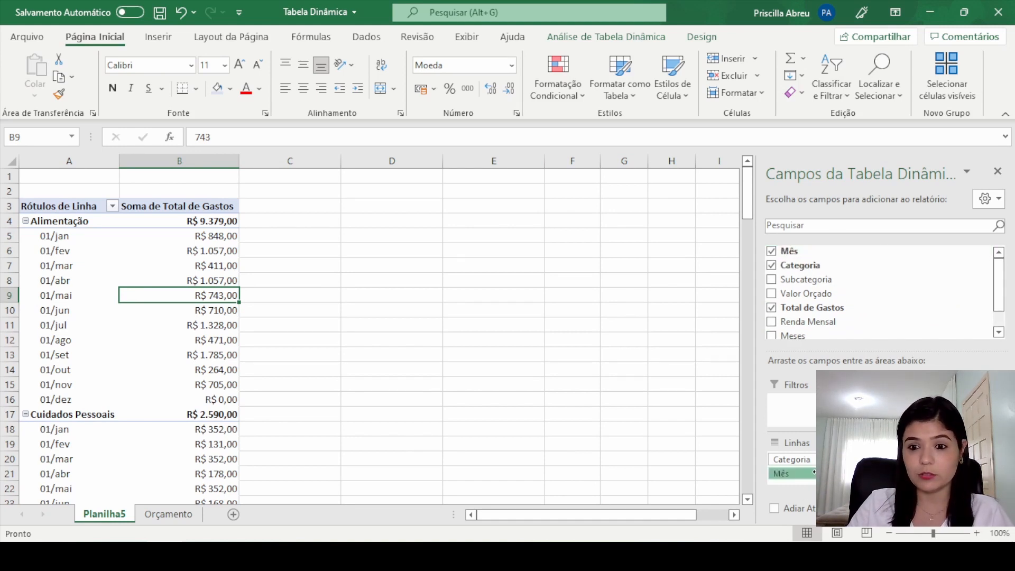
pyautogui.moveTo(792, 473)
pyautogui.mouseDown()
pyautogui.moveTo(823, 459)
pyautogui.moveTo(792, 458)
pyautogui.mouseUp()
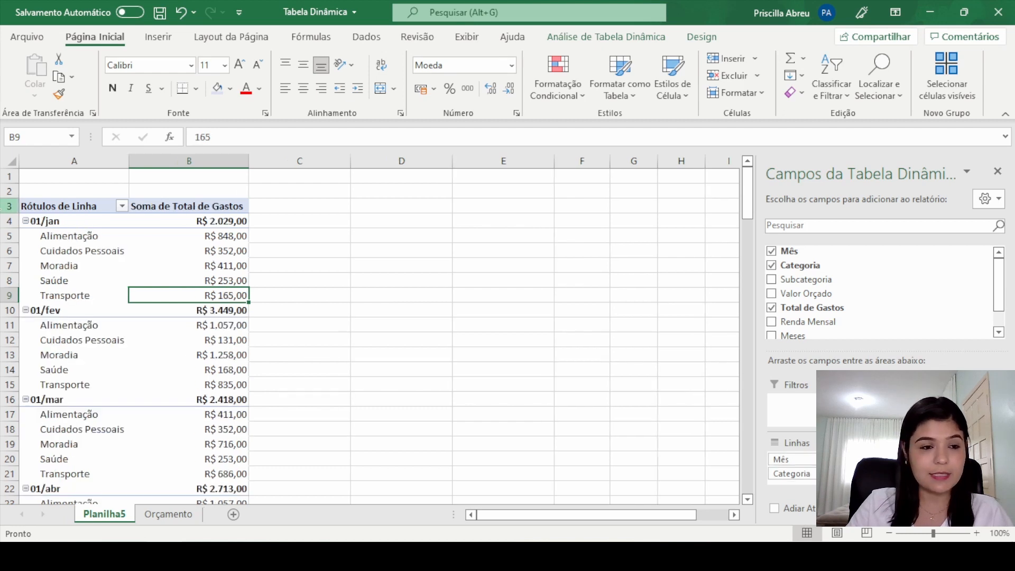
pyautogui.click(73, 221)
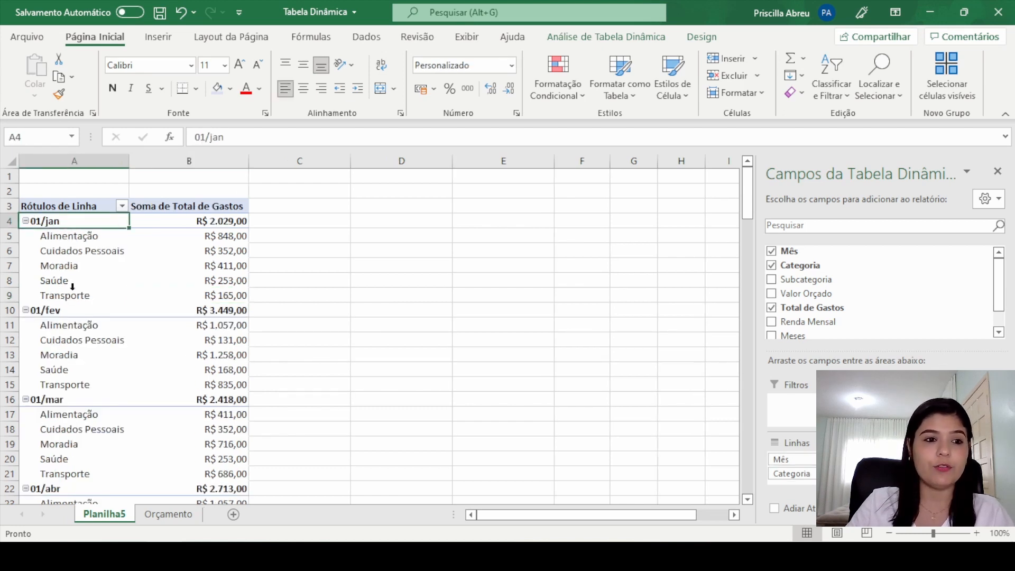
# Step: Examine the category rows grouped under January and February in the pivot table, including February's Cuidados Pessoais amount
pyautogui.click(53, 316)
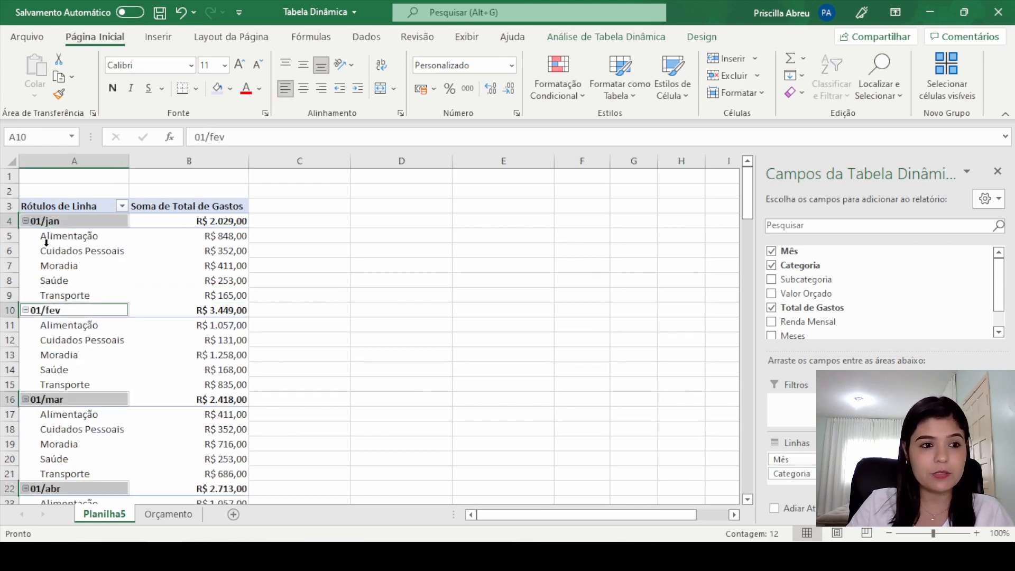
pyautogui.click(69, 237)
pyautogui.click(70, 252)
pyautogui.click(72, 275)
pyautogui.click(73, 297)
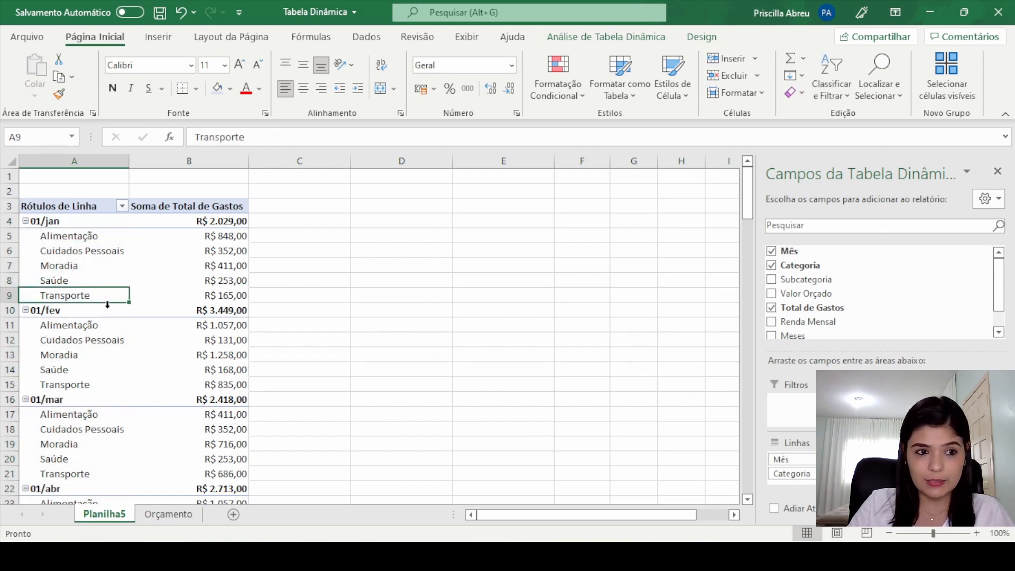
pyautogui.click(81, 316)
pyautogui.click(80, 340)
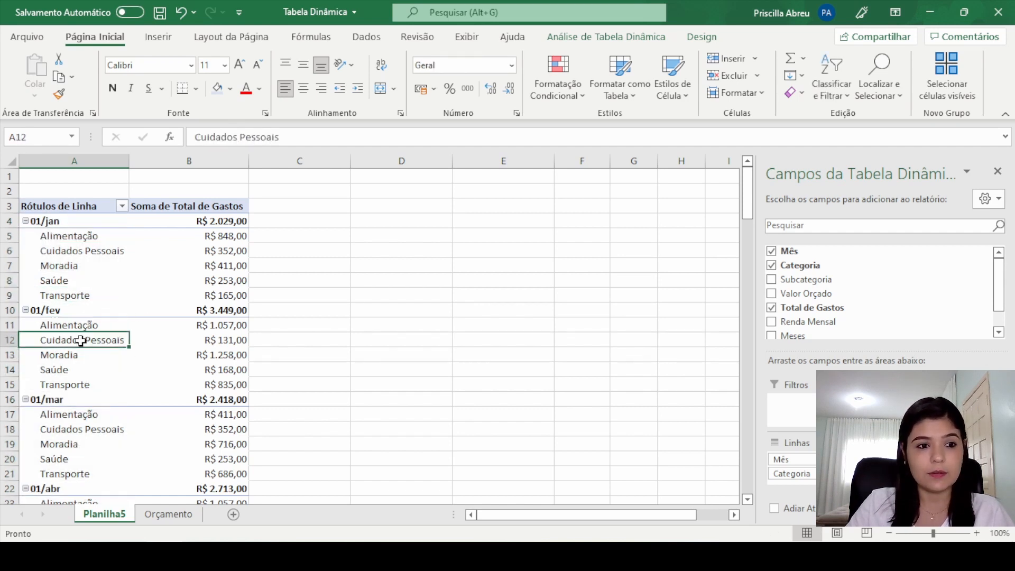
pyautogui.click(203, 339)
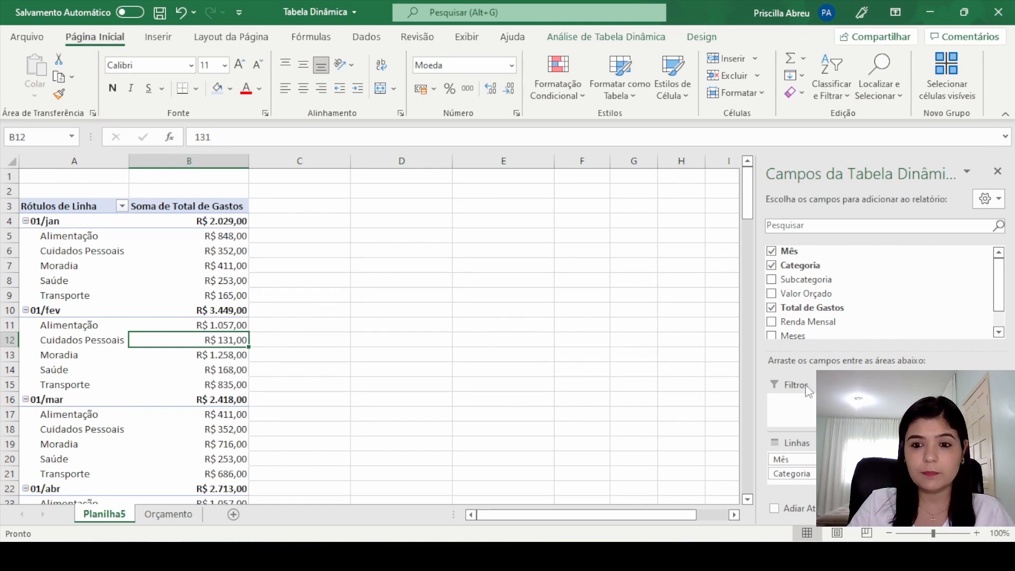
# Step: Move the Mês field below Categoria in the rows and review the Alimentação total and its monthly amounts
pyautogui.moveTo(813, 460); pyautogui.dragTo(812, 478)
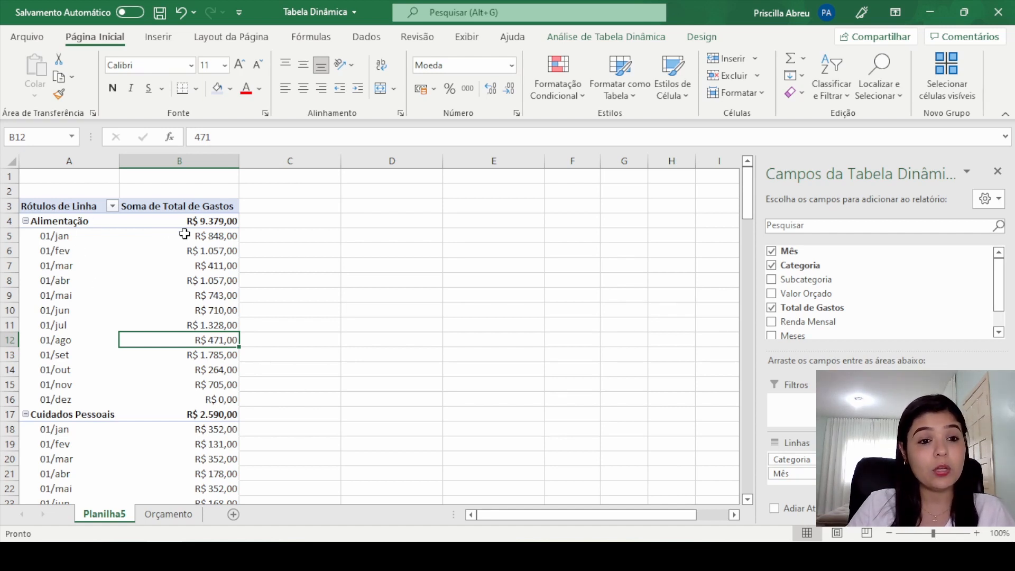
pyautogui.click(227, 221)
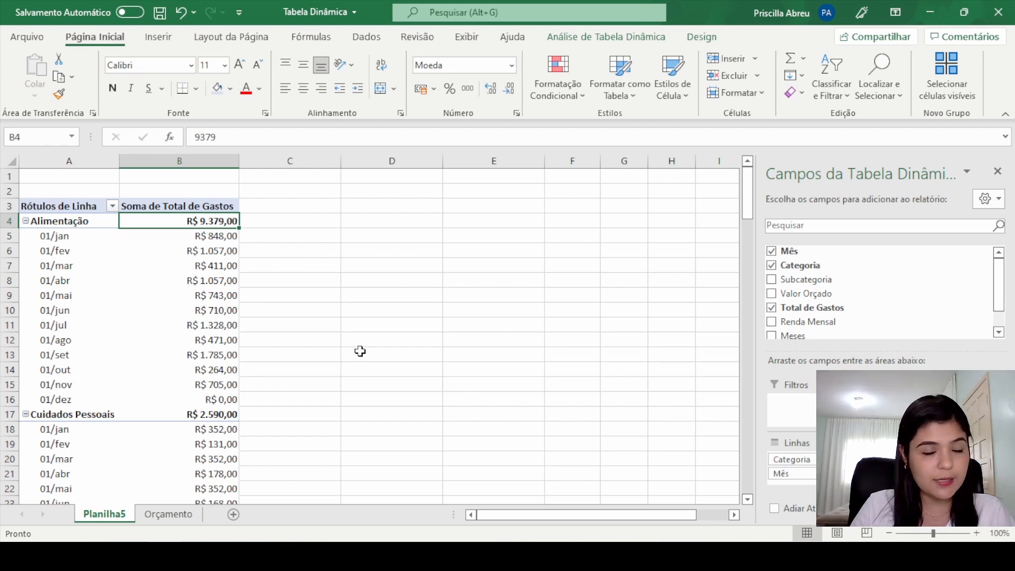
pyautogui.click(222, 235)
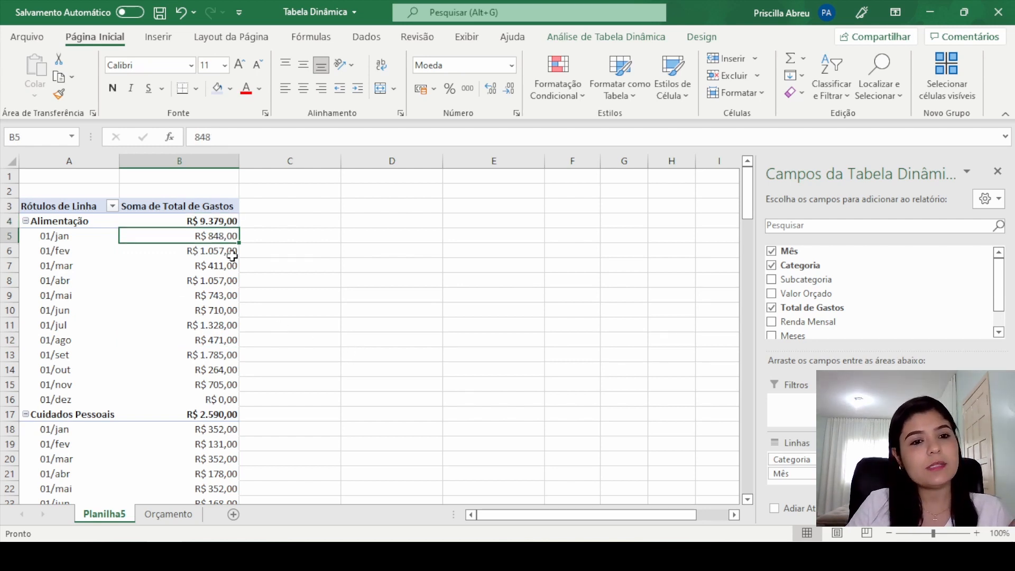
pyautogui.click(227, 251)
pyautogui.click(234, 281)
pyautogui.click(233, 310)
pyautogui.click(231, 355)
pyautogui.click(230, 384)
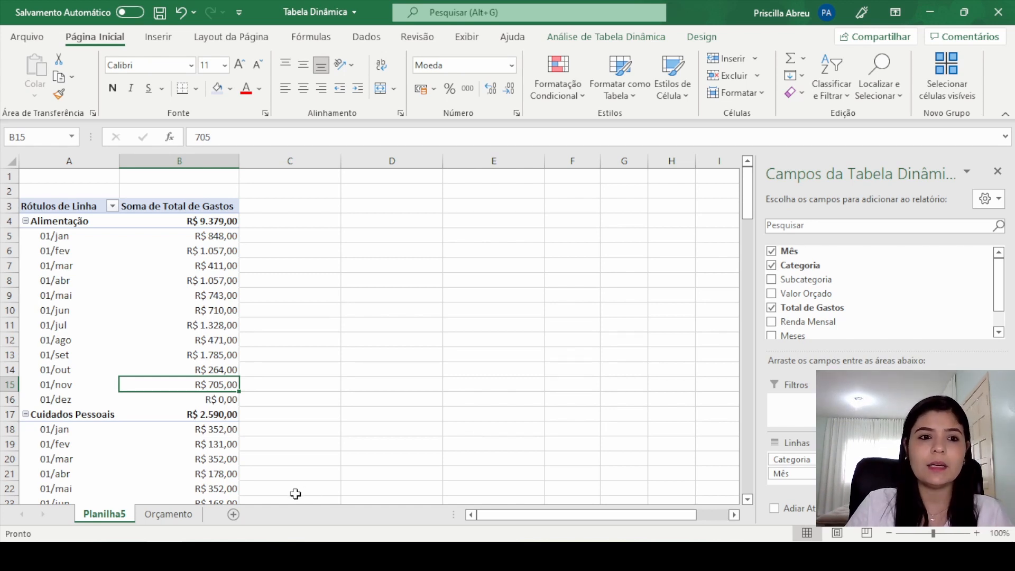
pyautogui.click(58, 222)
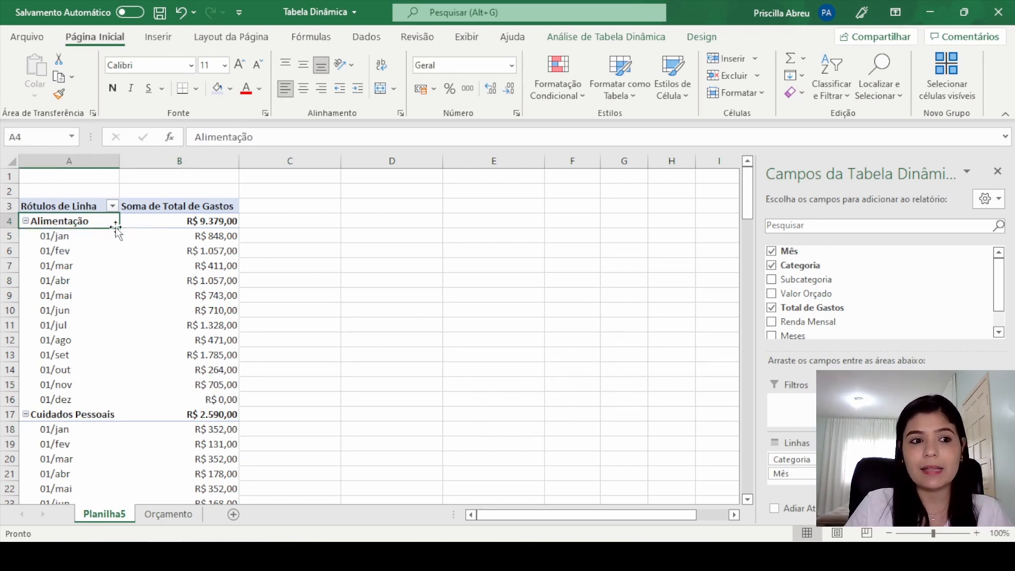
pyautogui.click(225, 220)
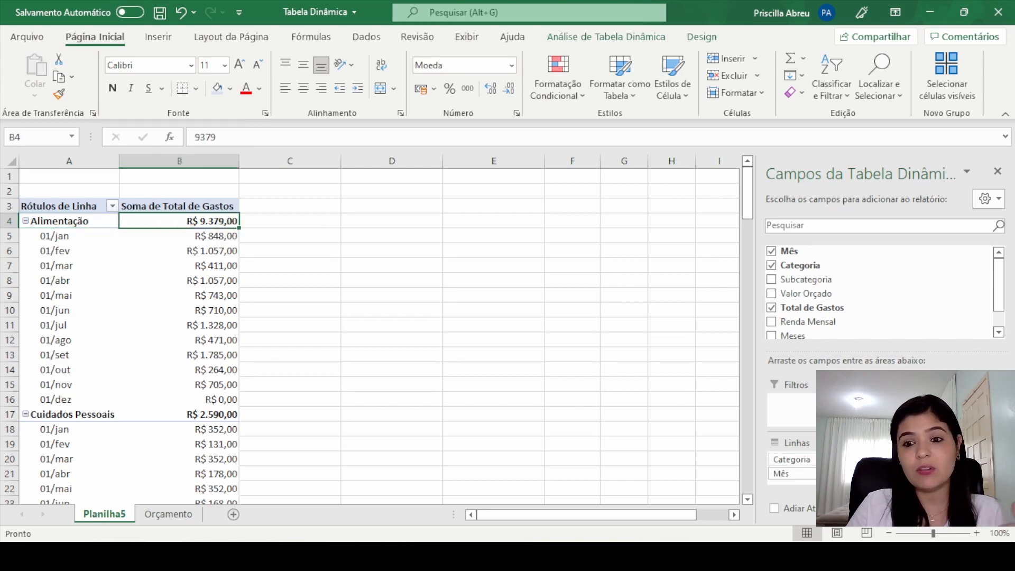
# Step: Remove the Mês field from the pivot table's rows and add it as a report filter
pyautogui.click(771, 251)
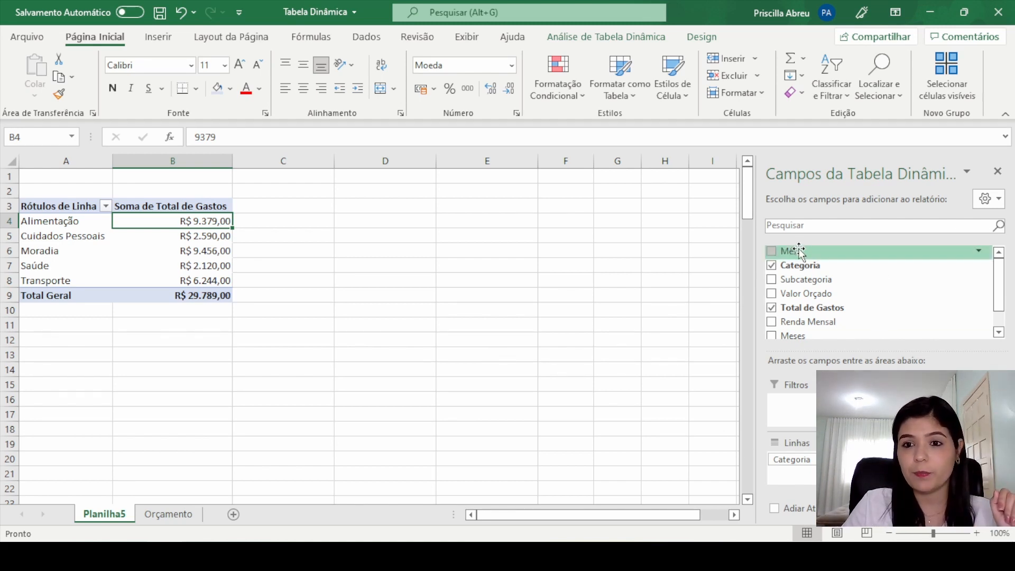
pyautogui.moveTo(798, 254); pyautogui.dragTo(814, 399)
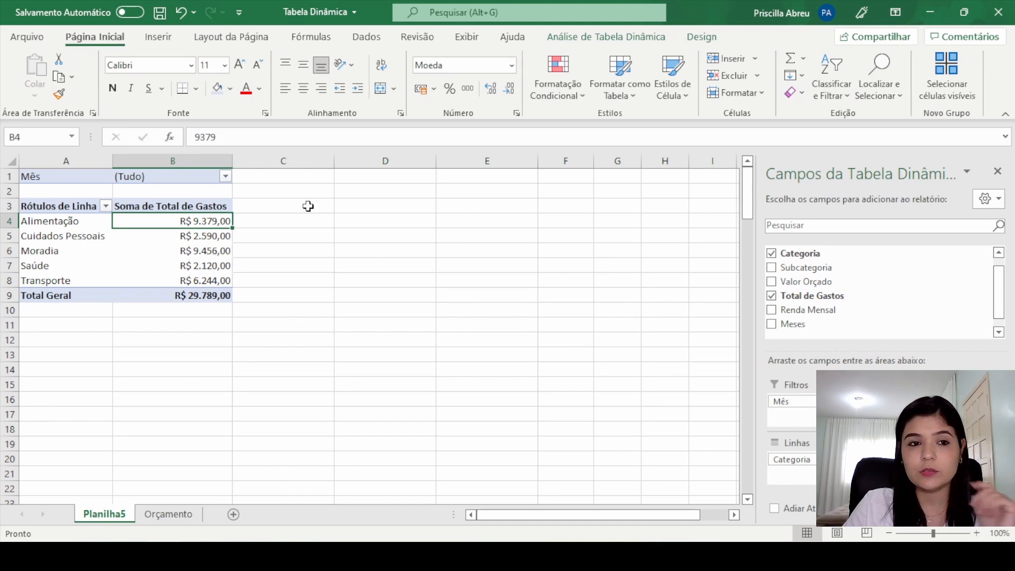
pyautogui.click(226, 175)
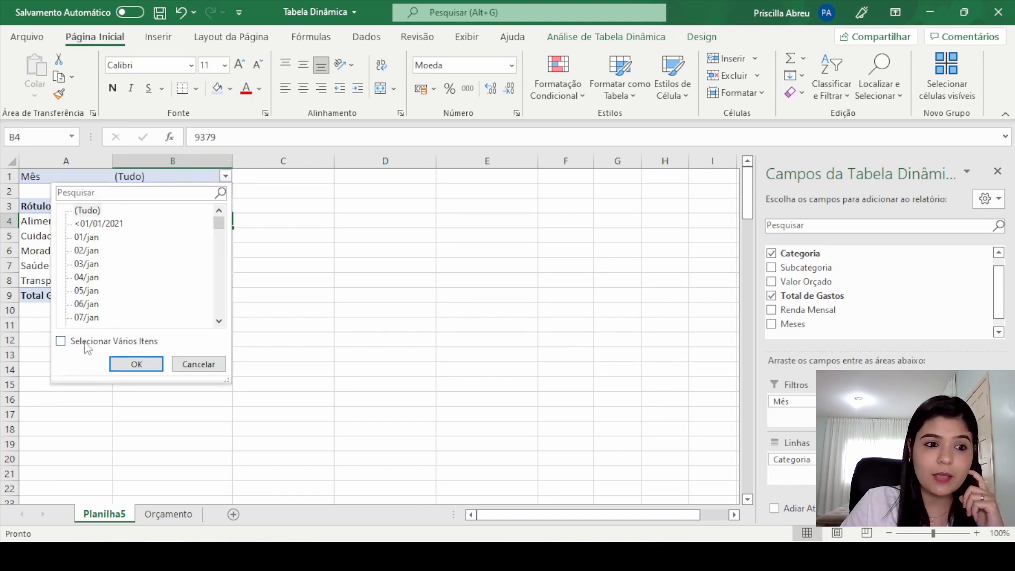
pyautogui.click(60, 342)
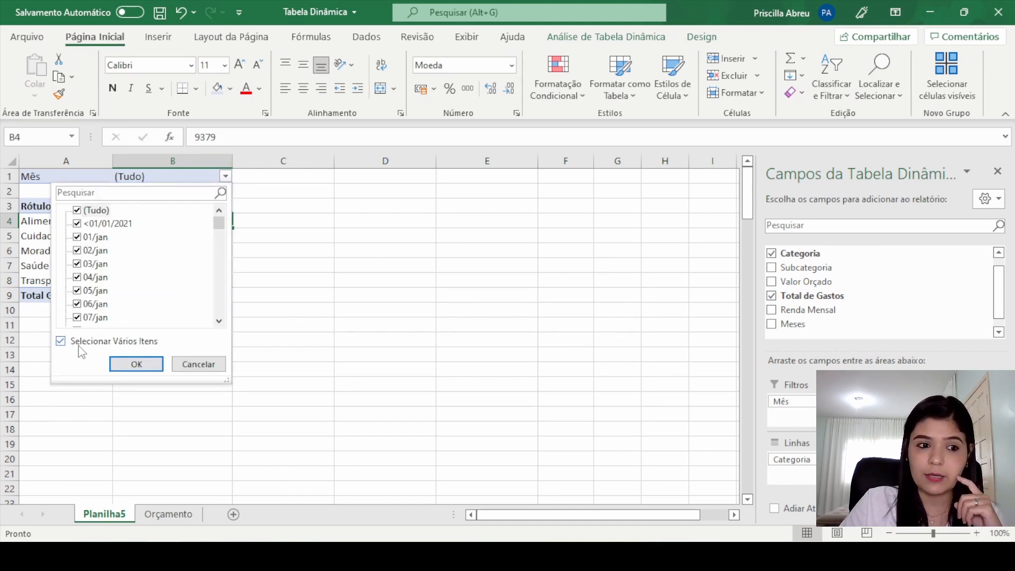
pyautogui.click(78, 211)
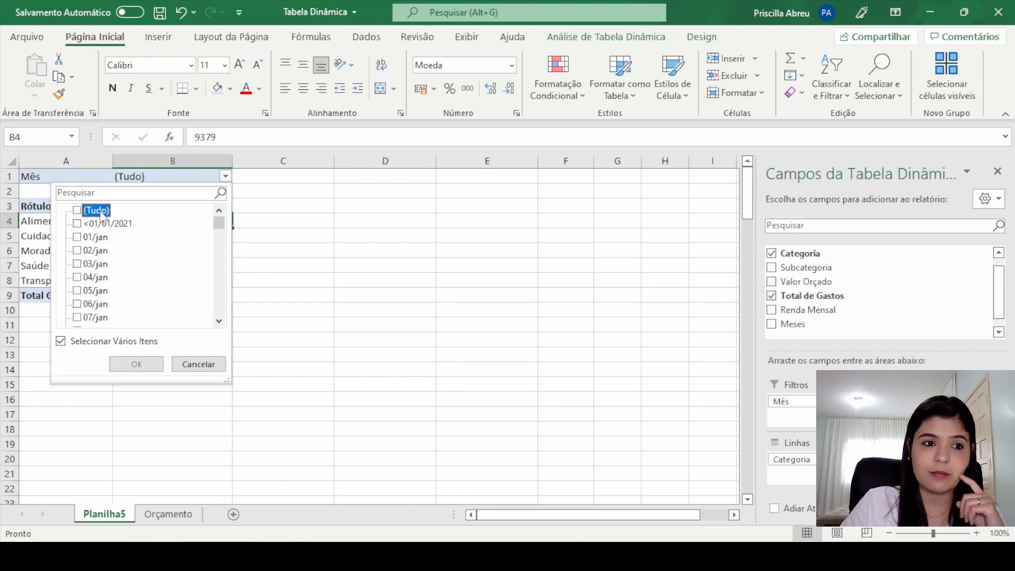
pyautogui.click(77, 237)
pyautogui.click(78, 252)
pyautogui.click(78, 251)
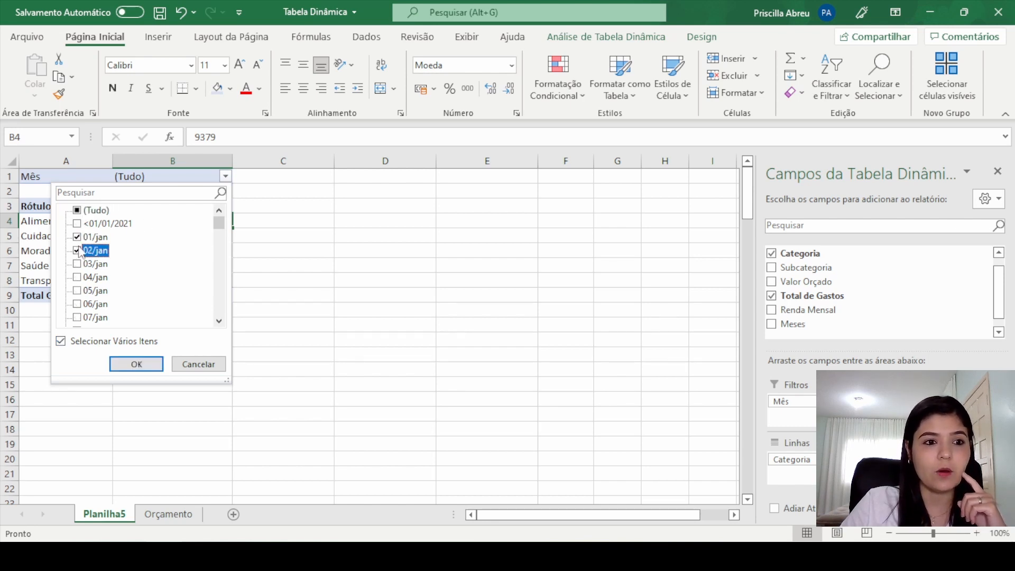
pyautogui.click(77, 238)
pyautogui.click(78, 251)
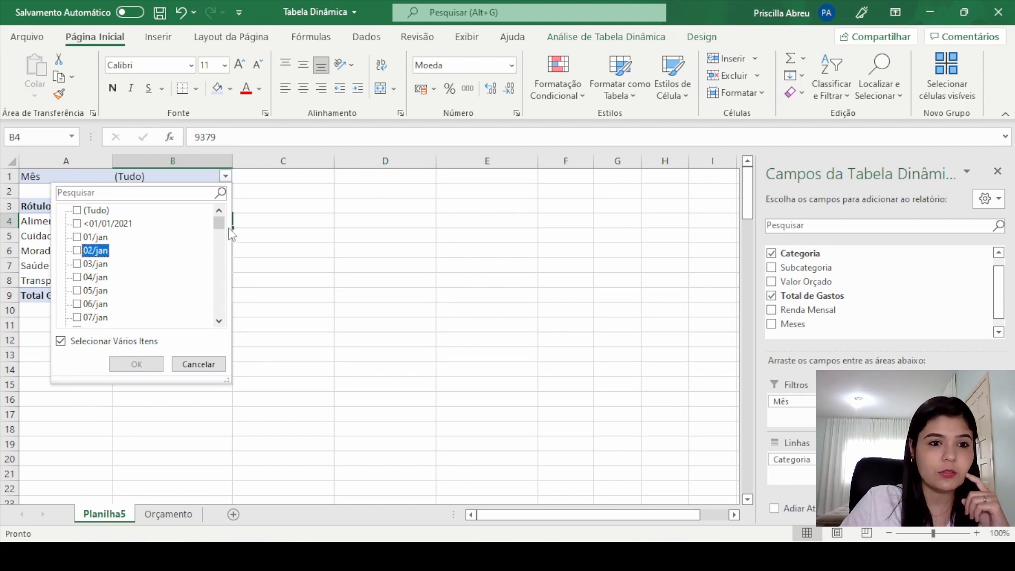
pyautogui.moveTo(222, 224)
pyautogui.mouseDown()
pyautogui.moveTo(233, 285)
pyautogui.moveTo(221, 210)
pyautogui.mouseUp()
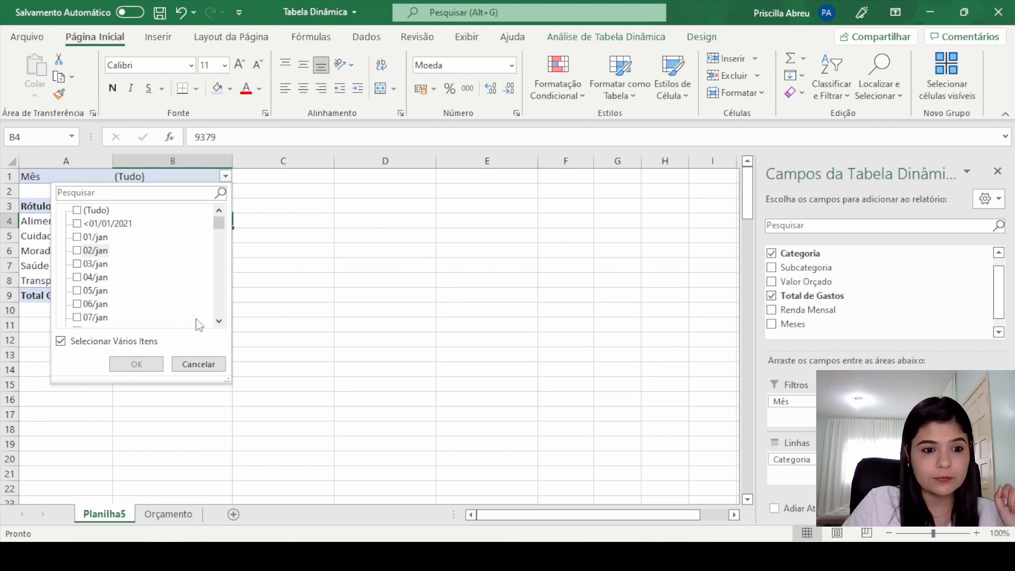
pyautogui.click(211, 366)
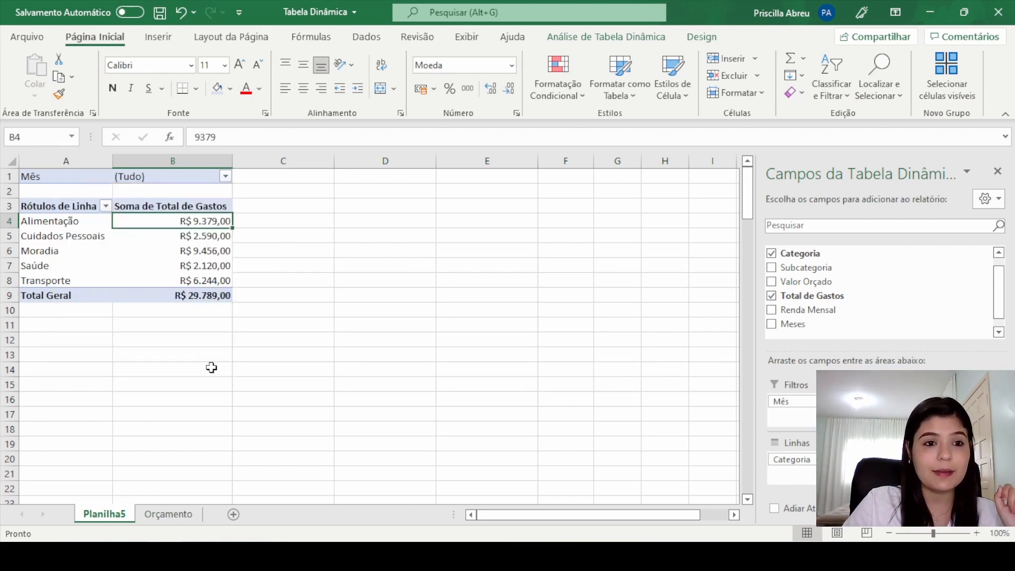
# Step: Examine how the month dates are stored and repeated down the Mês column of the Orçamento sheet
pyautogui.click(591, 301)
pyautogui.click(168, 514)
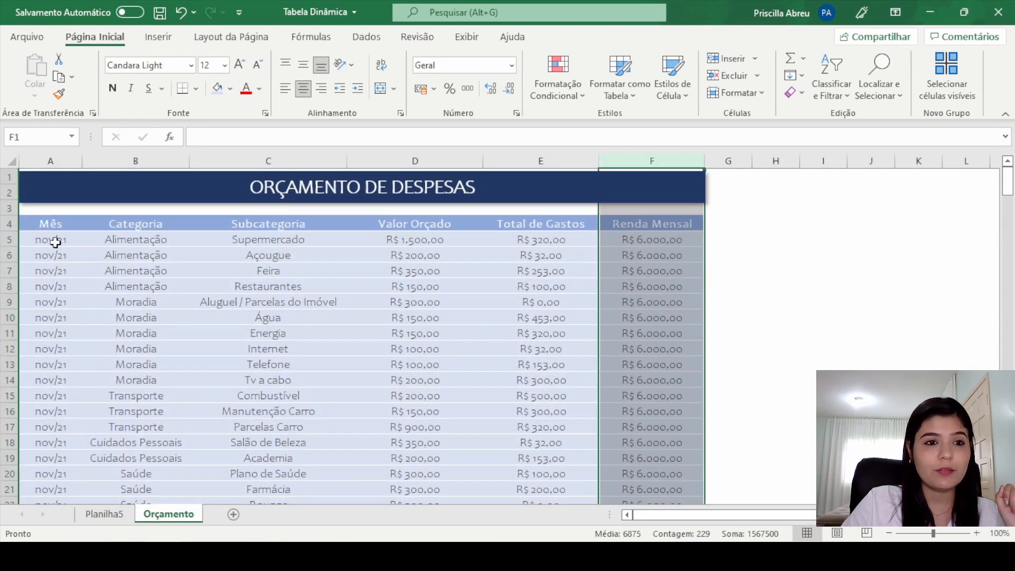
pyautogui.click(55, 242)
pyautogui.click(51, 289)
pyautogui.click(55, 349)
pyautogui.click(59, 396)
pyautogui.click(58, 422)
pyautogui.scroll(-6, 57, 419)
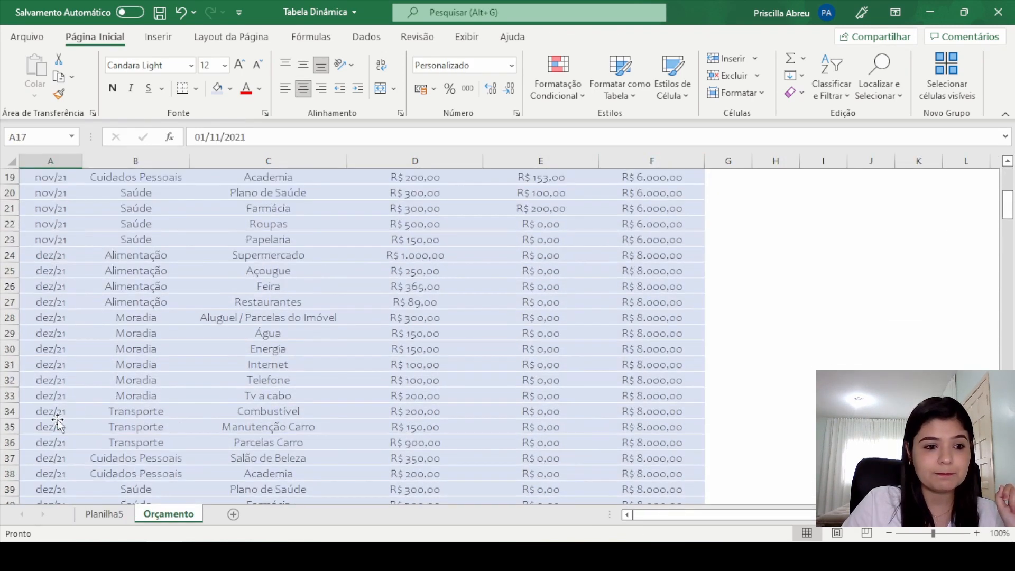
pyautogui.scroll(-1, 58, 423)
pyautogui.scroll(7, 53, 402)
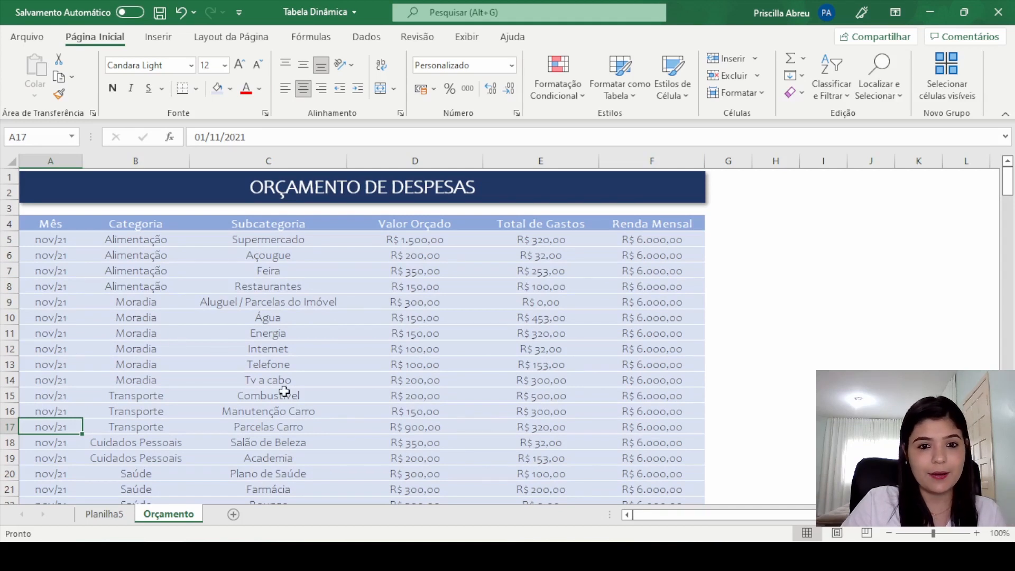
# Step: Insert a blank column before the Mês column on the Orçamento sheet and copy the Mês column's formatting onto it
pyautogui.click(66, 160)
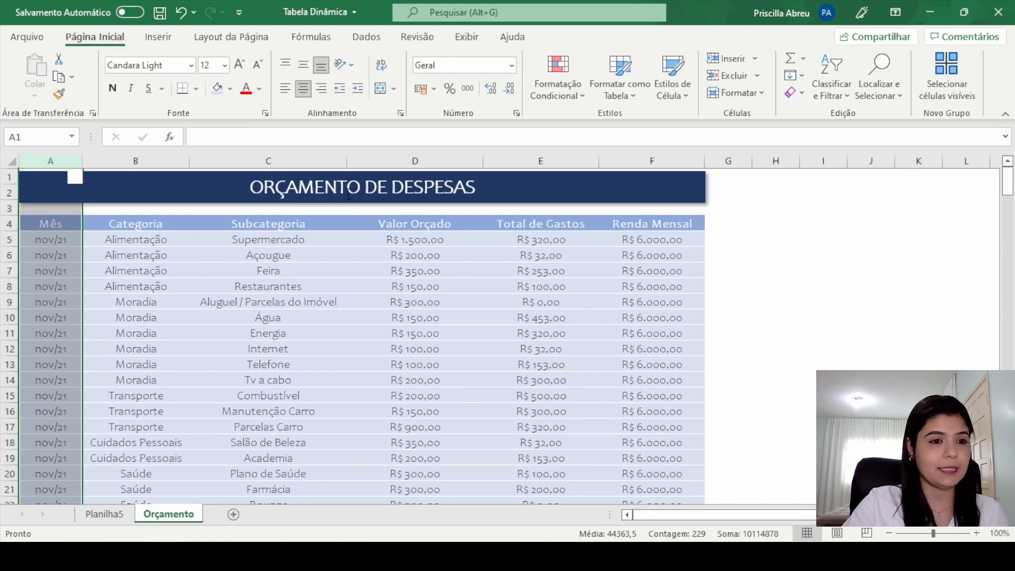
pyautogui.hotkey('ctrl', '+')
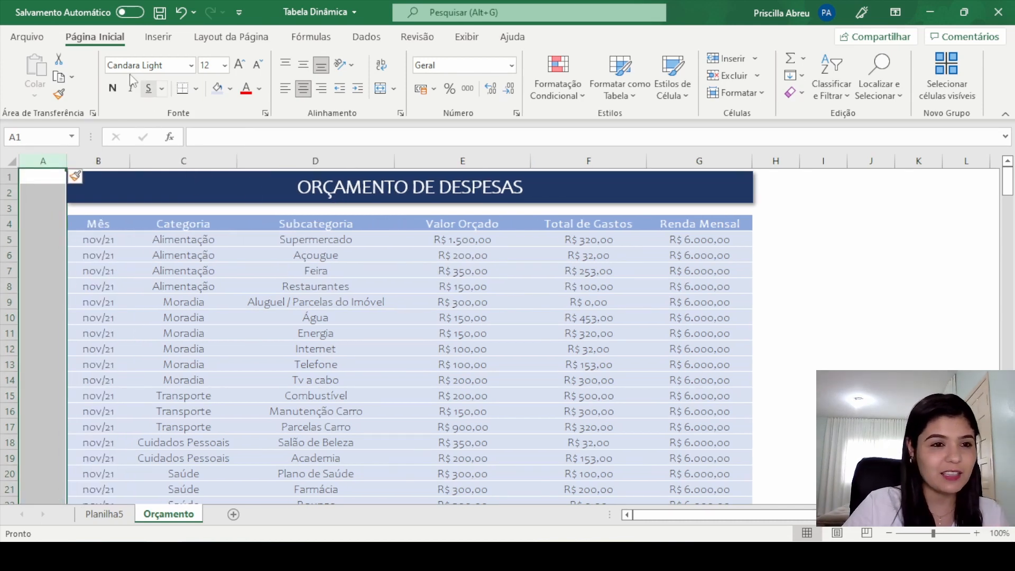
pyautogui.click(104, 165)
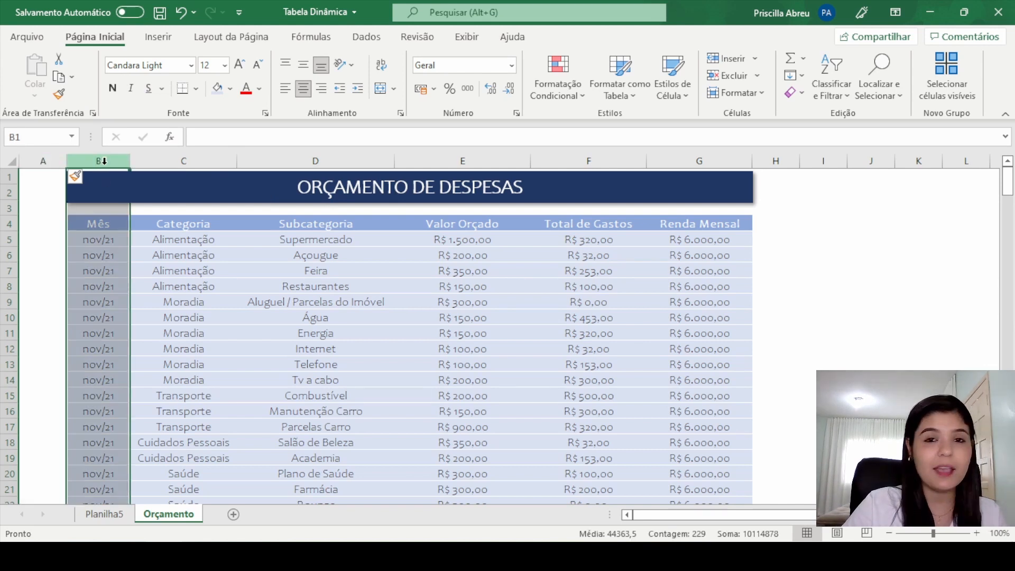
pyautogui.click(59, 95)
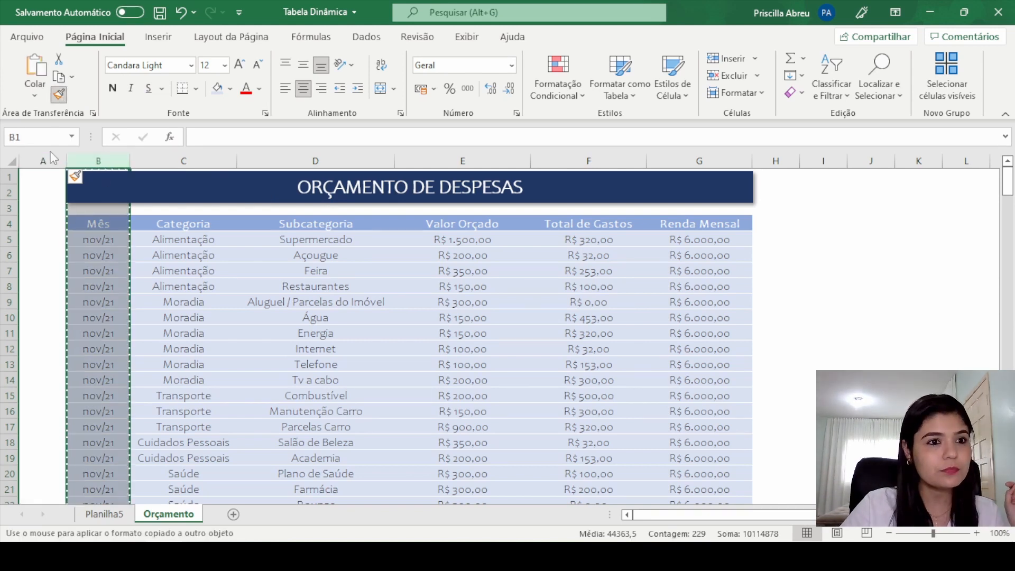
pyautogui.click(45, 159)
pyautogui.click(328, 272)
# Step: Enter the formula =TEXTO(B5;"mm") in cell A5 to convert the date in B5 to a text month
pyautogui.click(55, 241)
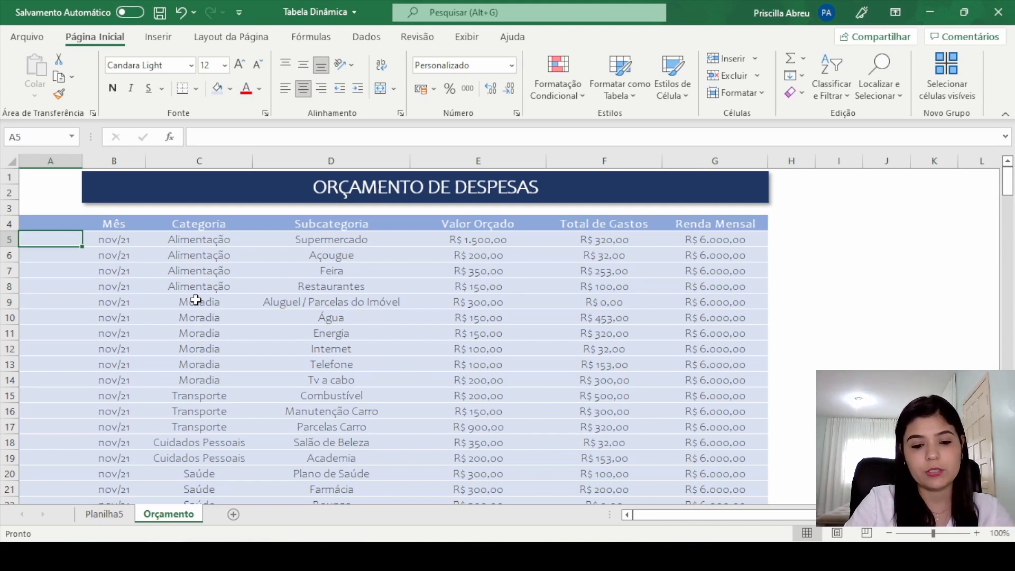
pyautogui.write('=te')
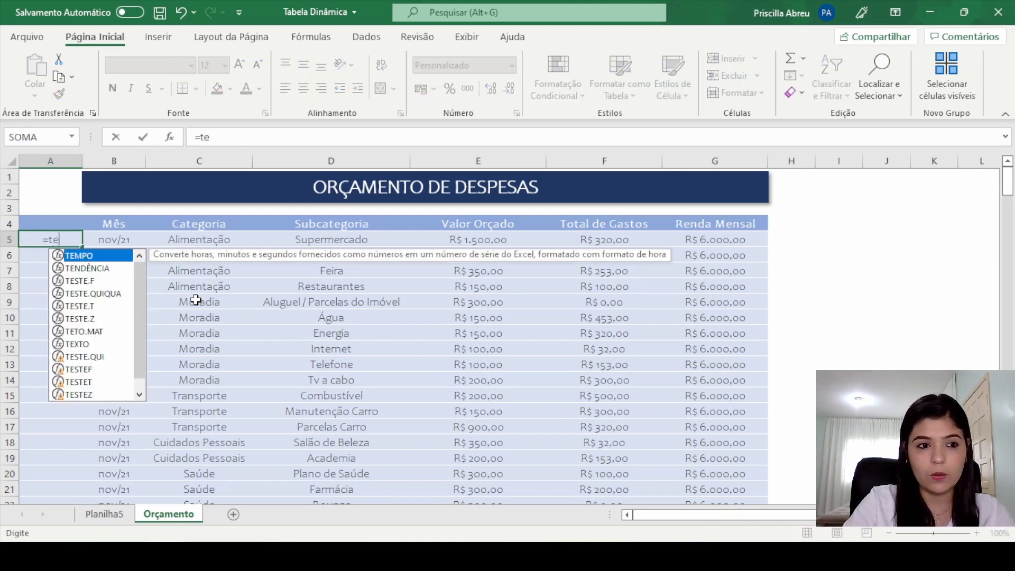
pyautogui.write('xto')
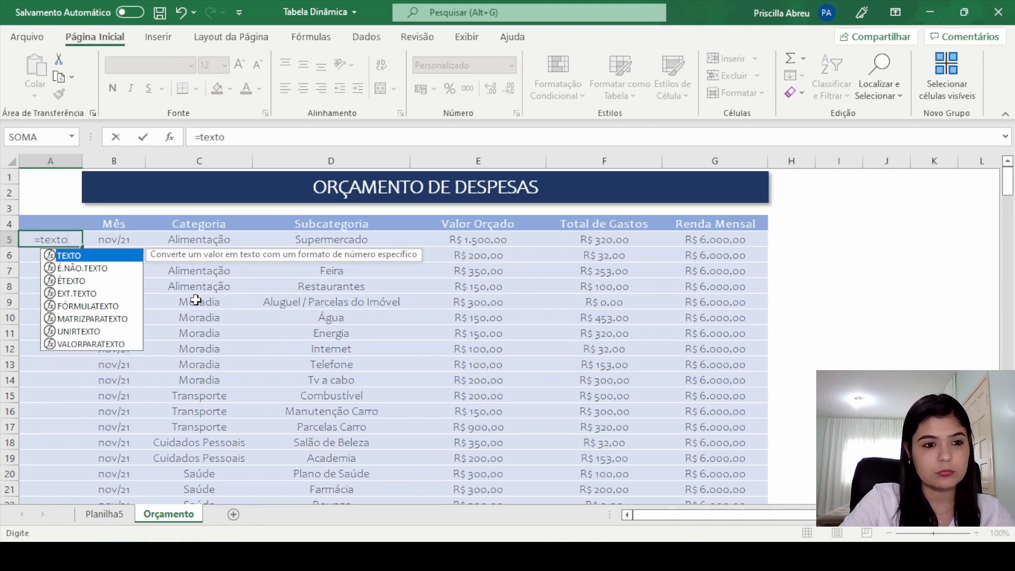
pyautogui.write('(')
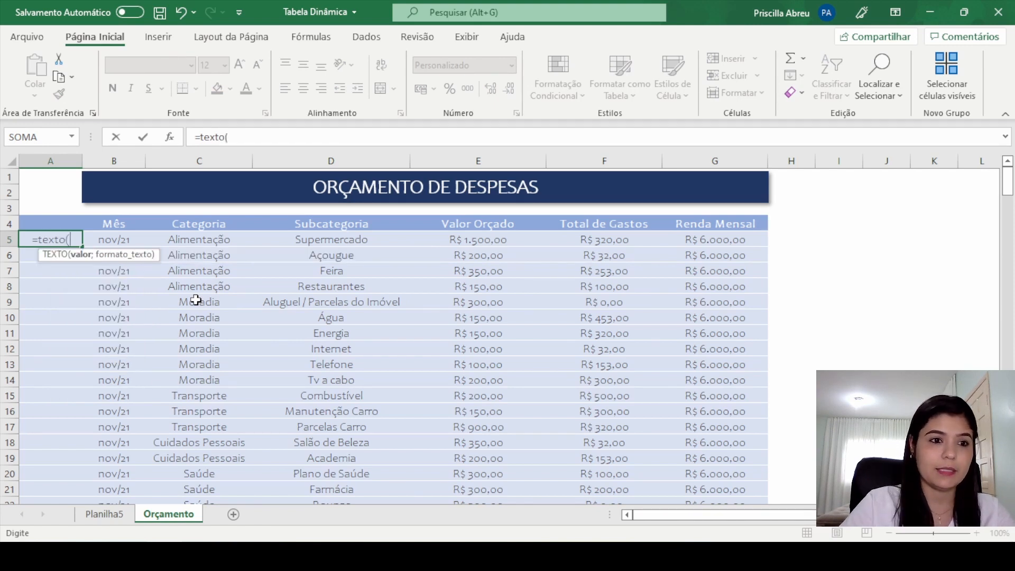
pyautogui.click(122, 240)
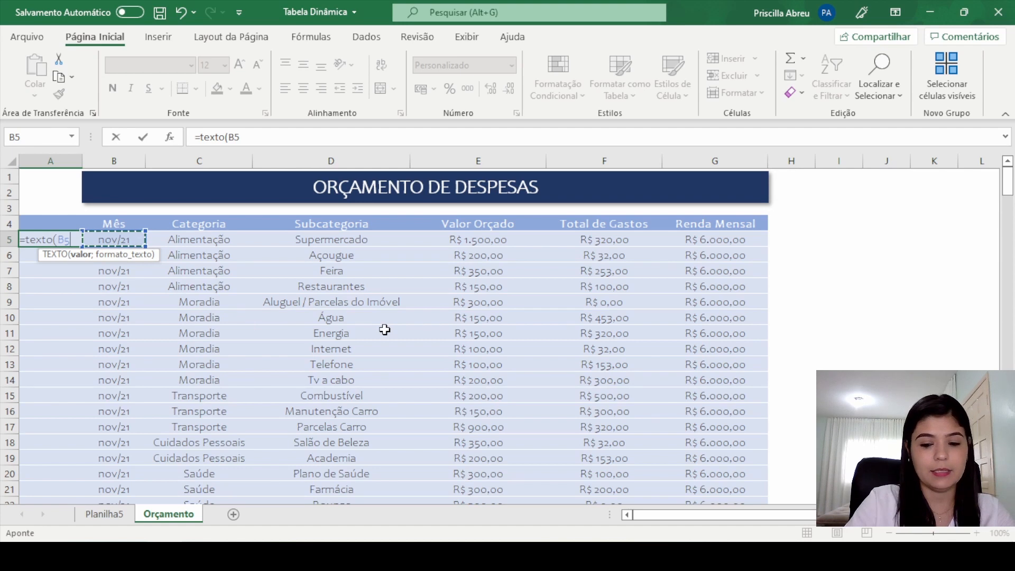
pyautogui.write(';')
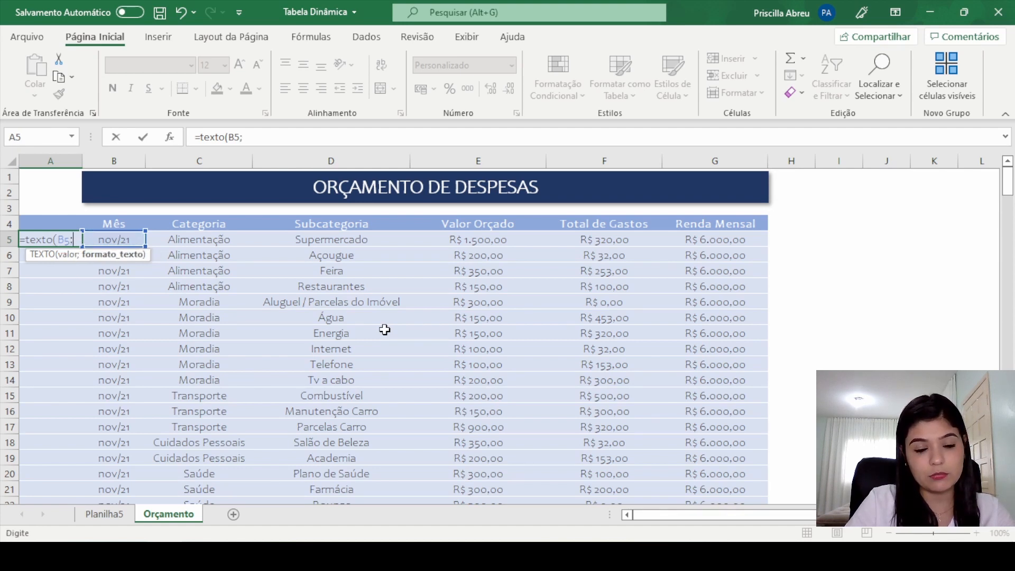
pyautogui.write('mm')
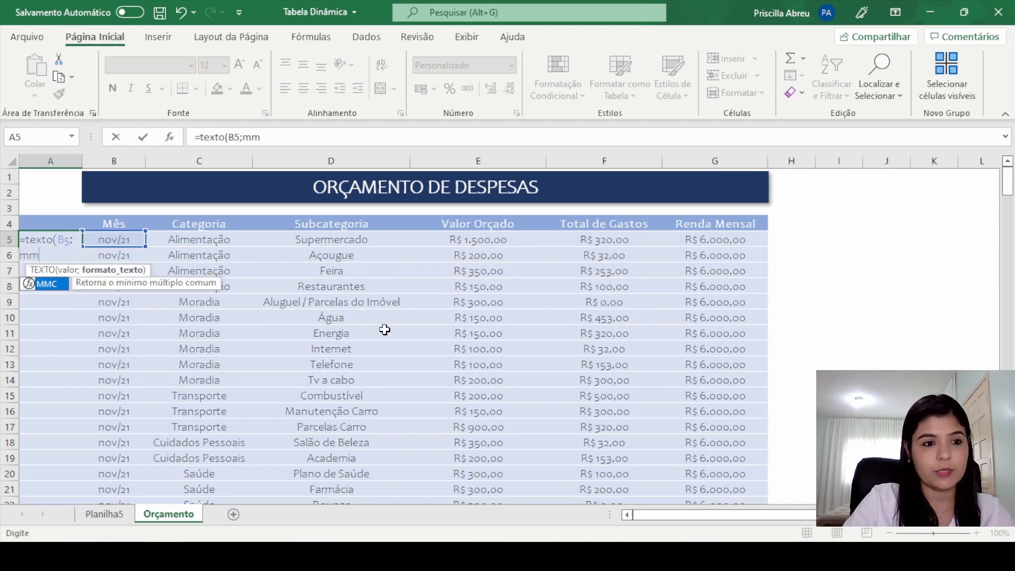
pyautogui.press('BackSpace')
pyautogui.press('BackSpace')
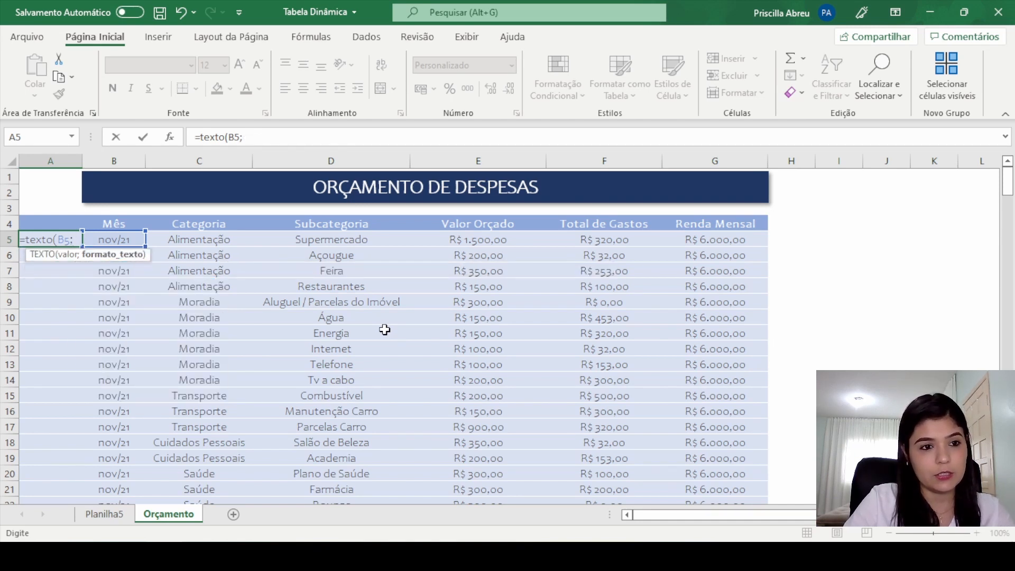
pyautogui.write('"m')
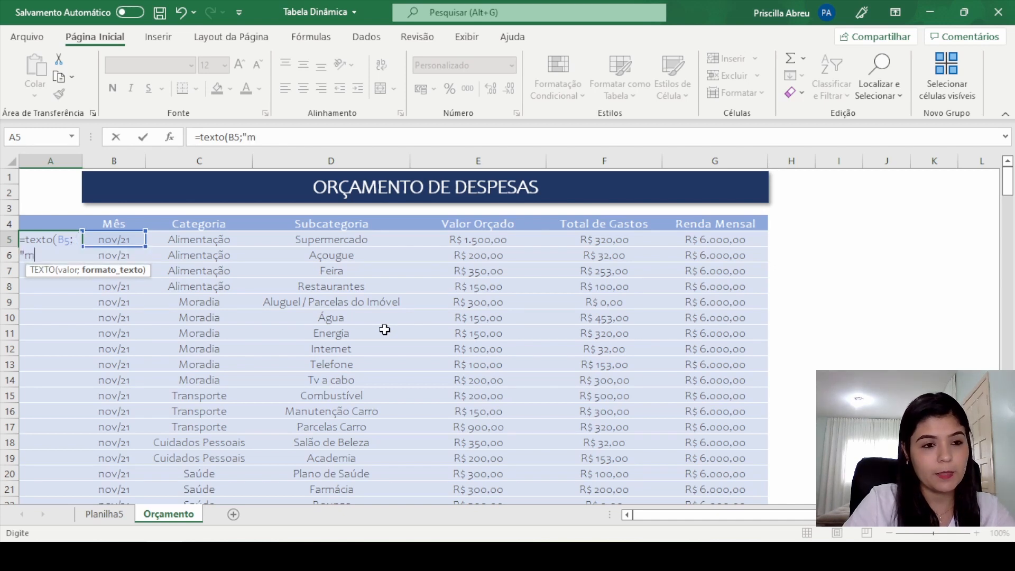
pyautogui.write('m")')
pyautogui.press('Return')
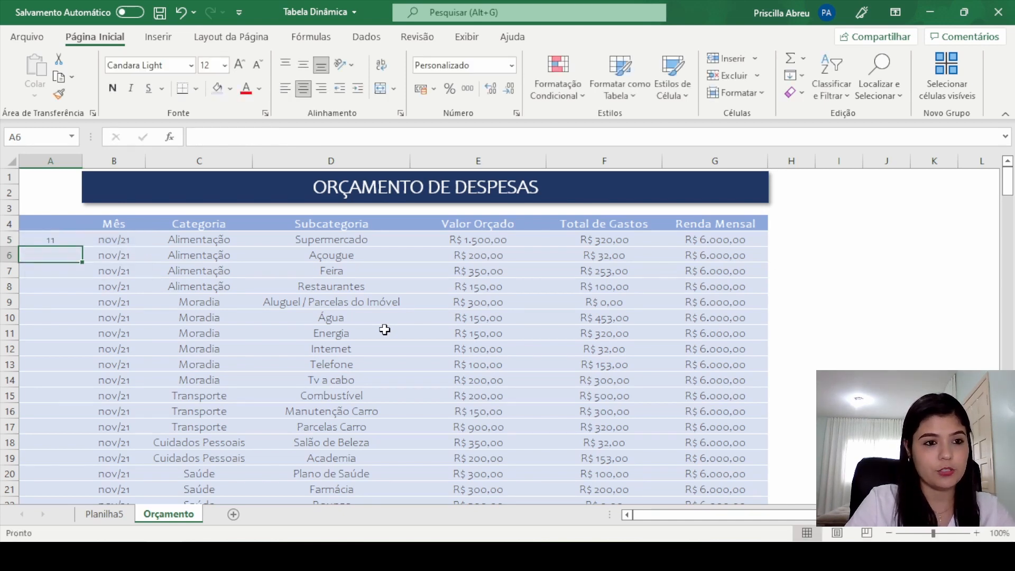
pyautogui.press('Up')
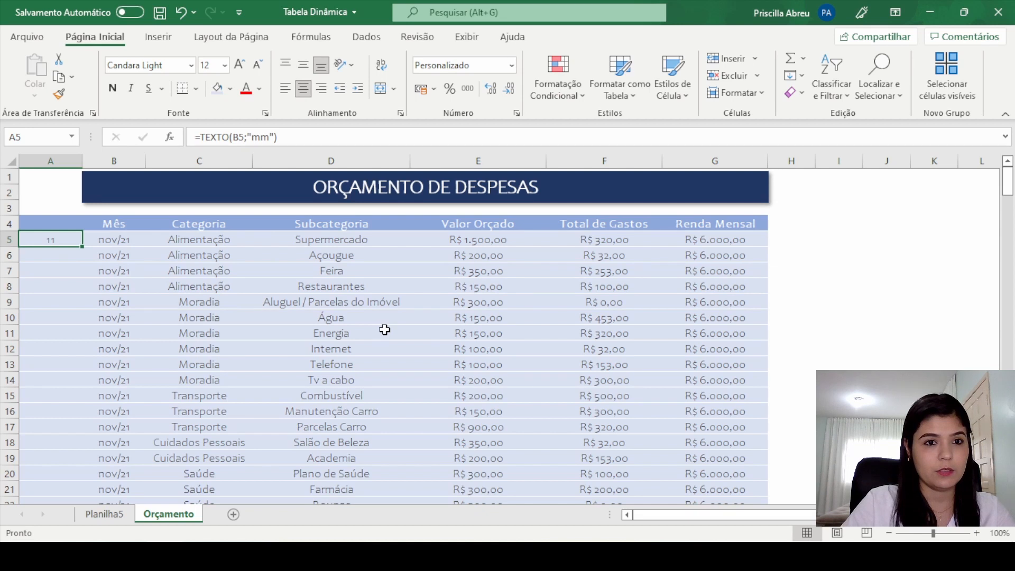
# Step: Change the format code in cell A5's formula first to "mmm" and finally to "mmmm"
pyautogui.click(271, 137)
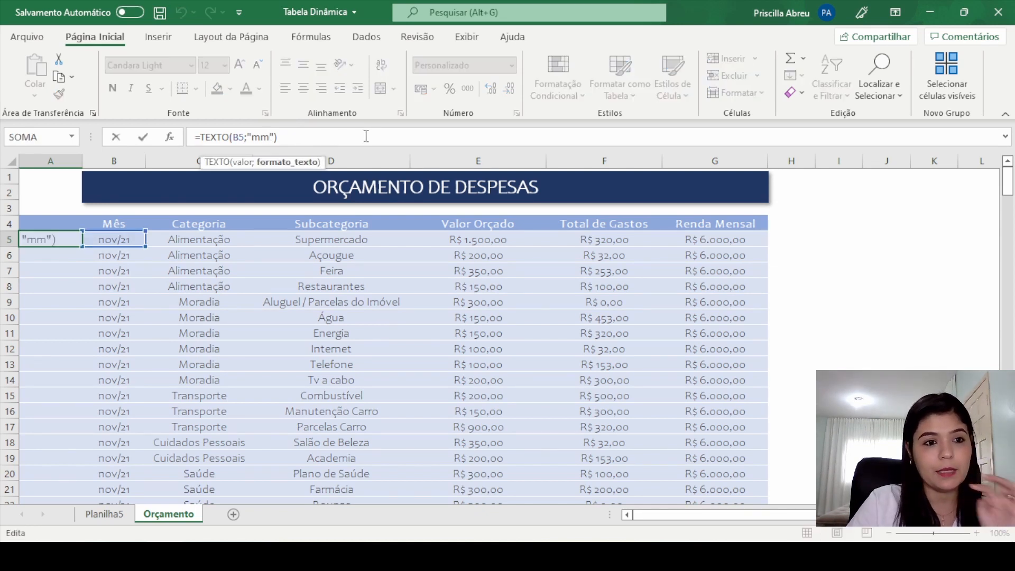
pyautogui.press('Escape')
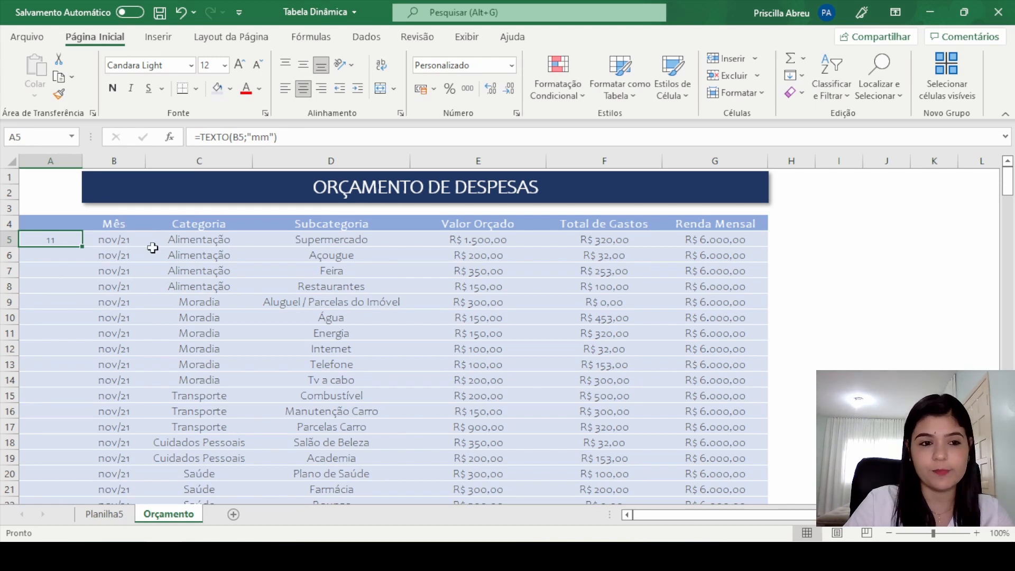
pyautogui.click(271, 137)
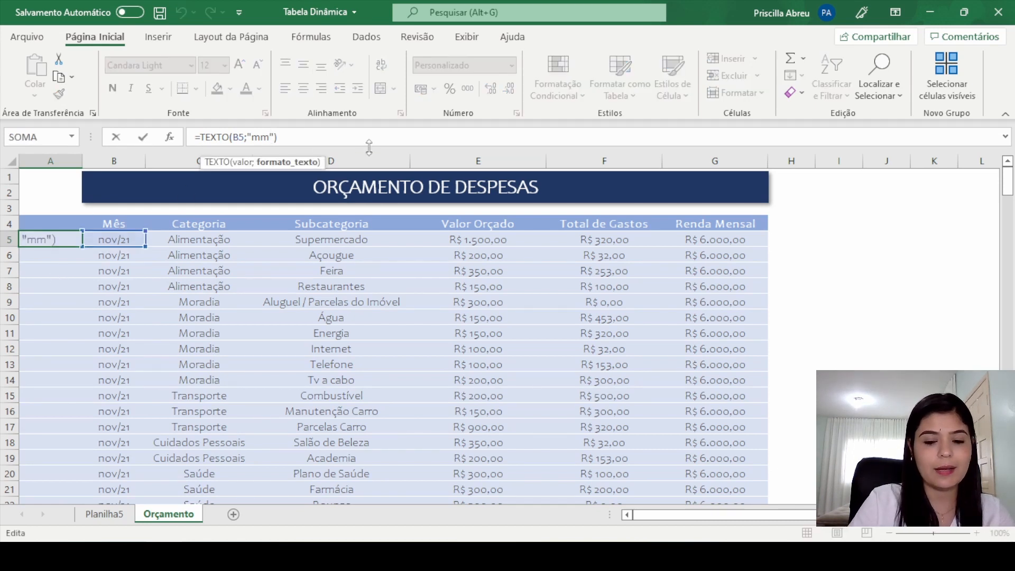
pyautogui.press('Return')
pyautogui.press('Up')
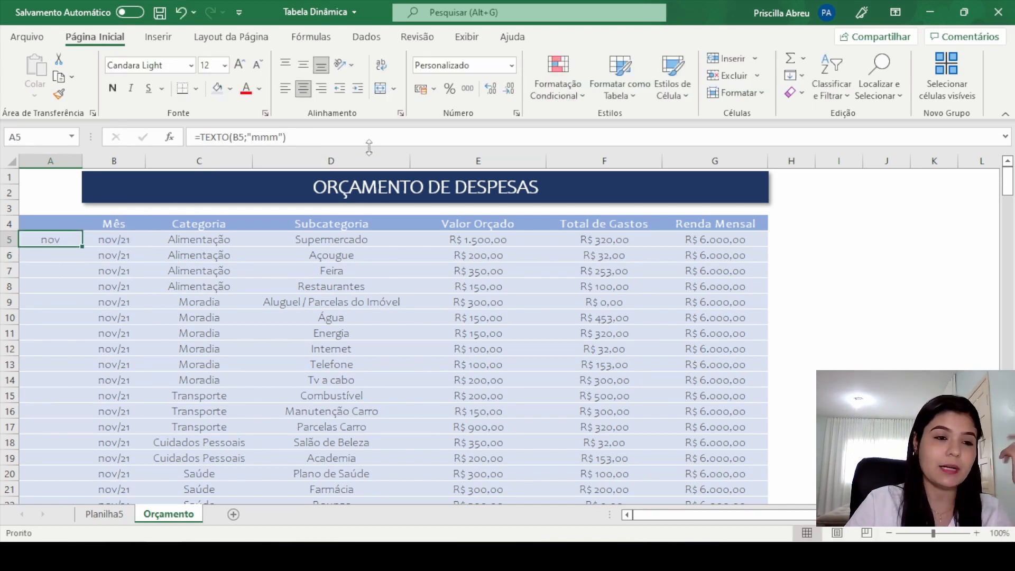
pyautogui.click(281, 136)
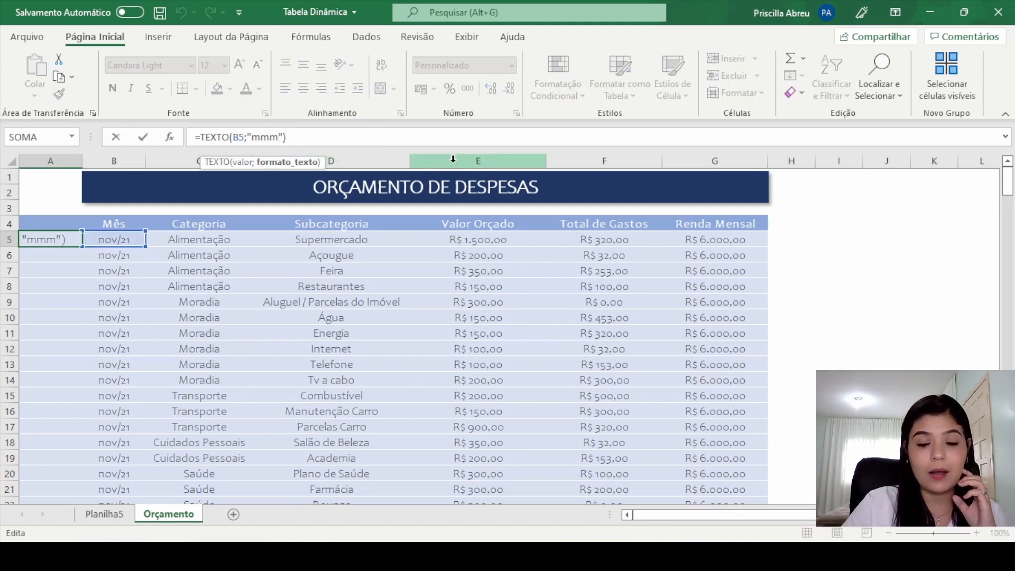
pyautogui.write('m')
pyautogui.press('Return')
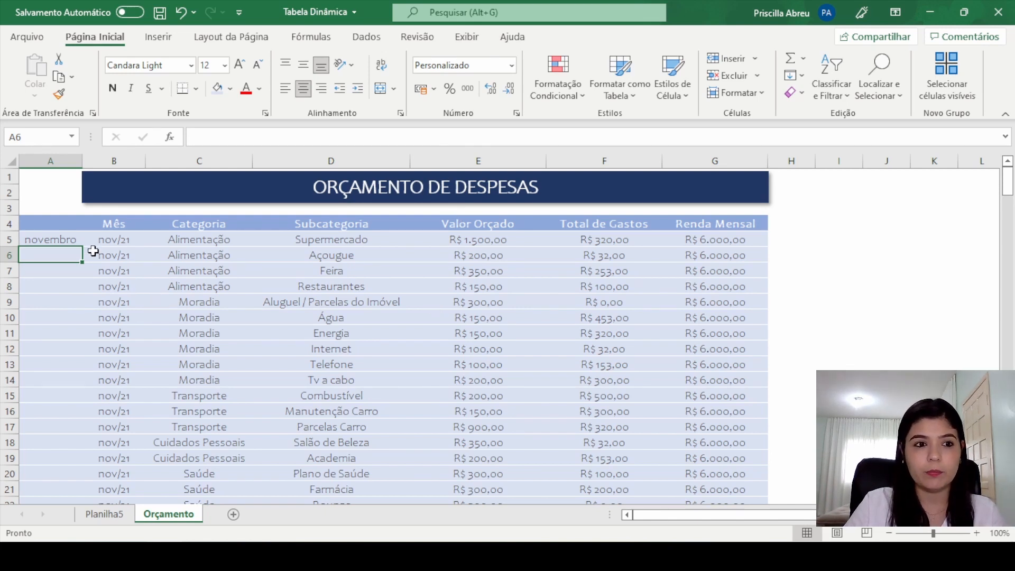
# Step: Enter the header Mês in cell A4 above the text month formula
pyautogui.click(78, 224)
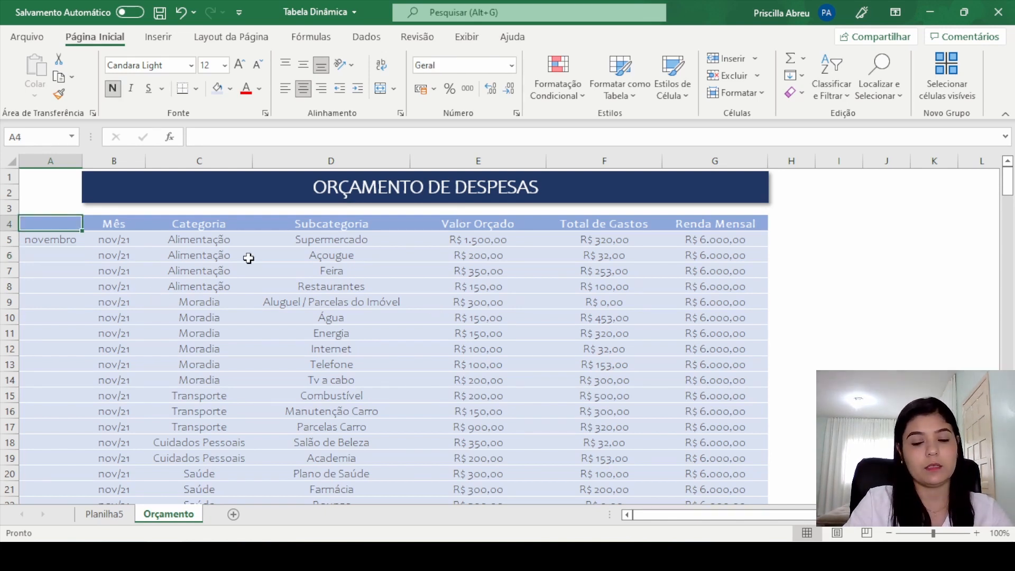
pyautogui.write('M')
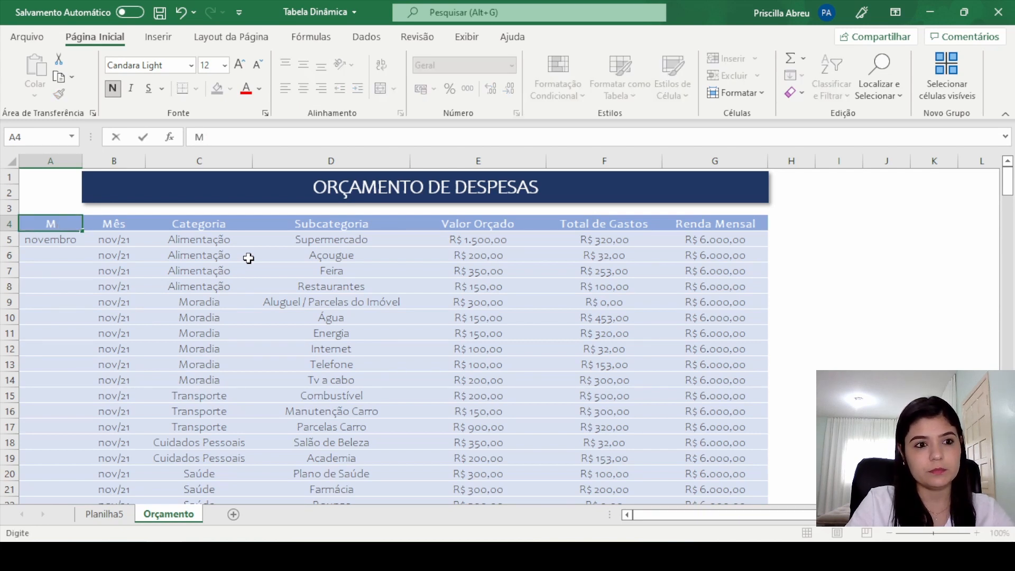
pyautogui.write('ês_')
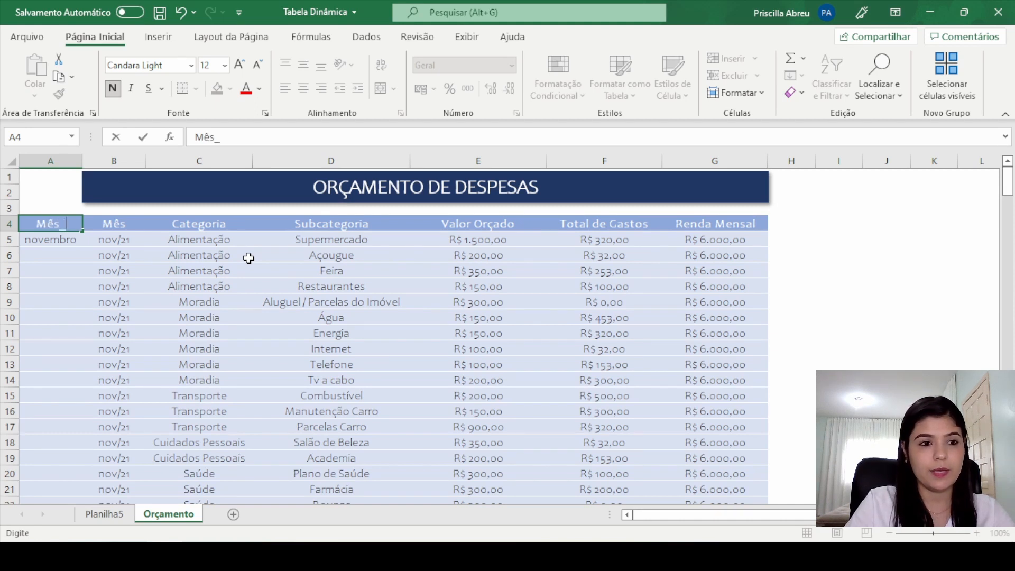
pyautogui.press('Return')
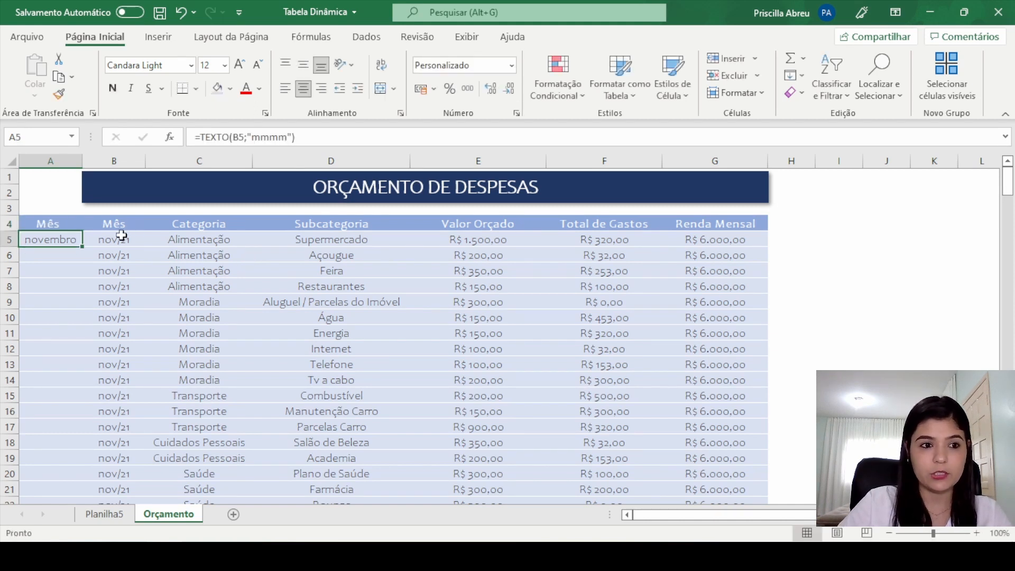
# Step: Fill the A5 month formula down column A to the table's last row and check the month names
pyautogui.doubleClick(85, 247)
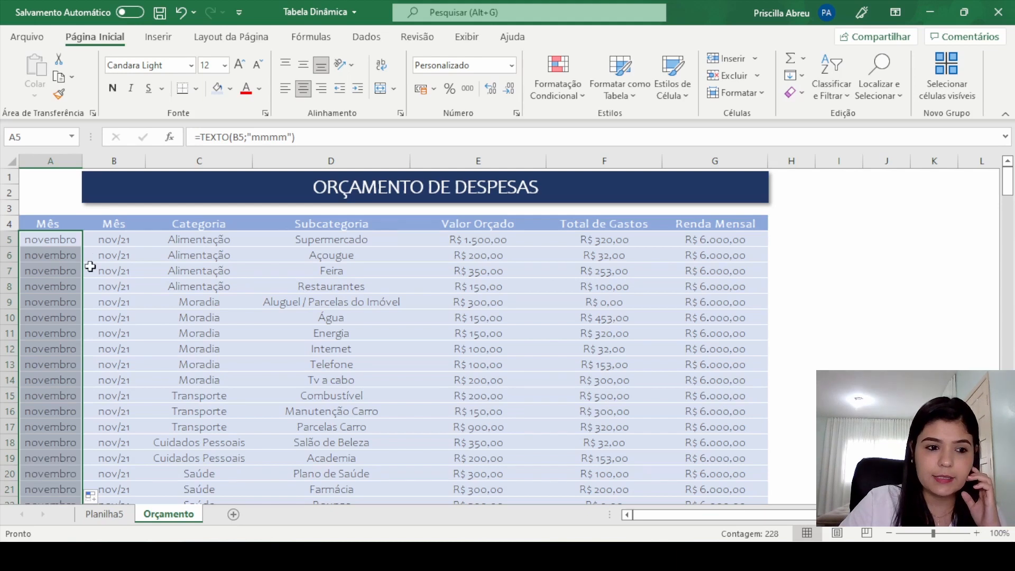
pyautogui.scroll(-5, 92, 369)
pyautogui.scroll(-6, 93, 381)
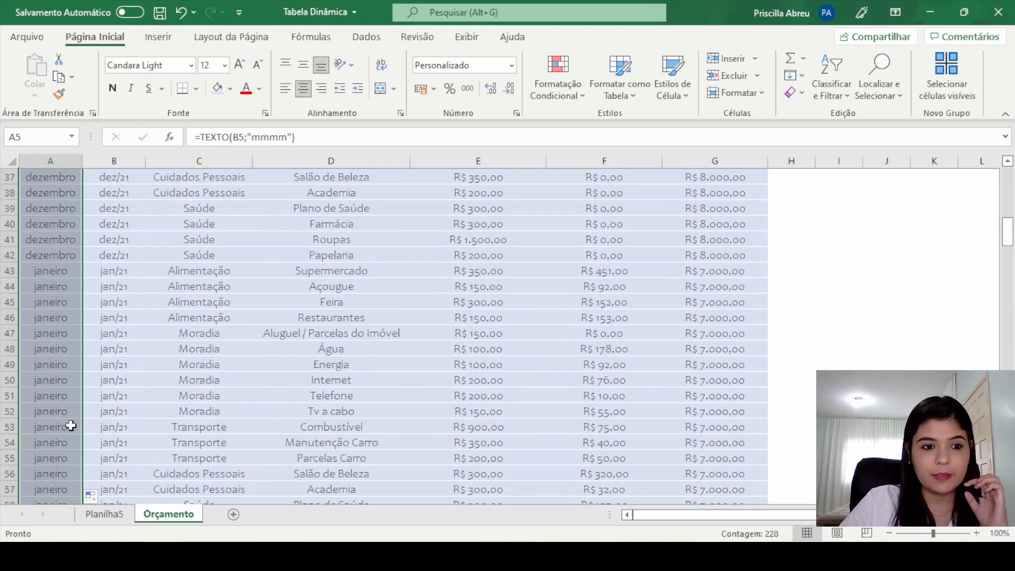
pyautogui.scroll(-5, 127, 243)
pyautogui.scroll(17, 101, 238)
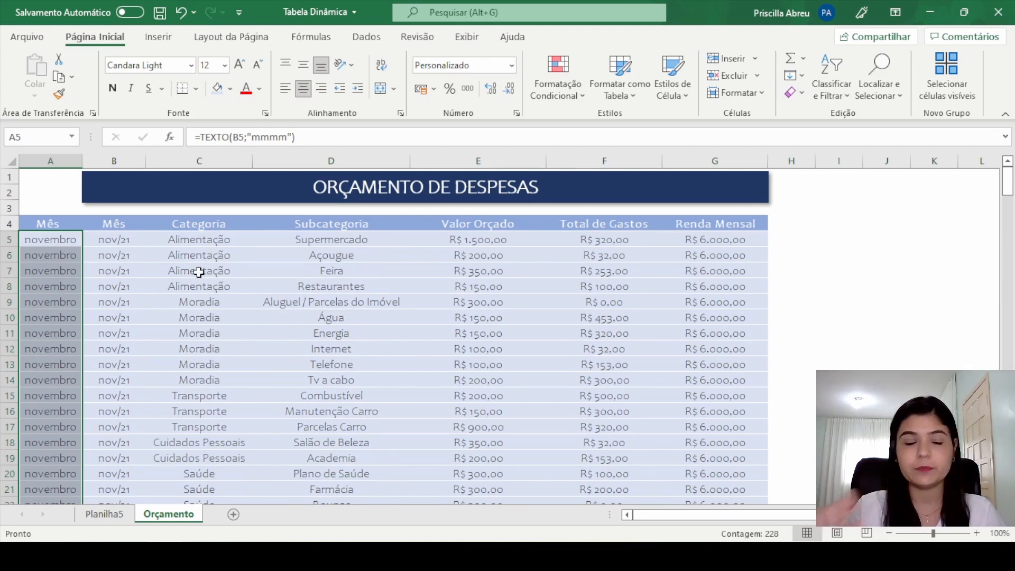
# Step: On Planilha5, try filtering Mês by multiple items with only the dates 01/jan to 10/jan checked, and cancel the selection
pyautogui.click(119, 515)
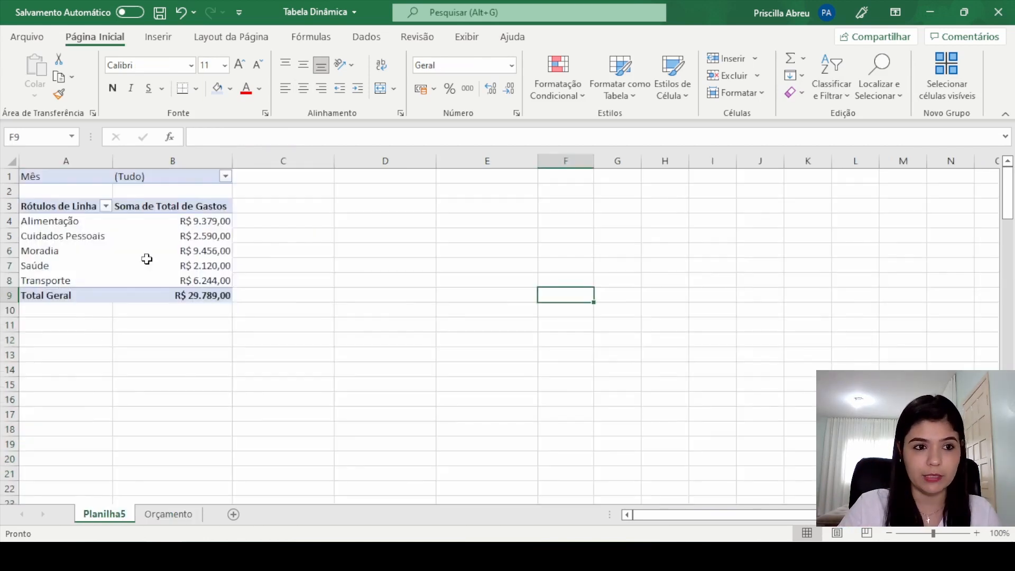
pyautogui.click(227, 177)
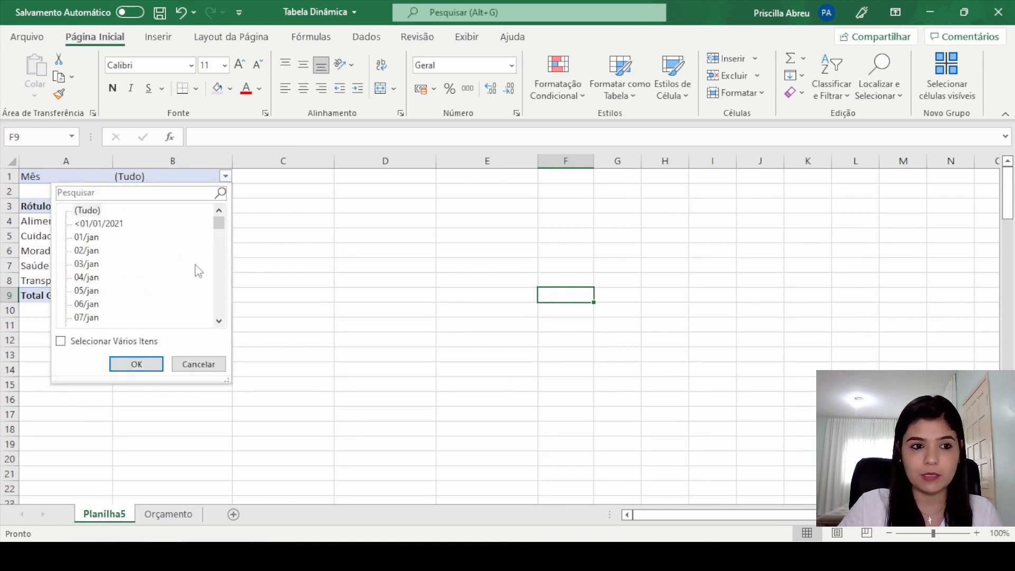
pyautogui.moveTo(219, 222)
pyautogui.mouseDown()
pyautogui.moveTo(219, 256)
pyautogui.moveTo(219, 221)
pyautogui.mouseUp()
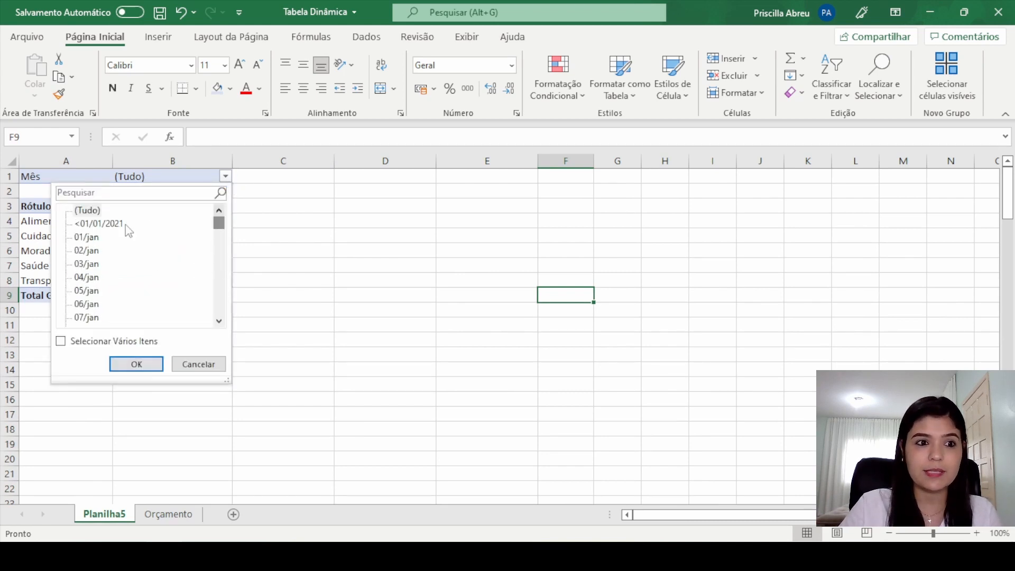
pyautogui.click(61, 341)
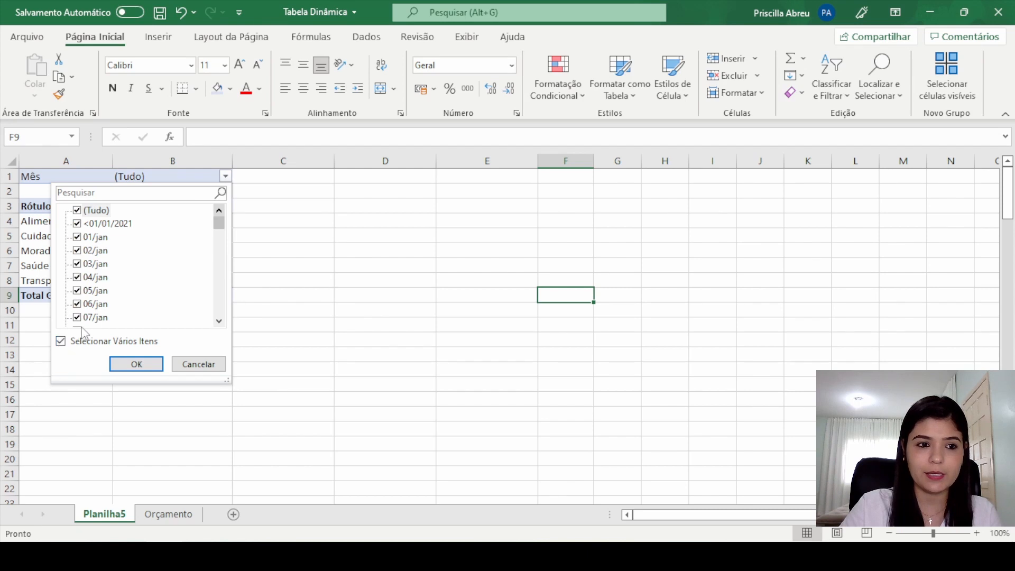
pyautogui.click(87, 211)
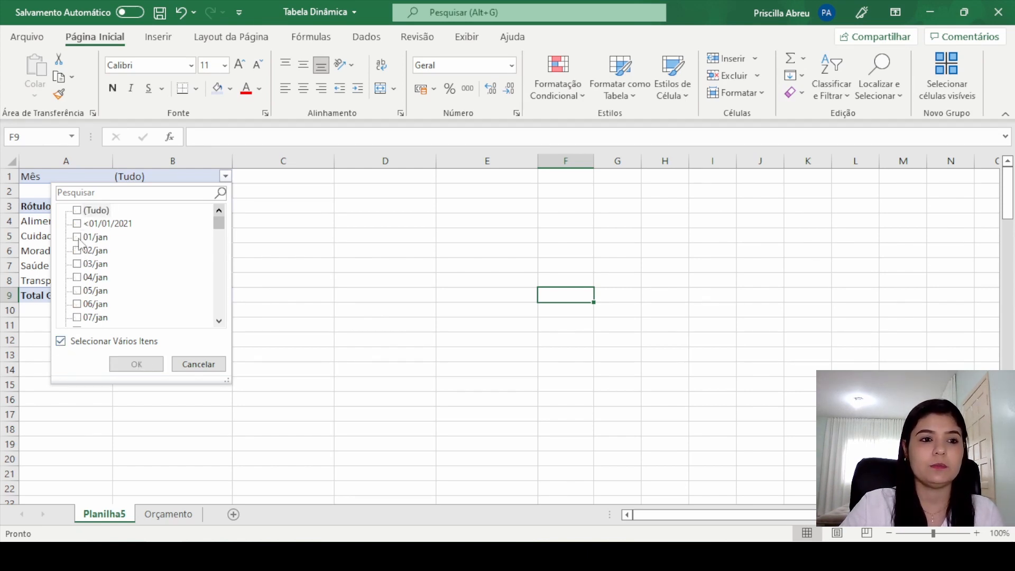
pyautogui.click(78, 237)
pyautogui.click(78, 251)
pyautogui.click(78, 264)
pyautogui.click(78, 277)
pyautogui.click(78, 290)
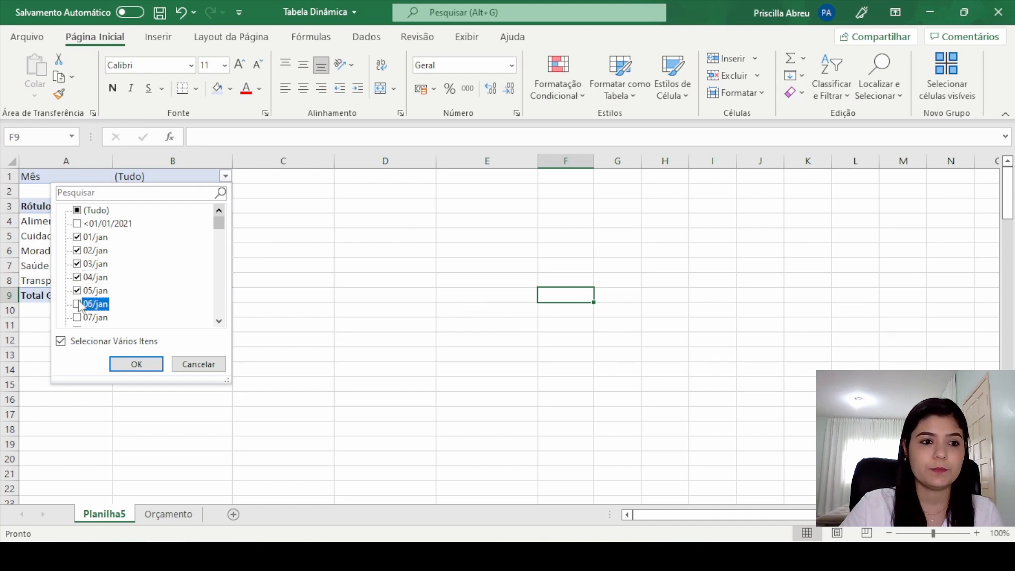
pyautogui.click(77, 305)
pyautogui.scroll(-1, 78, 296)
pyautogui.click(77, 278)
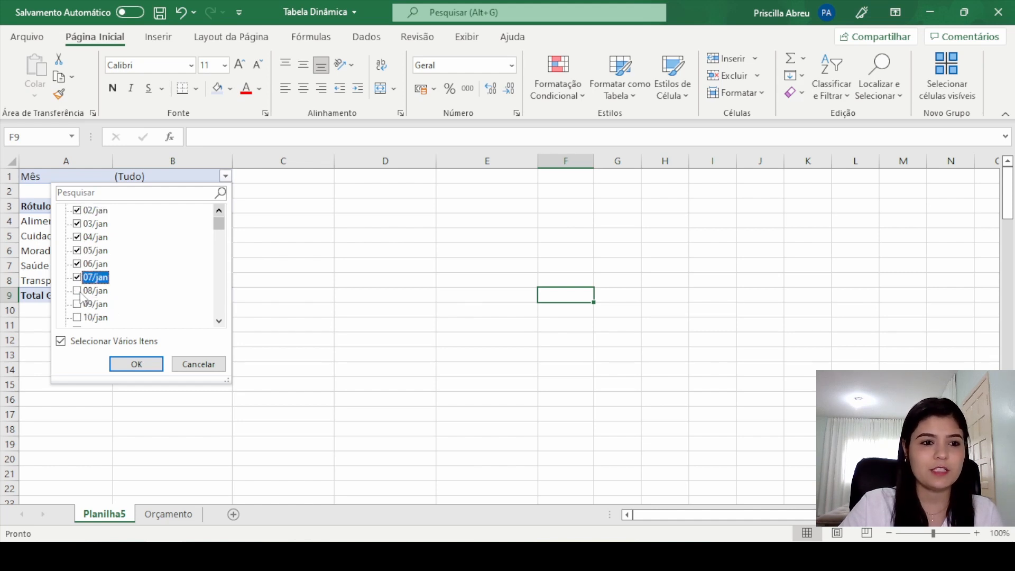
pyautogui.click(77, 291)
pyautogui.click(77, 304)
pyautogui.click(77, 318)
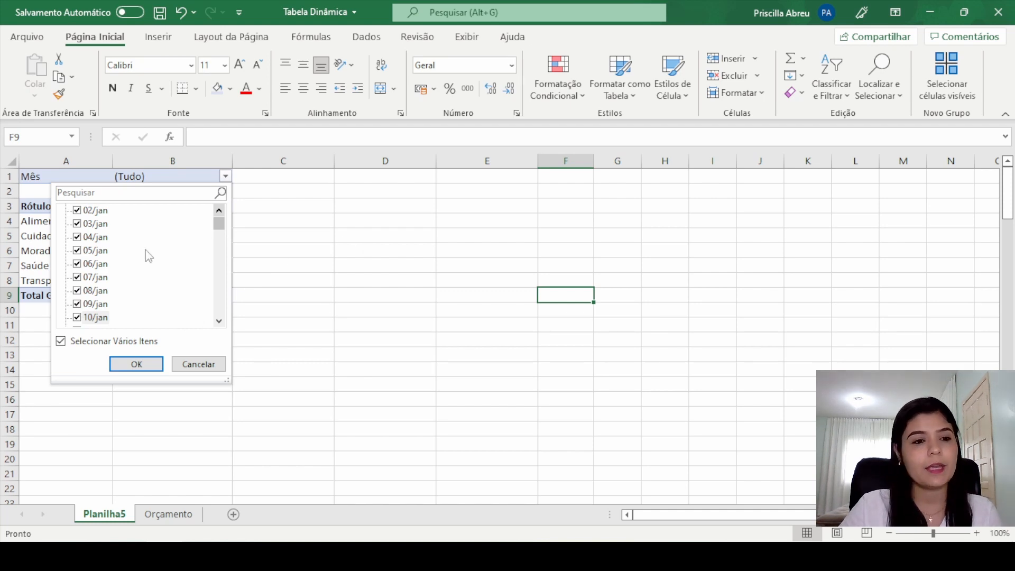
pyautogui.scroll(1, 169, 266)
pyautogui.click(208, 370)
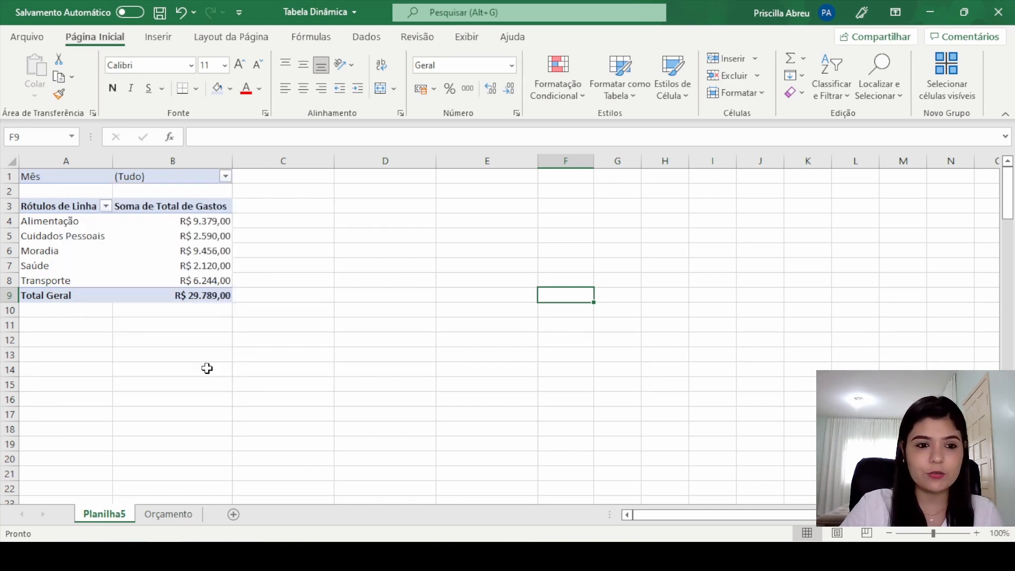
pyautogui.click(217, 265)
# Step: On the Orçamento sheet, rename the text month column's header in cell A4 as Mês_1
pyautogui.click(169, 517)
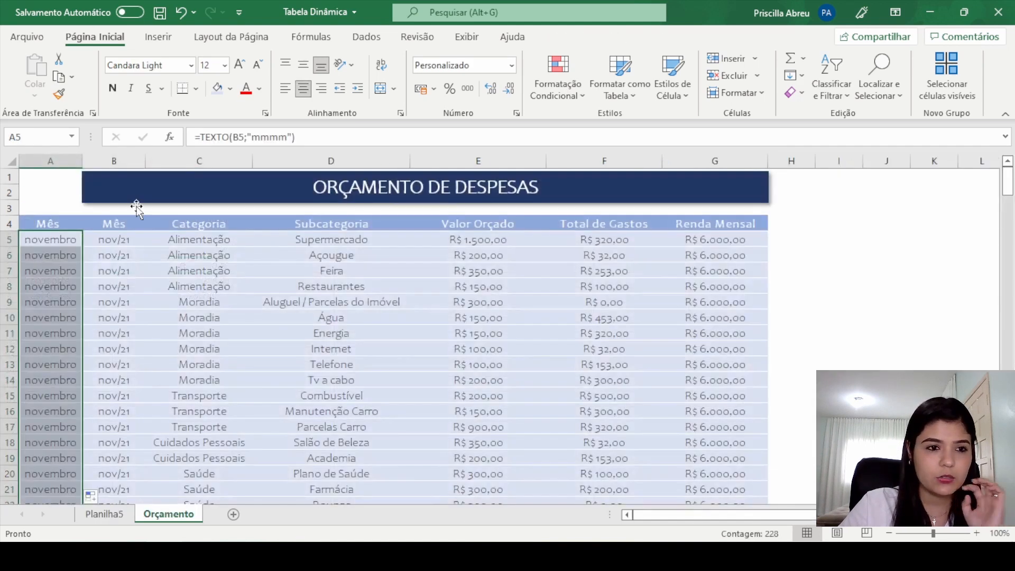
pyautogui.click(74, 223)
pyautogui.click(259, 136)
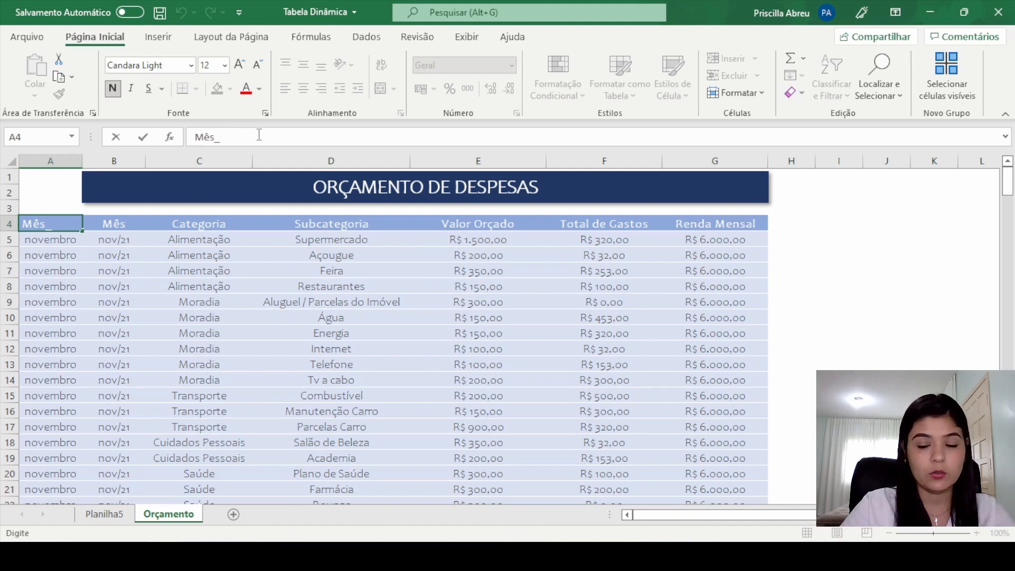
pyautogui.write('1')
pyautogui.press('Return')
pyautogui.click(72, 224)
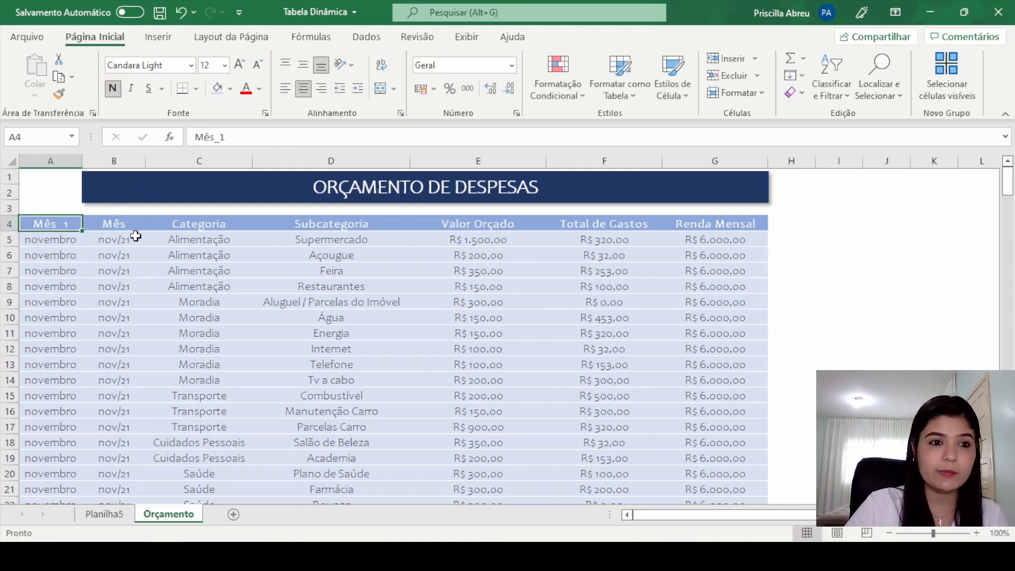
# Step: Rename the original date column's header in cell B4 as Mês_2
pyautogui.click(136, 236)
pyautogui.click(114, 224)
pyautogui.click(278, 141)
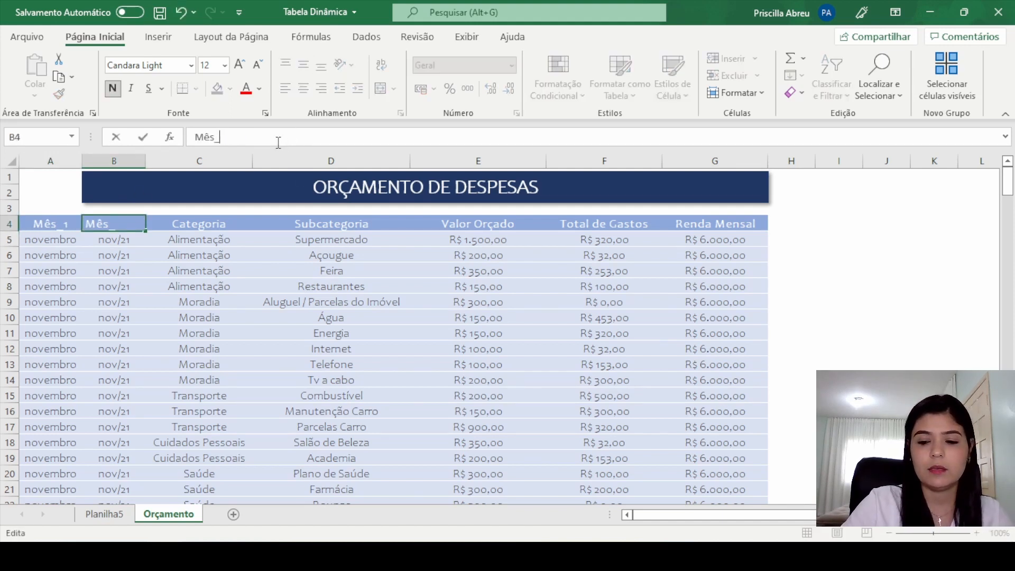
pyautogui.write('2')
pyautogui.press('Return')
pyautogui.click(206, 270)
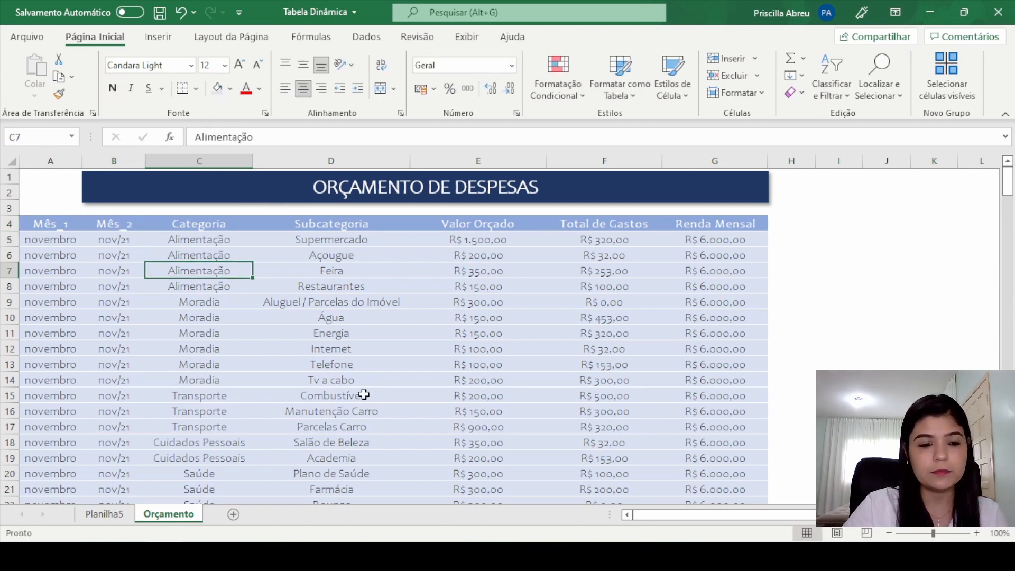
# Step: Change the data source of the pivot table on Planilha5 to Orçamento!$A$4:$G$232 and refresh the pivot table
pyautogui.click(104, 513)
pyautogui.click(214, 236)
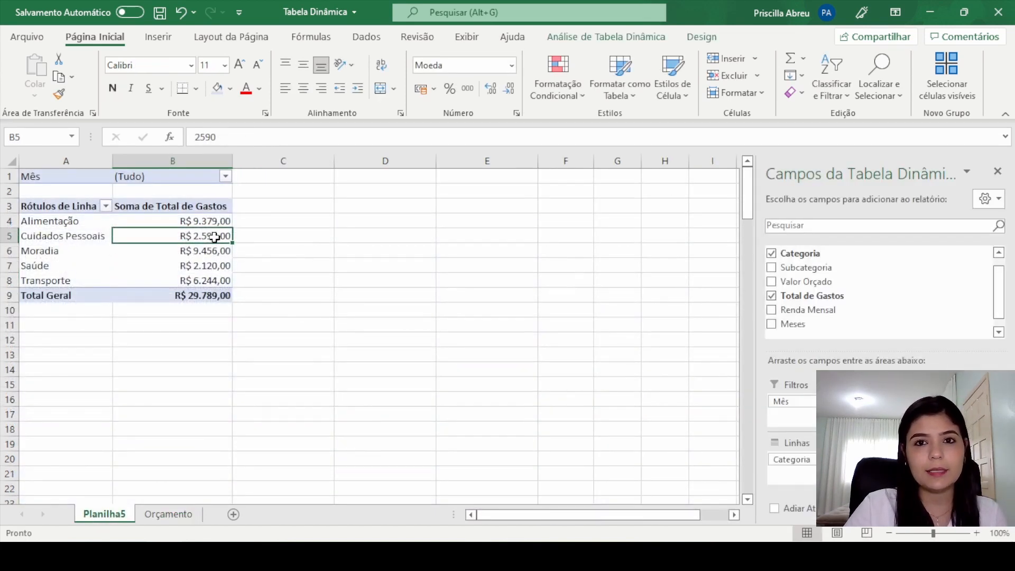
pyautogui.click(617, 39)
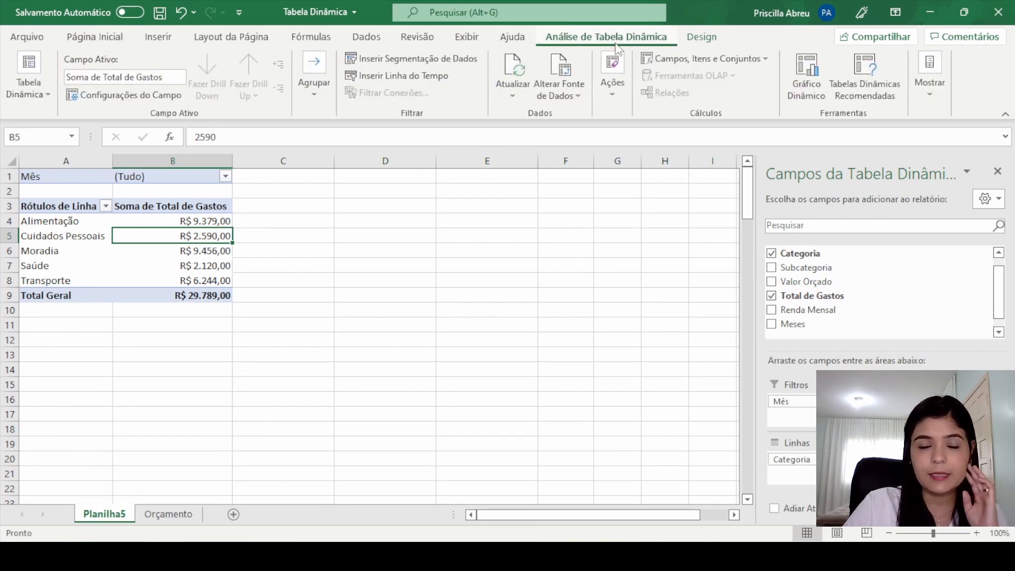
pyautogui.click(565, 102)
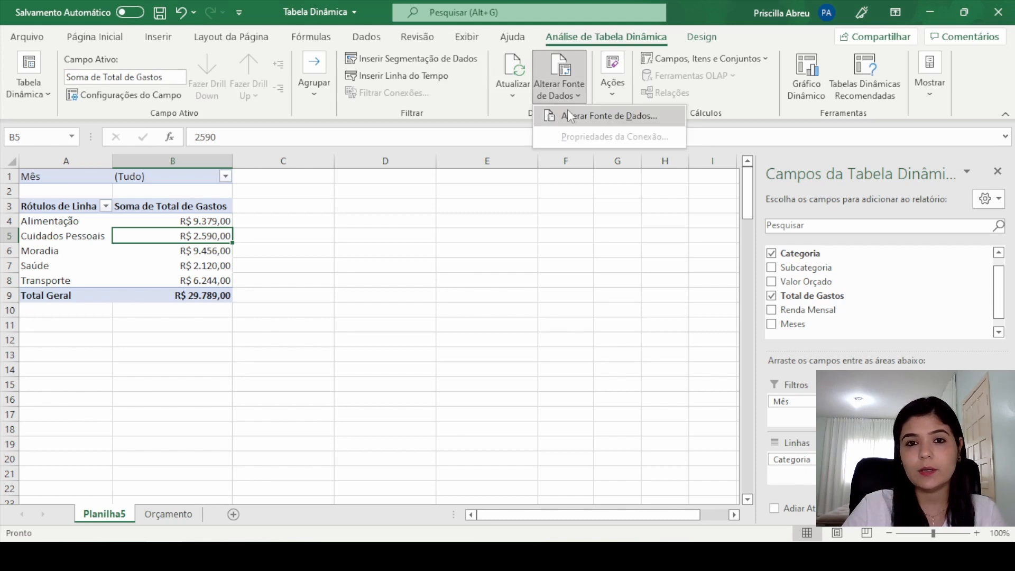
pyautogui.click(569, 111)
pyautogui.scroll(1, 565, 267)
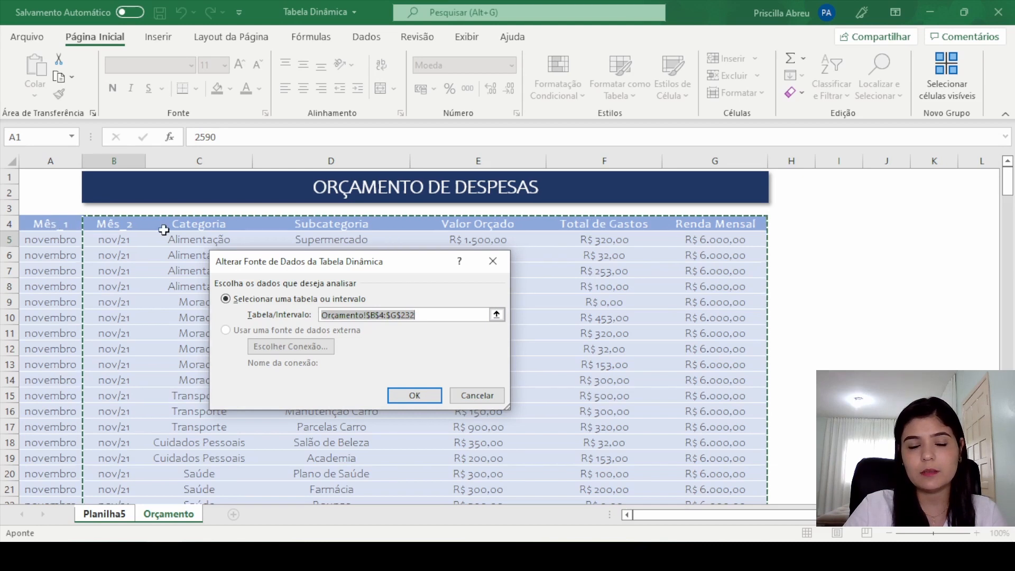
pyautogui.click(377, 314)
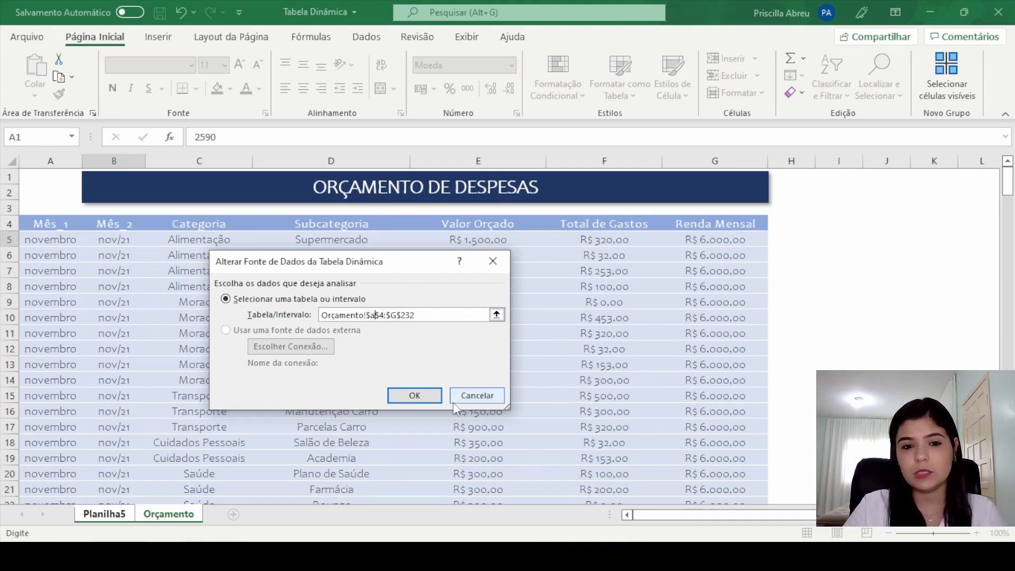
pyautogui.click(435, 401)
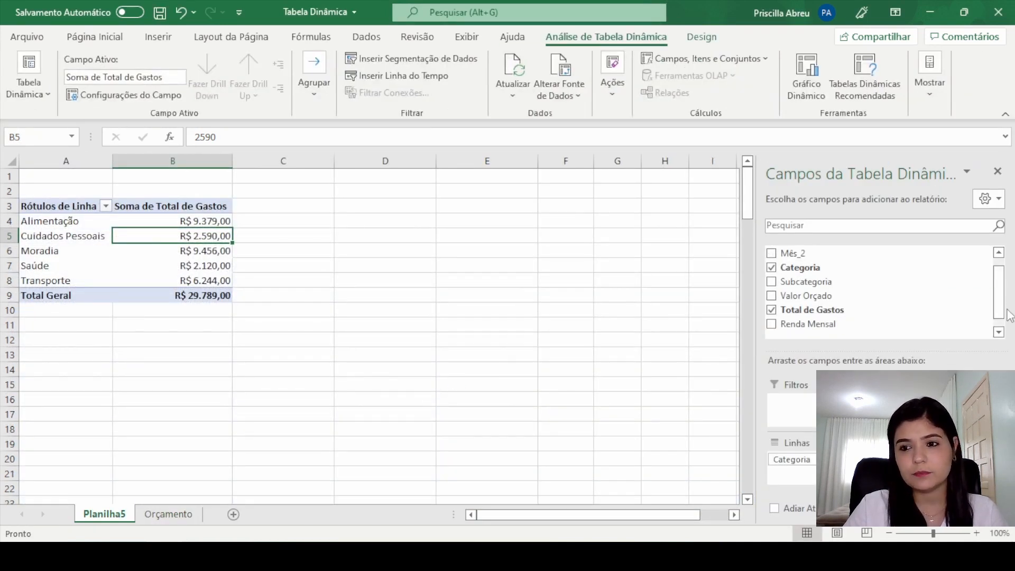
pyautogui.scroll(1, 1007, 314)
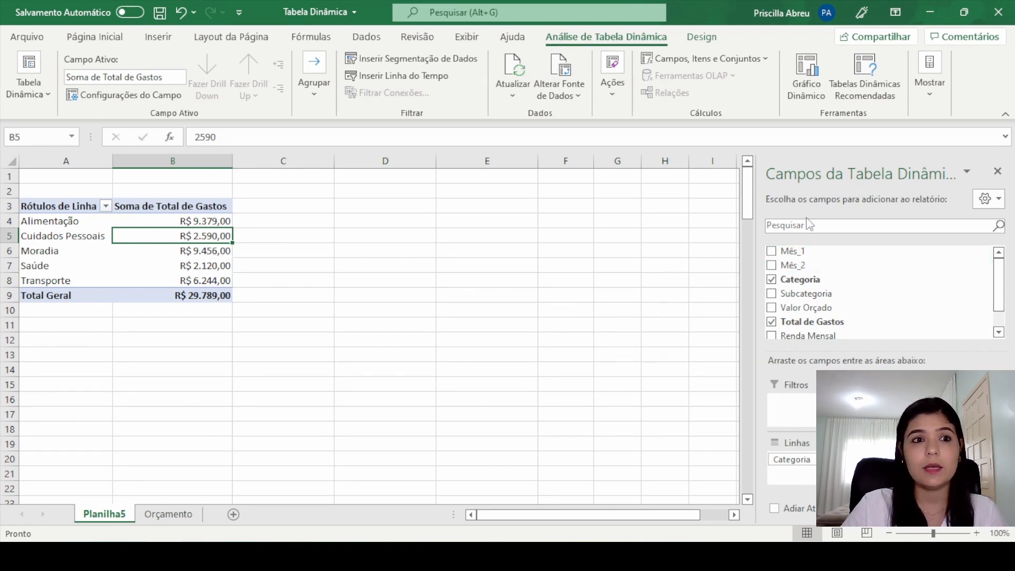
pyautogui.click(515, 68)
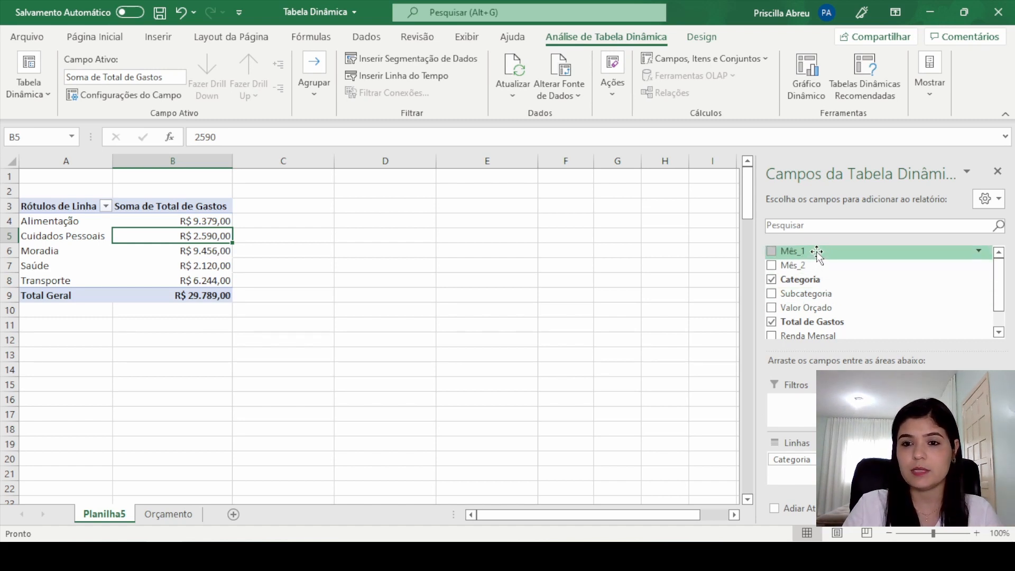
# Step: Add Mês_1 as the pivot table's report filter, enable multiple item selection, and show only janeiro
pyautogui.moveTo(817, 252); pyautogui.dragTo(824, 405)
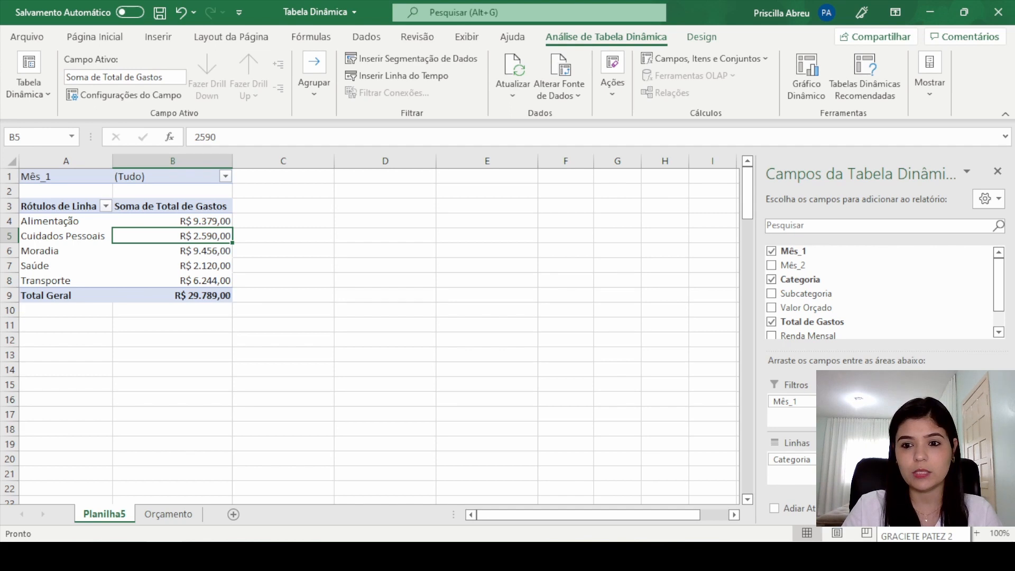
pyautogui.click(225, 177)
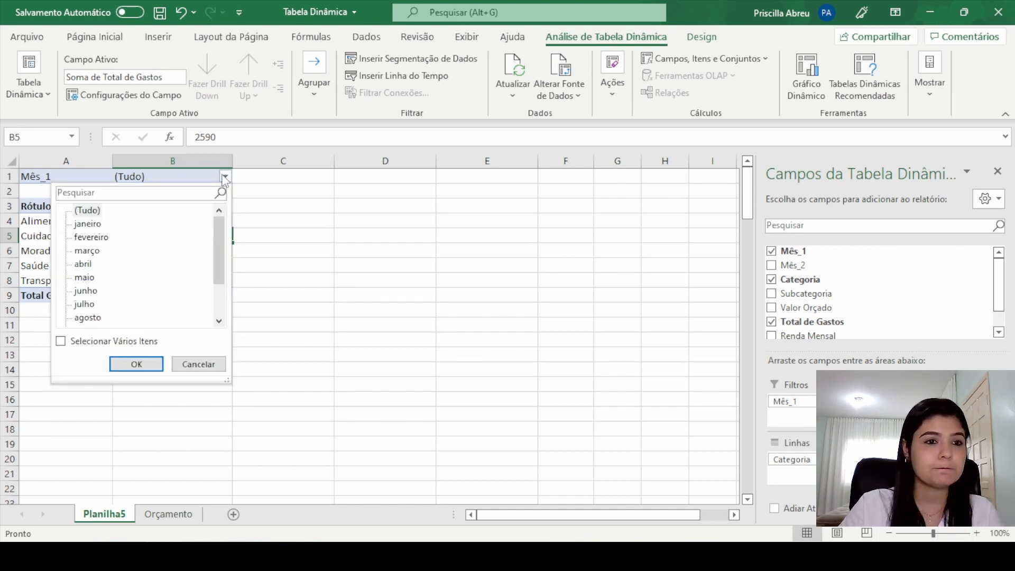
pyautogui.click(61, 341)
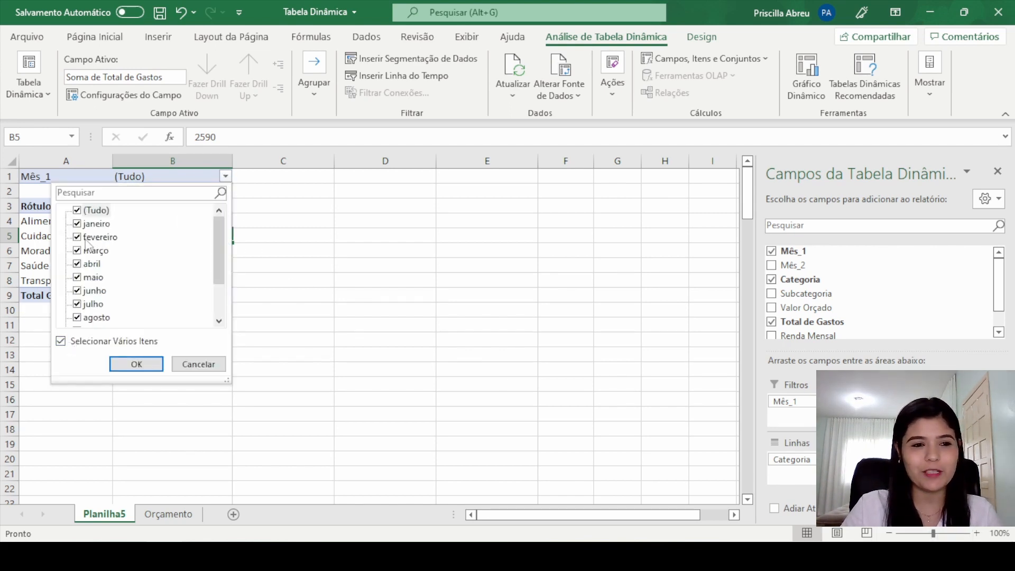
pyautogui.click(83, 211)
pyautogui.click(78, 224)
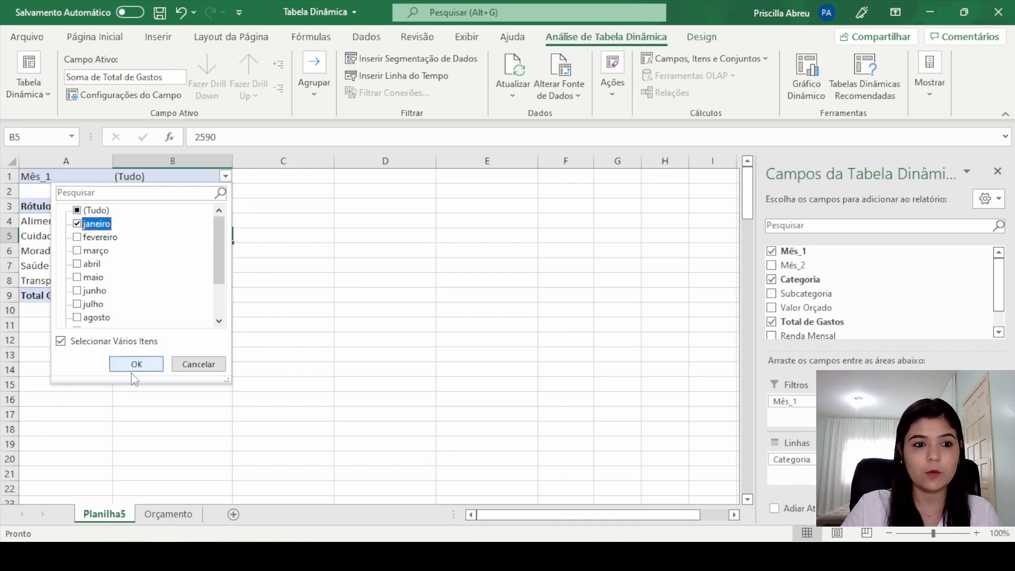
pyautogui.click(136, 366)
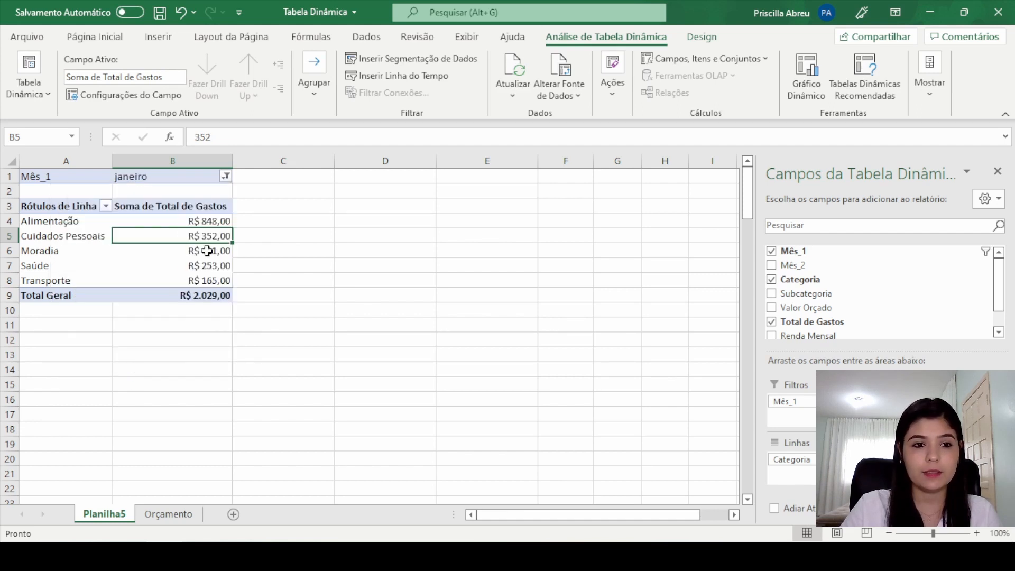
# Step: Switch the Mês_1 report filter from janeiro to fevereiro only
pyautogui.click(226, 176)
pyautogui.click(85, 224)
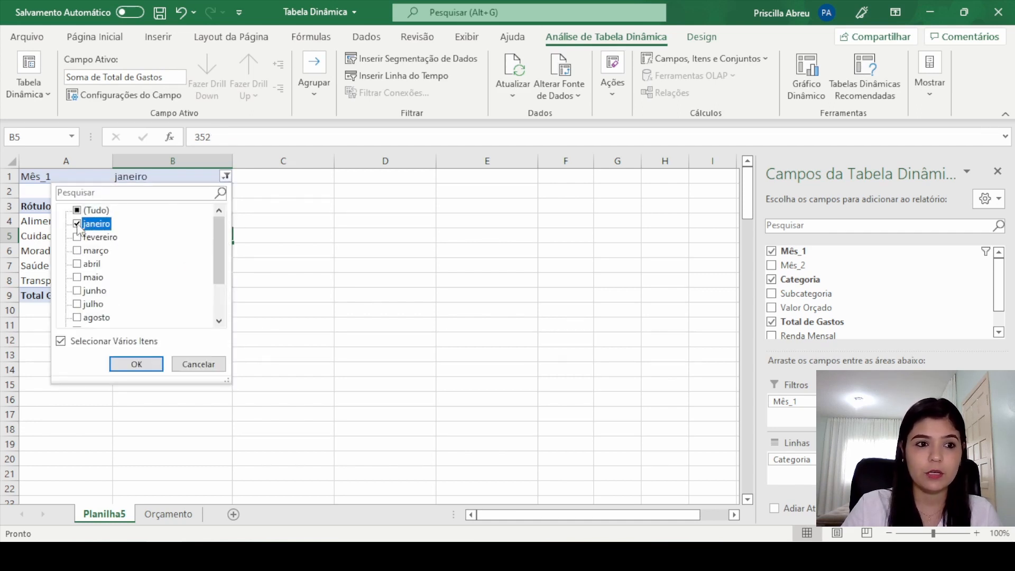
pyautogui.click(87, 237)
pyautogui.click(148, 366)
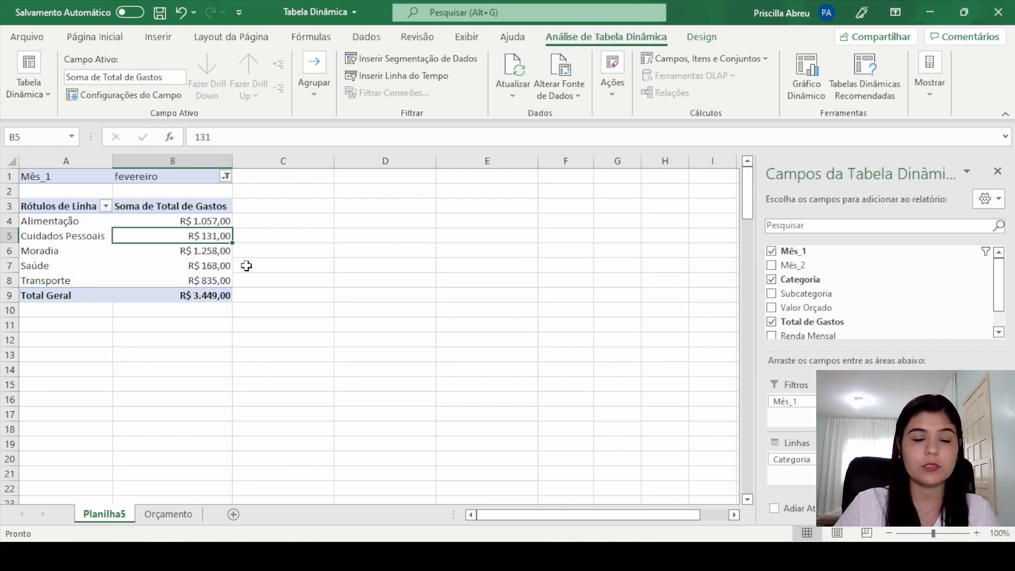
# Step: Set the Mês_1 report filter to show only março instead of fevereiro
pyautogui.click(226, 176)
pyautogui.click(79, 239)
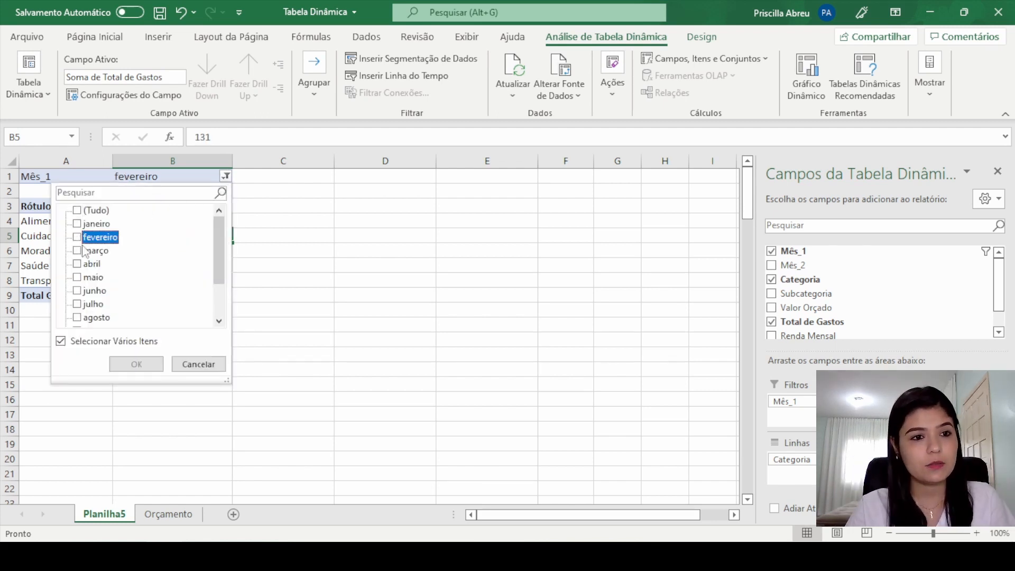
pyautogui.click(83, 252)
pyautogui.click(78, 251)
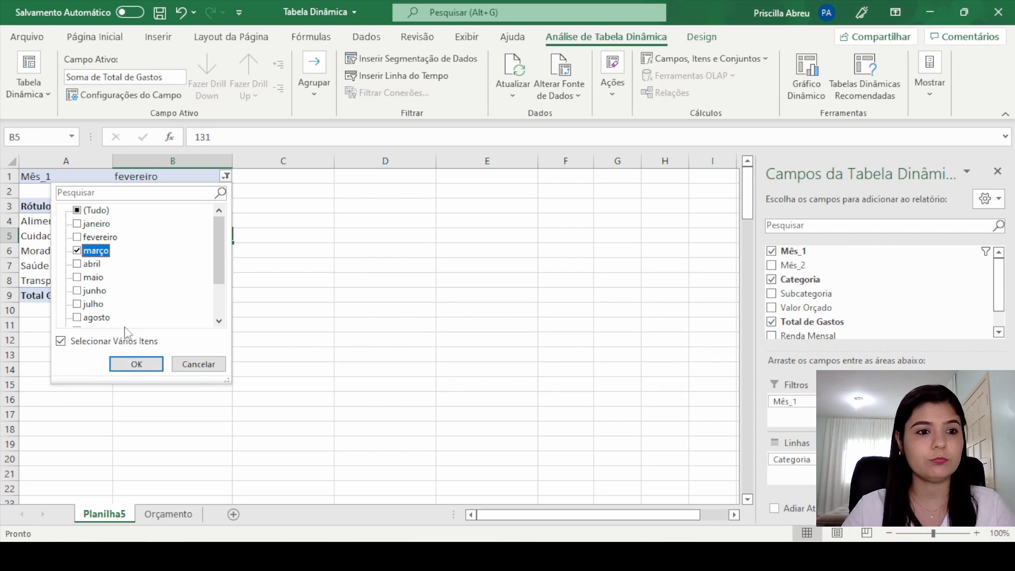
pyautogui.click(136, 365)
pyautogui.click(378, 278)
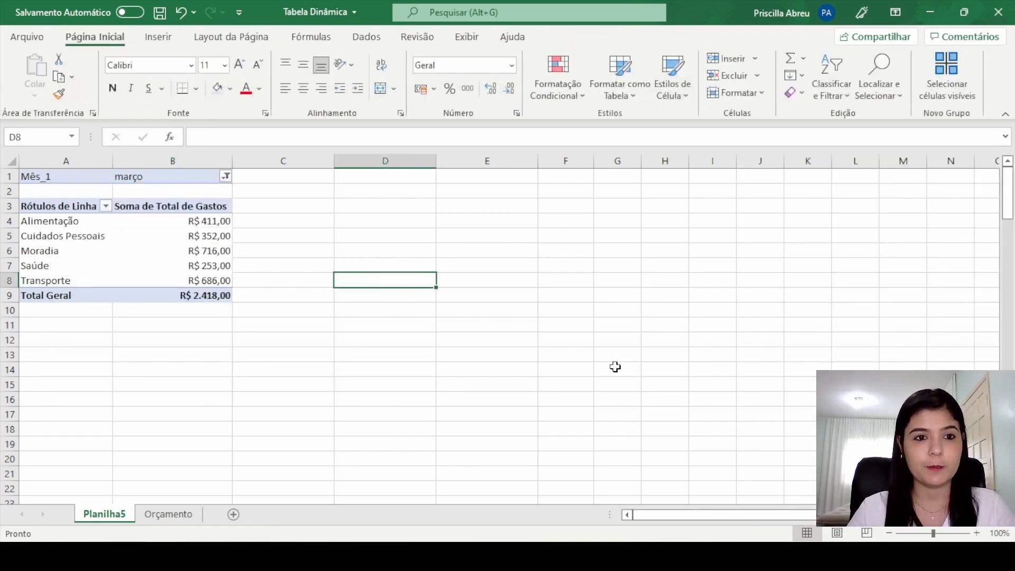
# Step: Close the pivot table's field list and display it again with the Lista de Campos option
pyautogui.click(194, 251)
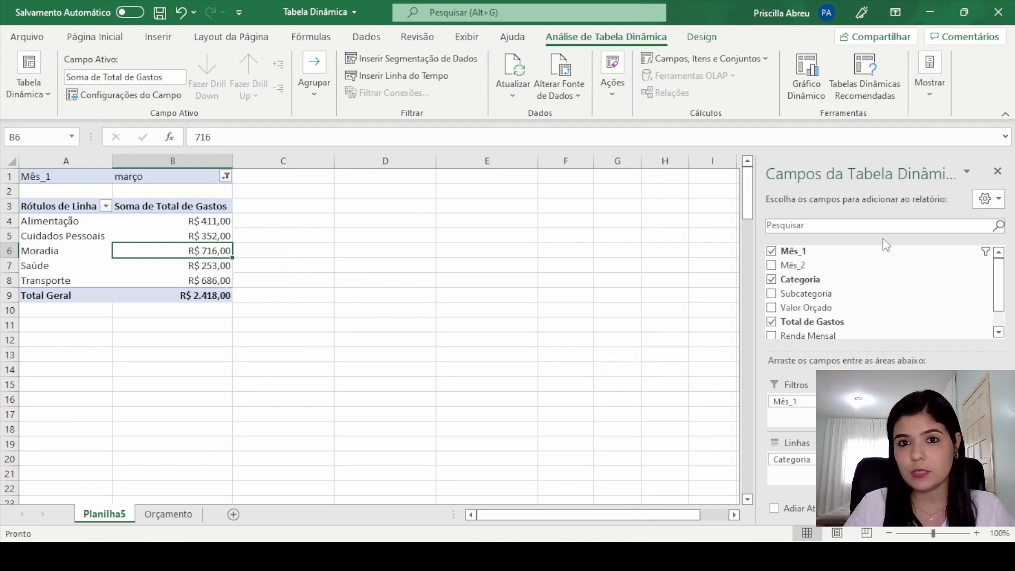
pyautogui.click(428, 249)
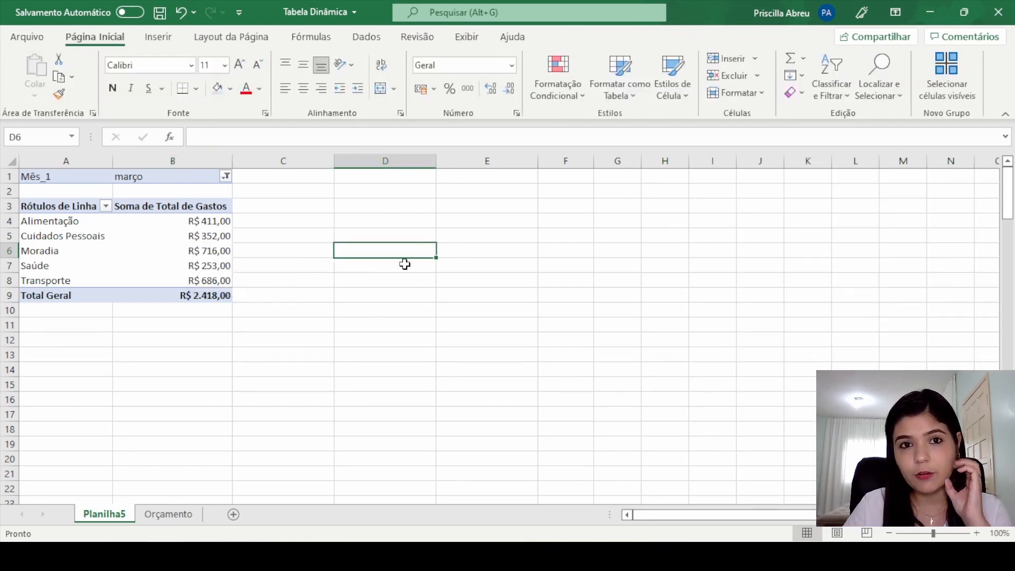
pyautogui.click(208, 253)
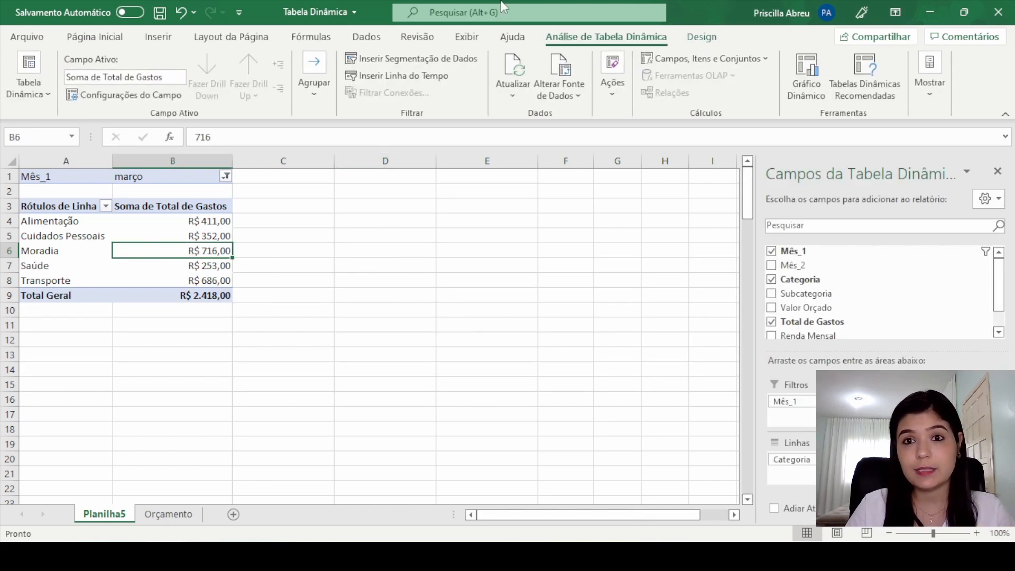
pyautogui.click(997, 170)
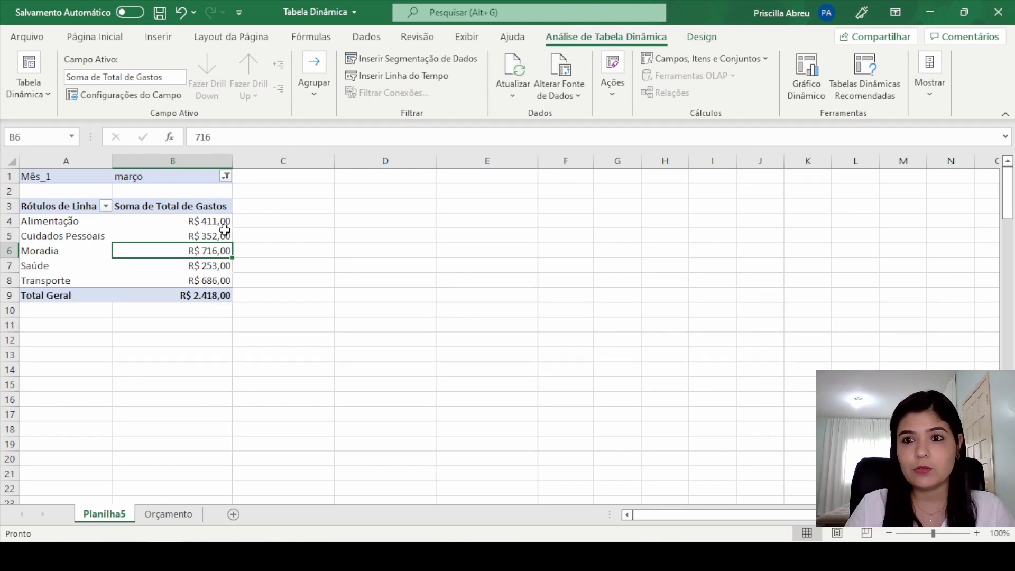
pyautogui.click(926, 99)
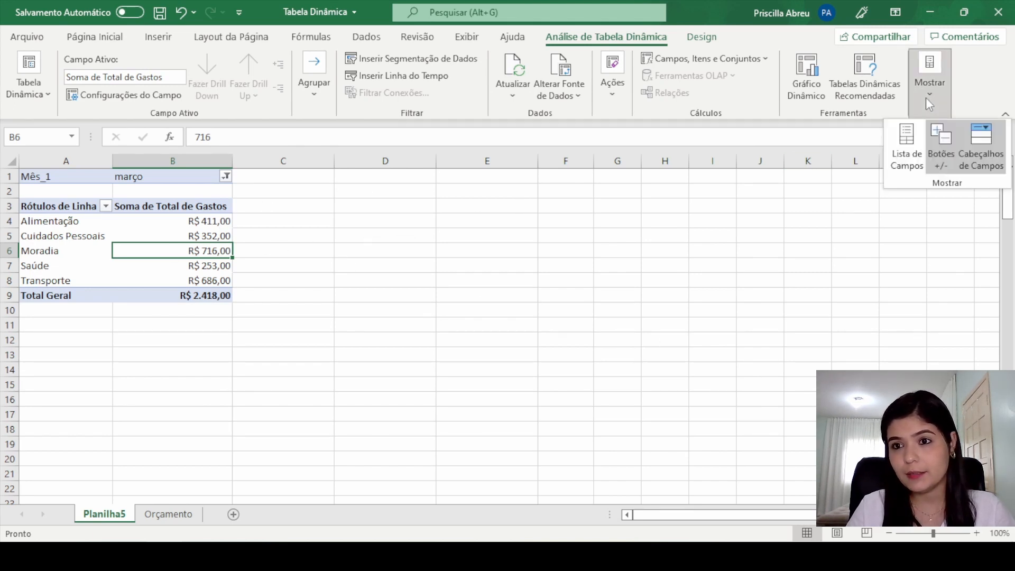
pyautogui.click(909, 144)
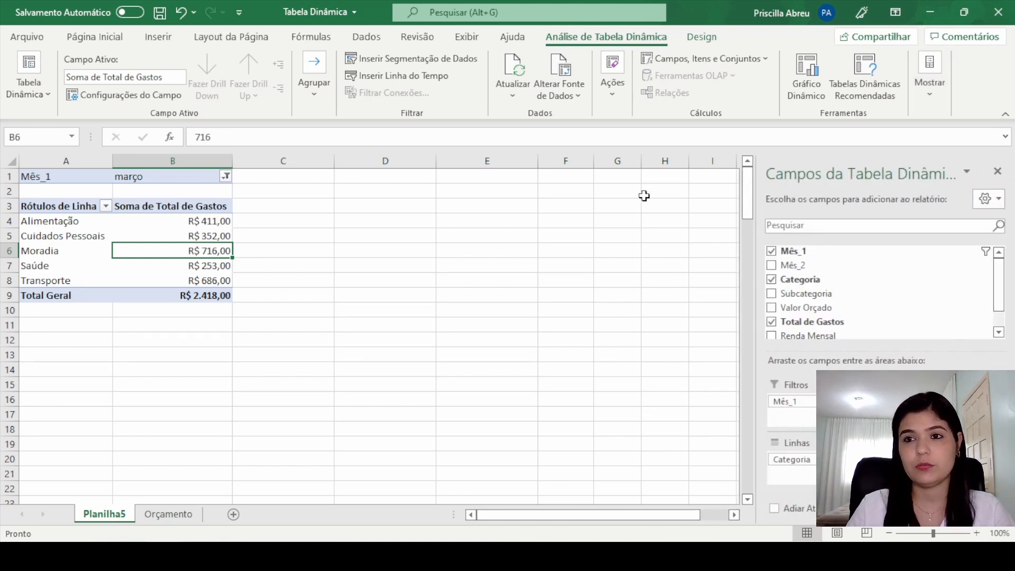
pyautogui.click(632, 250)
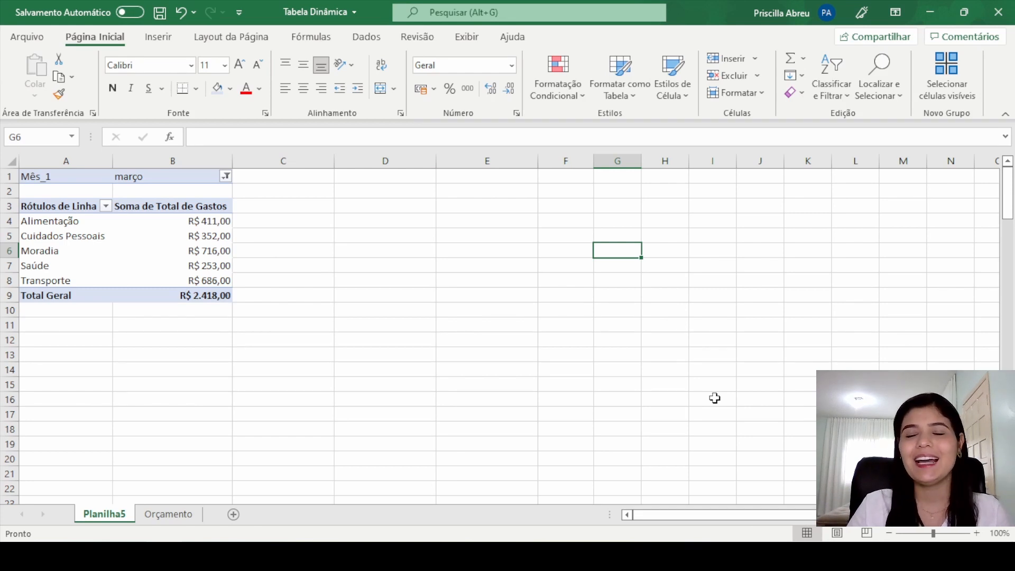
# Step: Hide the pivot table's field list with the Lista de Campos option and turn it back on
pyautogui.click(438, 192)
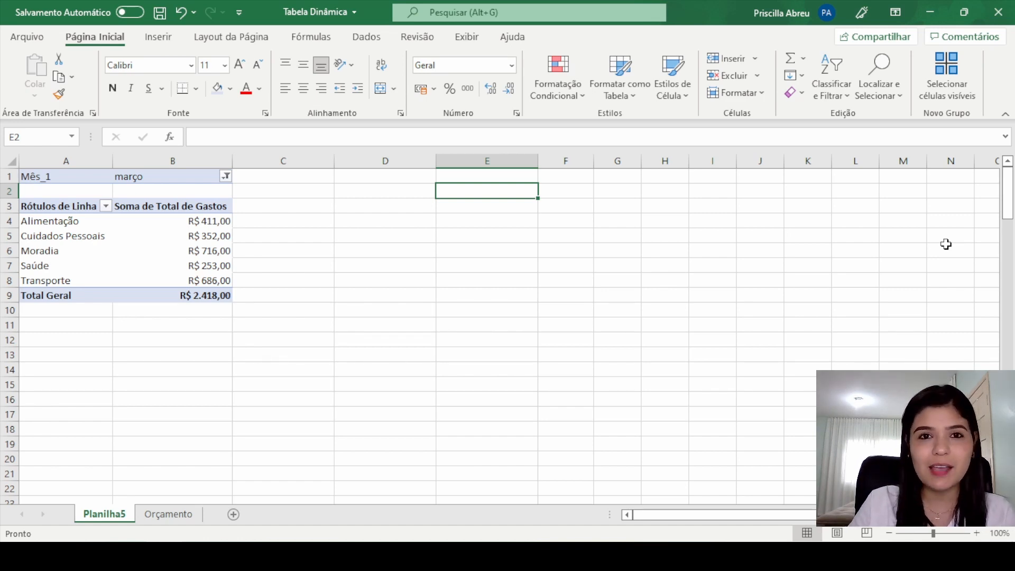
pyautogui.click(188, 257)
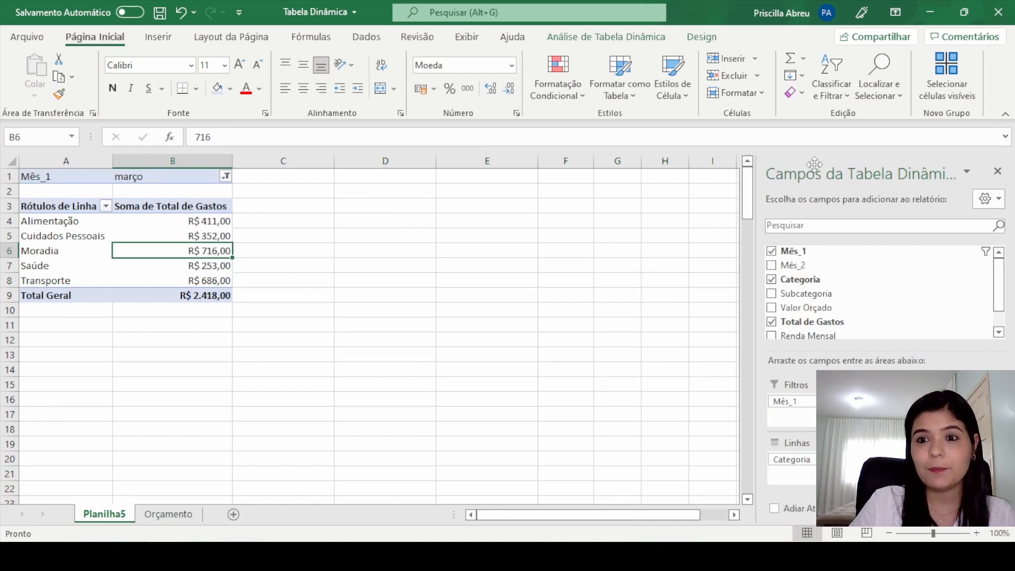
pyautogui.click(649, 37)
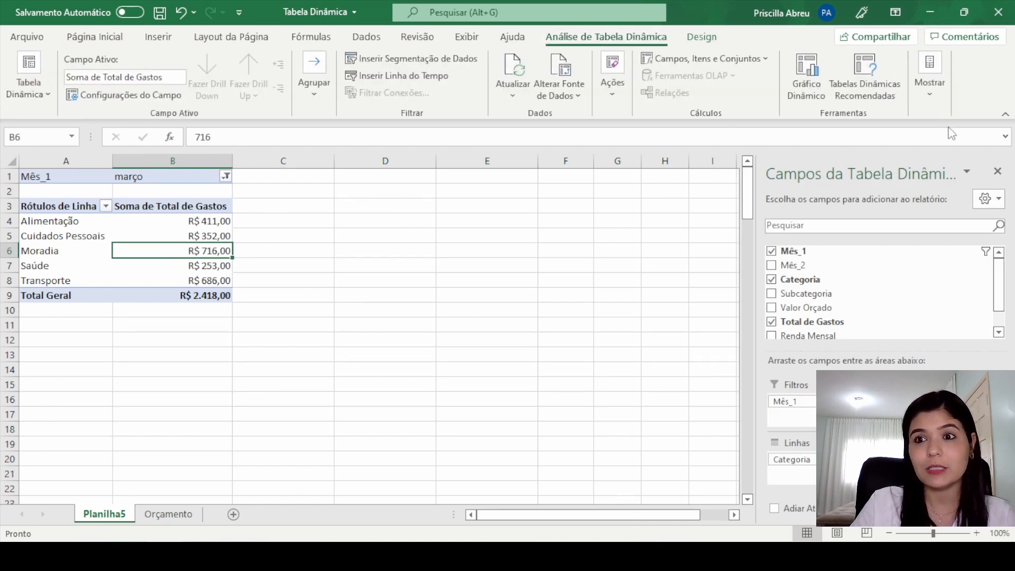
pyautogui.click(929, 90)
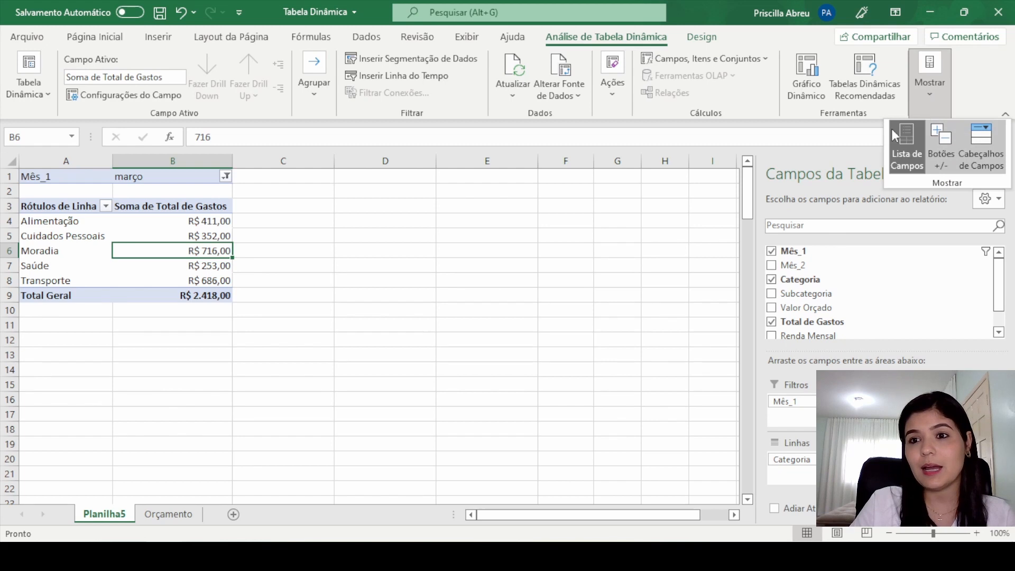
pyautogui.click(899, 137)
pyautogui.click(929, 90)
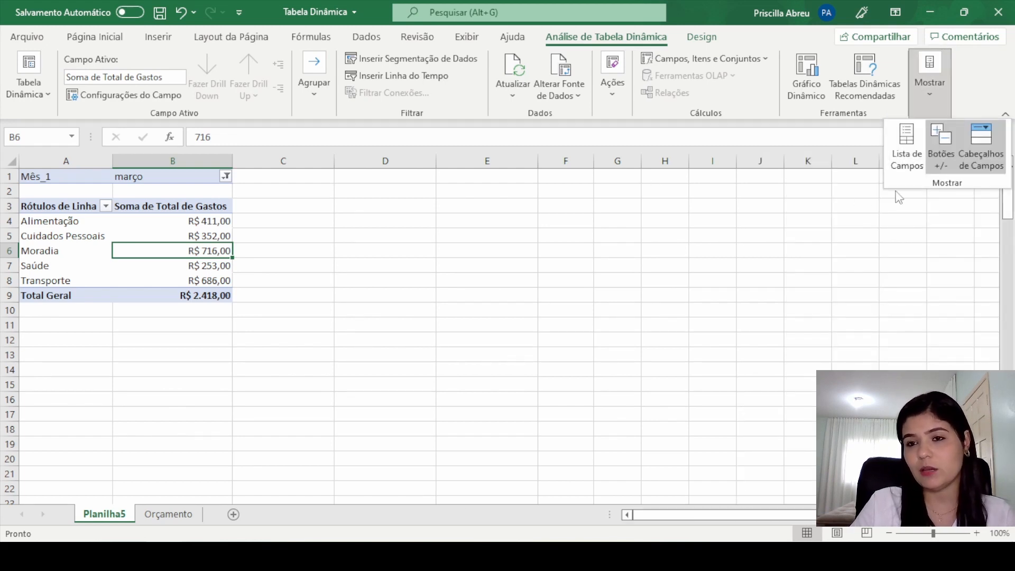
pyautogui.click(908, 140)
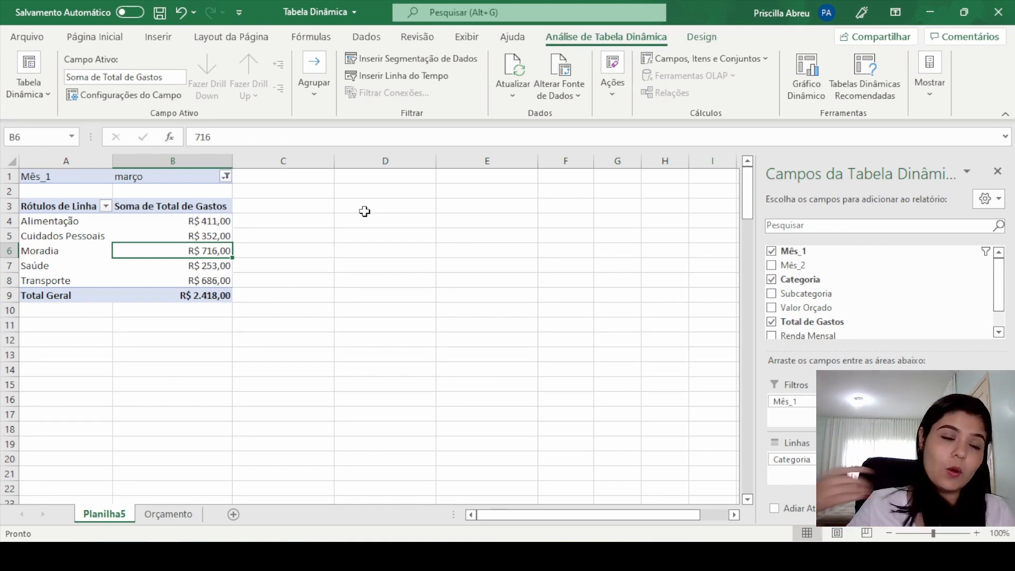
pyautogui.click(191, 176)
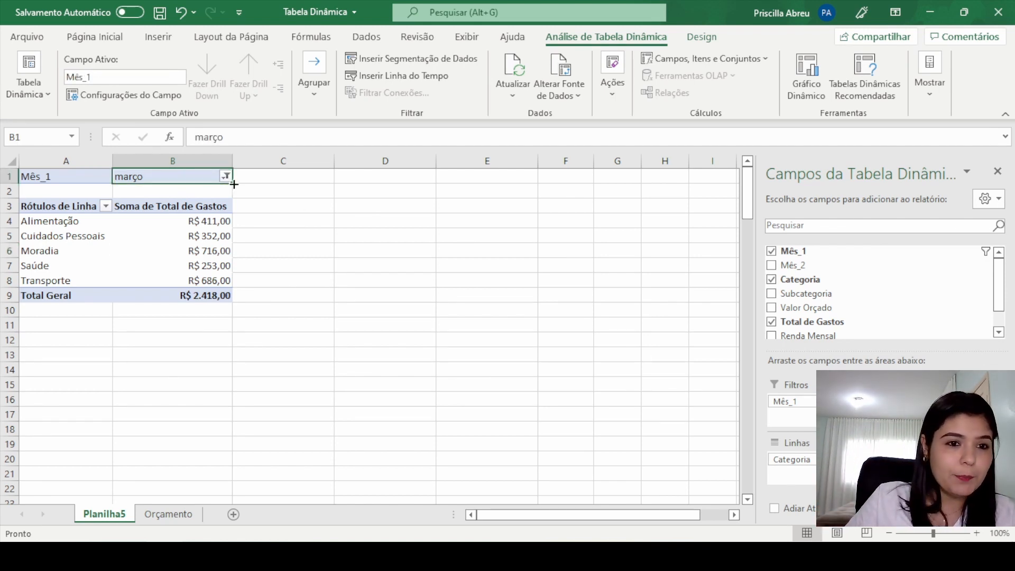
pyautogui.click(219, 226)
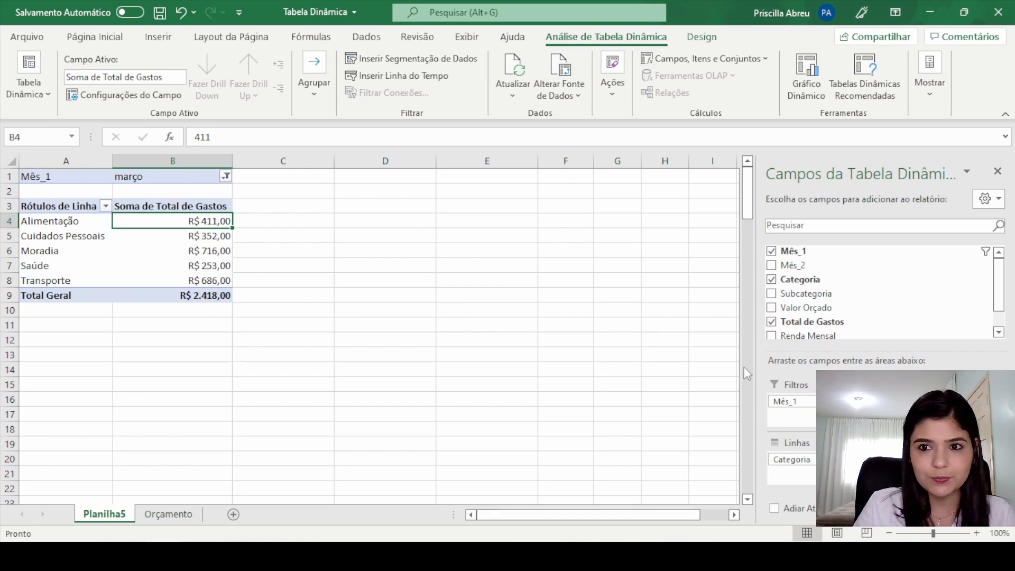
# Step: Close the pivot table's field list and hide the gridlines on Planilha5
pyautogui.click(998, 171)
pyautogui.click(529, 267)
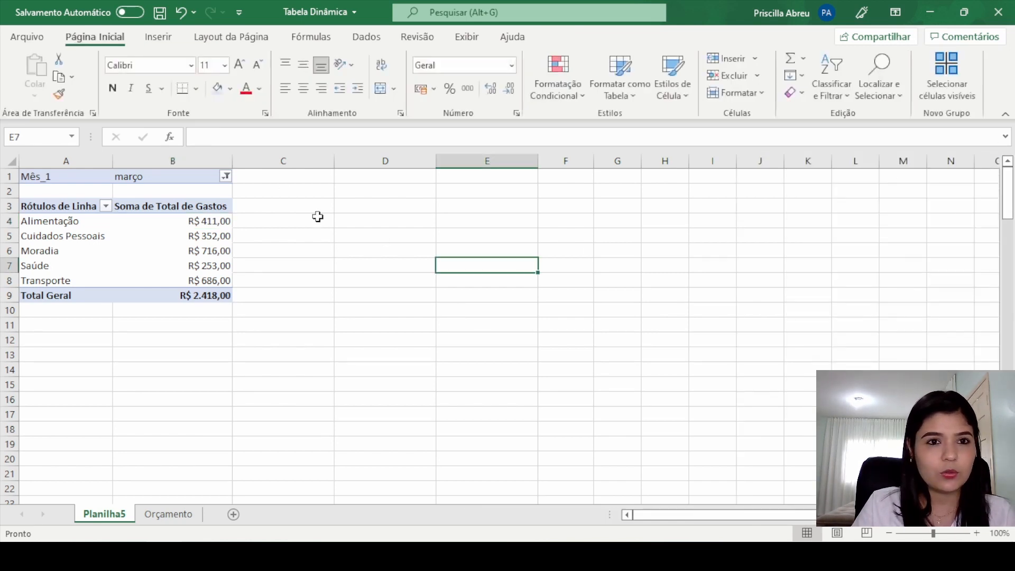
pyautogui.click(467, 37)
pyautogui.click(385, 89)
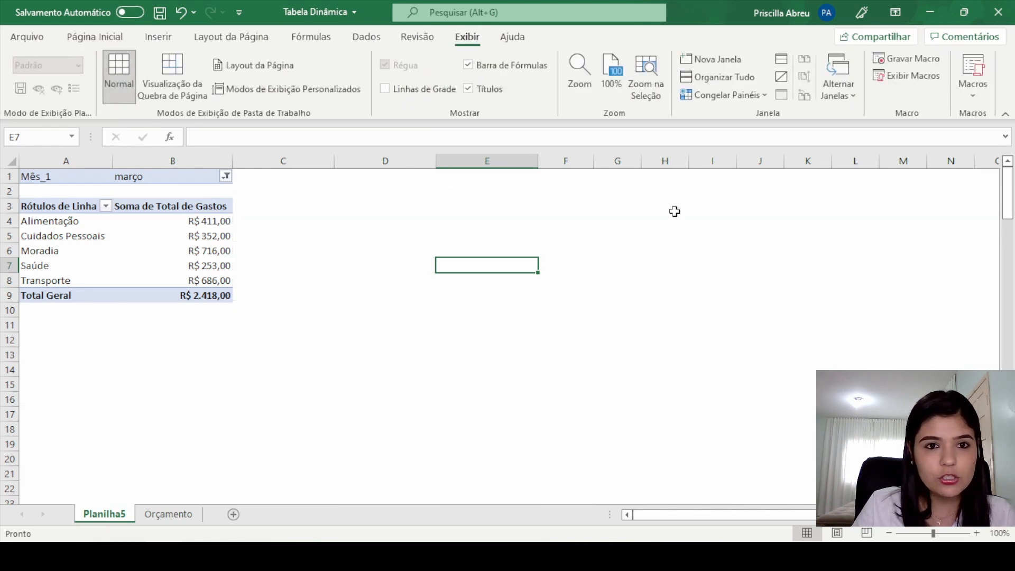
# Step: Select a cell in the pivot table and redisplay its field list with the Lista de Campos option
pyautogui.click(168, 251)
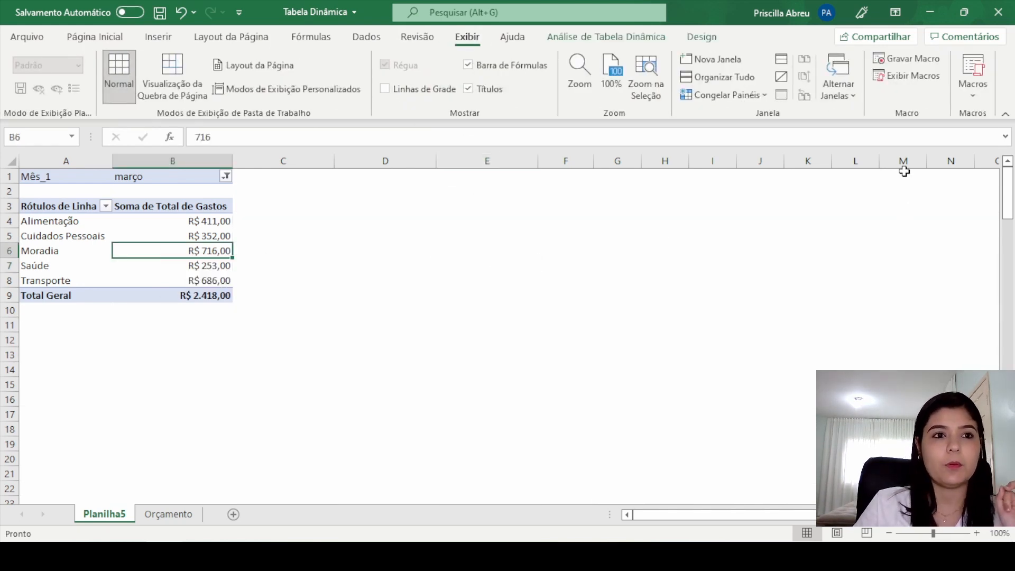
pyautogui.click(616, 37)
pyautogui.click(929, 80)
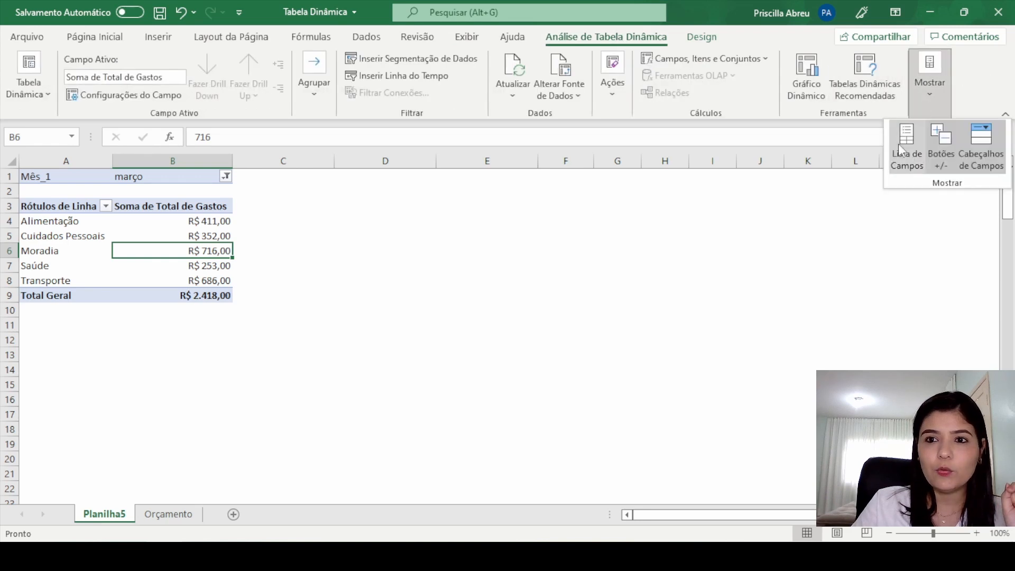
pyautogui.click(905, 149)
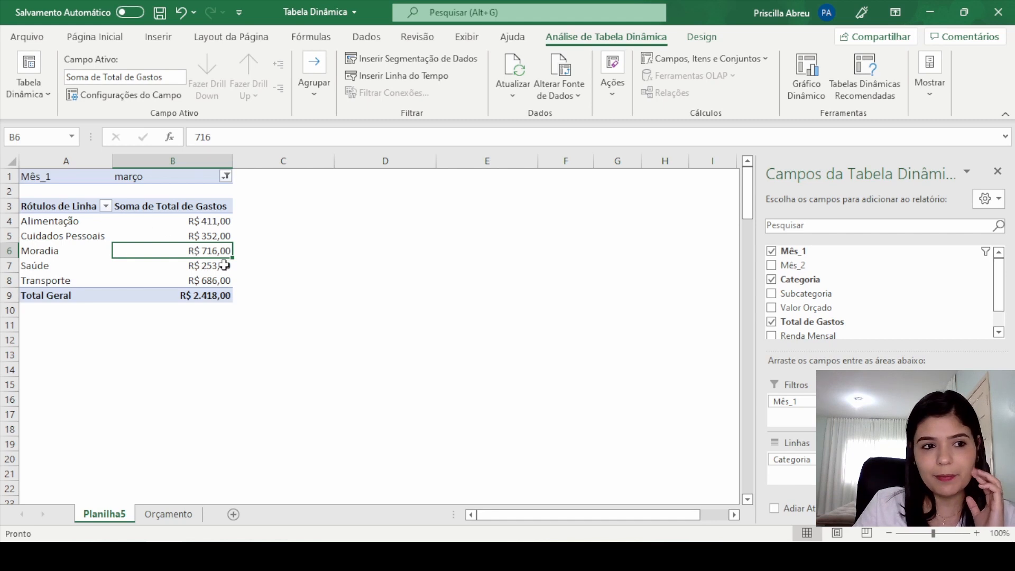
# Step: Add Subcategoria to the pivot table's row fields beneath Categoria
pyautogui.moveTo(821, 292); pyautogui.dragTo(809, 467)
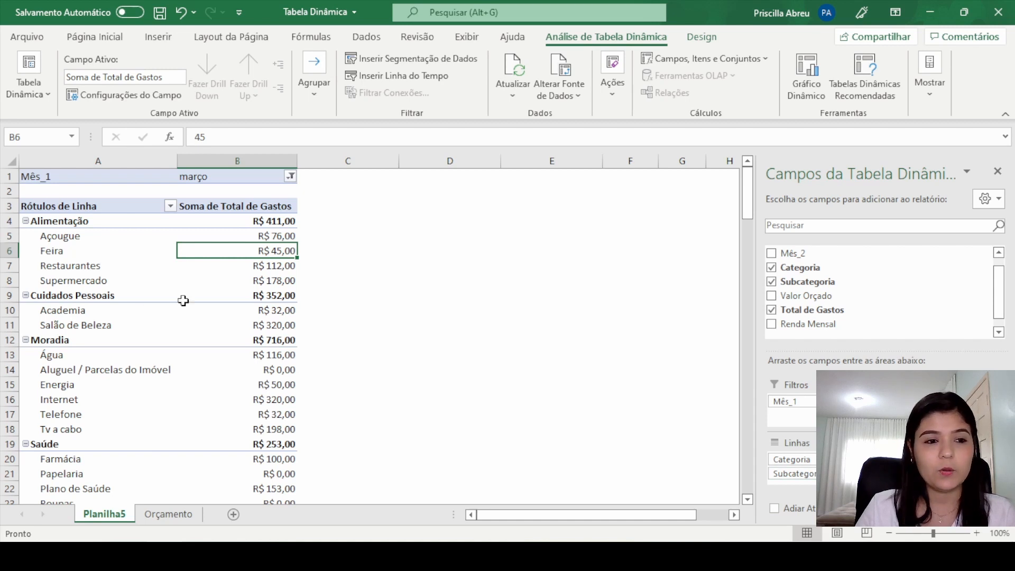
pyautogui.click(50, 224)
pyautogui.click(56, 245)
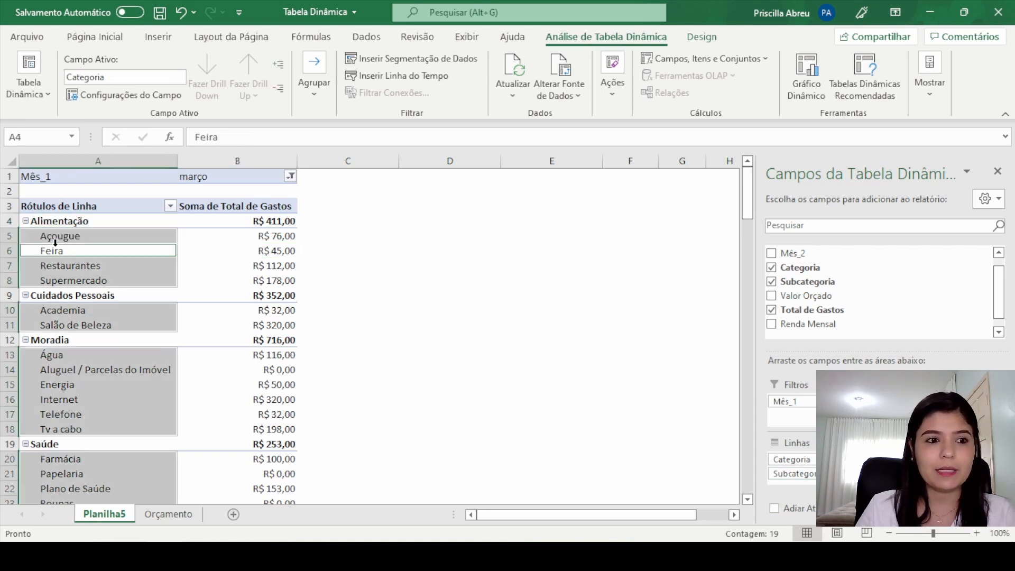
pyautogui.click(86, 274)
pyautogui.click(304, 228)
pyautogui.click(161, 294)
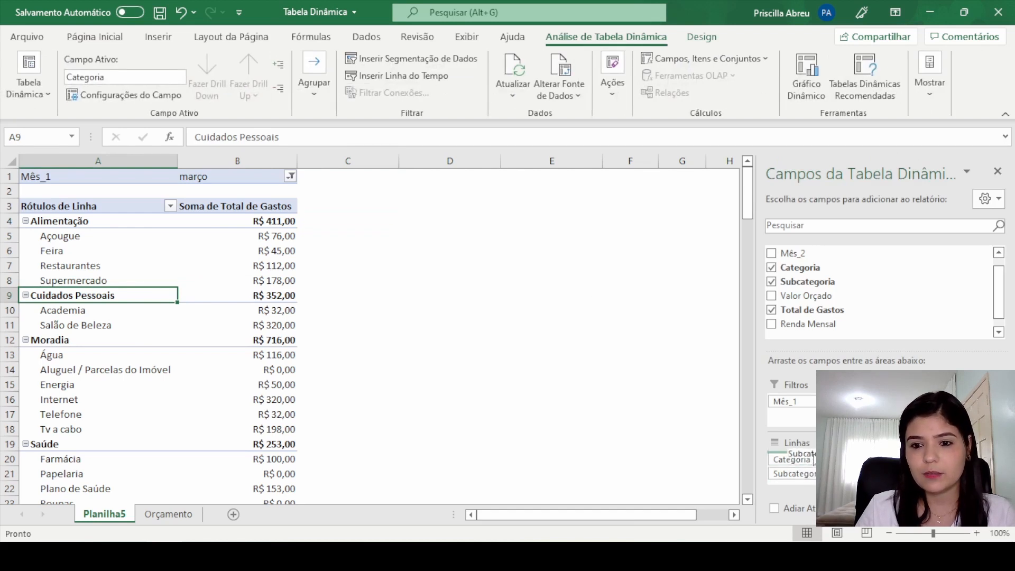
# Step: Try placing Subcategoria above Categoria in the row fields, and restore Categoria as the outer level
pyautogui.moveTo(814, 459); pyautogui.dragTo(793, 479)
pyautogui.scroll(-11, 169, 280)
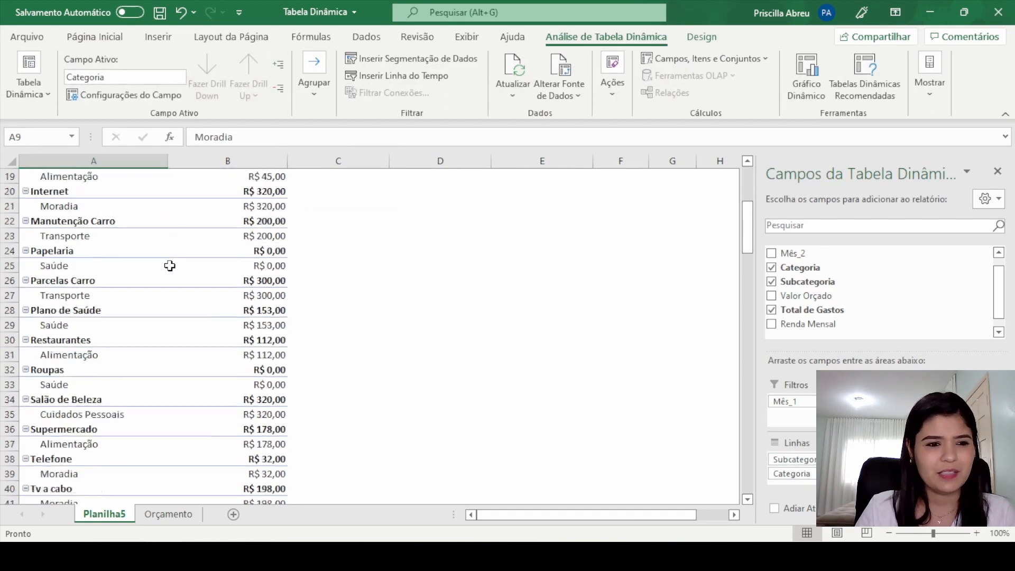
pyautogui.scroll(11, 165, 283)
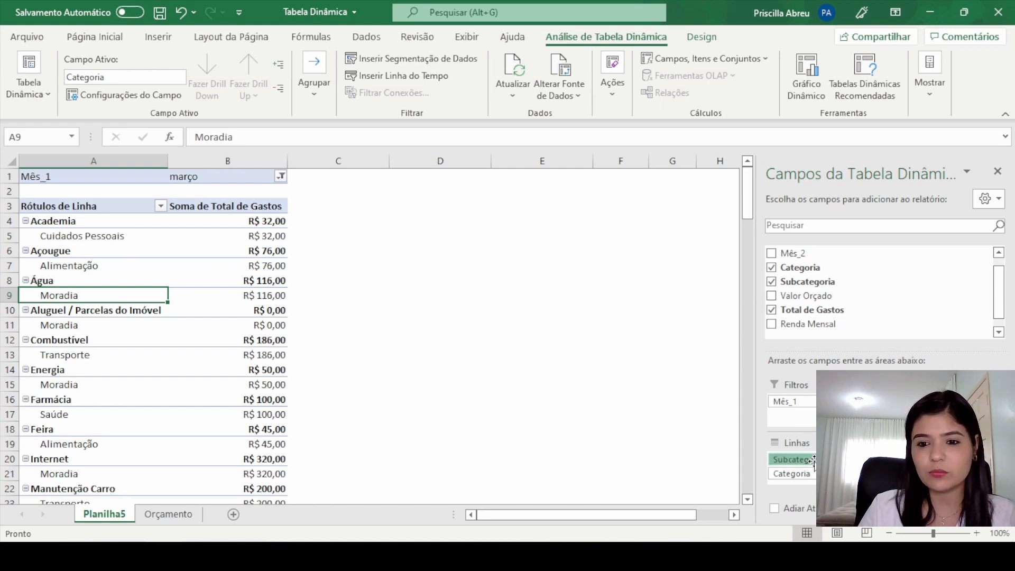
pyautogui.moveTo(812, 460); pyautogui.dragTo(798, 479)
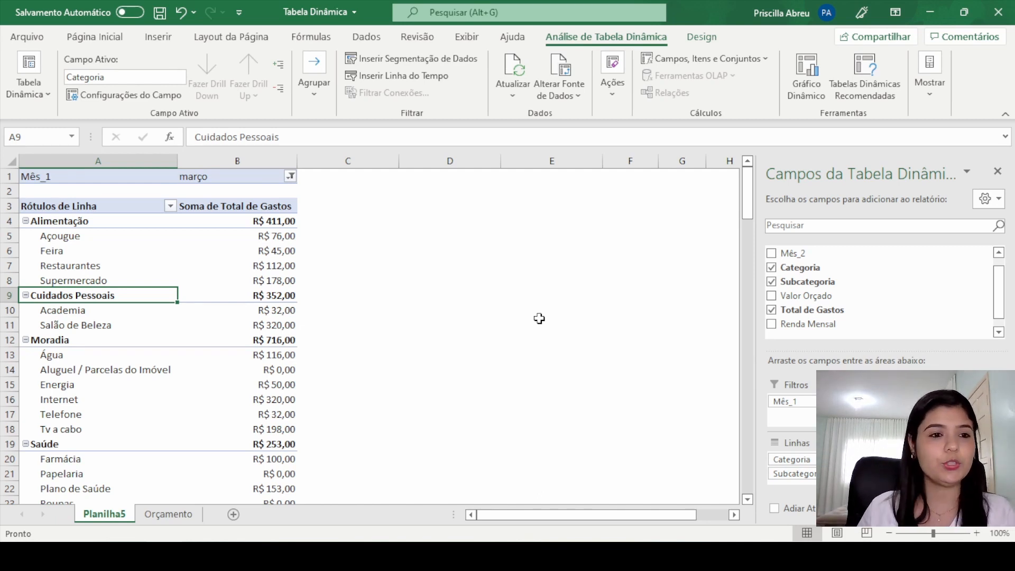
# Step: Examine the março subcategory amounts, the category subtotals and the overall total in the pivot table
pyautogui.click(76, 230)
pyautogui.click(268, 237)
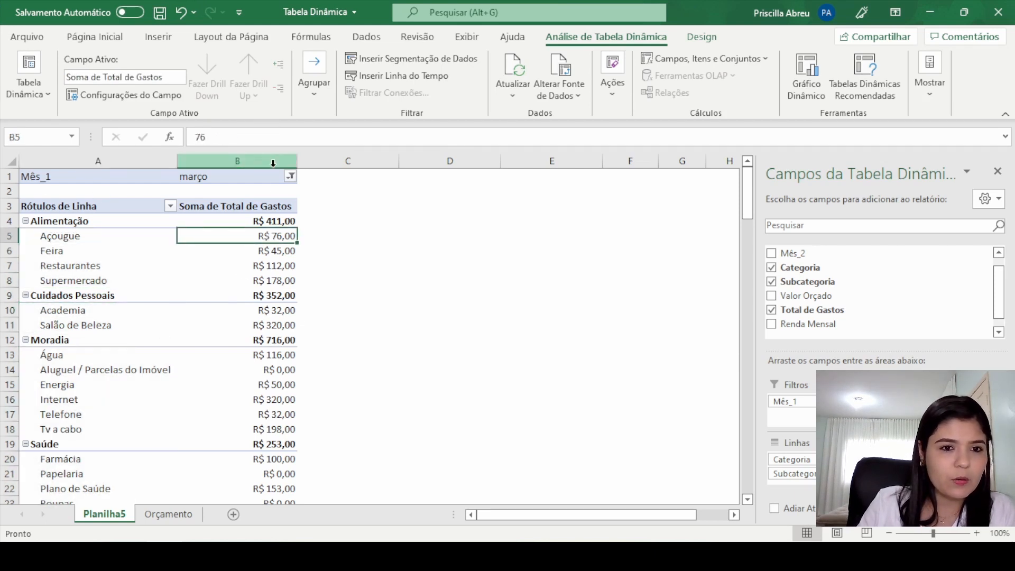
pyautogui.click(273, 221)
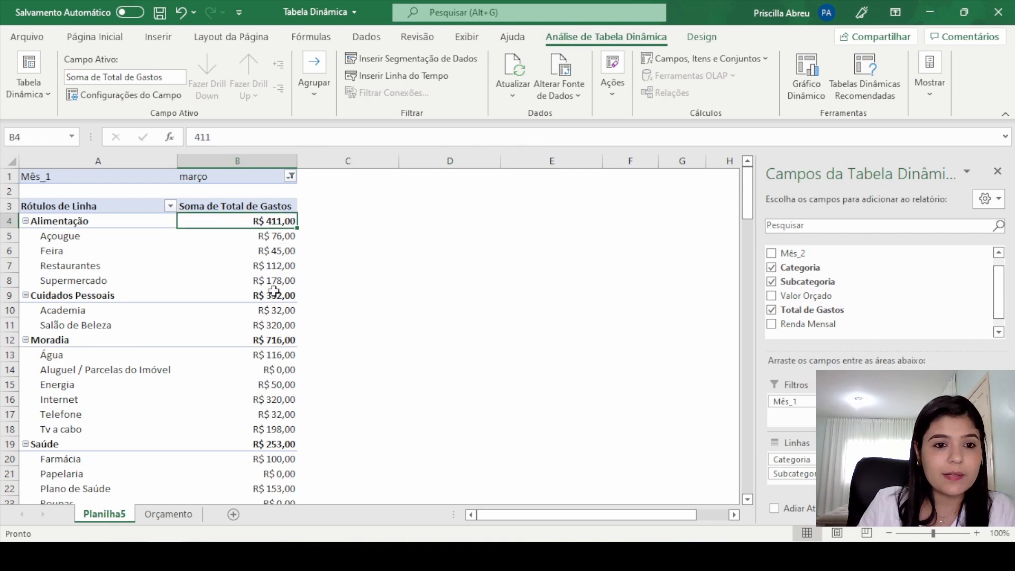
pyautogui.click(275, 295)
pyautogui.click(277, 341)
pyautogui.scroll(-4, 274, 349)
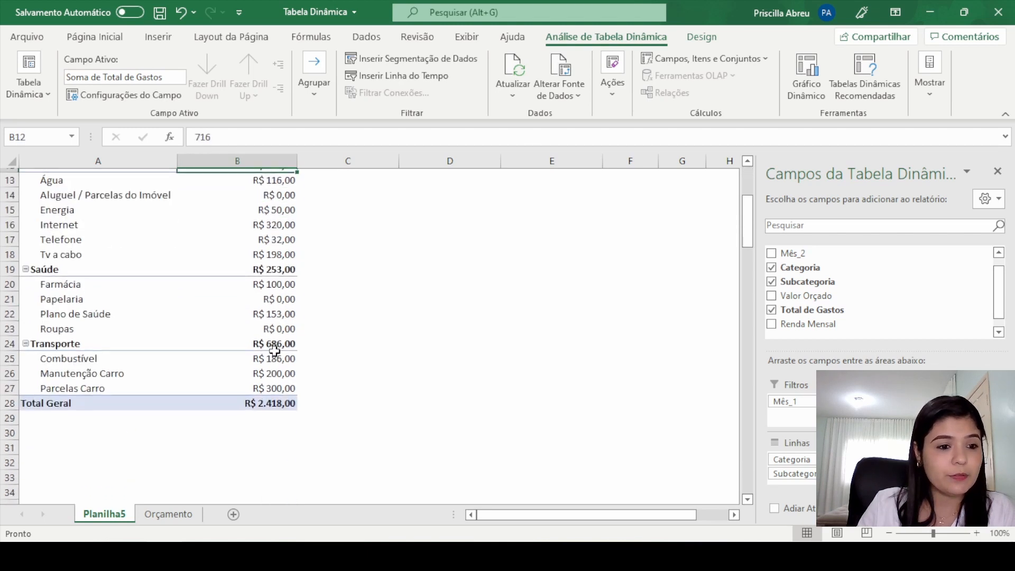
pyautogui.click(290, 399)
pyautogui.scroll(4, 385, 335)
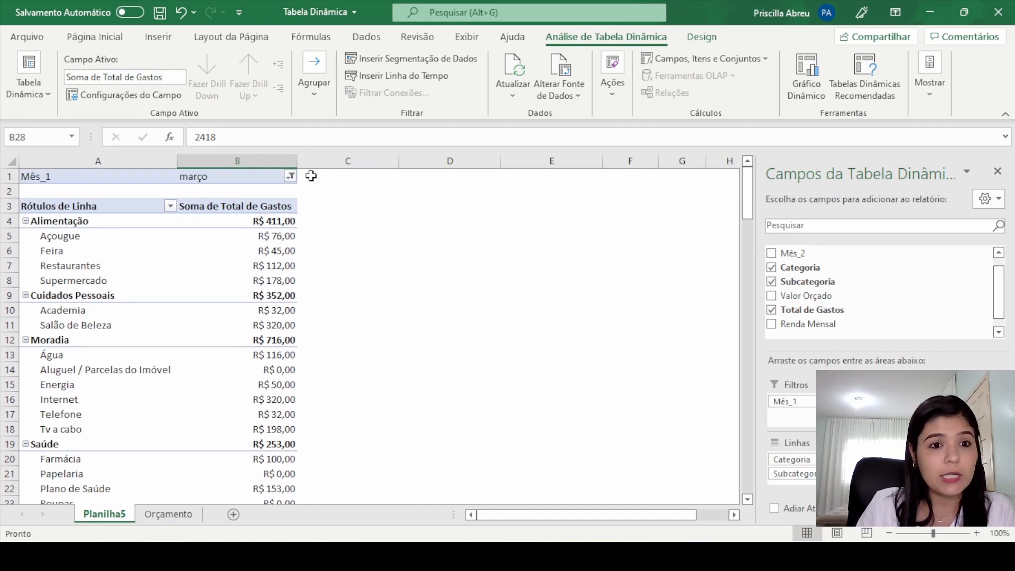
# Step: Set the Mês_1 report filter to show only abril instead of março
pyautogui.click(290, 176)
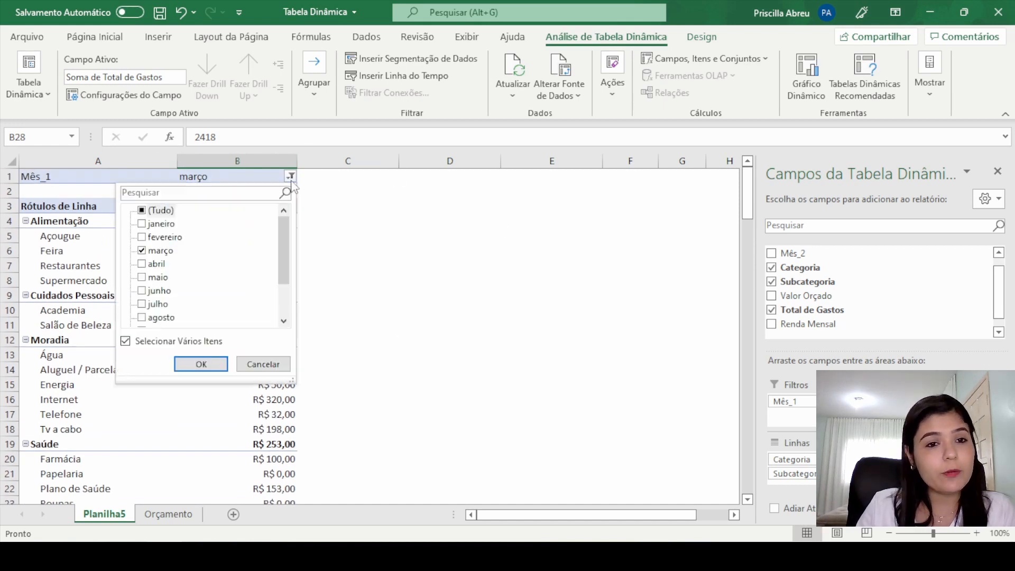
pyautogui.click(143, 250)
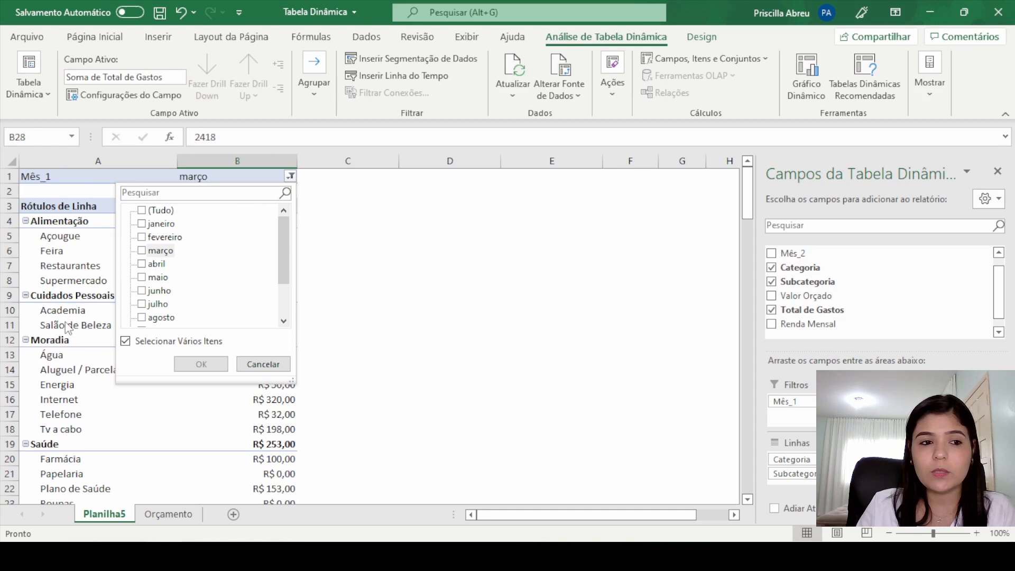
pyautogui.click(143, 264)
pyautogui.click(201, 364)
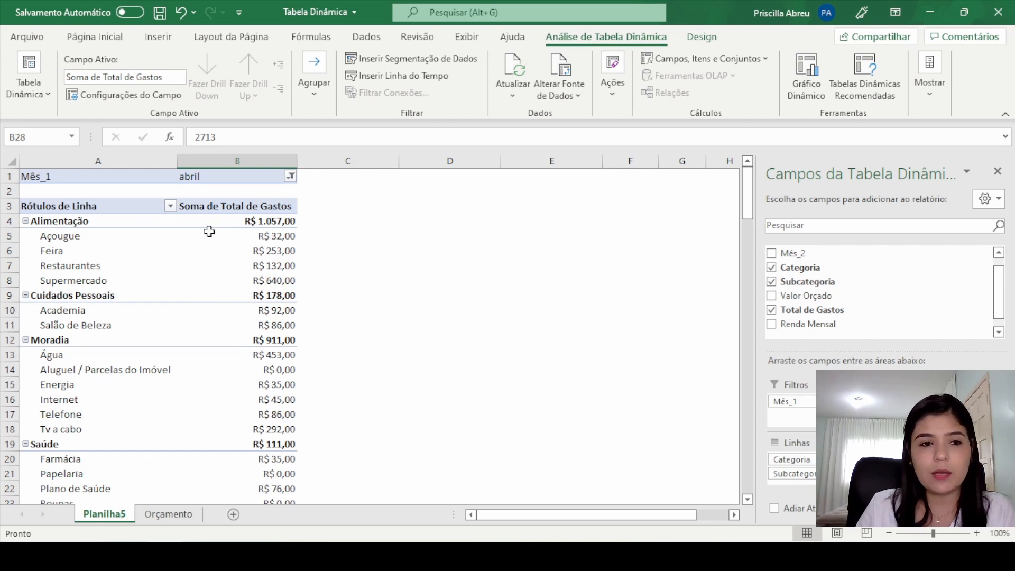
pyautogui.scroll(-5, 236, 301)
pyautogui.scroll(5, 245, 321)
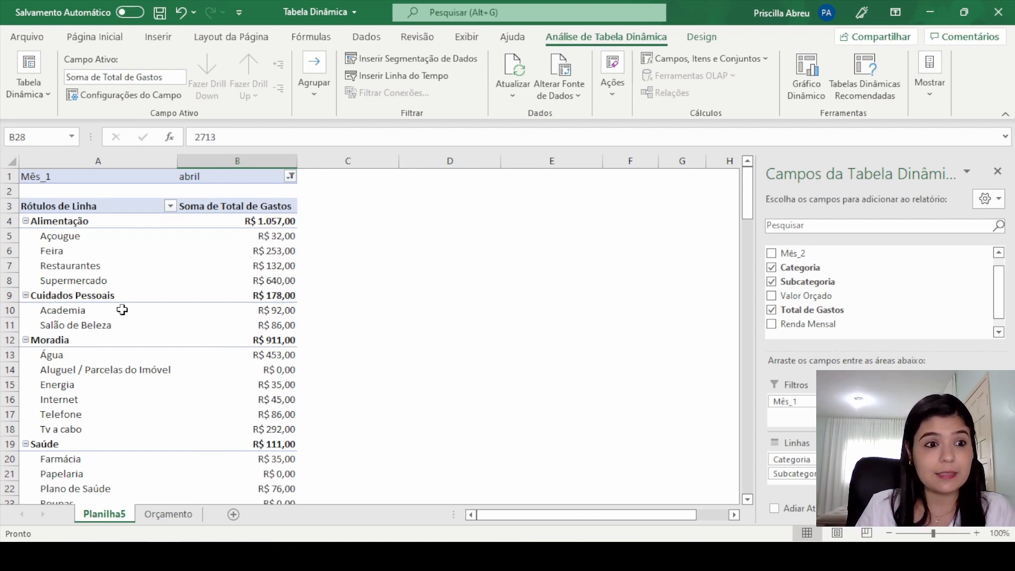
# Step: Rename the pivot table's row labels header in A3 as Categoria
pyautogui.click(73, 204)
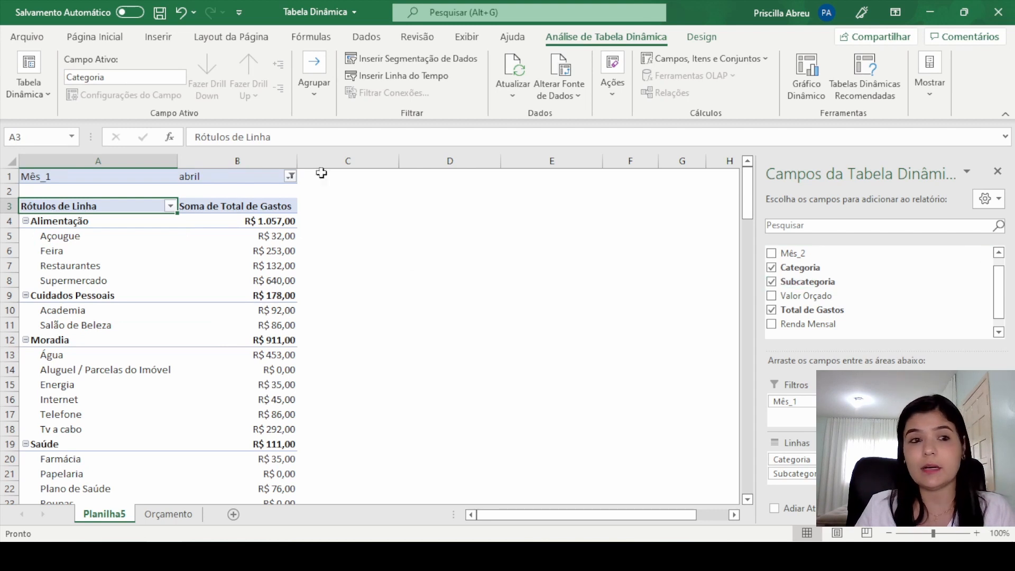
pyautogui.moveTo(278, 266)
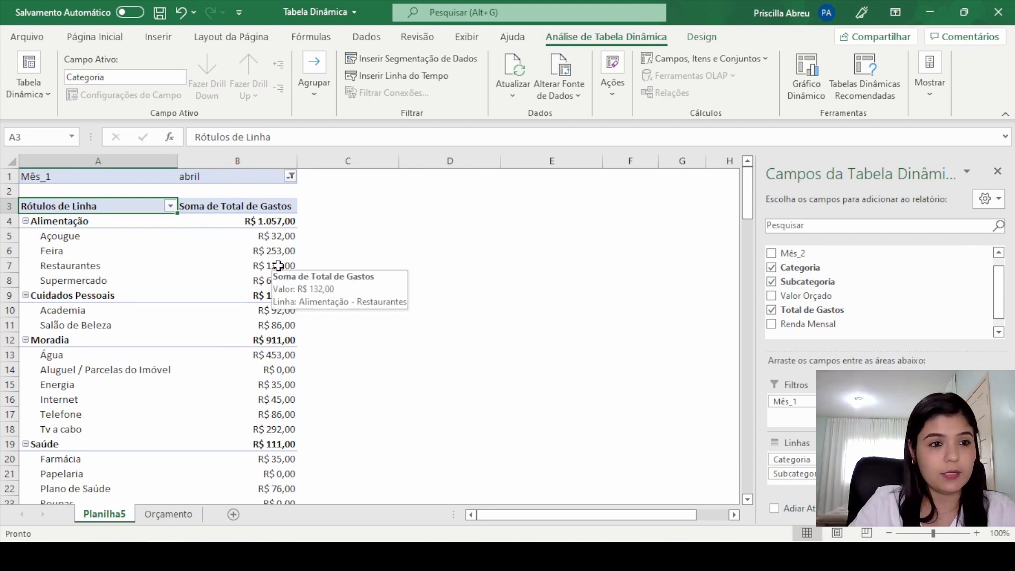
pyautogui.write('Categoria')
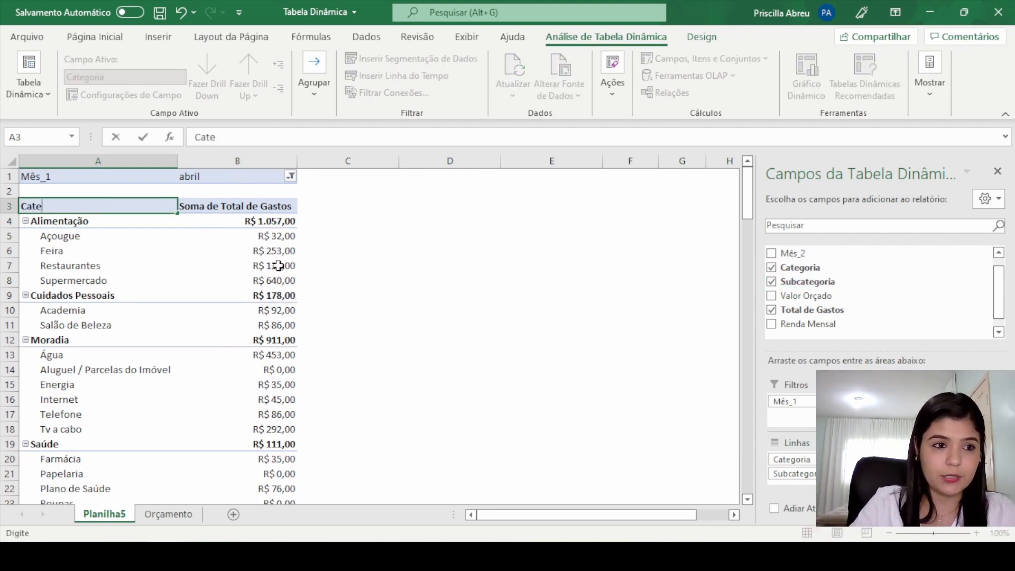
pyautogui.press('Return')
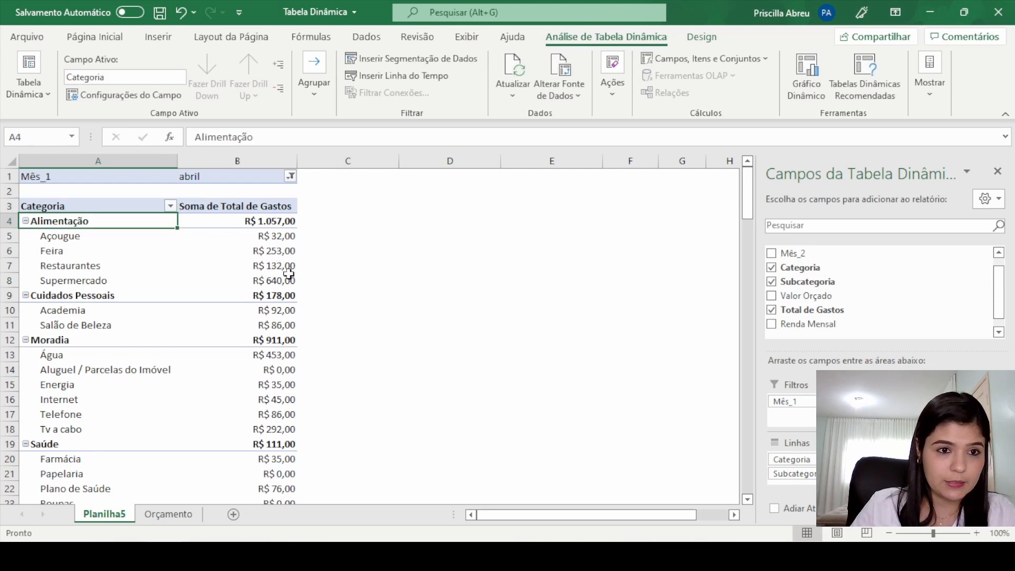
# Step: Rename the pivot table's values header in B3 as Total de Gastos, adding a trailing space to distinguish it from the source field
pyautogui.click(262, 206)
pyautogui.write('Tot')
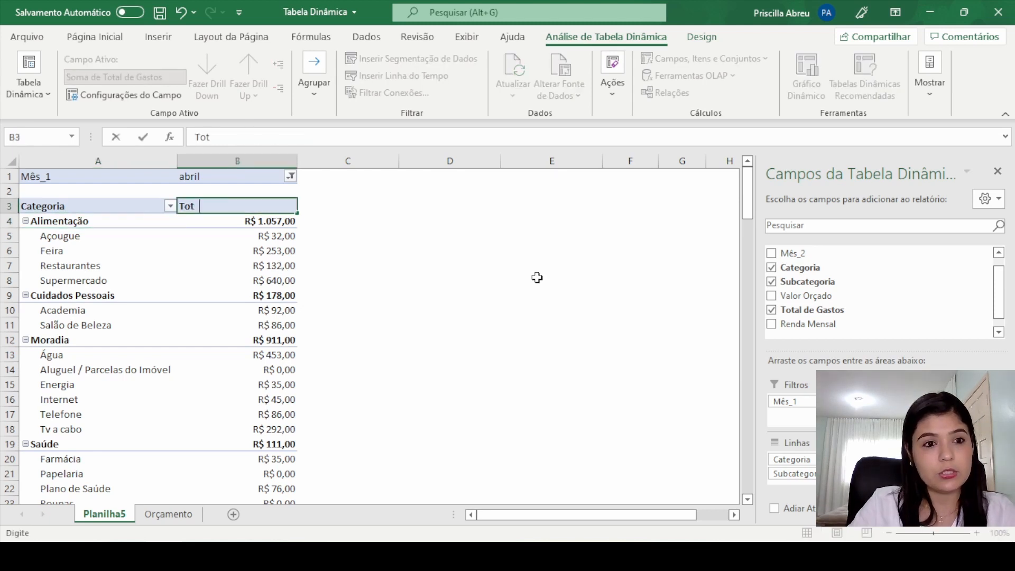
pyautogui.write('al de Gastos')
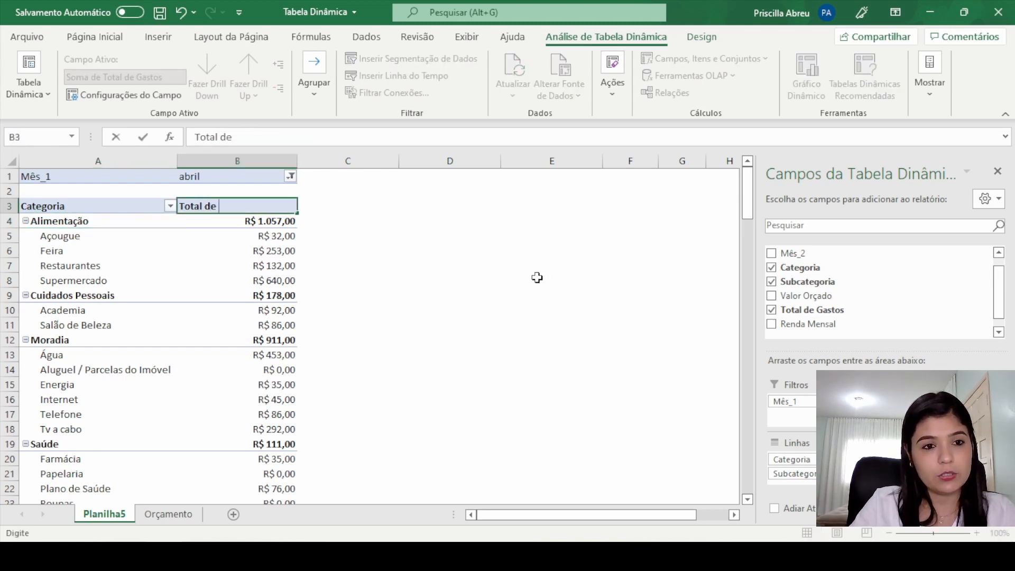
pyautogui.press('Return')
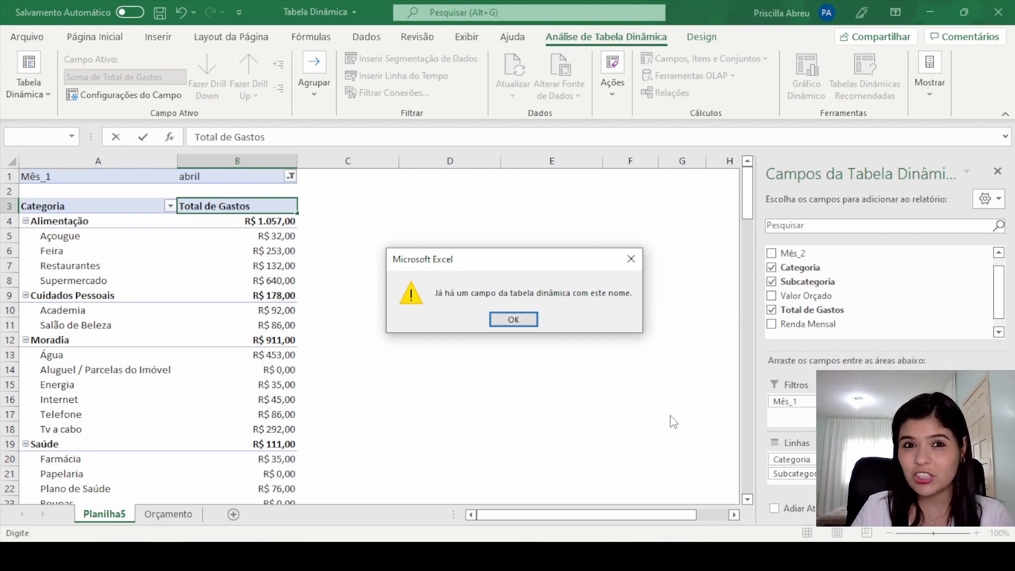
pyautogui.click(516, 318)
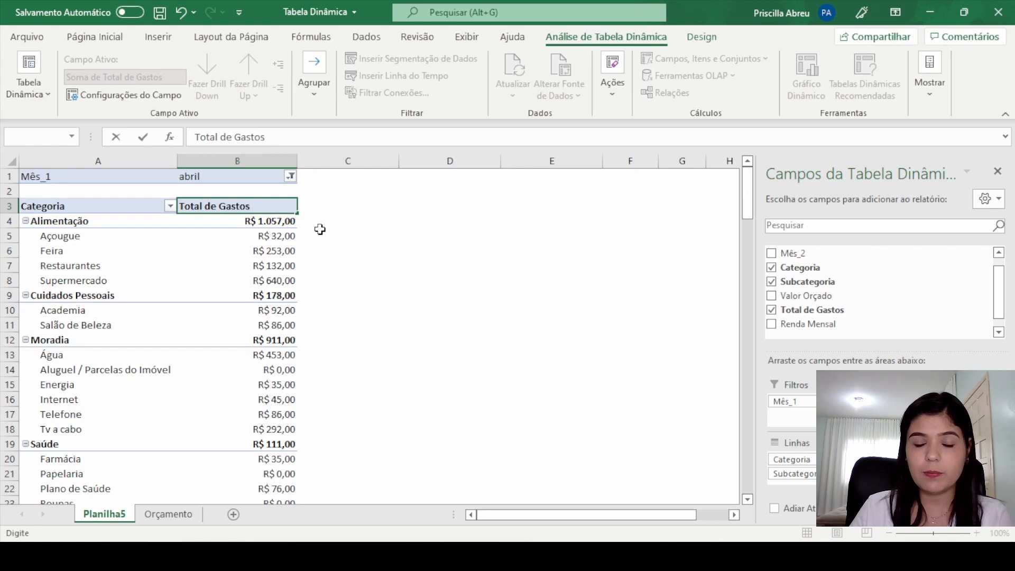
pyautogui.press('Return')
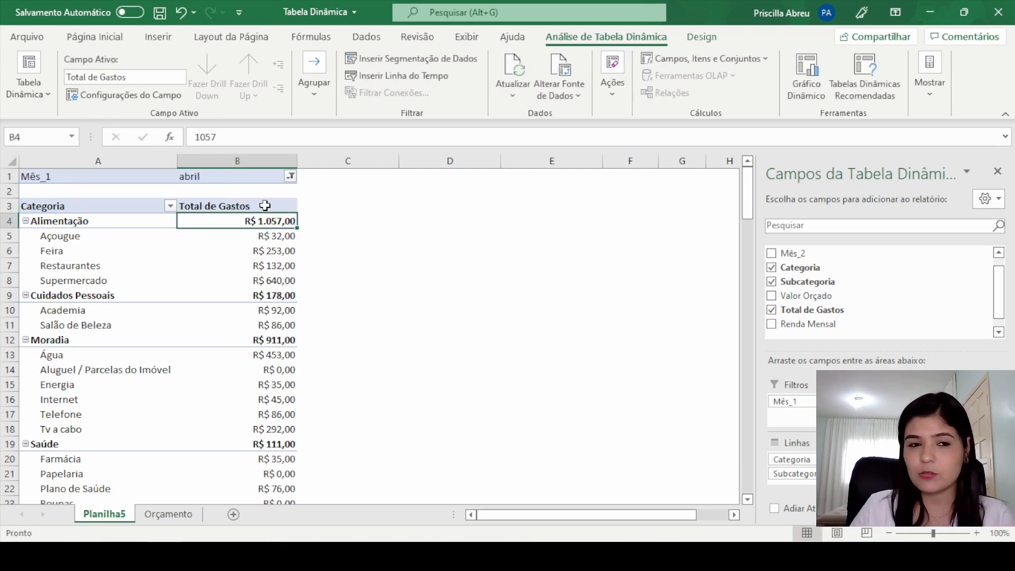
# Step: Center the pivot table headers Categoria and Total de Gastos in A3:B3
pyautogui.click(263, 206)
pyautogui.moveTo(57, 206); pyautogui.dragTo(245, 208)
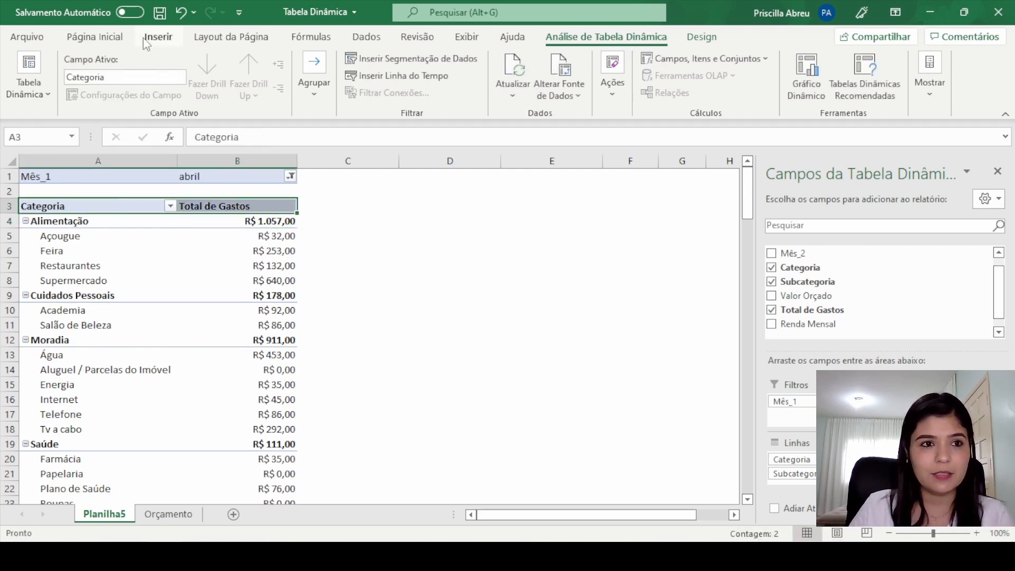
pyautogui.click(95, 36)
pyautogui.click(303, 88)
# Step: Rename the report filter label in A1 as Mês
pyautogui.click(109, 175)
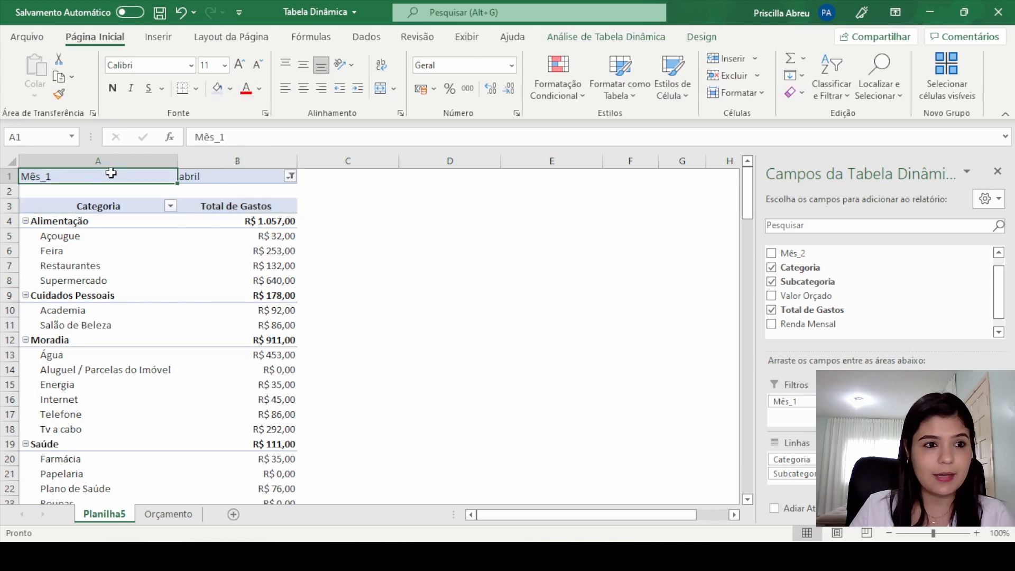
pyautogui.write('M')
pyautogui.write('s')
pyautogui.press('Return')
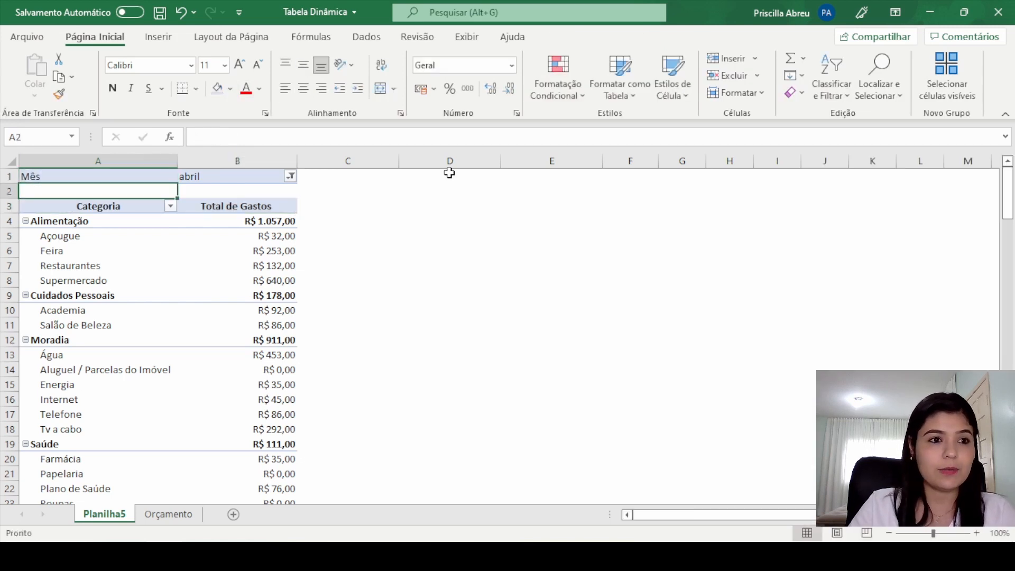
# Step: Set the Mês report filter to (Tudo) so the pivot table covers every month
pyautogui.click(264, 176)
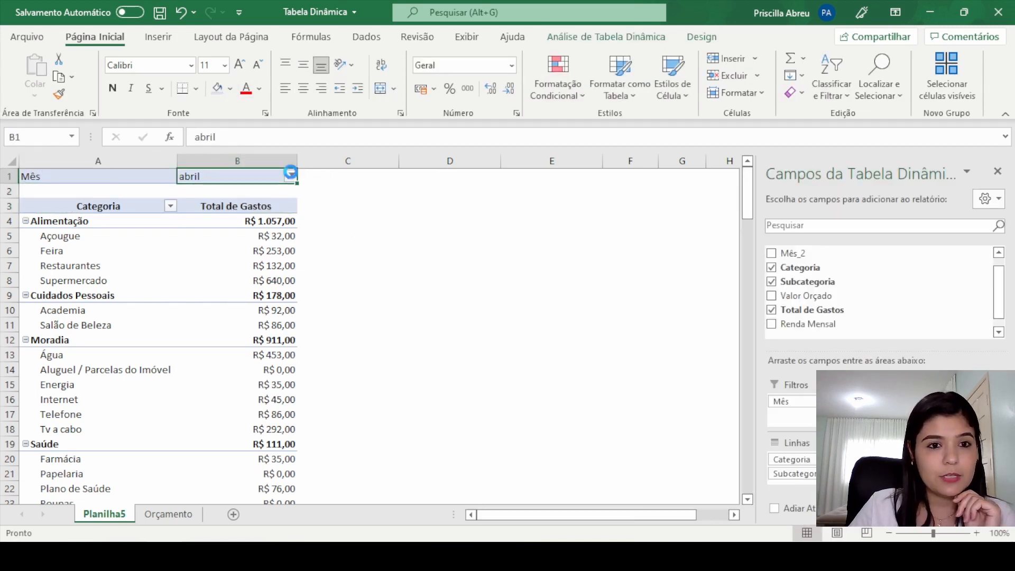
pyautogui.click(290, 176)
pyautogui.click(152, 210)
pyautogui.click(200, 364)
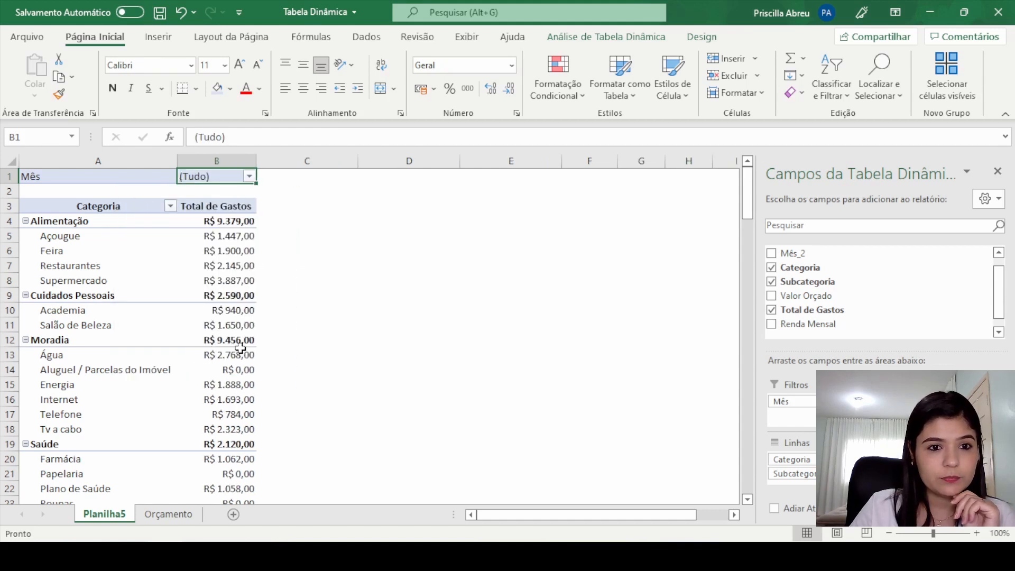
pyautogui.scroll(-5, 225, 279)
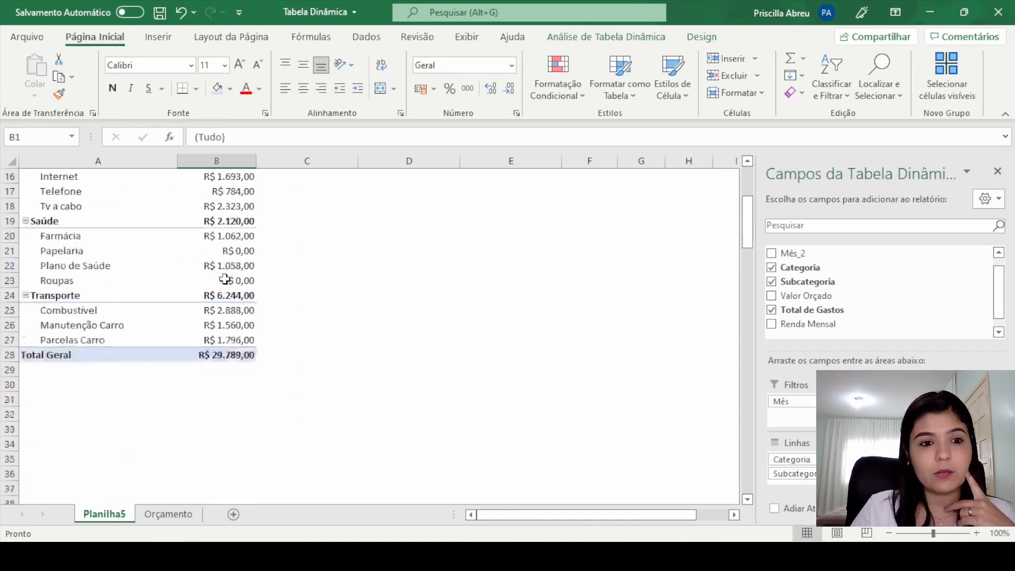
pyautogui.scroll(3, 226, 281)
pyautogui.scroll(2, 227, 281)
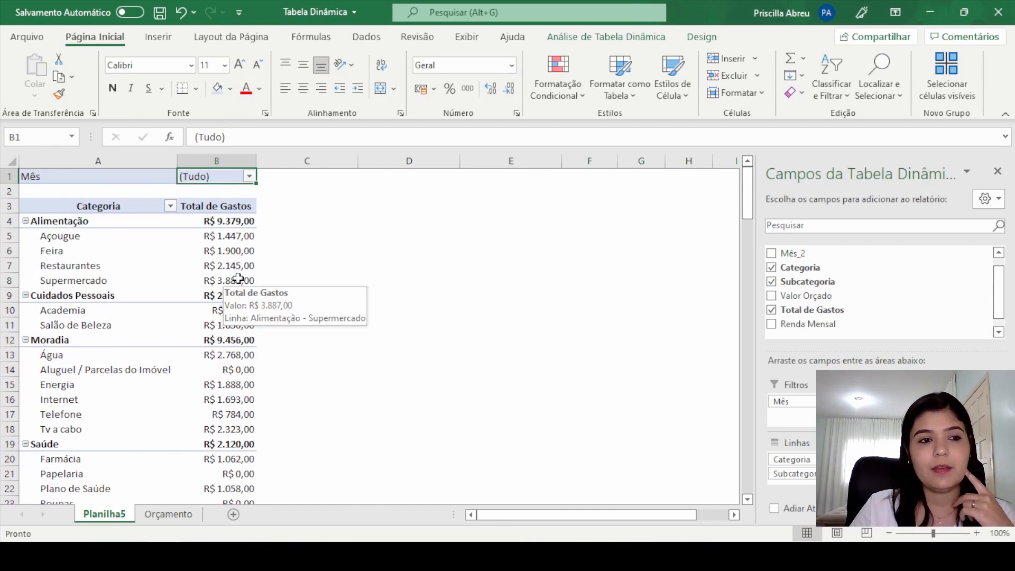
pyautogui.click(242, 237)
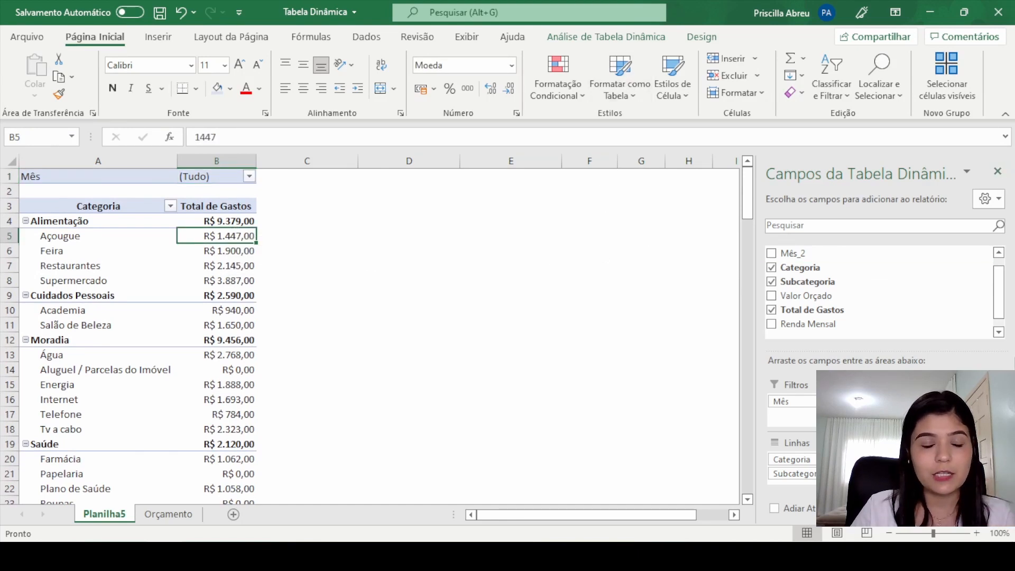
pyautogui.click(249, 176)
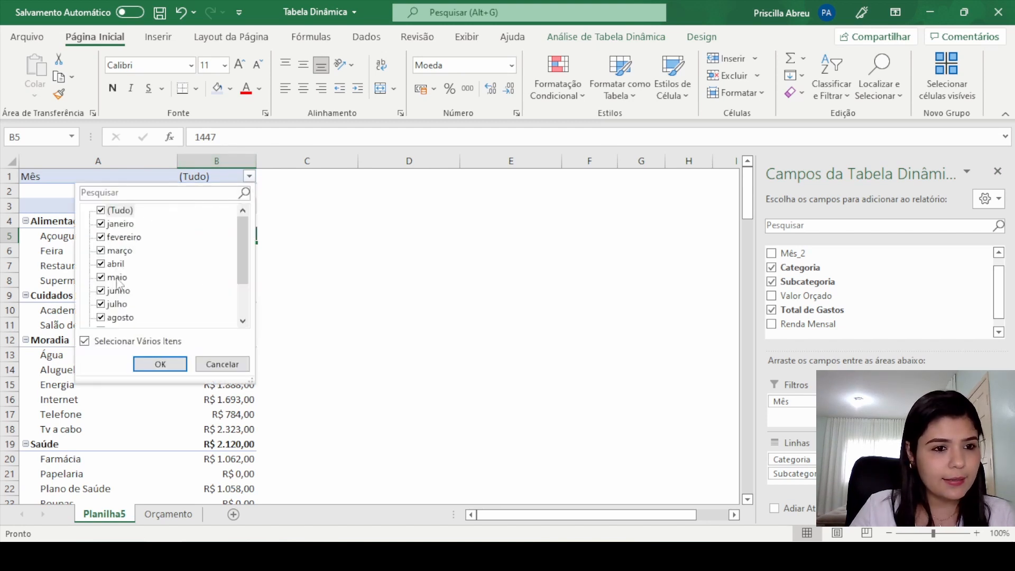
pyautogui.click(399, 265)
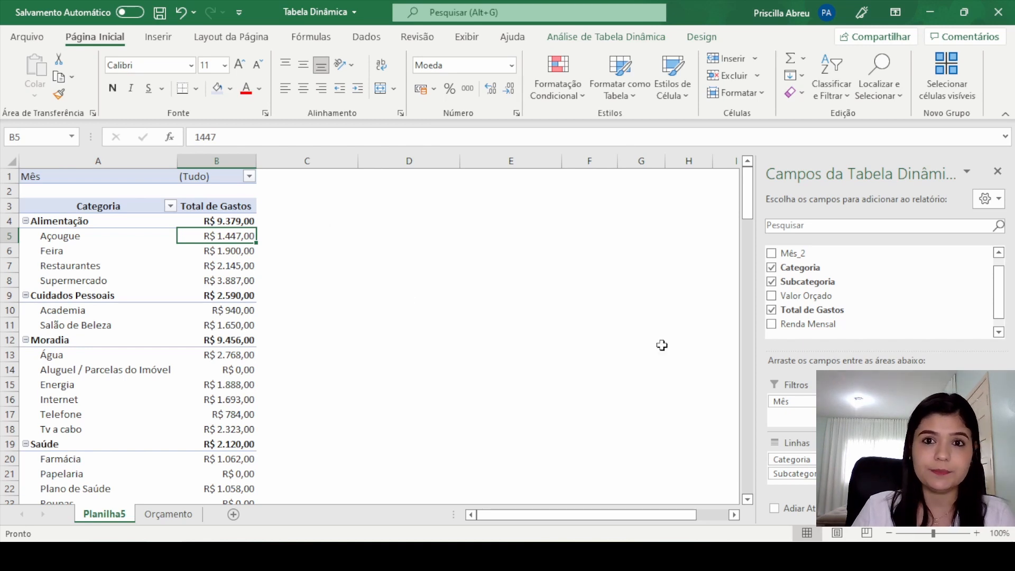
# Step: Insert a slicer for the Mês field and place it beside the pivot table, starting level with the header row
pyautogui.click(620, 39)
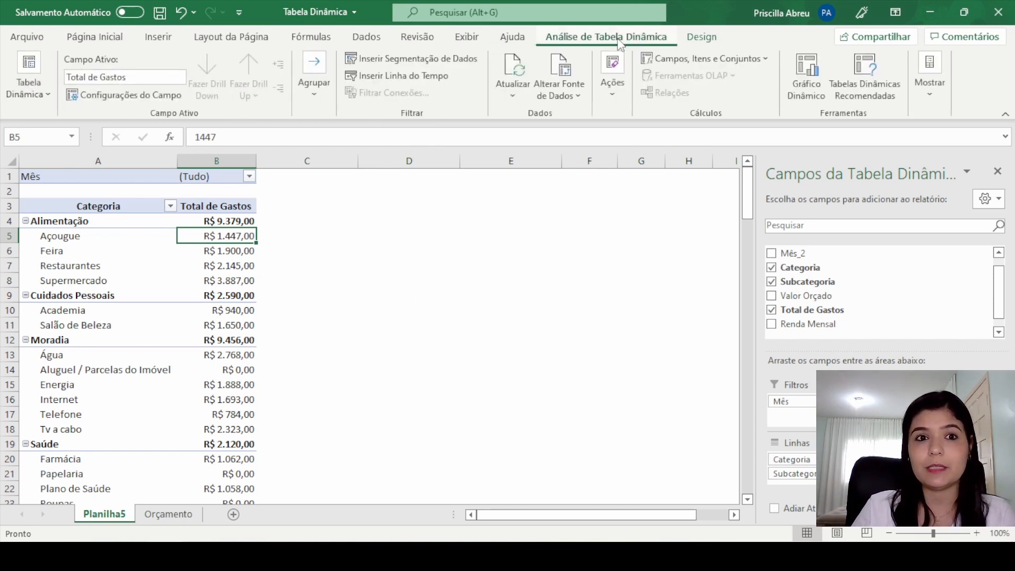
pyautogui.click(429, 60)
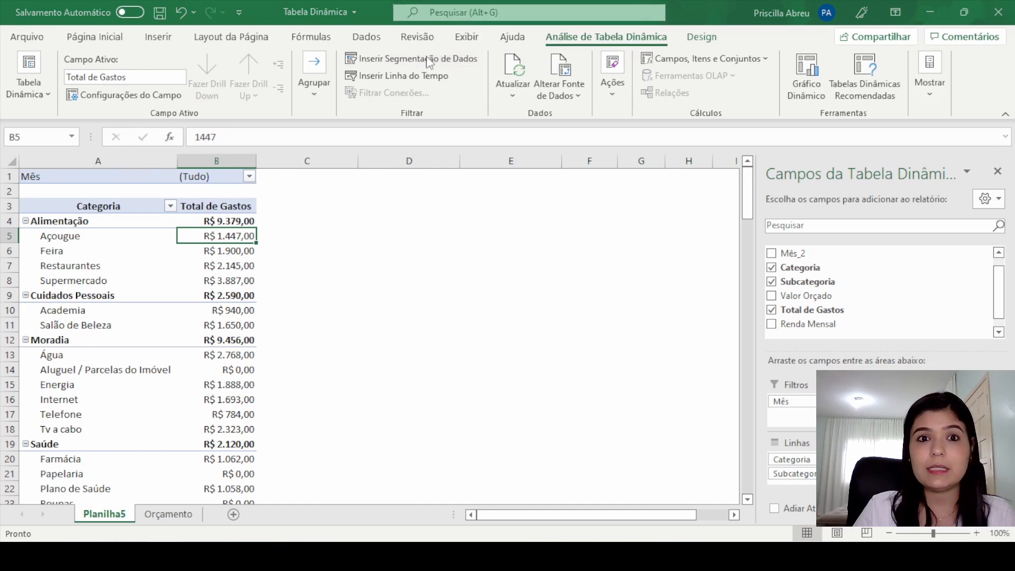
pyautogui.moveTo(345, 210); pyautogui.dragTo(465, 200)
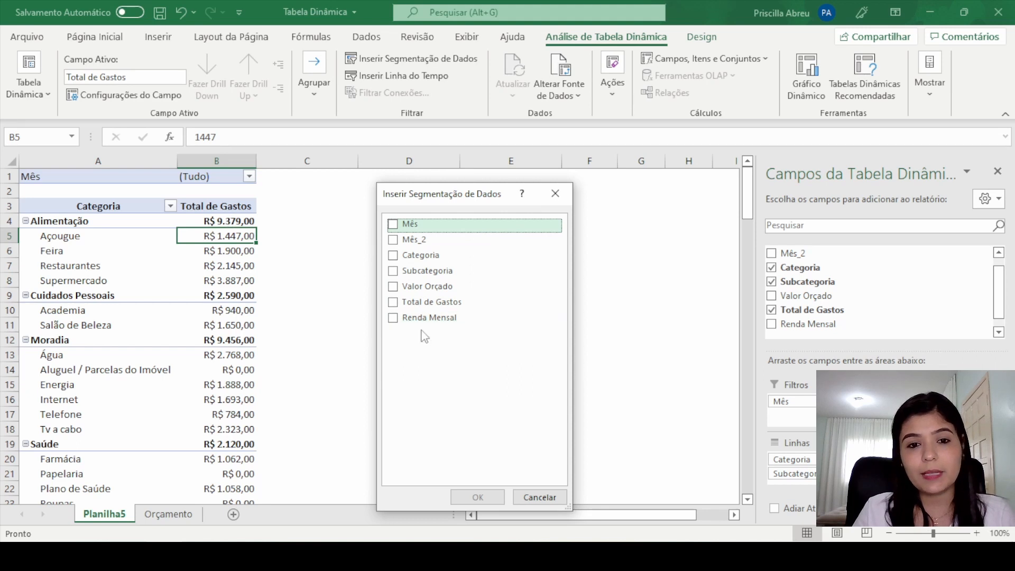
pyautogui.click(393, 225)
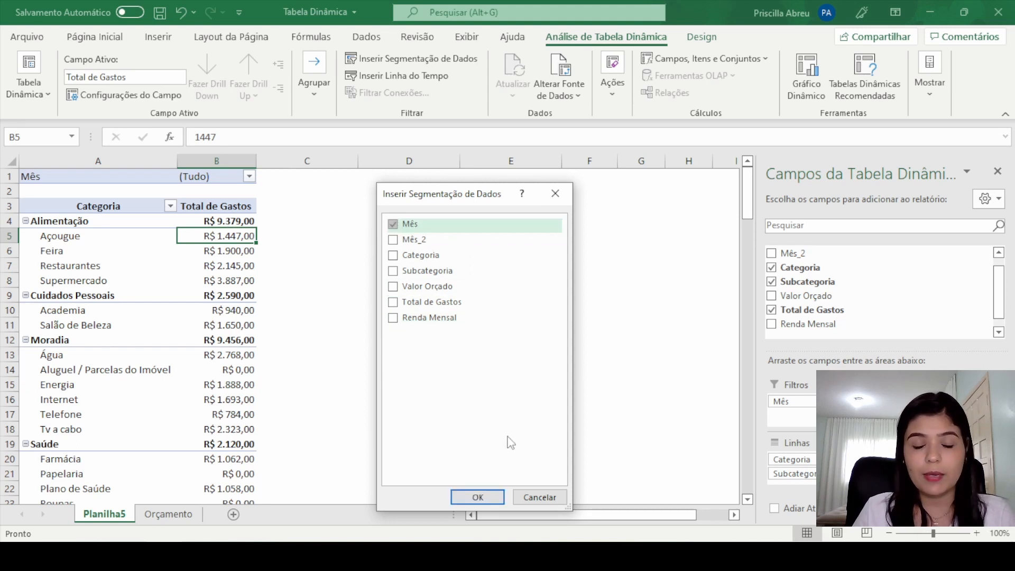
pyautogui.click(488, 496)
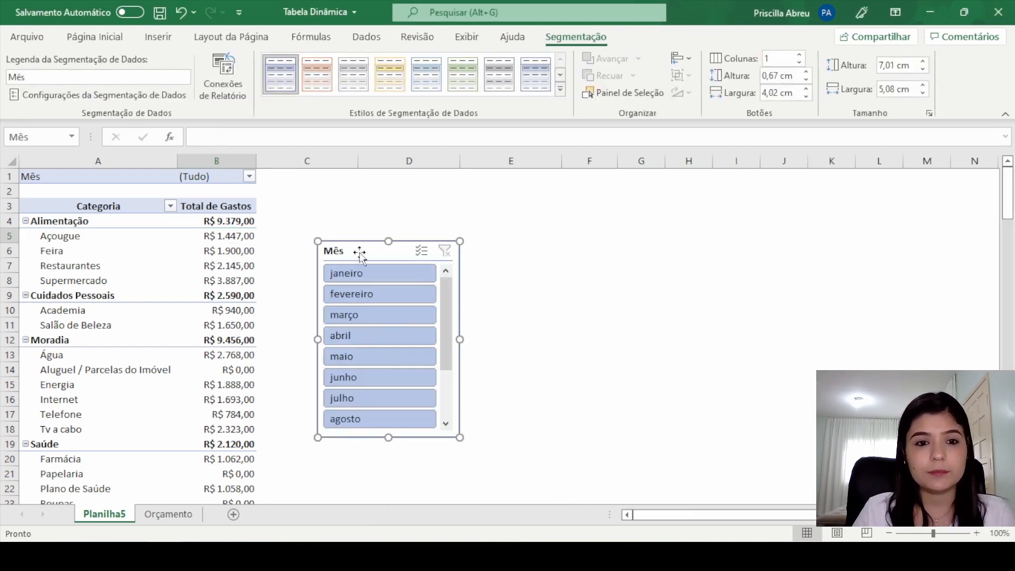
pyautogui.moveTo(360, 249); pyautogui.dragTo(360, 210)
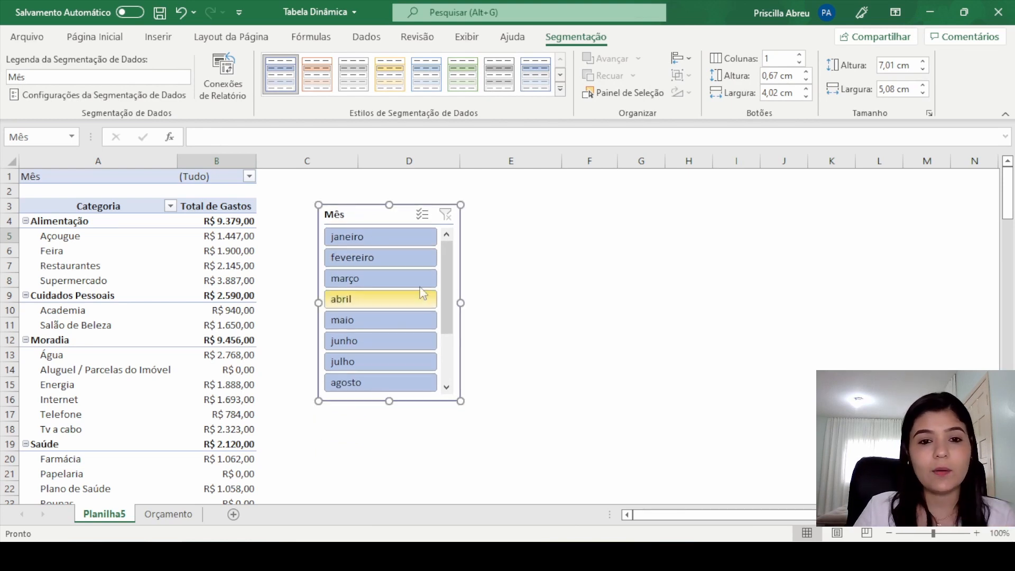
pyautogui.click(508, 239)
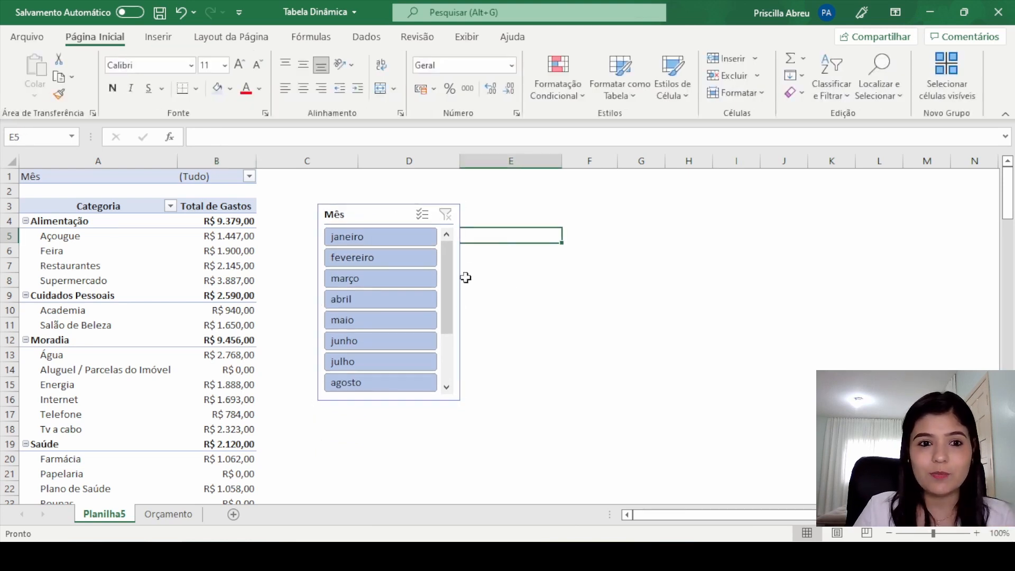
# Step: Filter the pivot table through the Mês slicer one month at a time, from janeiro through dezembro
pyautogui.click(372, 239)
pyautogui.click(375, 256)
pyautogui.click(374, 273)
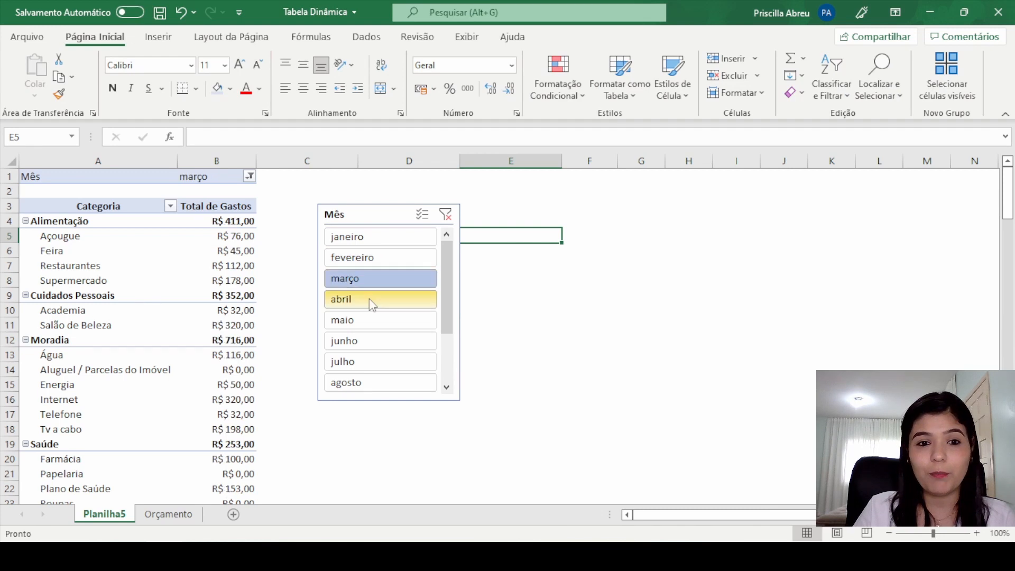
pyautogui.click(369, 300)
pyautogui.click(369, 319)
pyautogui.click(376, 342)
pyautogui.click(385, 362)
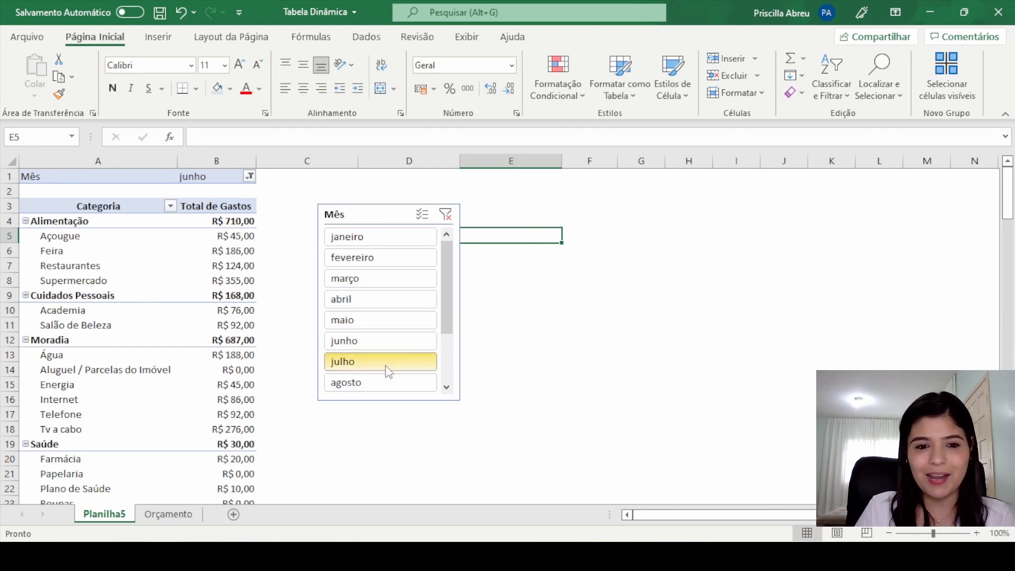
pyautogui.click(389, 383)
pyautogui.scroll(-2, 446, 277)
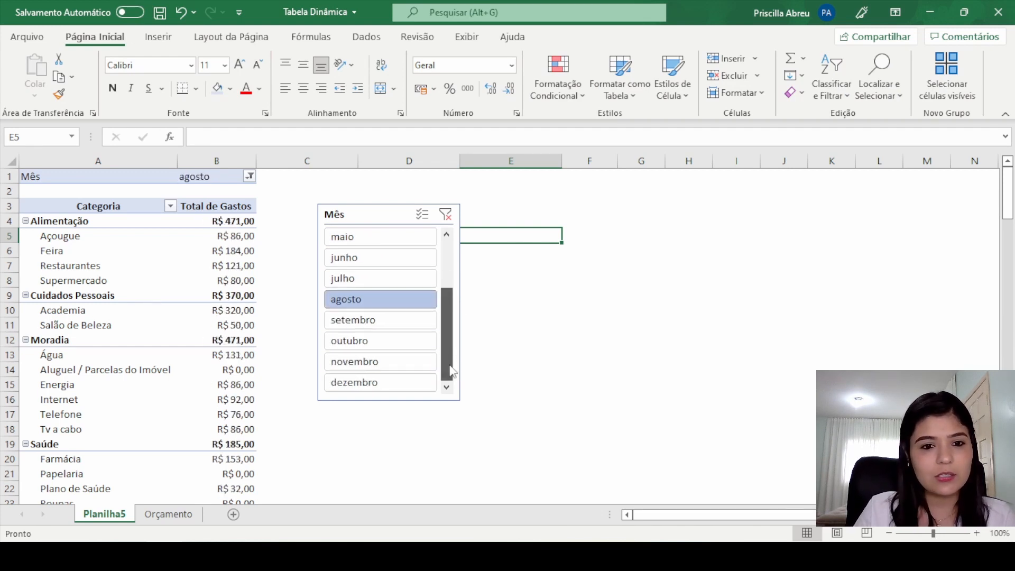
pyautogui.click(381, 327)
pyautogui.click(384, 340)
pyautogui.click(384, 361)
pyautogui.click(384, 382)
pyautogui.moveTo(448, 338); pyautogui.dragTo(446, 230)
# Step: Arrange the Mês slicer's month buttons in 4 columns
pyautogui.click(363, 212)
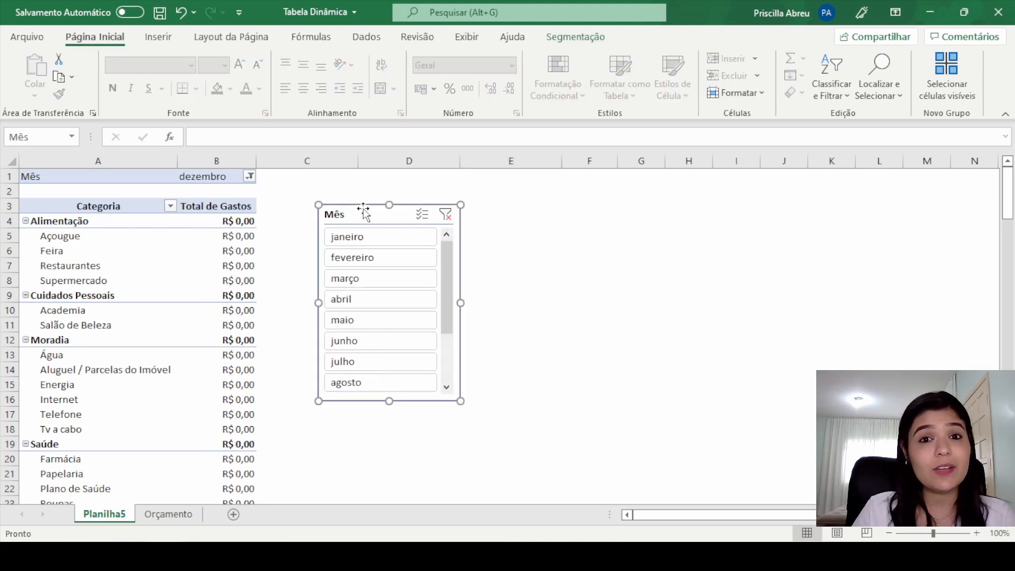
pyautogui.click(233, 266)
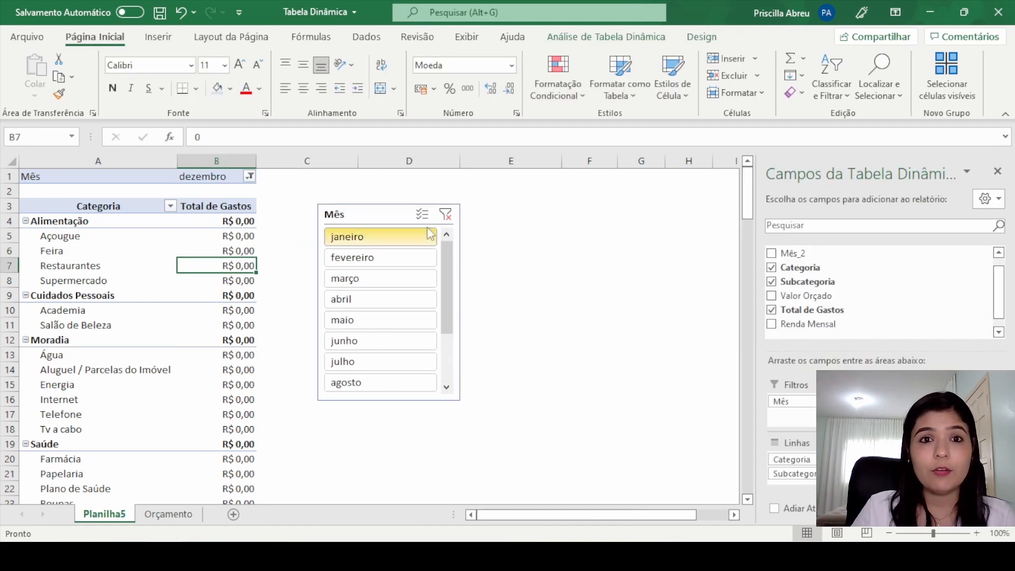
pyautogui.click(619, 37)
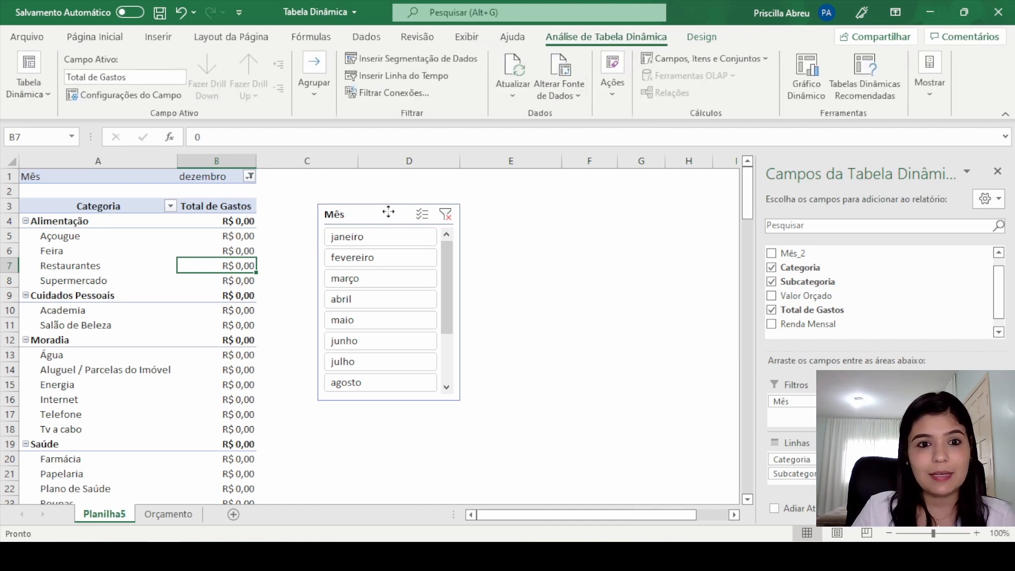
pyautogui.click(391, 215)
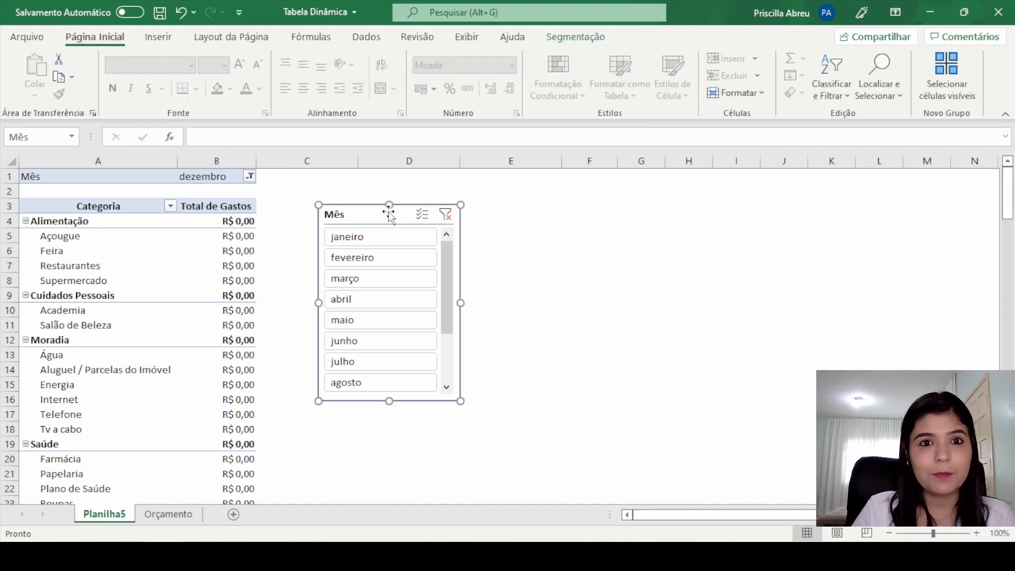
pyautogui.click(578, 41)
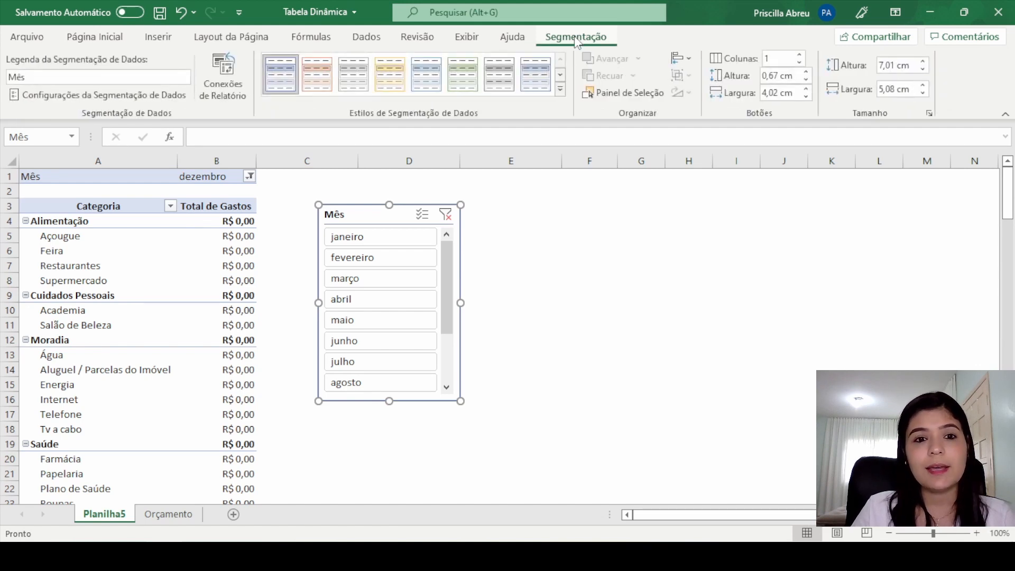
pyautogui.click(799, 55)
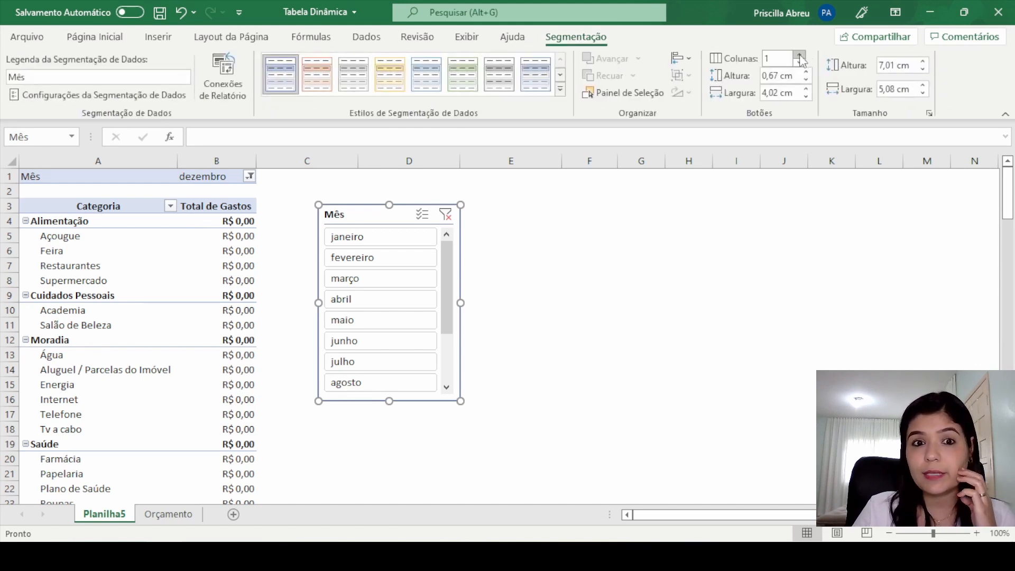
pyautogui.click(800, 55)
pyautogui.click(800, 56)
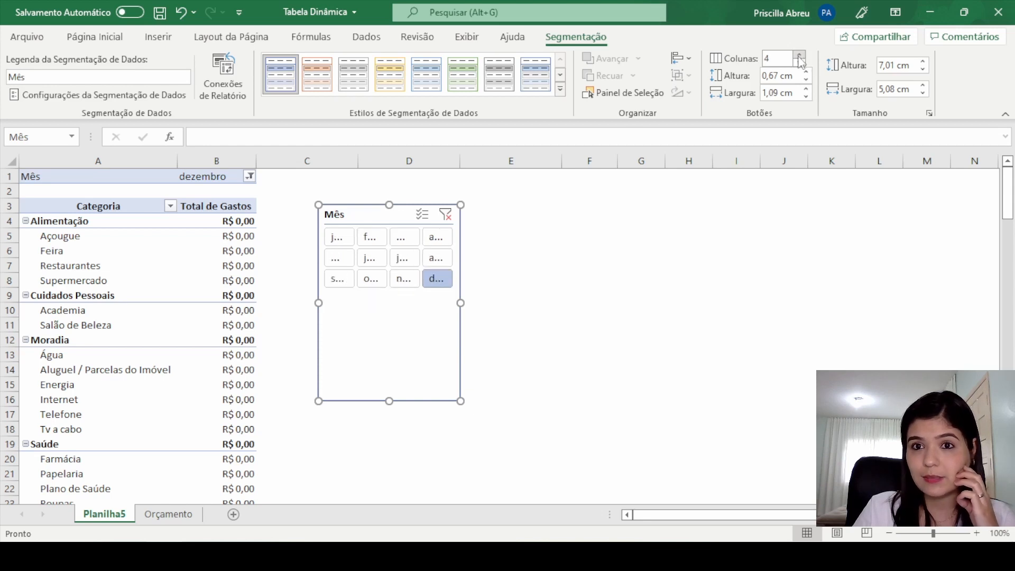
# Step: Widen the Mês slicer to about 9.6 cm and shorten it to roughly the height of its three button rows
pyautogui.moveTo(461, 303); pyautogui.dragTo(595, 296)
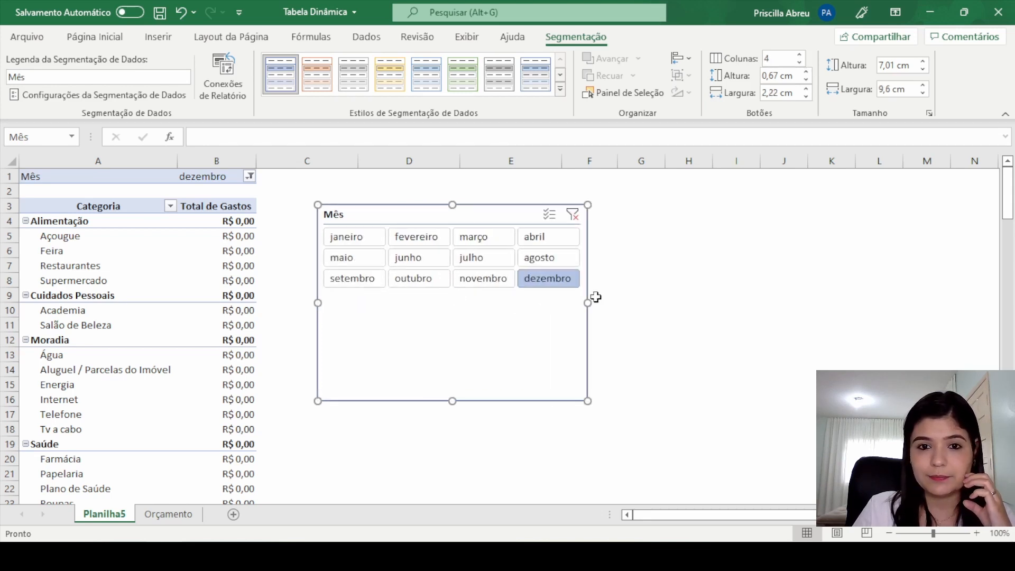
pyautogui.click(595, 297)
pyautogui.click(547, 305)
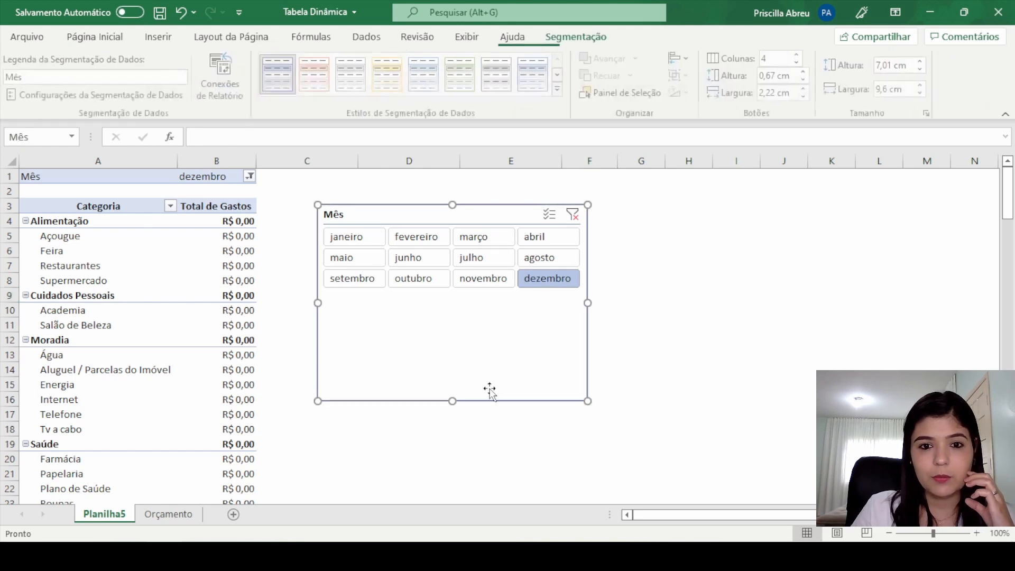
pyautogui.moveTo(454, 402); pyautogui.dragTo(457, 293)
pyautogui.click(686, 248)
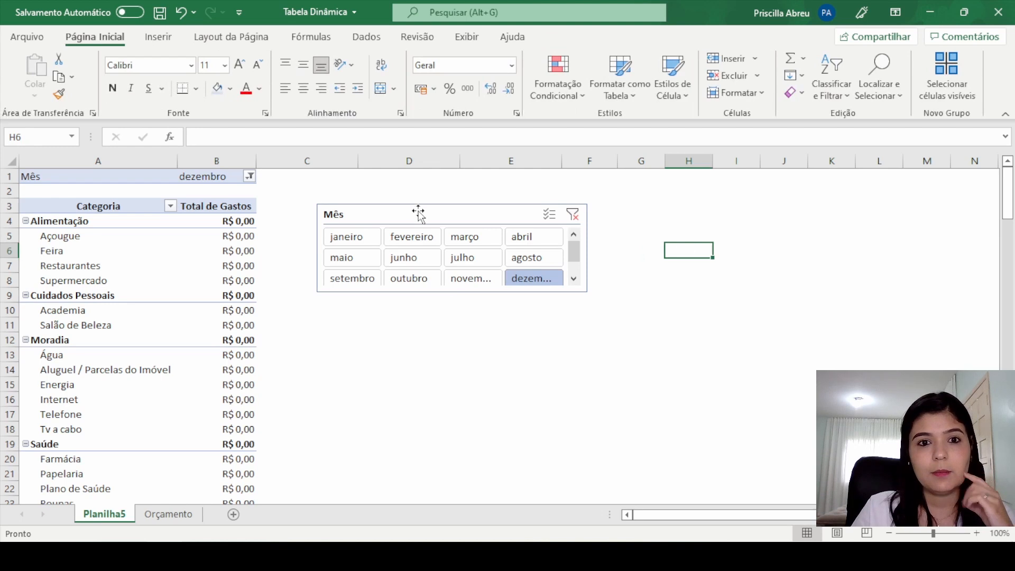
# Step: Apply the first blue style from the Escura group to the Mês slicer and increase its height to about 3.44 cm
pyautogui.click(483, 206)
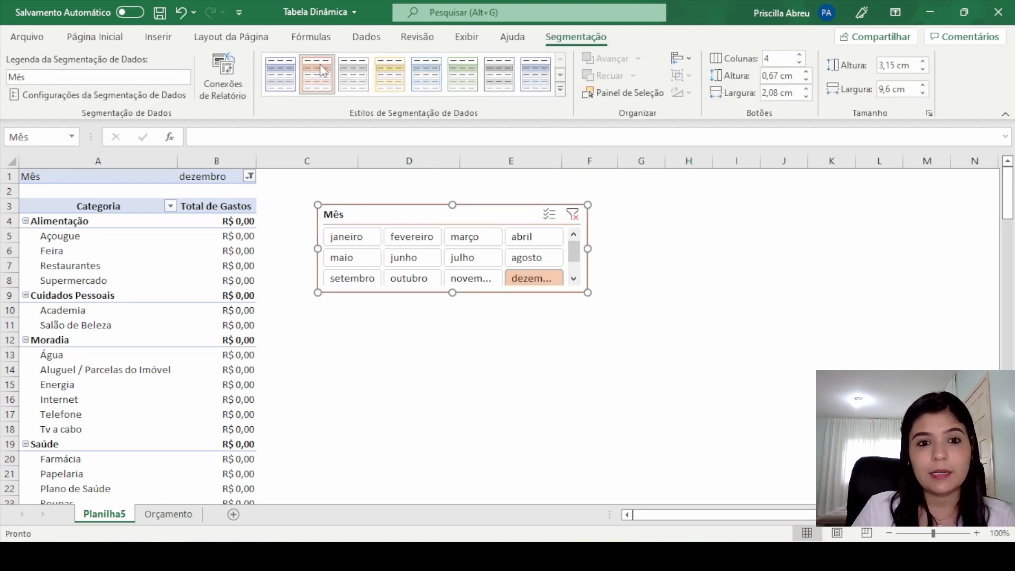
pyautogui.click(535, 74)
pyautogui.click(559, 90)
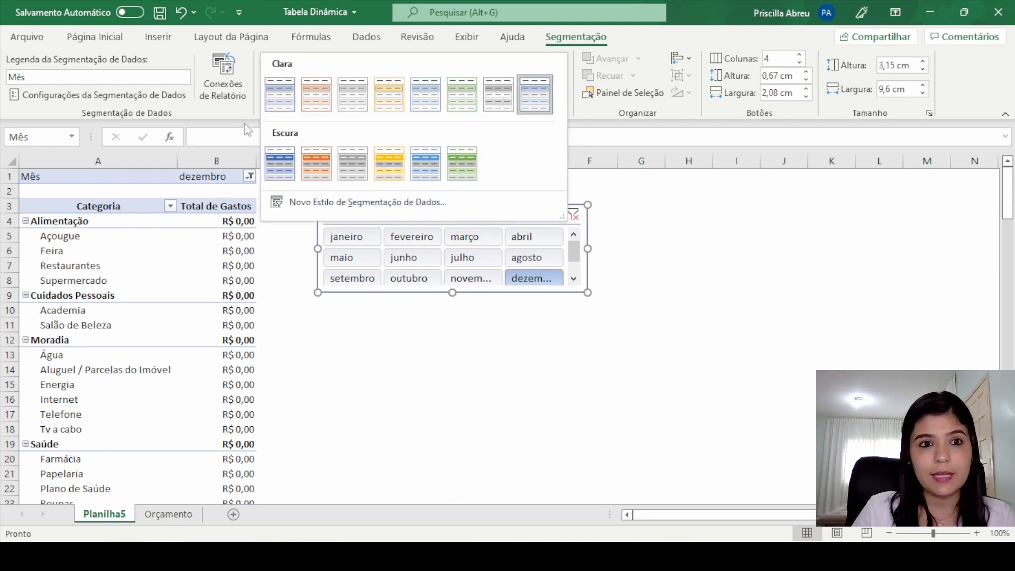
pyautogui.click(280, 165)
pyautogui.click(736, 280)
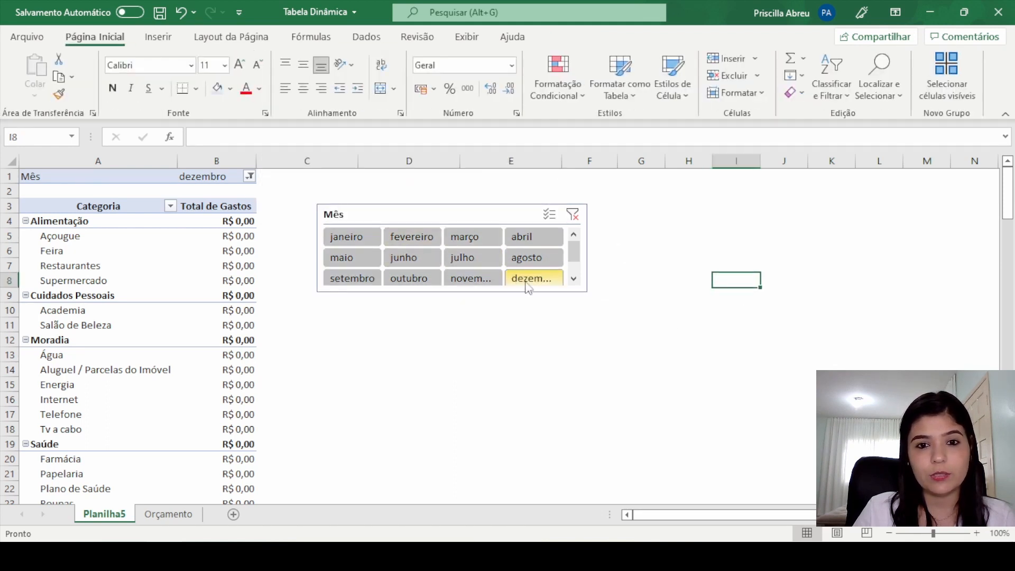
pyautogui.click(489, 212)
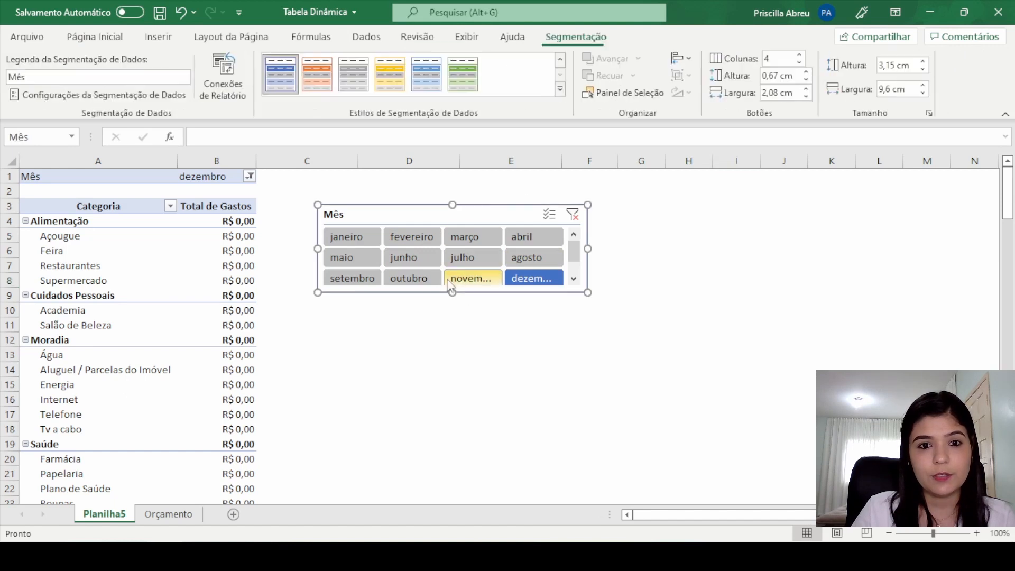
pyautogui.moveTo(451, 291); pyautogui.dragTo(452, 301)
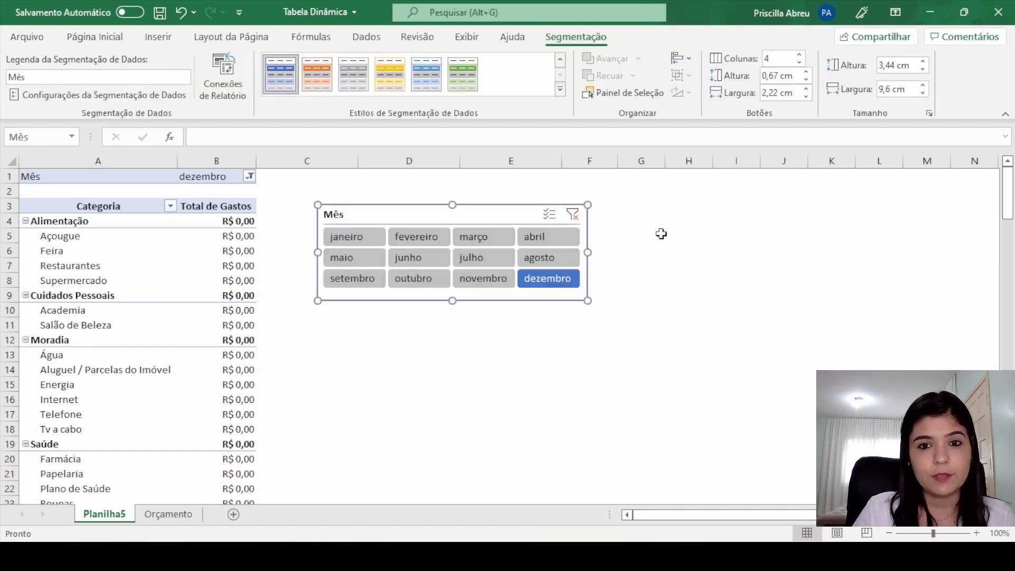
# Step: Filter the pivot table through every month from janeiro to dezembro, followed by janeiro again and finally novembro
pyautogui.click(364, 236)
pyautogui.click(420, 242)
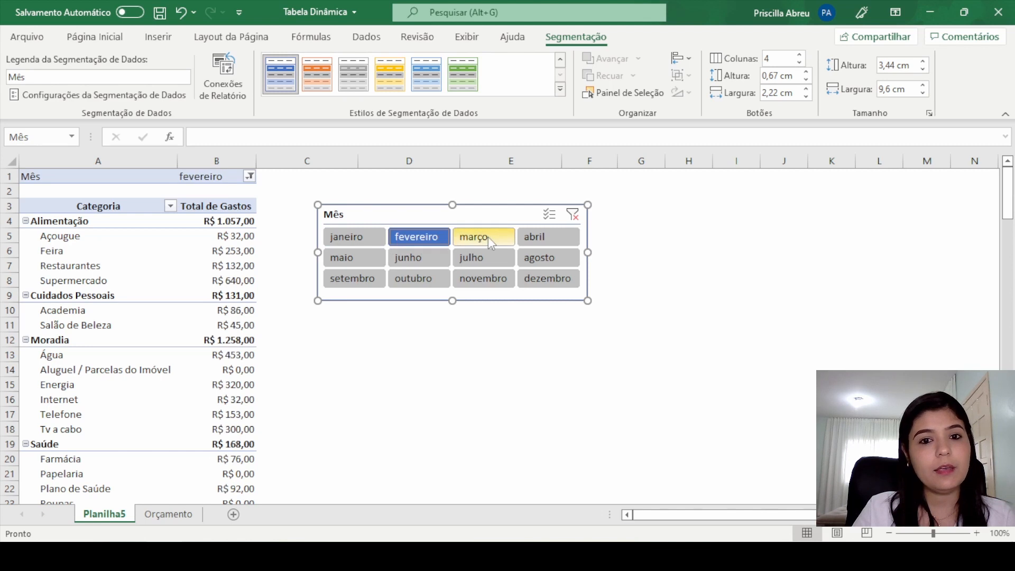
pyautogui.click(484, 236)
pyautogui.click(547, 236)
pyautogui.click(359, 257)
pyautogui.click(422, 259)
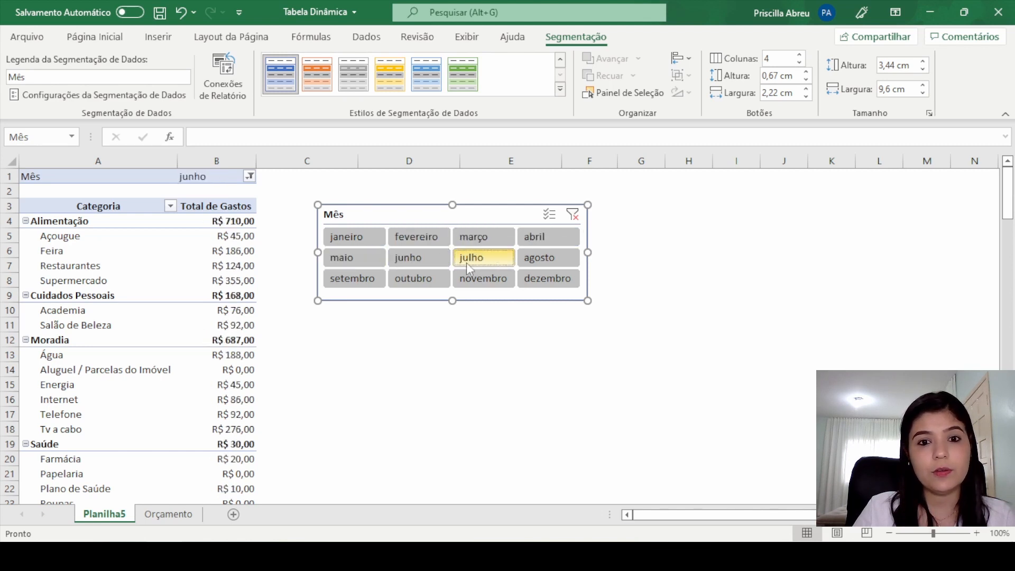
pyautogui.click(484, 259)
pyautogui.click(547, 259)
pyautogui.click(354, 279)
pyautogui.click(418, 278)
pyautogui.click(495, 280)
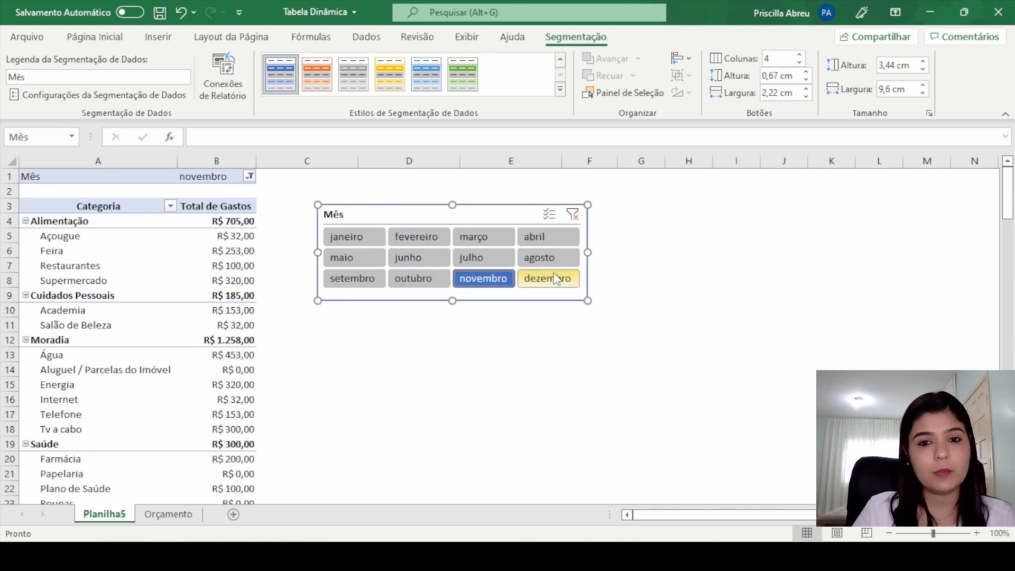
pyautogui.click(555, 279)
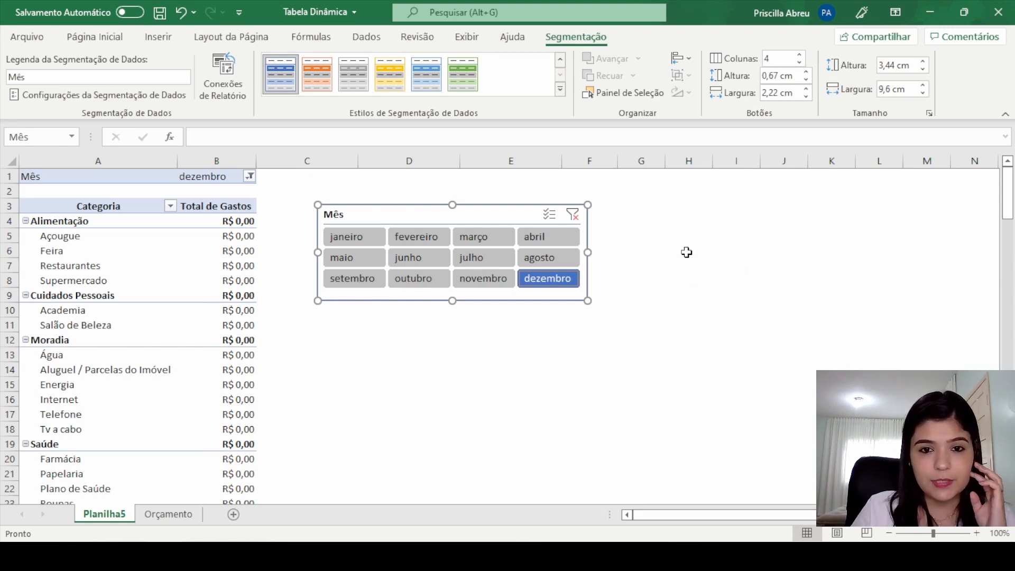
pyautogui.click(346, 236)
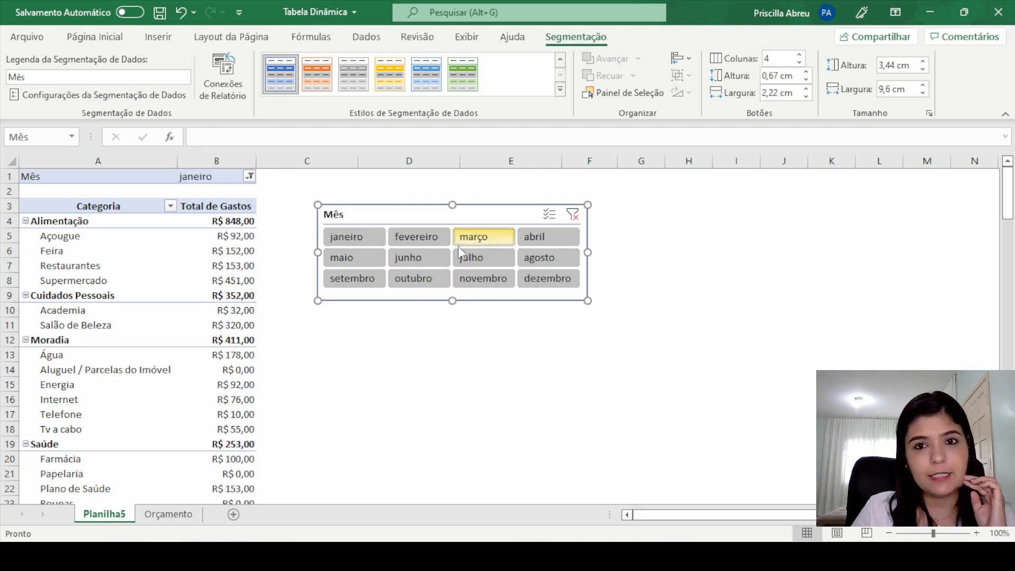
pyautogui.click(483, 278)
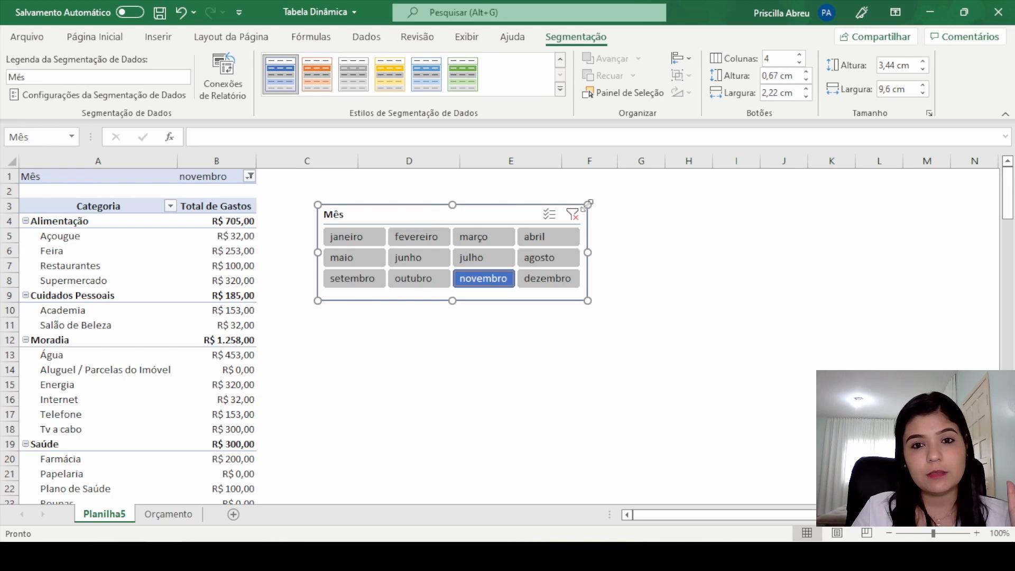
# Step: Hide the Mês slicer's header in its settings and shorten the slicer to about 2.7 cm
pyautogui.rightClick(459, 216)
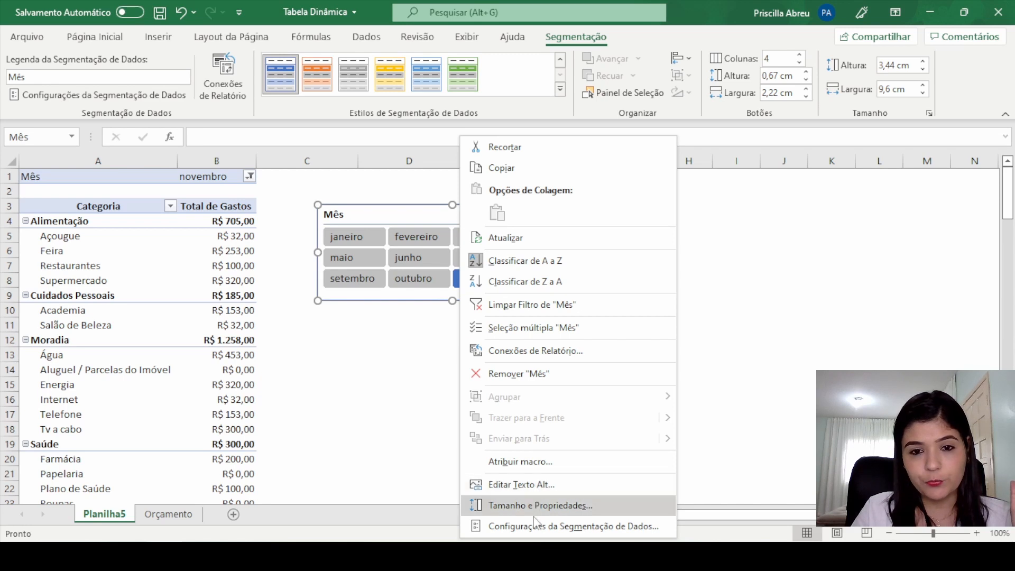
pyautogui.click(624, 532)
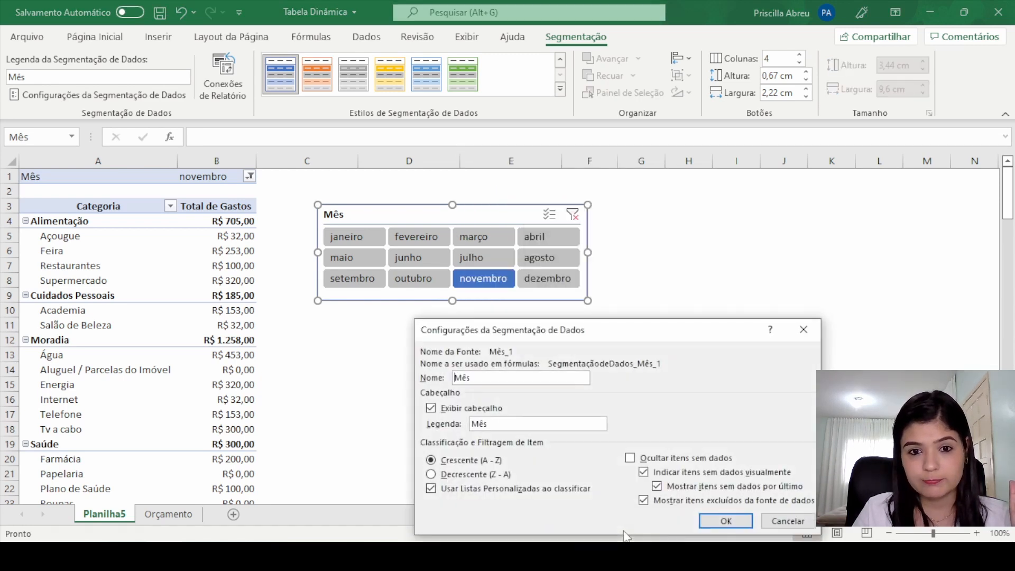
pyautogui.moveTo(606, 338); pyautogui.dragTo(674, 196)
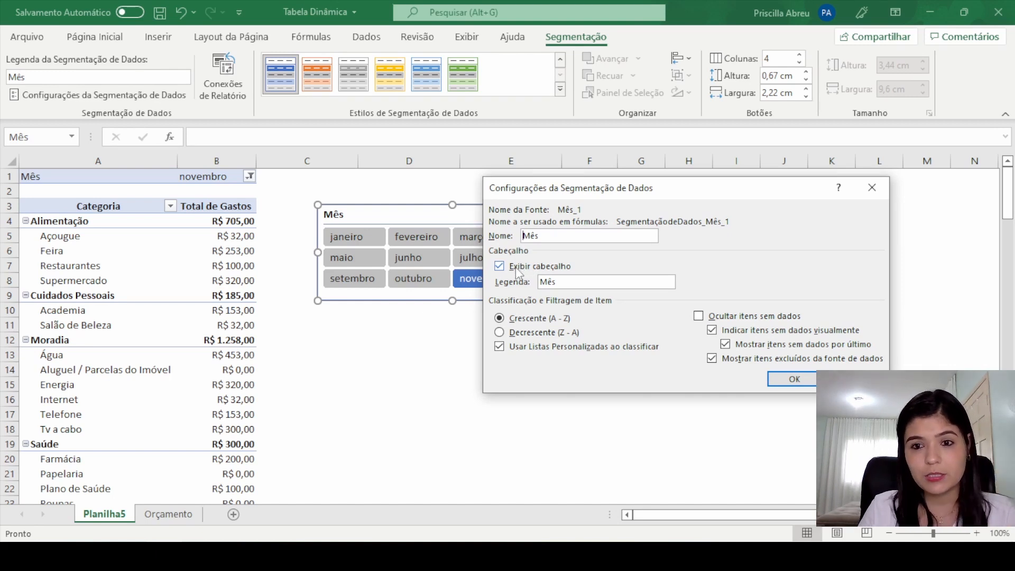
pyautogui.click(499, 266)
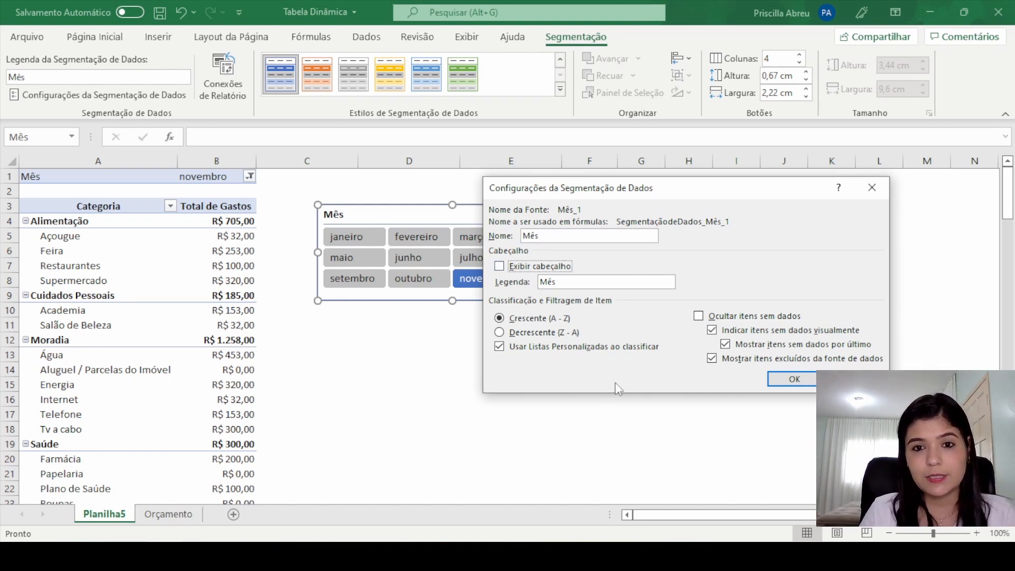
pyautogui.moveTo(689, 199); pyautogui.dragTo(719, 201)
pyautogui.click(837, 390)
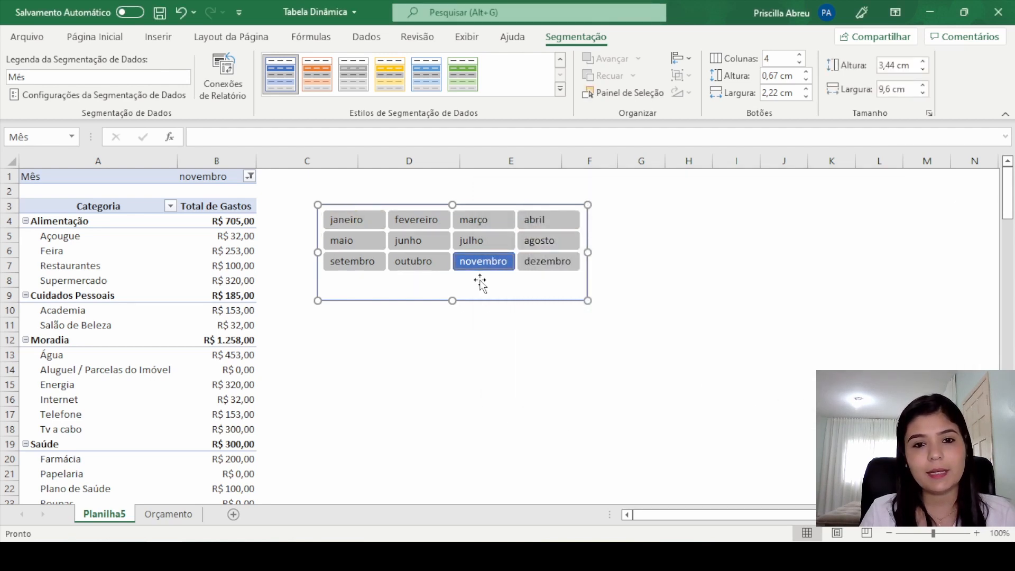
pyautogui.moveTo(453, 278); pyautogui.dragTo(453, 279)
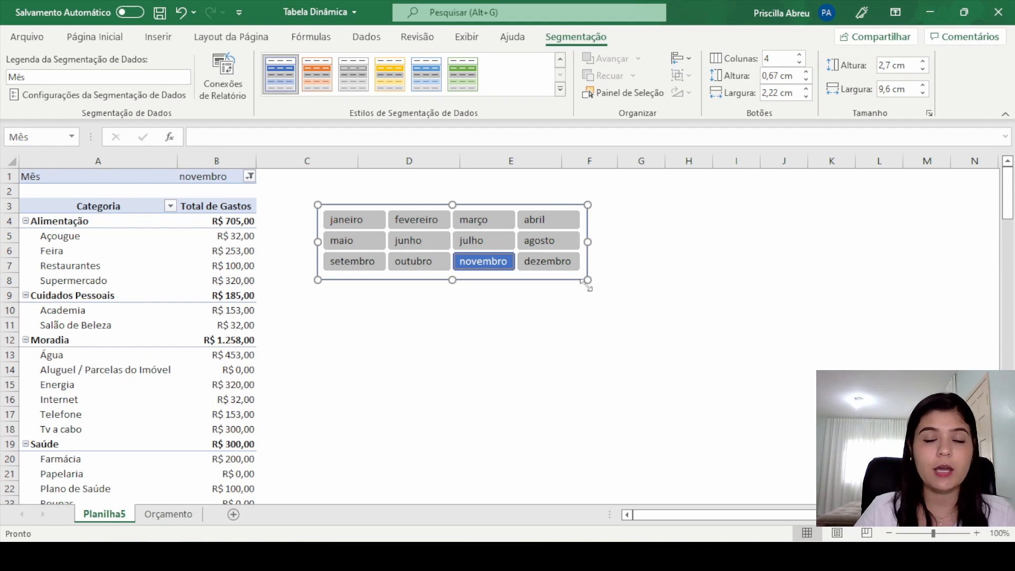
pyautogui.click(637, 250)
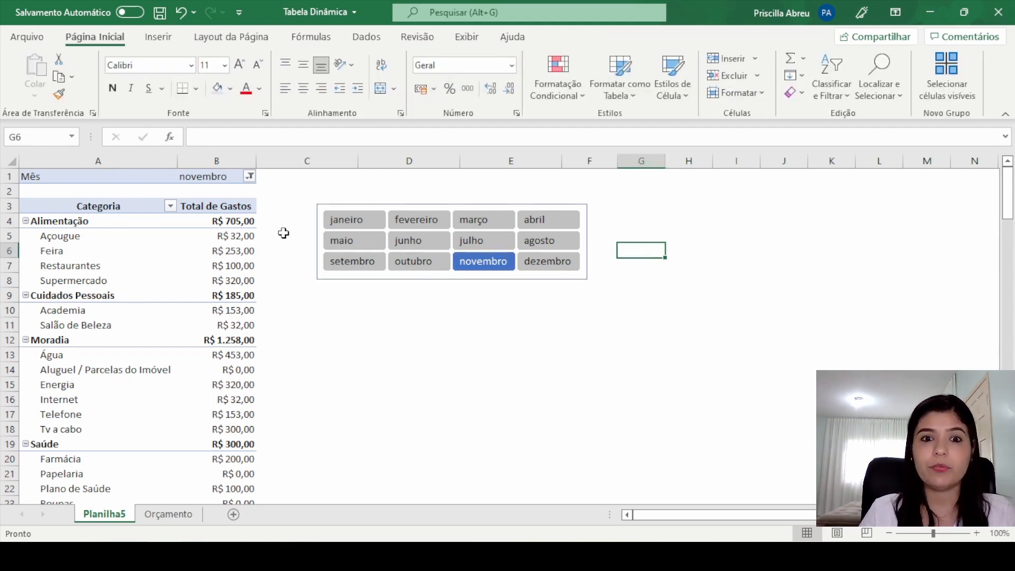
# Step: Filter the pivot table by successive months in the slicer, starting at janeiro and ending on agosto
pyautogui.click(359, 221)
pyautogui.click(406, 222)
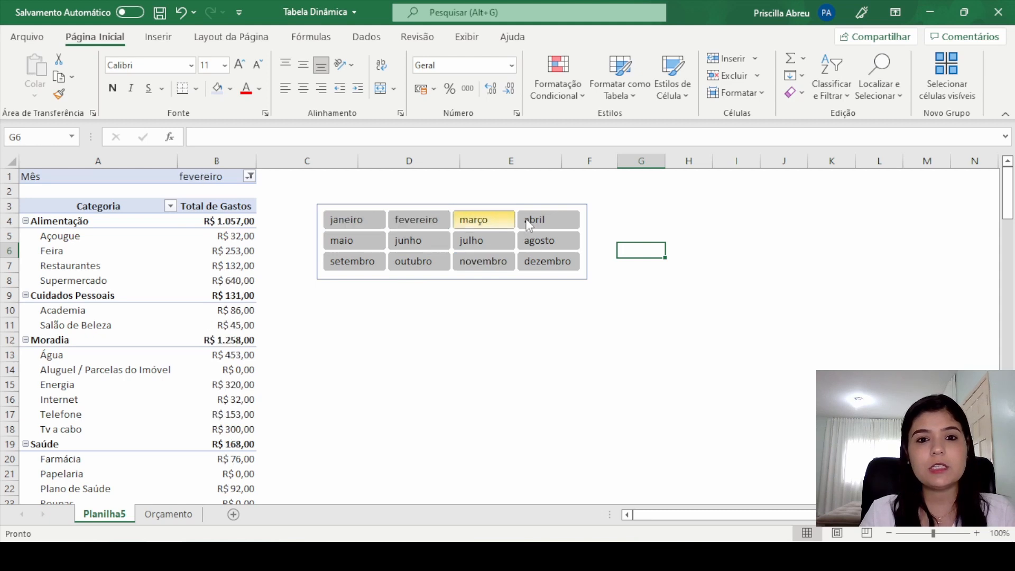
pyautogui.click(535, 220)
pyautogui.click(353, 241)
pyautogui.click(417, 241)
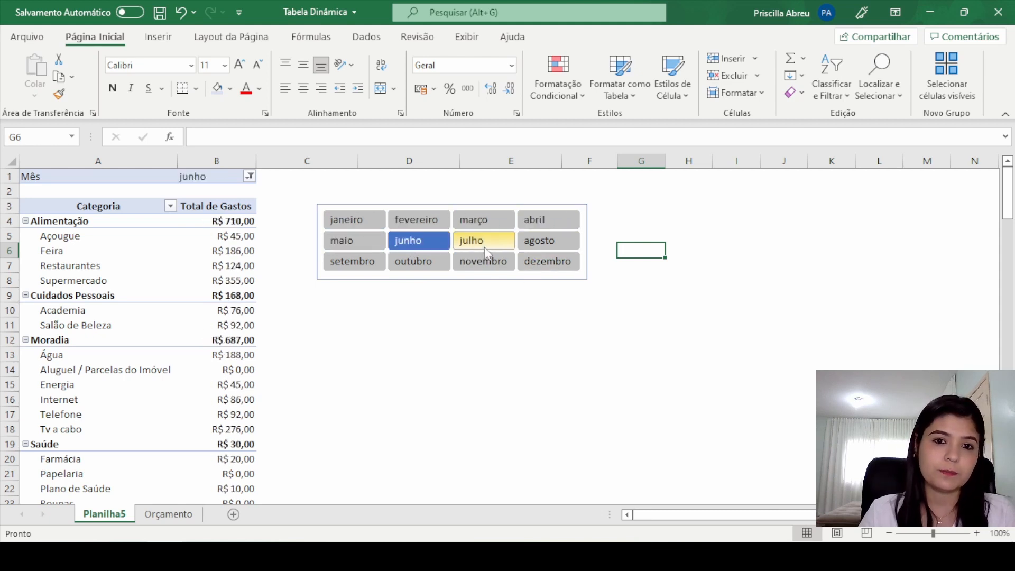
pyautogui.click(480, 242)
pyautogui.click(547, 244)
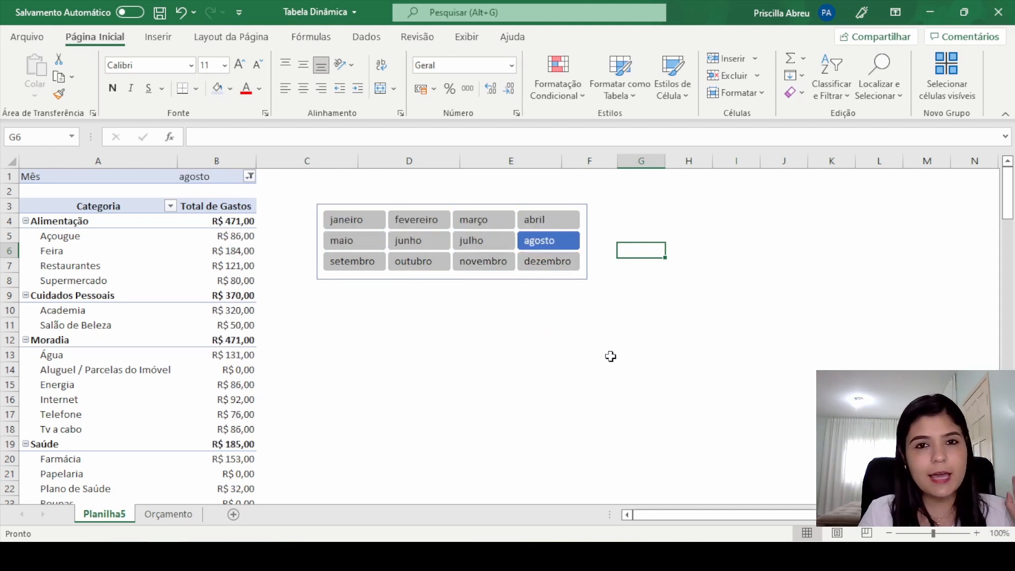
# Step: Move the month slicer farther from the pivot table, over columns E to I and starting at row 1
pyautogui.moveTo(375, 206); pyautogui.dragTo(338, 199)
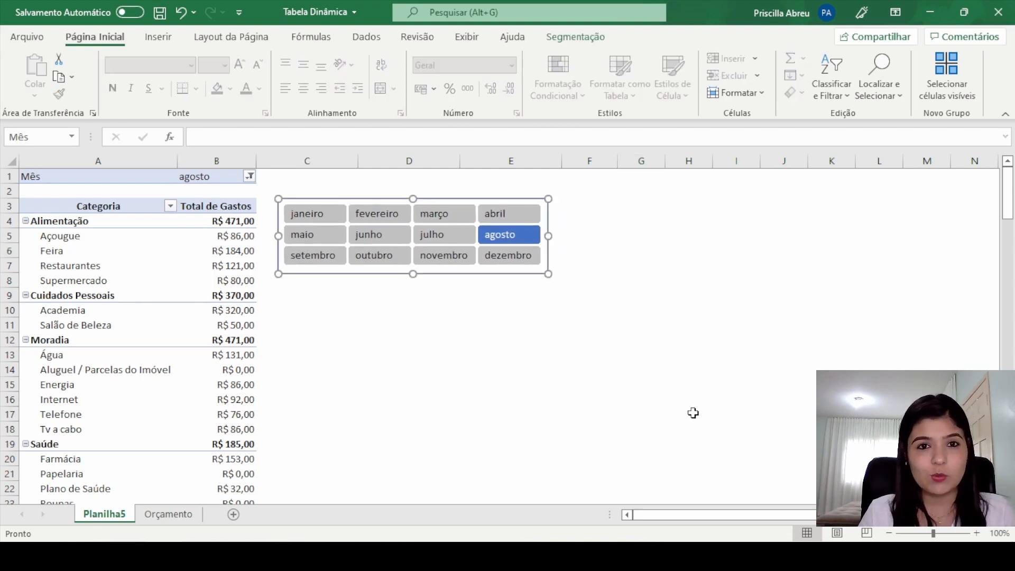
pyautogui.click(639, 373)
pyautogui.moveTo(370, 198); pyautogui.dragTo(571, 174)
pyautogui.click(659, 365)
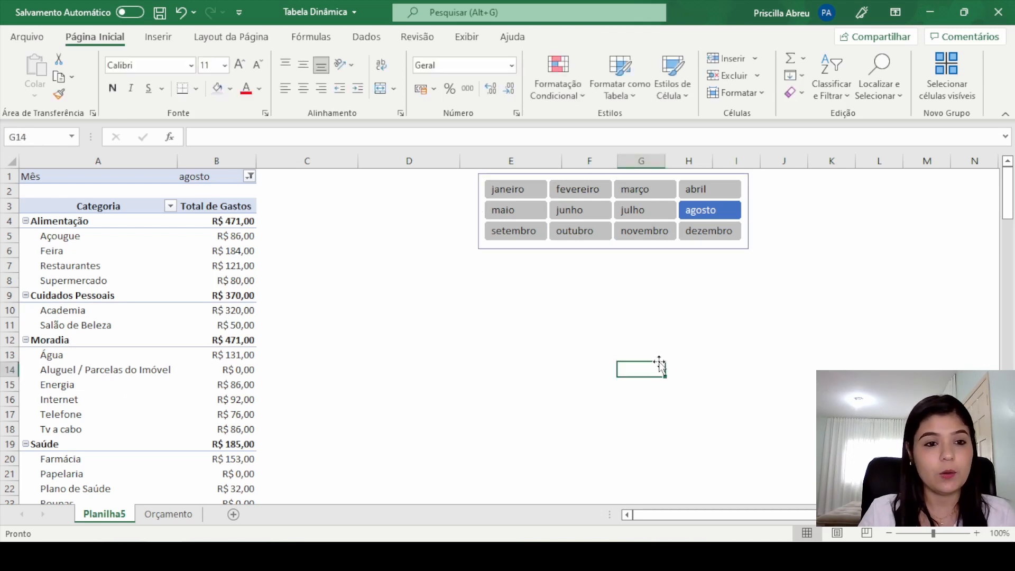
# Step: Zoom the worksheet to 120% and select the Açougue amount under Total de Gastos in the pivot table
pyautogui.click(977, 533)
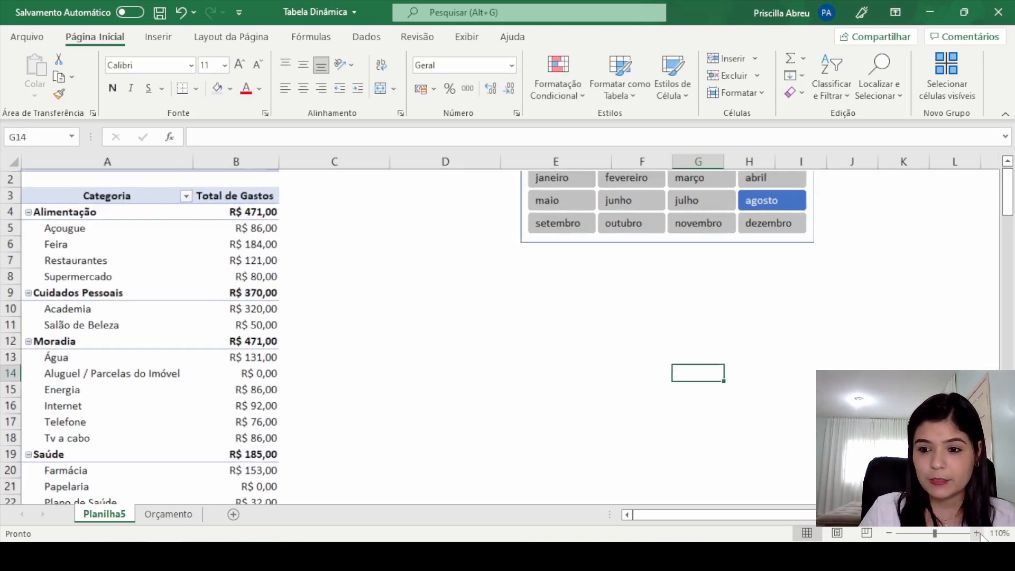
pyautogui.click(977, 534)
pyautogui.scroll(1, 467, 356)
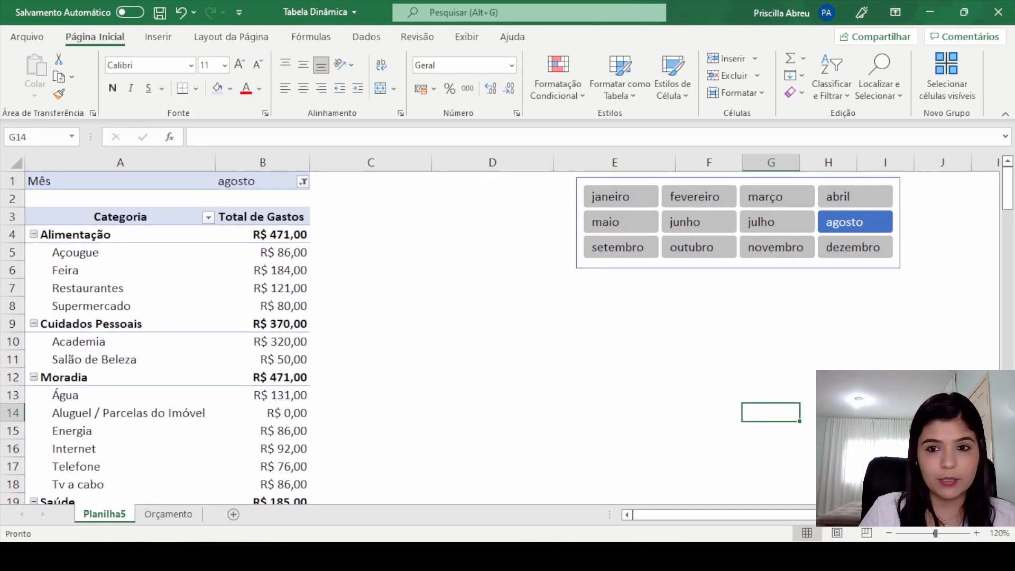
pyautogui.click(977, 533)
pyautogui.scroll(1, 616, 373)
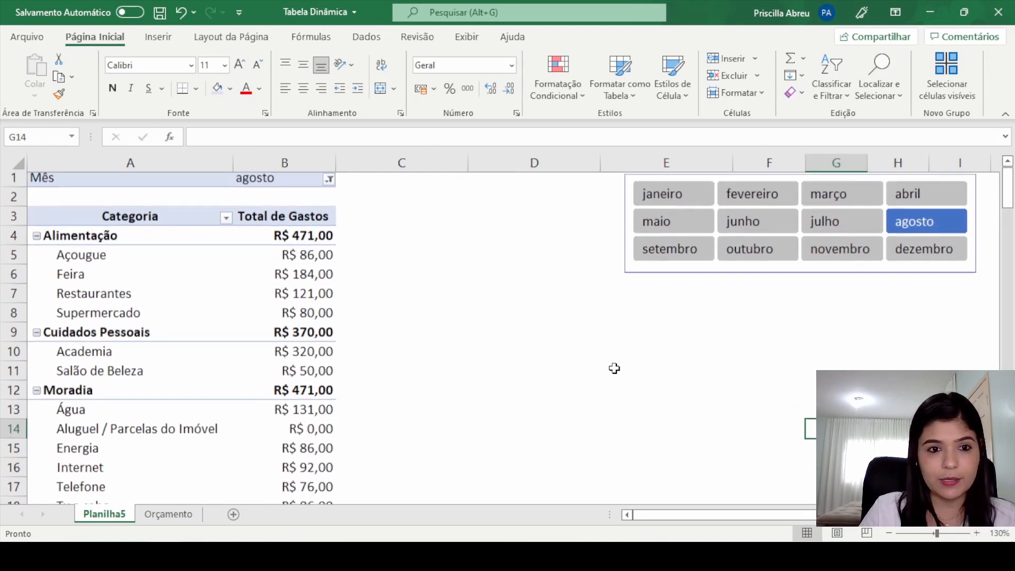
pyautogui.click(889, 534)
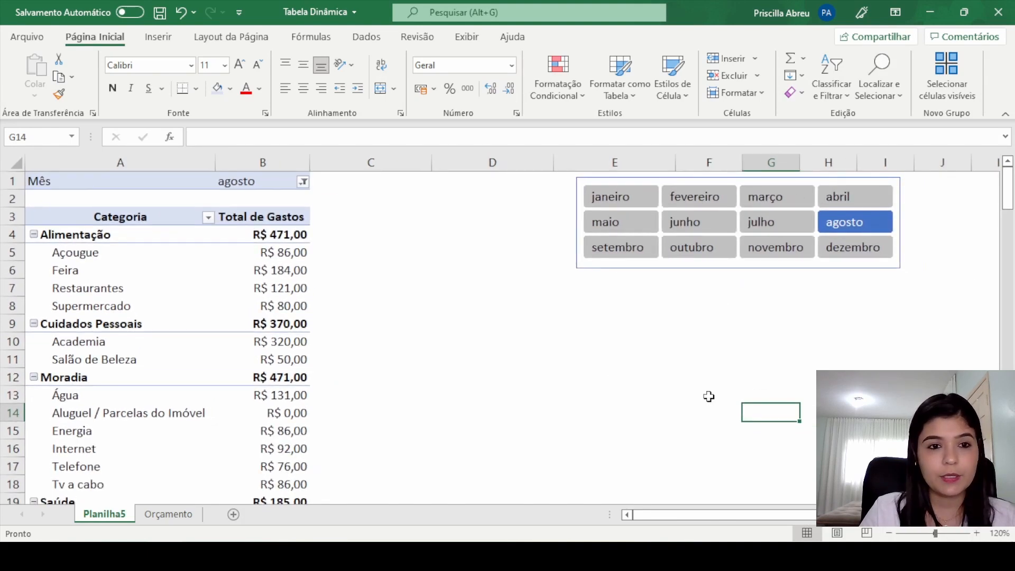
pyautogui.click(235, 253)
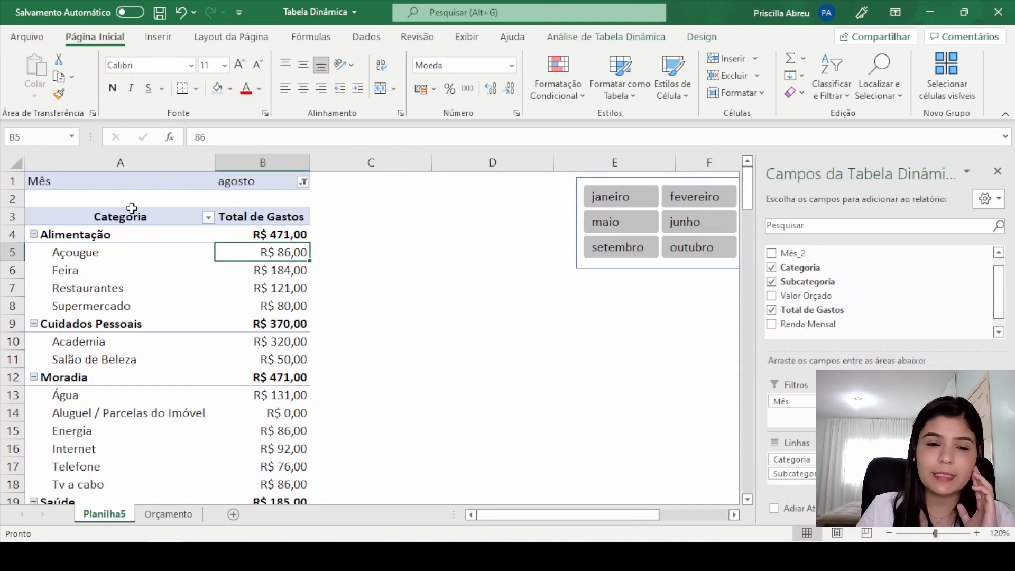
pyautogui.moveTo(244, 342)
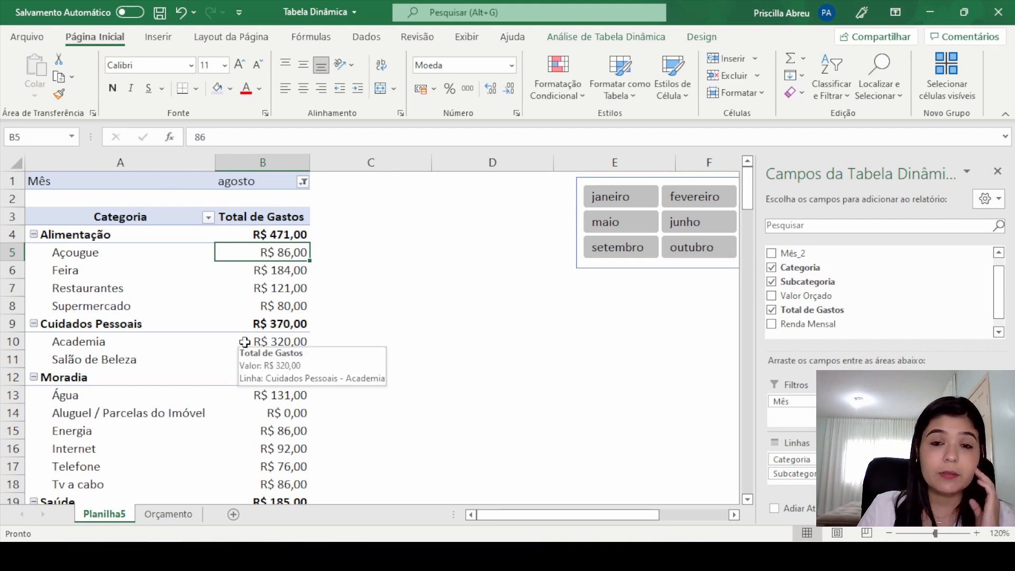
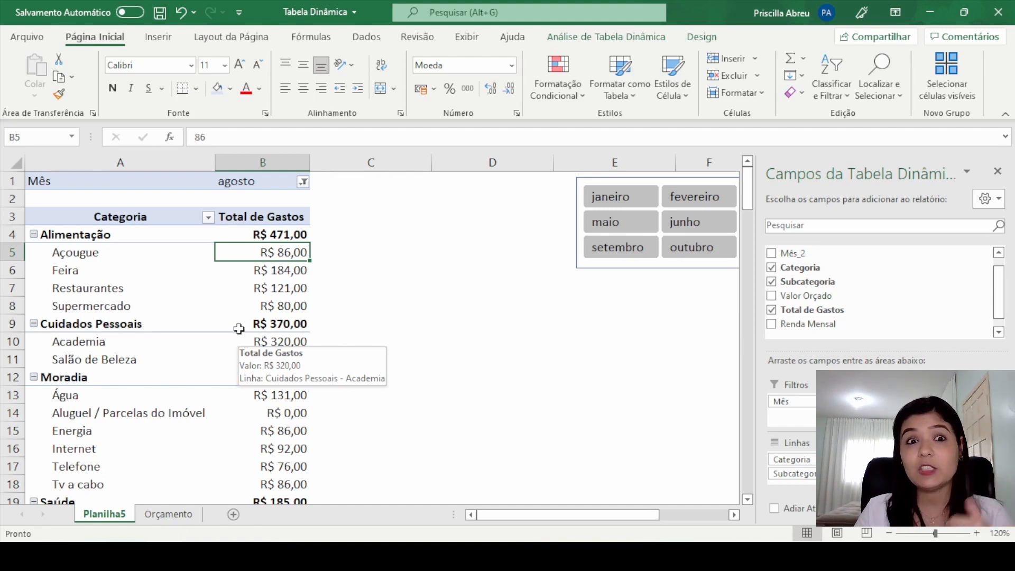
# Step: Apply the light blue pivot table style with an outlined header row, from the second row of the Clara group
pyautogui.click(703, 34)
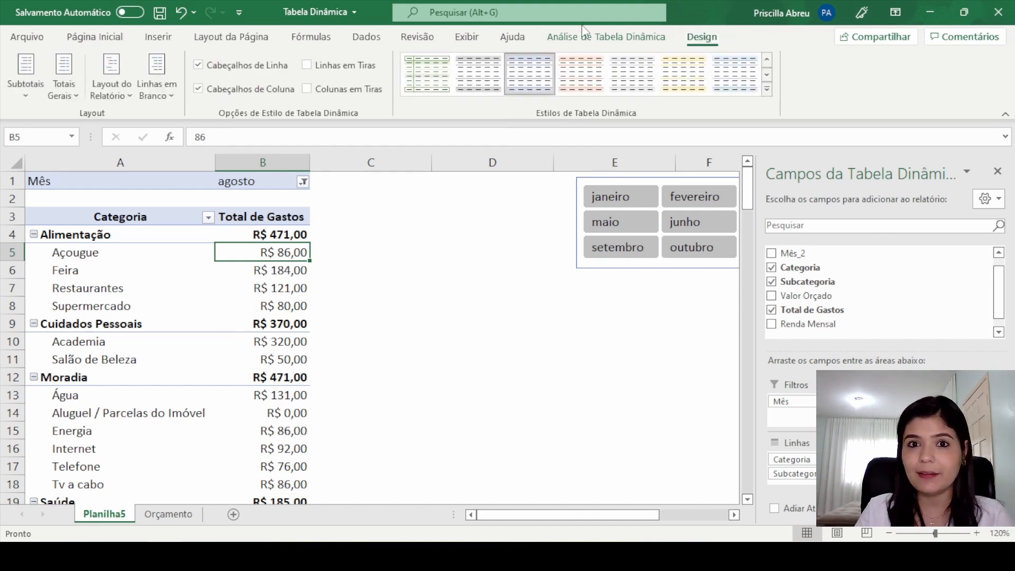
pyautogui.click(209, 300)
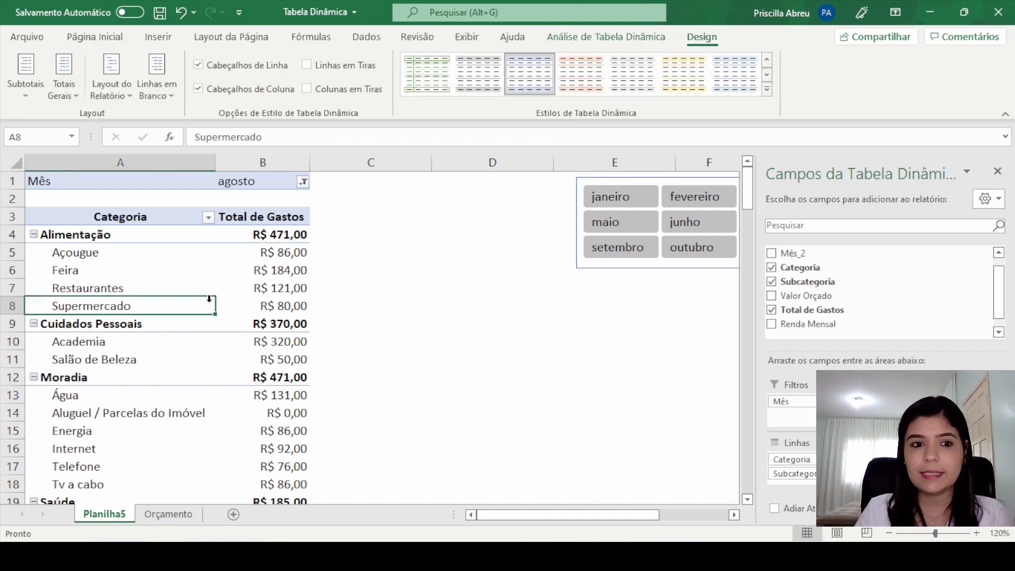
pyautogui.click(628, 41)
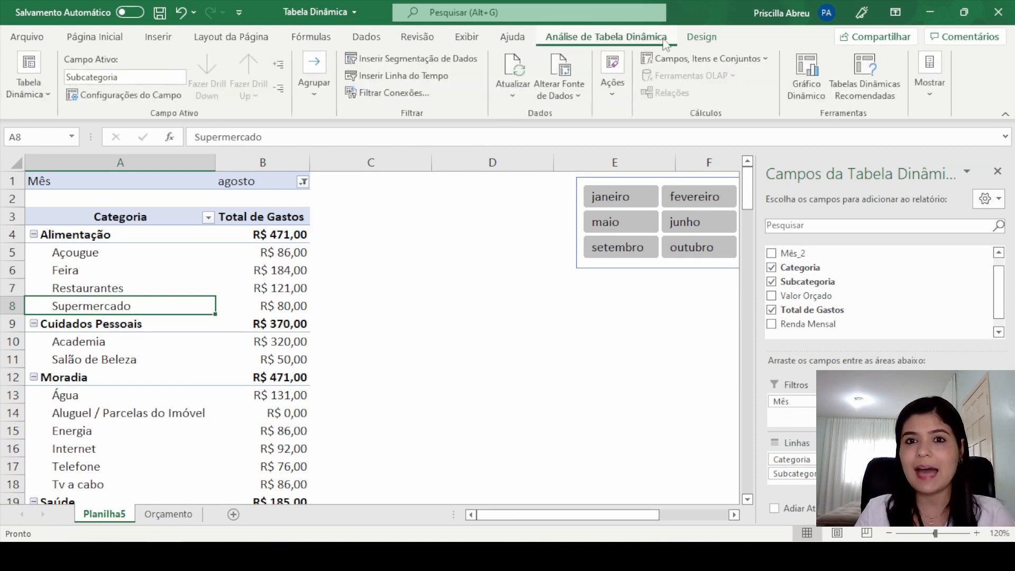
pyautogui.click(694, 41)
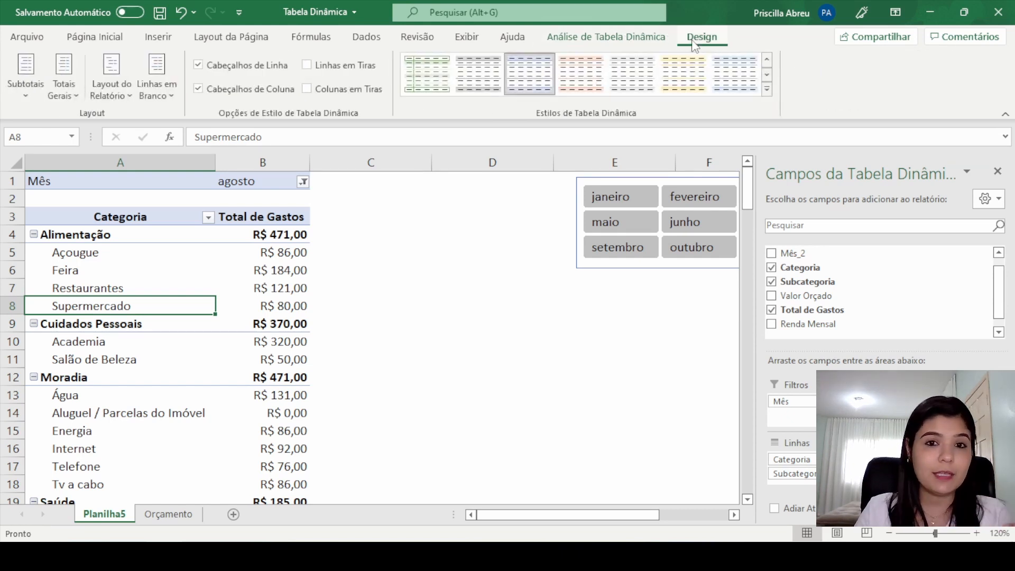
pyautogui.click(765, 91)
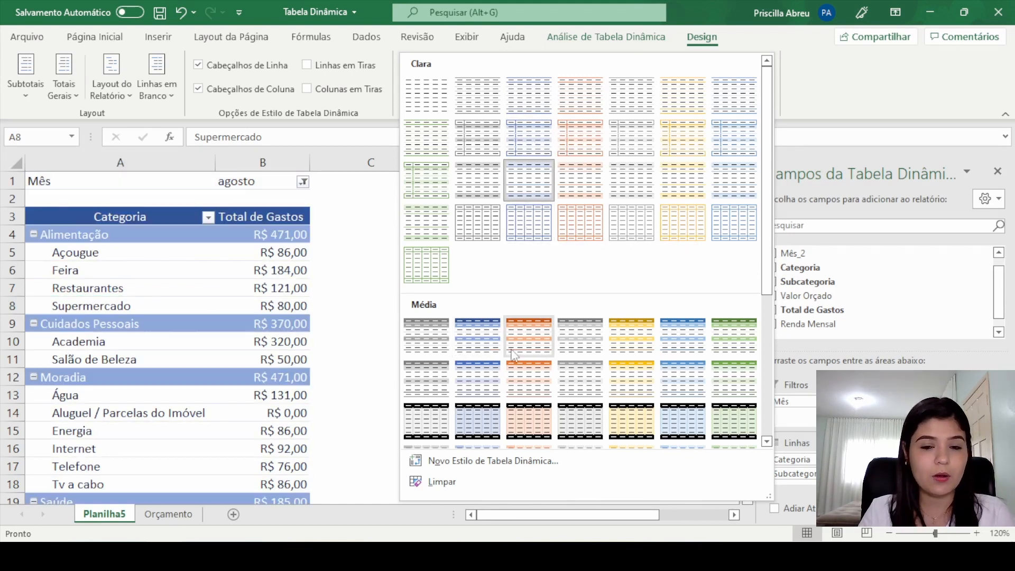
pyautogui.click(531, 132)
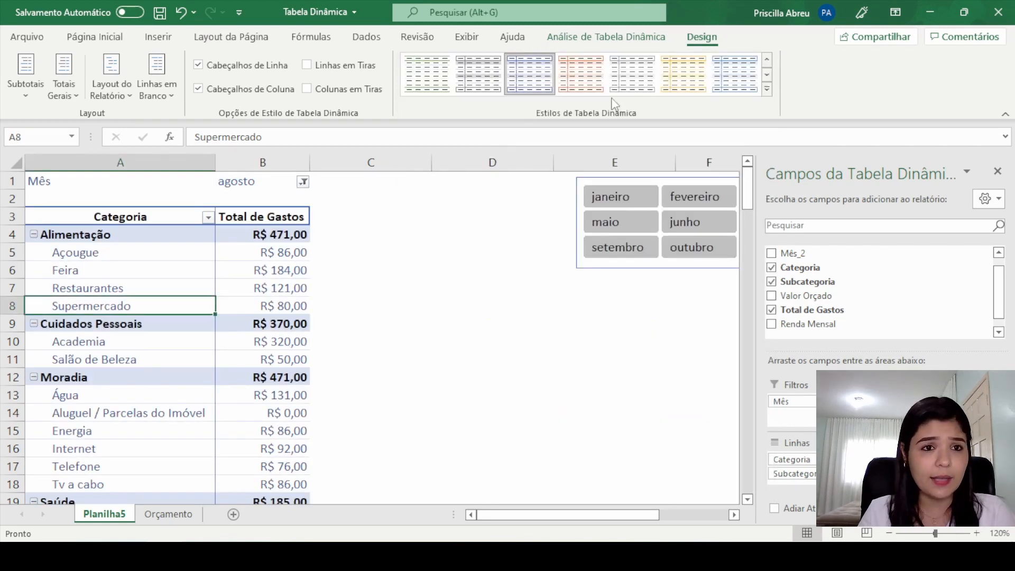
# Step: Try switching the pivot table's row header, banded column and column header style options, restoring each one
pyautogui.click(198, 65)
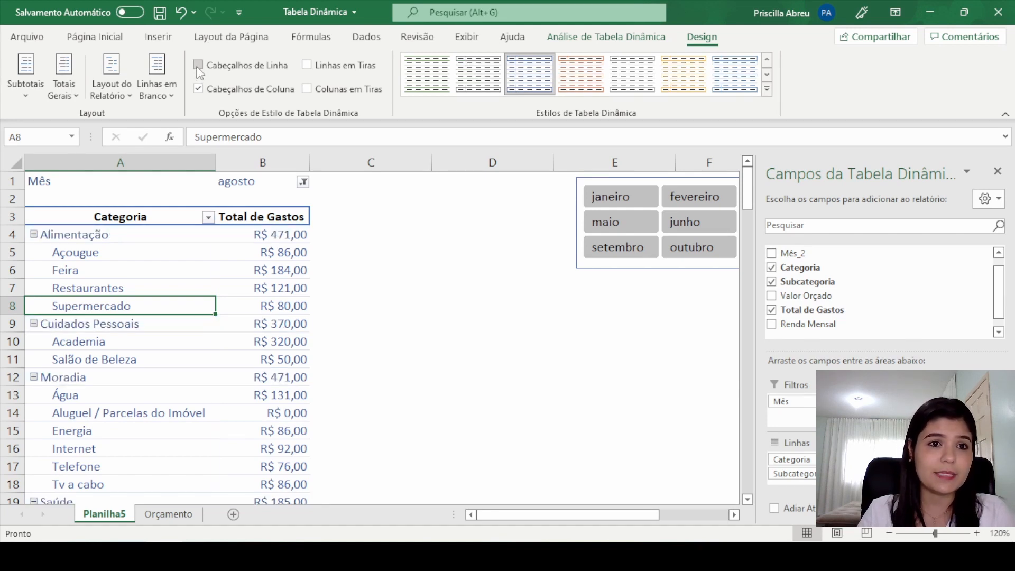
pyautogui.click(198, 66)
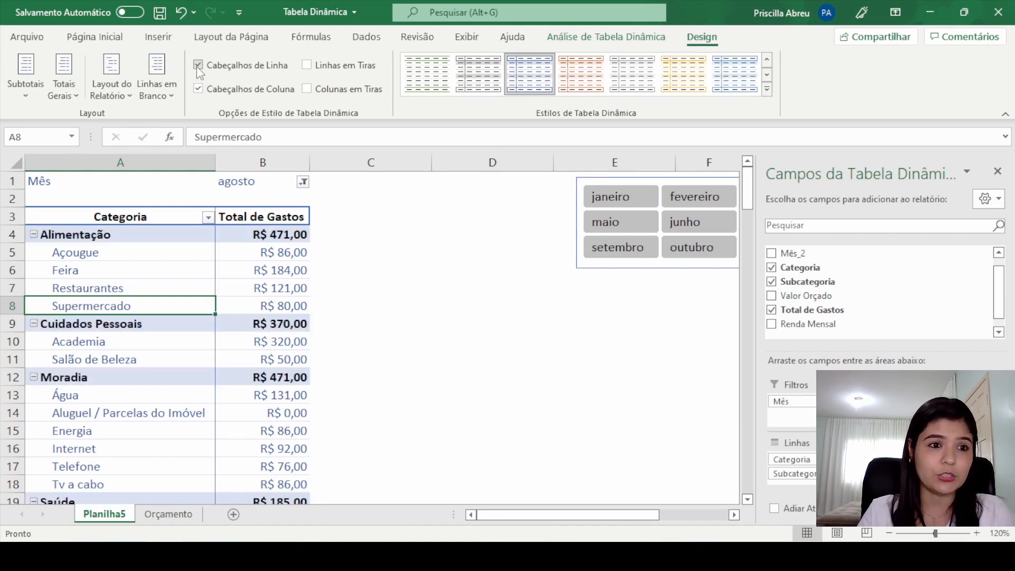
pyautogui.click(307, 89)
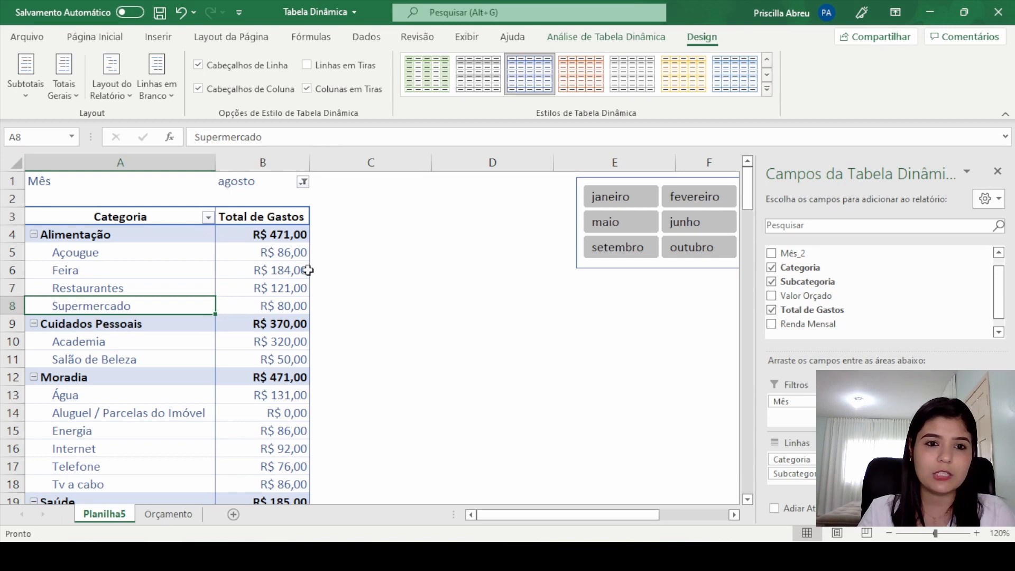
pyautogui.click(306, 89)
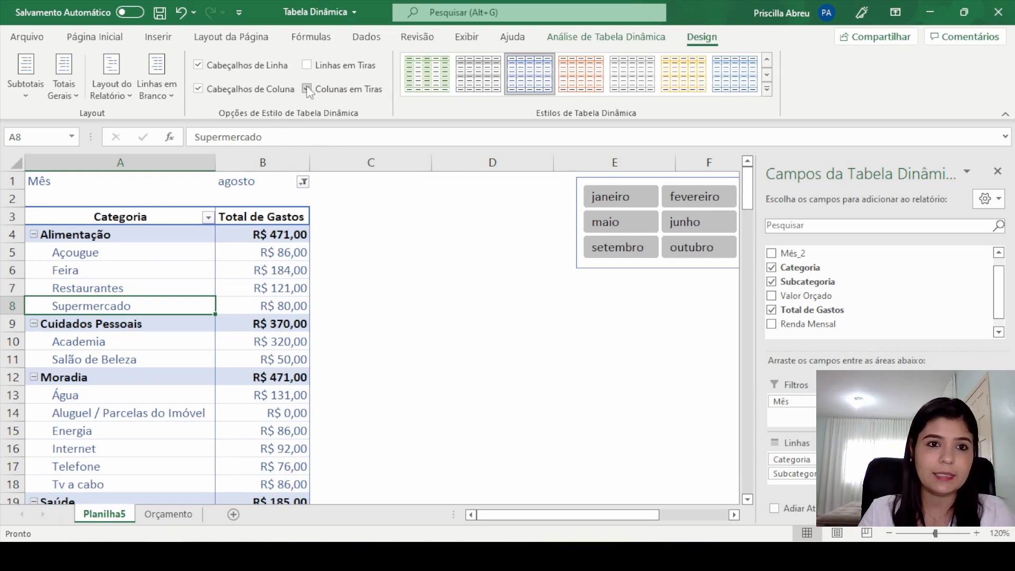
pyautogui.click(199, 89)
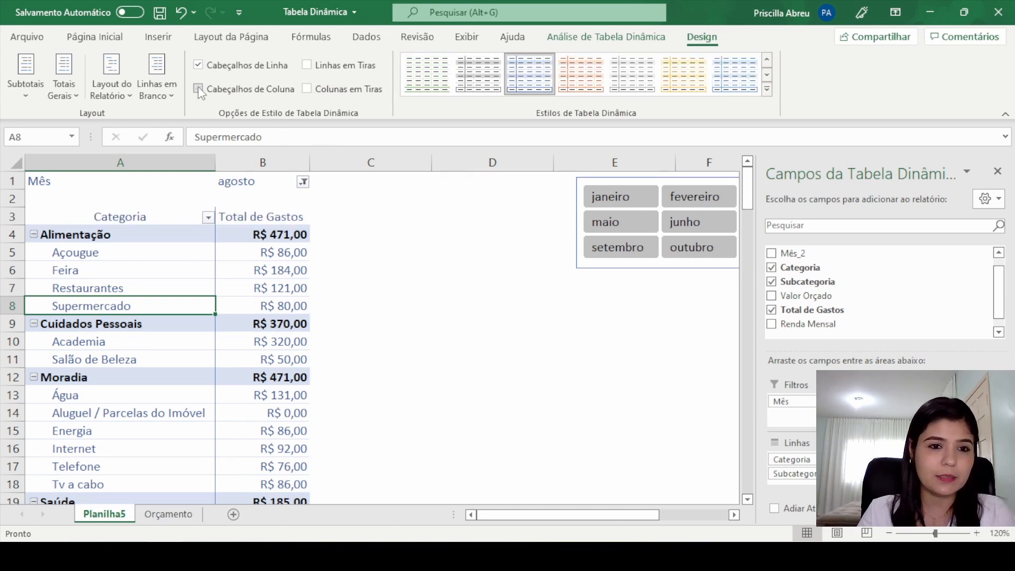
pyautogui.click(198, 89)
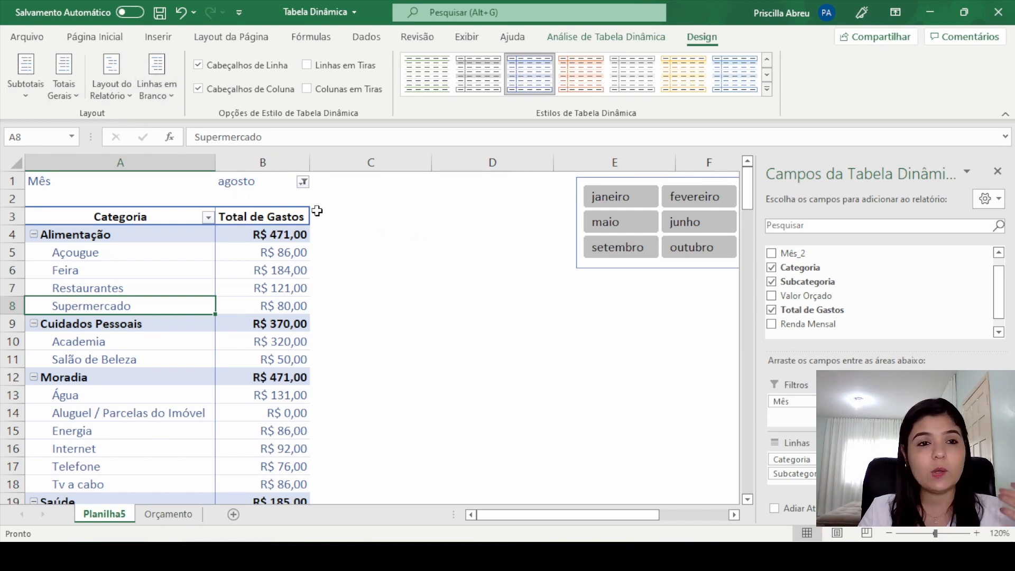
# Step: Close the pivot table field list and check the Alimentação, Cuidados Pessoais and Moradia subtotals in turn
pyautogui.click(998, 171)
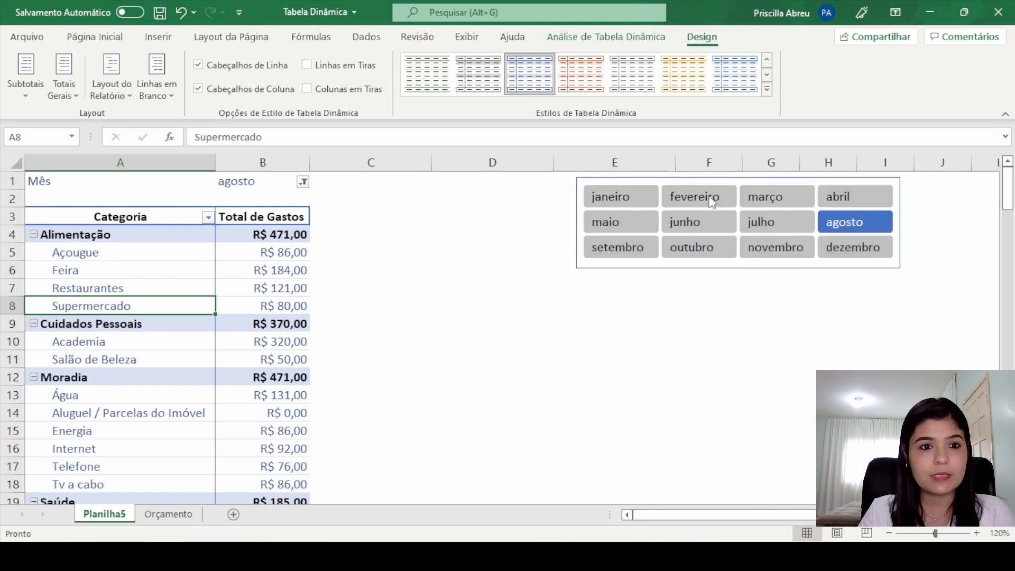
pyautogui.click(148, 273)
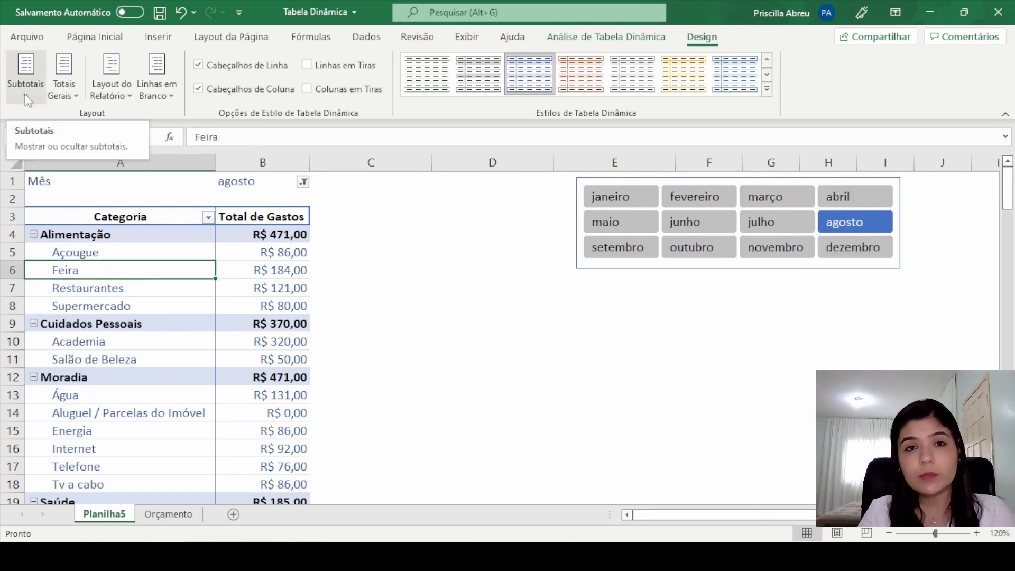
pyautogui.click(296, 234)
pyautogui.click(293, 324)
pyautogui.click(289, 373)
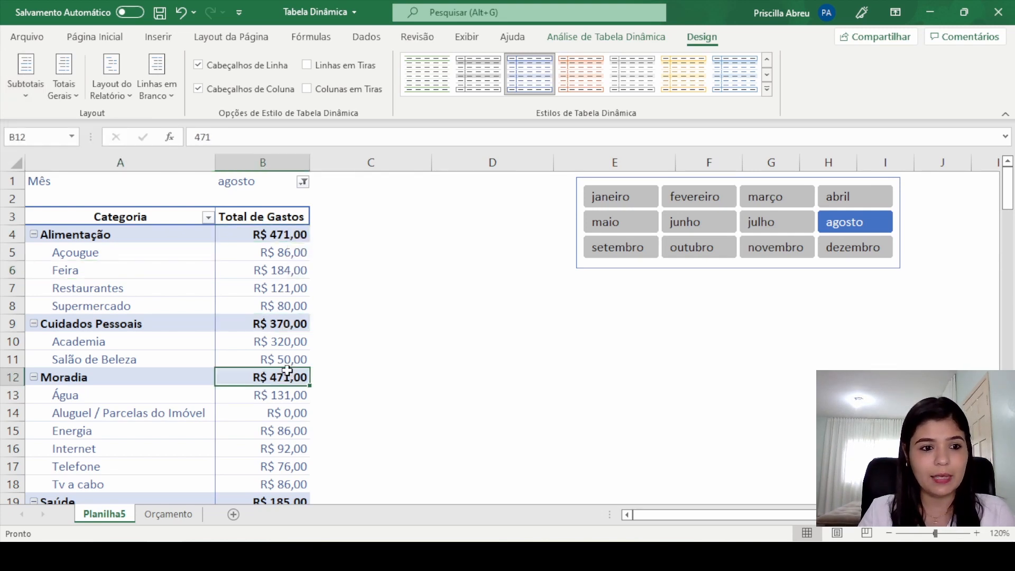
pyautogui.scroll(-6, 286, 364)
pyautogui.scroll(6, 280, 360)
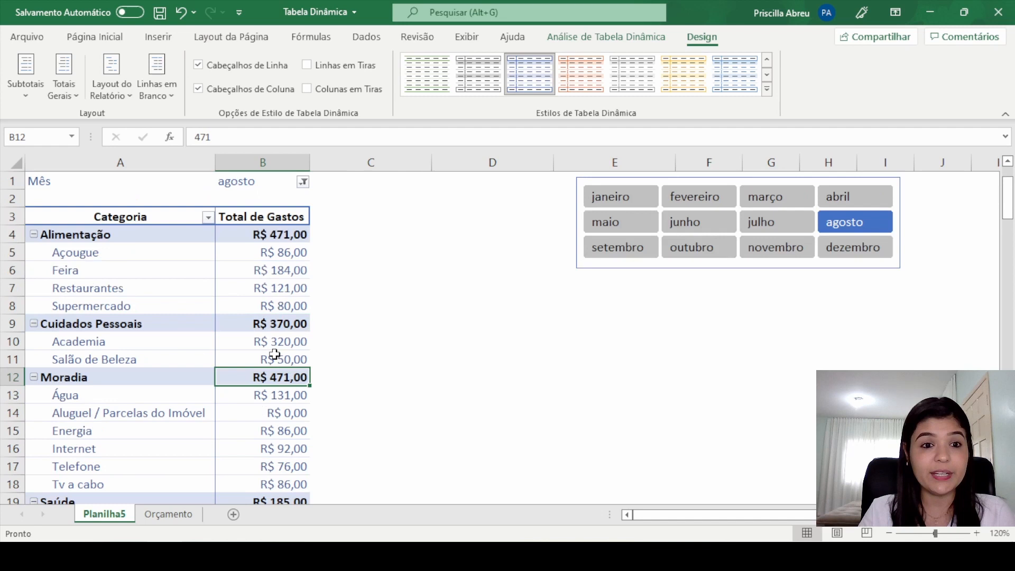
# Step: Turn off all subtotals in the pivot table and check the category rows
pyautogui.click(279, 271)
pyautogui.click(23, 98)
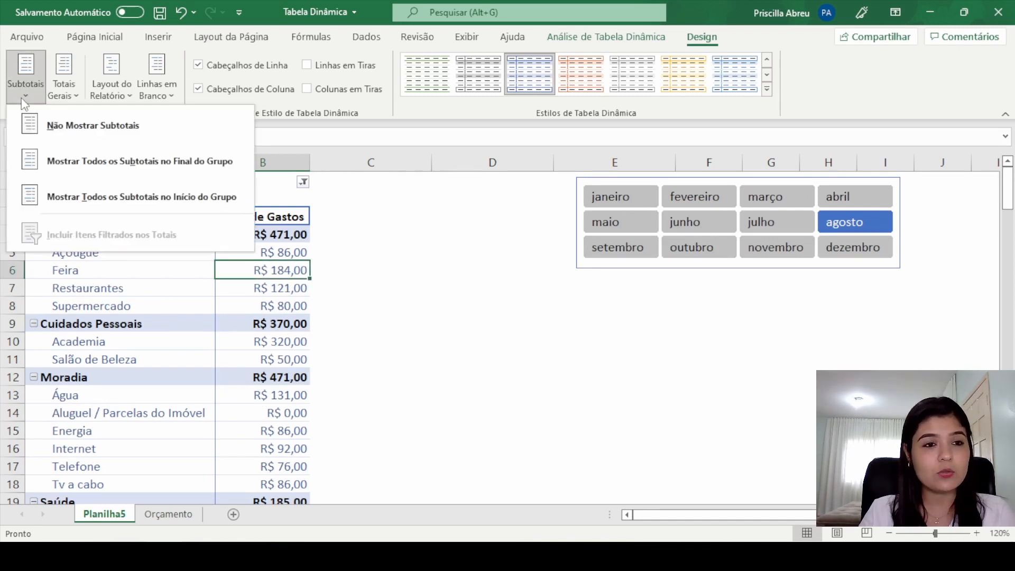
pyautogui.click(35, 125)
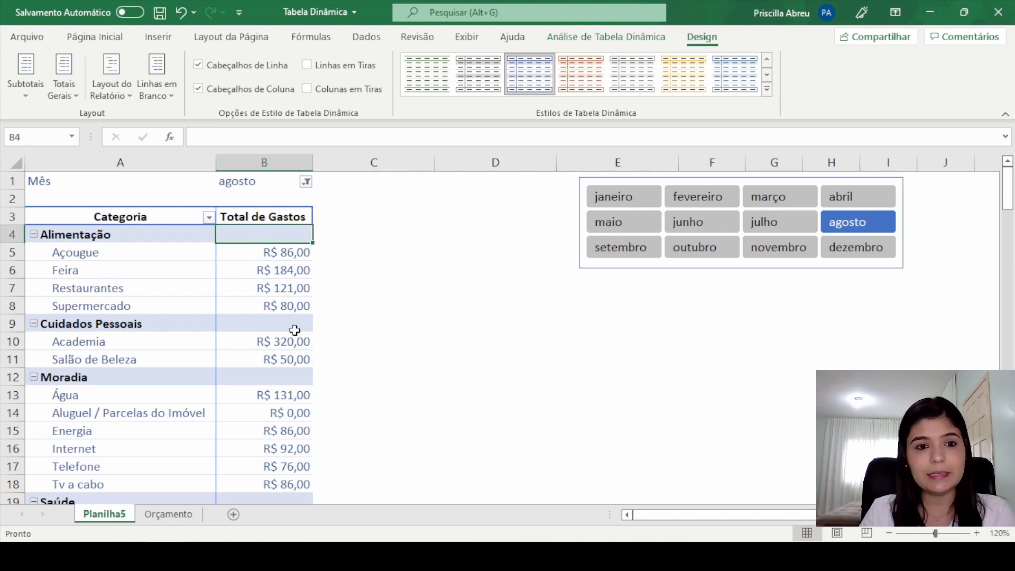
pyautogui.click(285, 361)
pyautogui.click(267, 289)
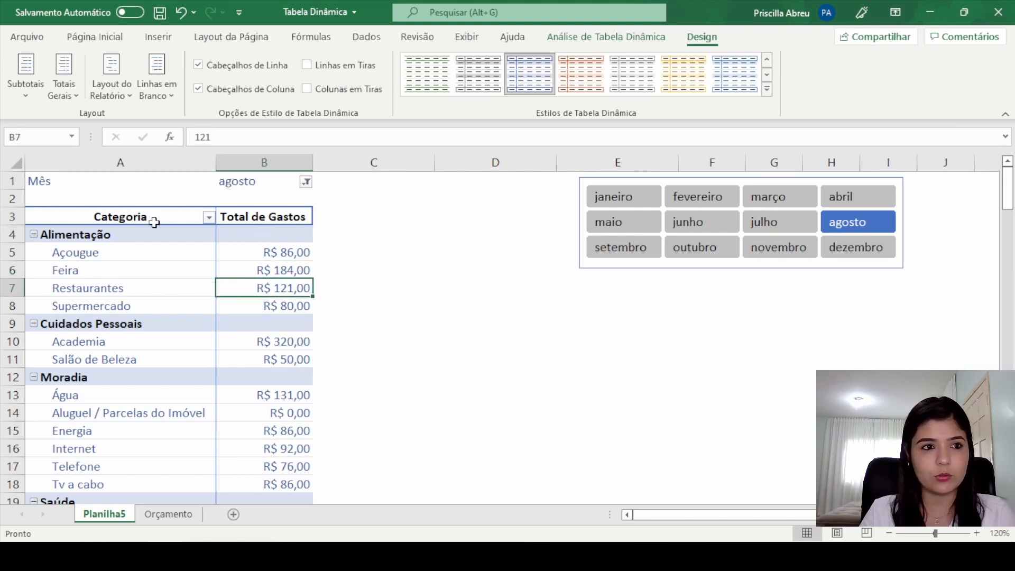
# Step: Show all subtotals at the end of each group and review the category total rows
pyautogui.click(26, 97)
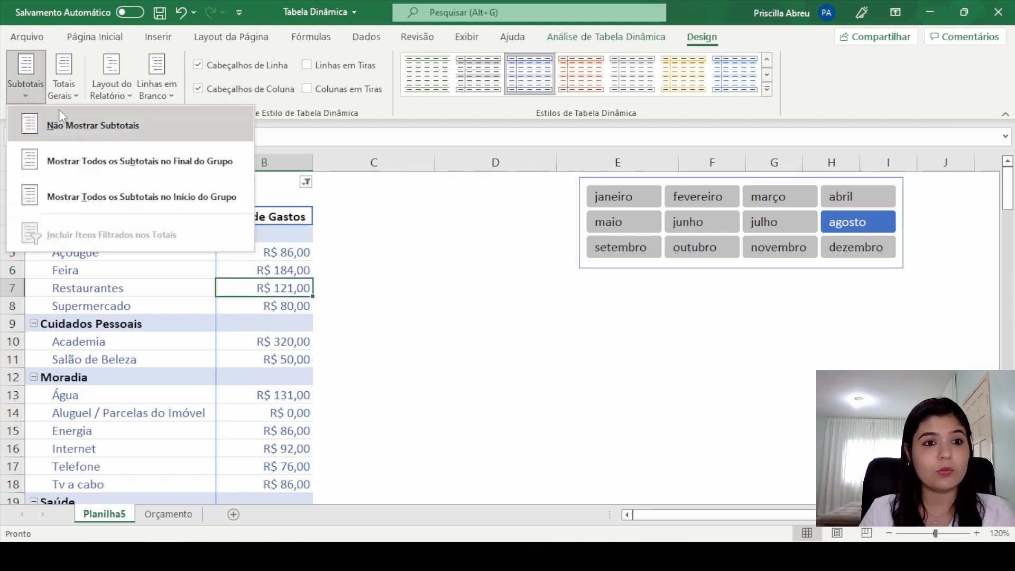
pyautogui.click(96, 163)
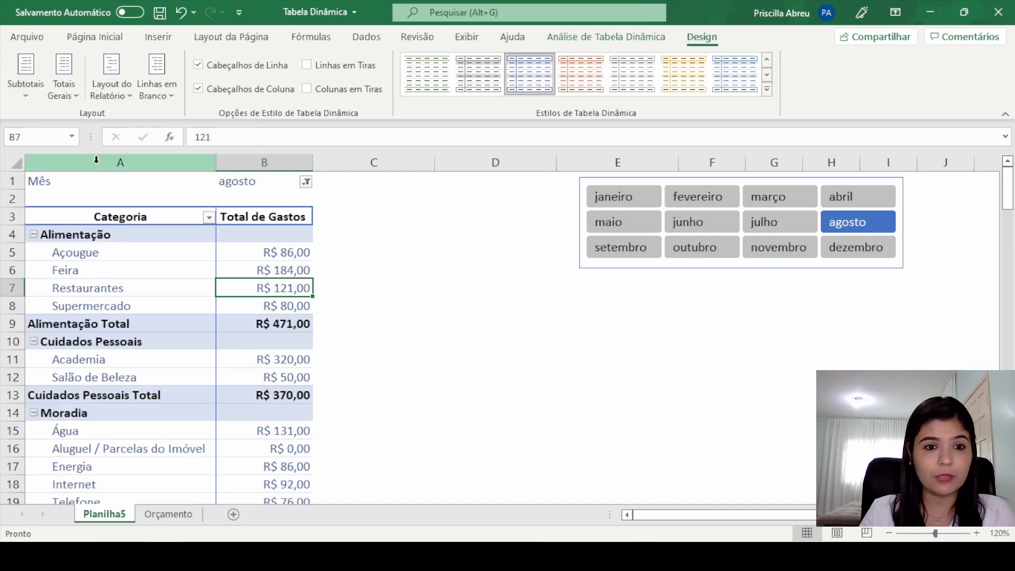
pyautogui.click(94, 324)
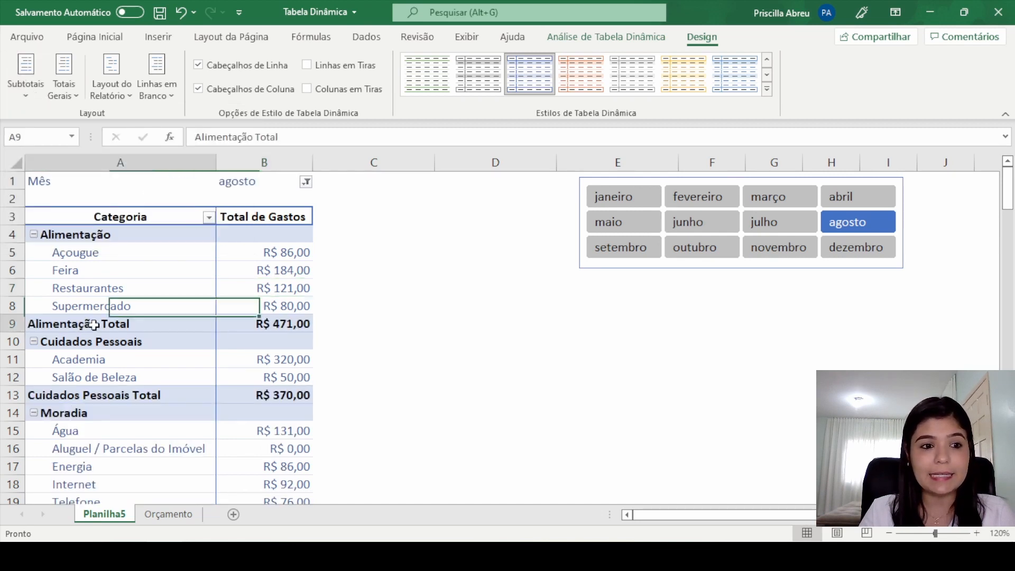
pyautogui.click(284, 325)
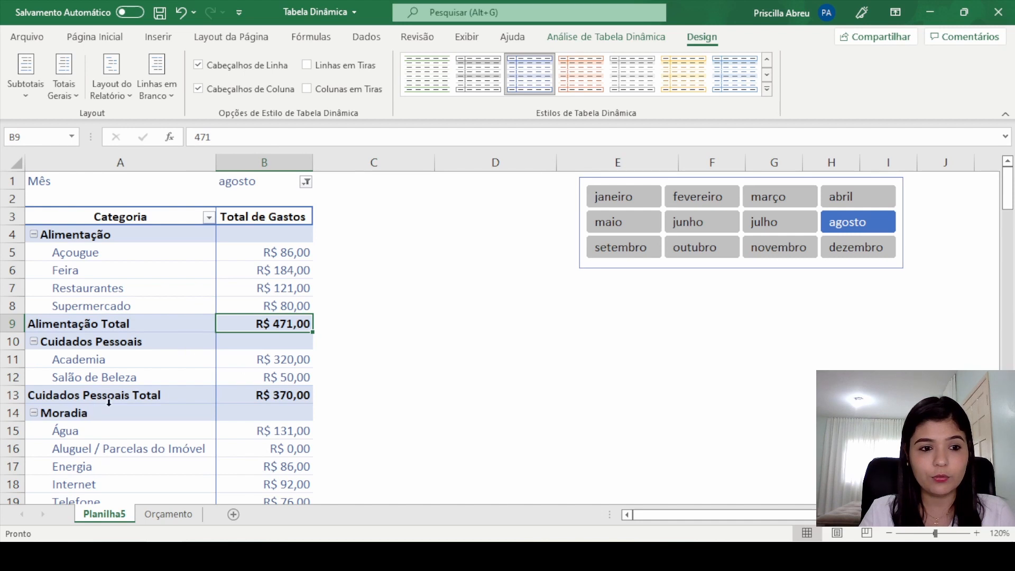
pyautogui.click(128, 400)
pyautogui.scroll(-3, 254, 360)
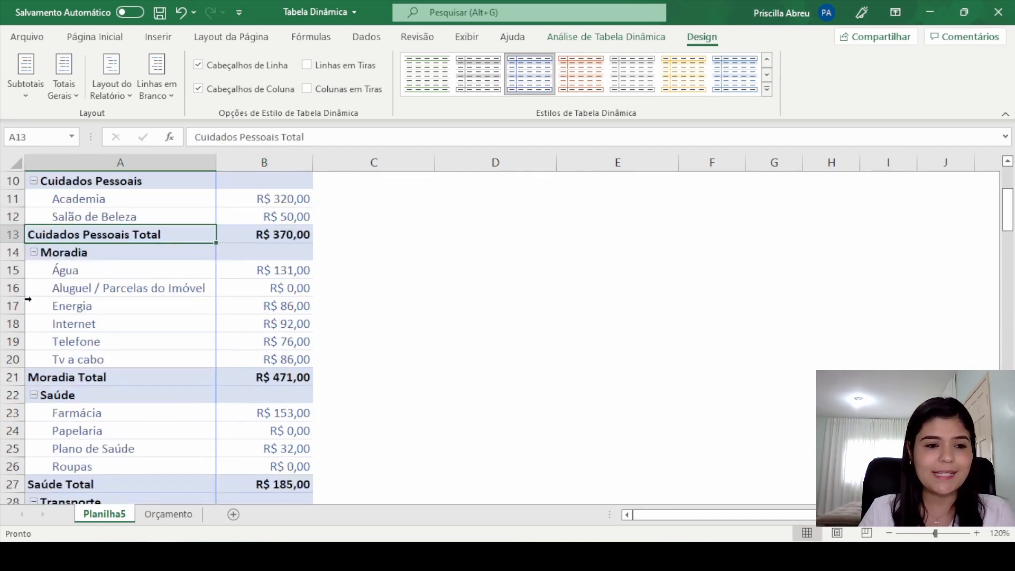
pyautogui.click(101, 374)
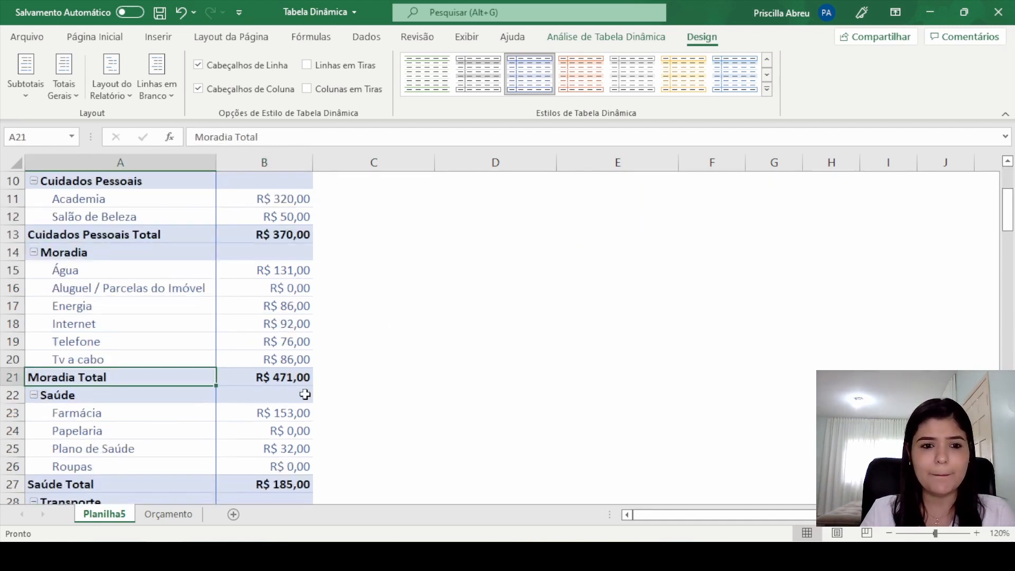
pyautogui.scroll(-3, 147, 412)
pyautogui.scroll(6, 122, 378)
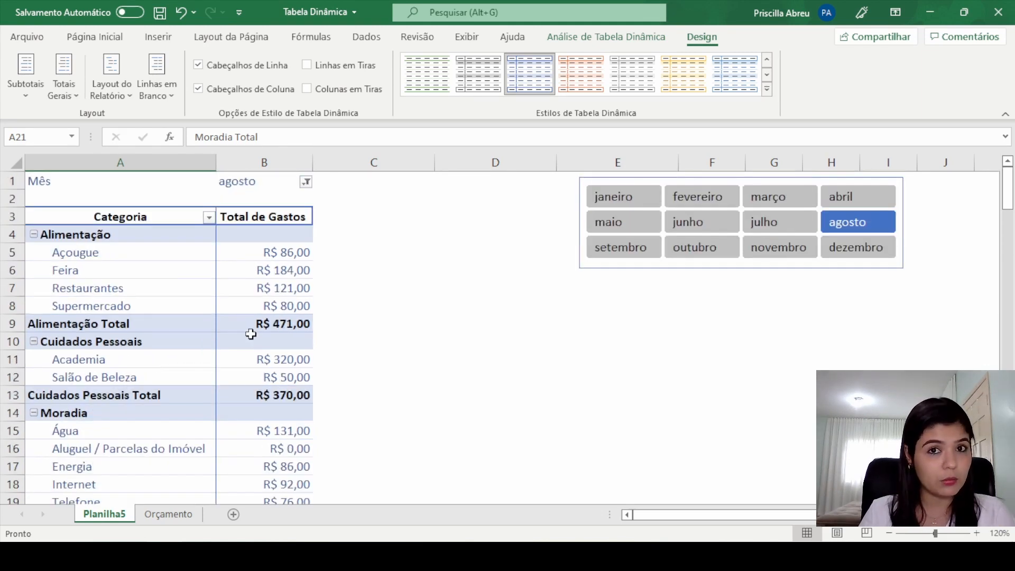
# Step: Show all subtotals at the start of each group and check the Alimentação and Cuidados Pessoais amounts
pyautogui.click(24, 85)
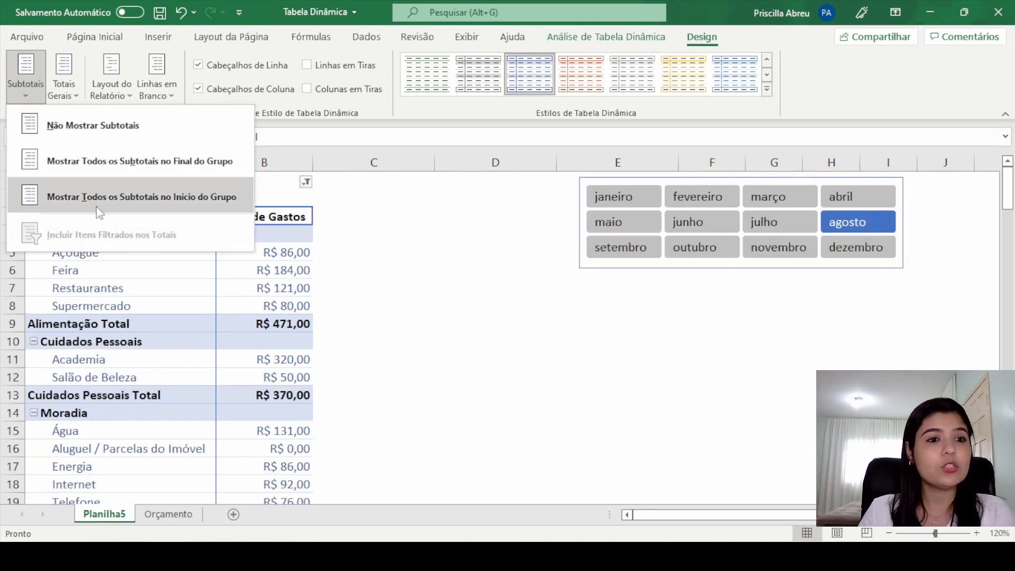
pyautogui.click(79, 197)
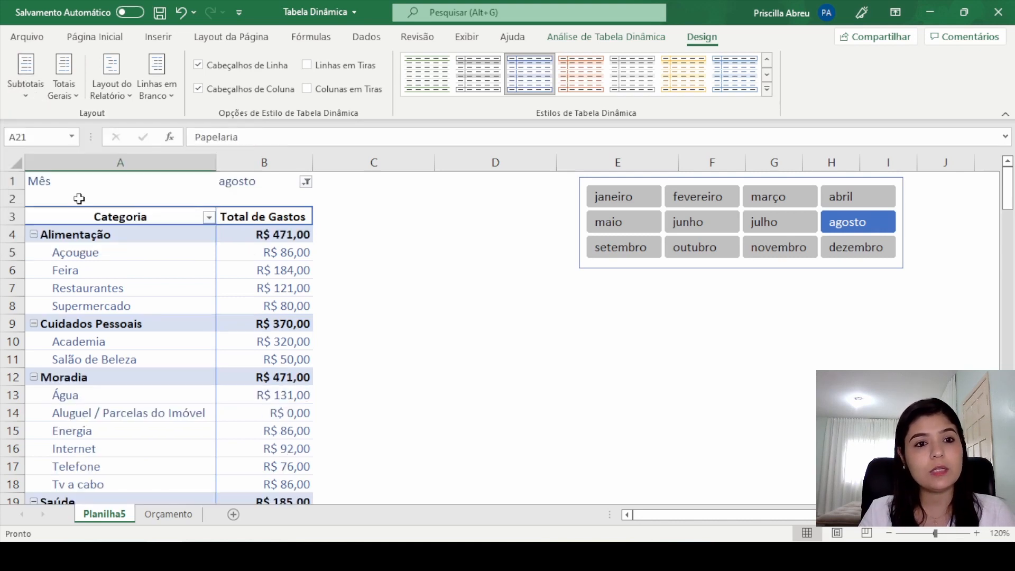
pyautogui.click(280, 240)
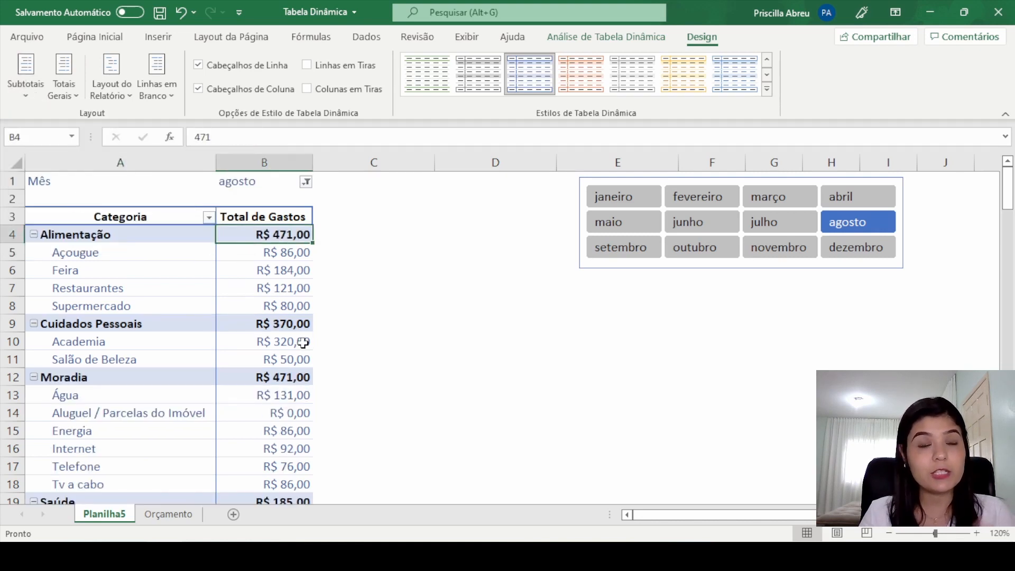
pyautogui.click(289, 322)
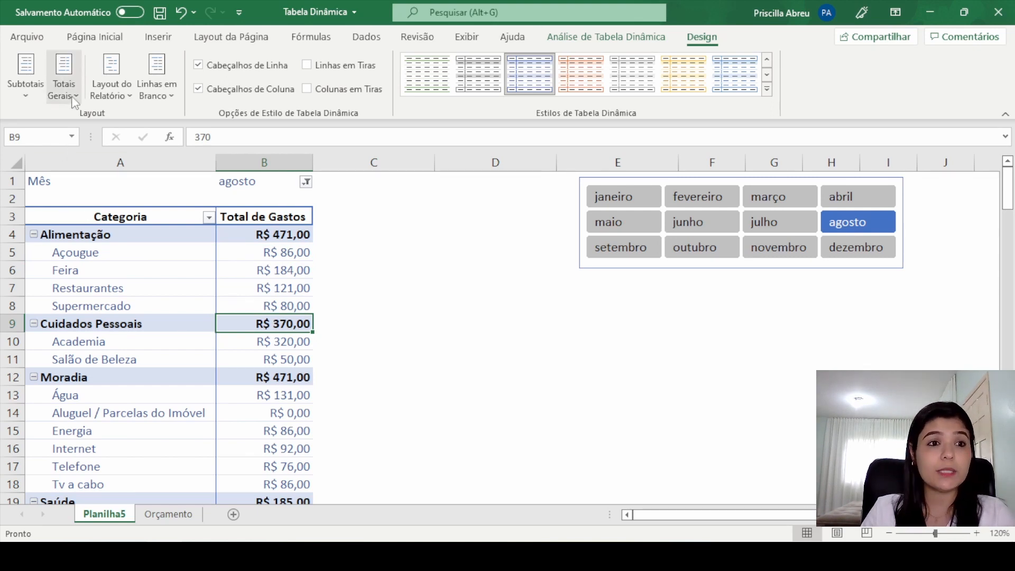
# Step: Disable the pivot table's grand totals for both rows and columns
pyautogui.scroll(-7, 236, 277)
pyautogui.scroll(2, 270, 370)
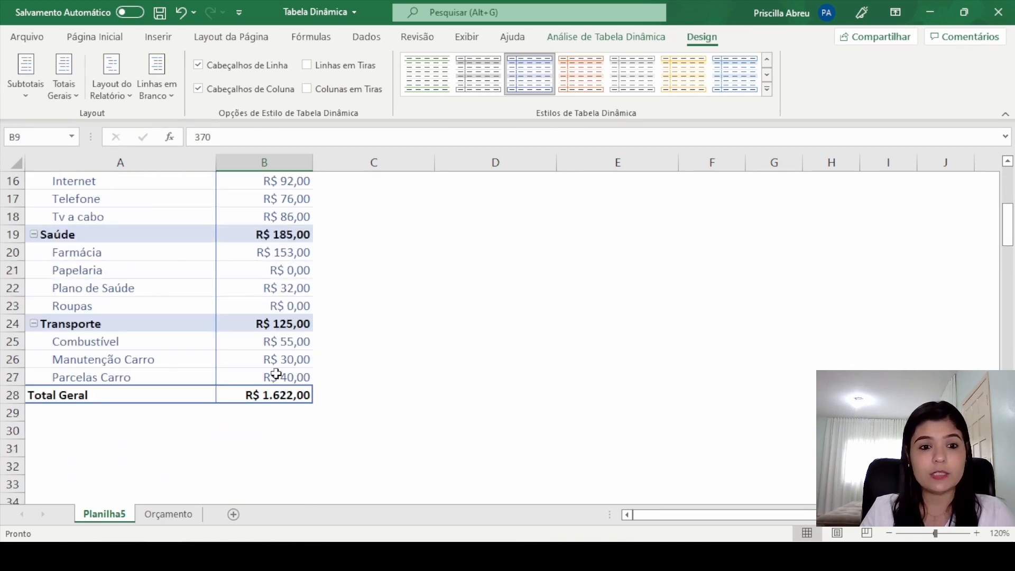
pyautogui.click(277, 397)
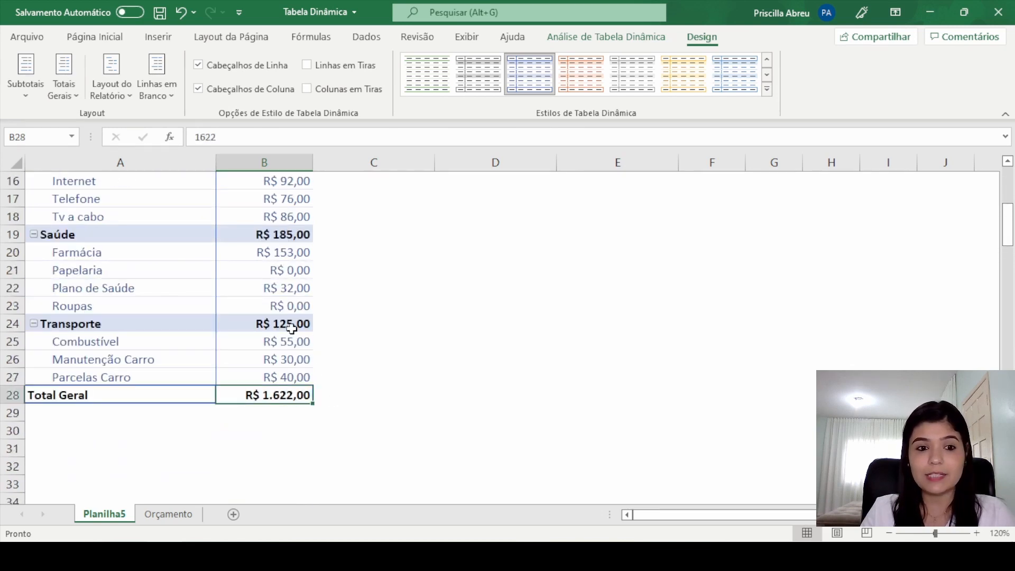
pyautogui.click(71, 94)
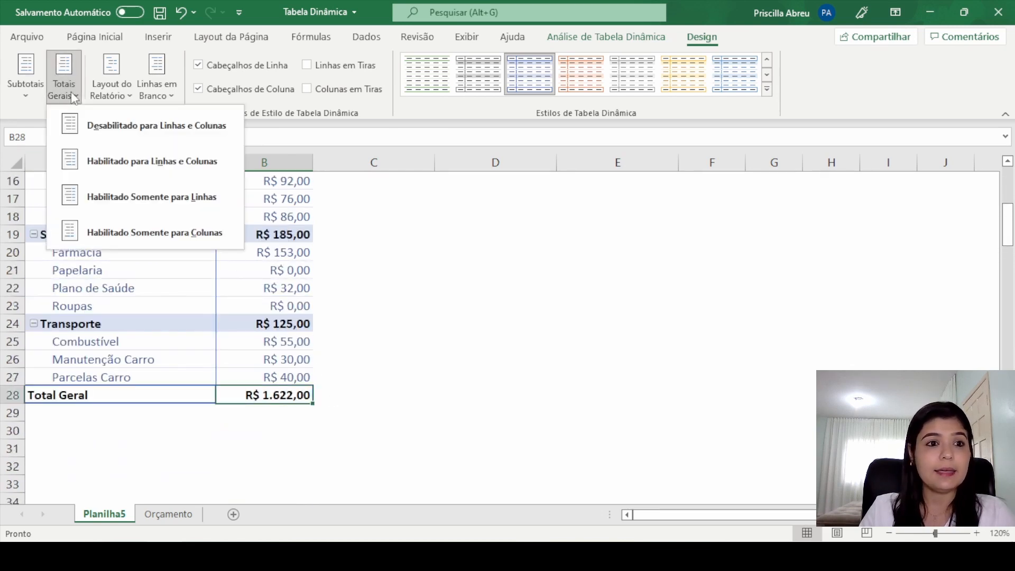
pyautogui.click(101, 137)
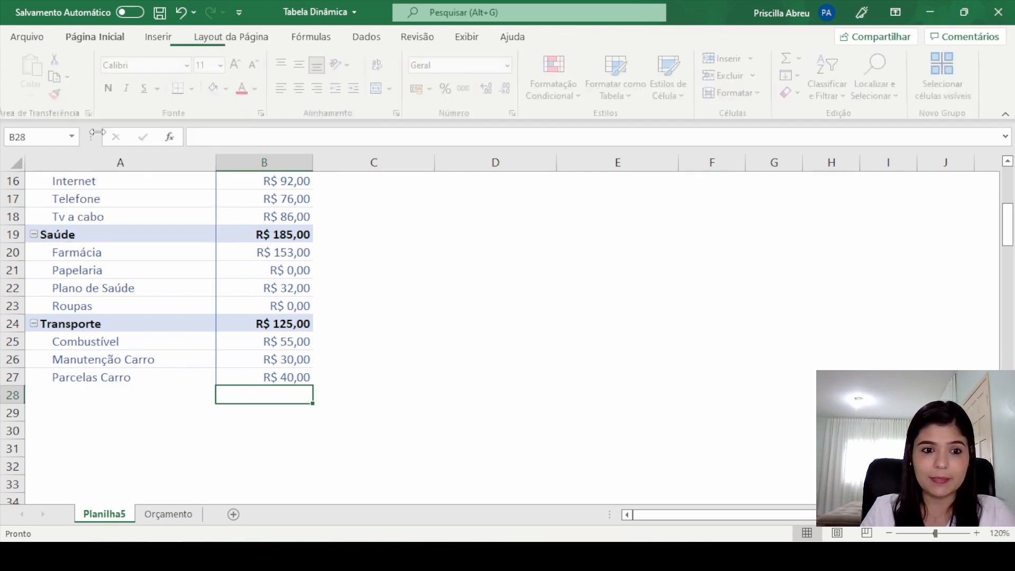
pyautogui.scroll(5, 355, 364)
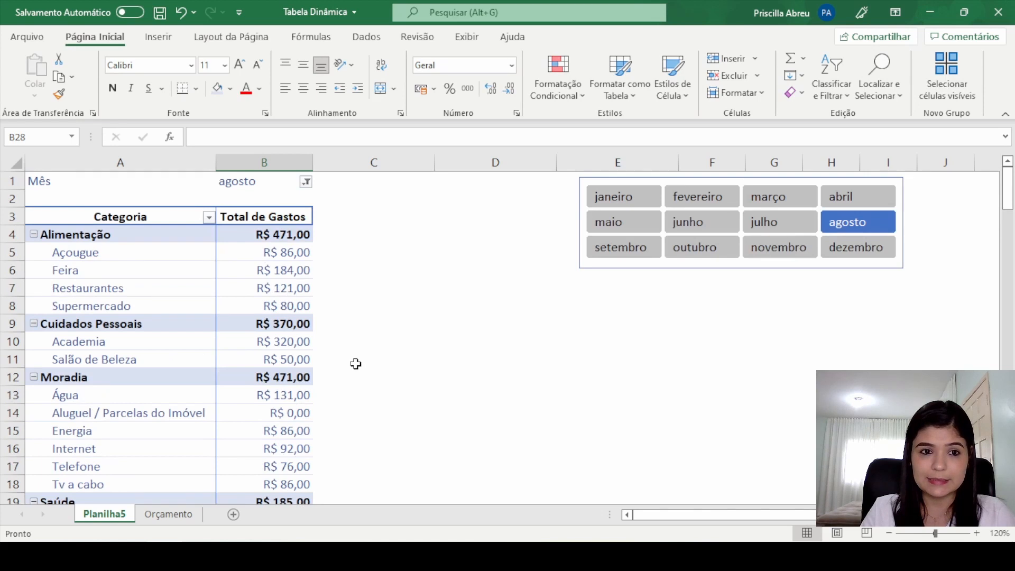
# Step: Review the pivot table's last rows and enable grand totals for both rows and columns
pyautogui.scroll(-6, 352, 361)
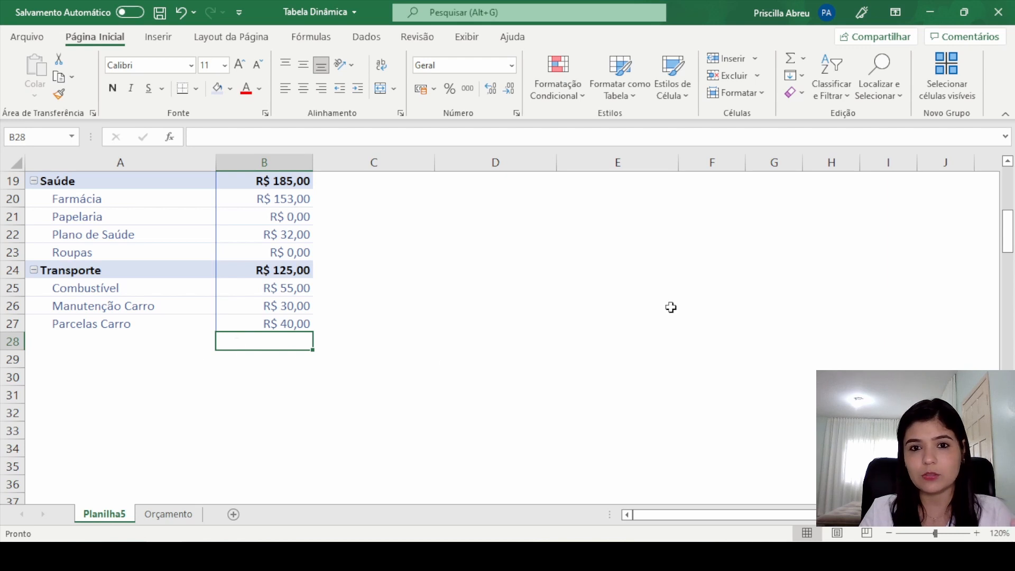
pyautogui.scroll(6, 523, 277)
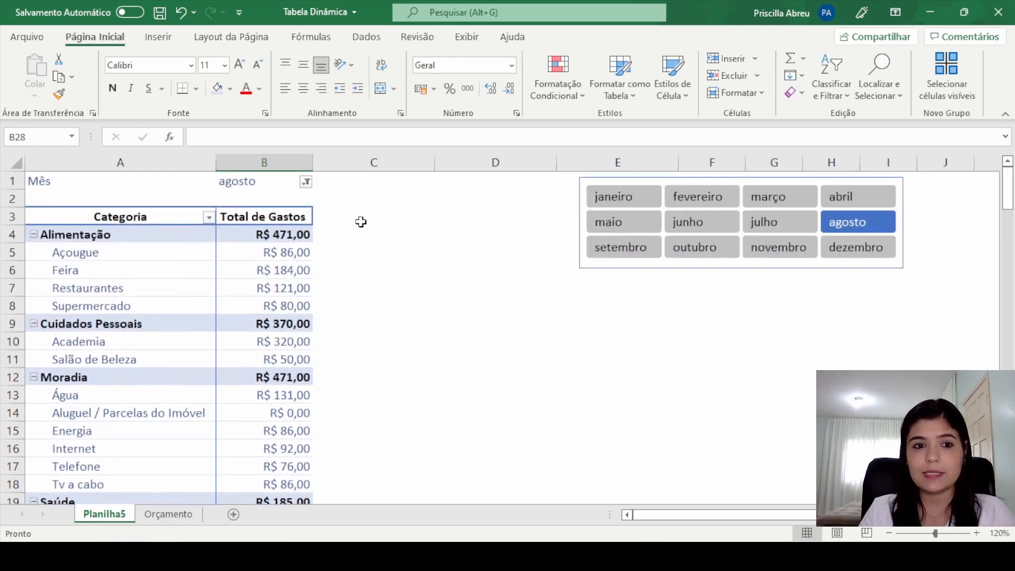
pyautogui.moveTo(363, 219); pyautogui.dragTo(391, 466)
pyautogui.click(425, 353)
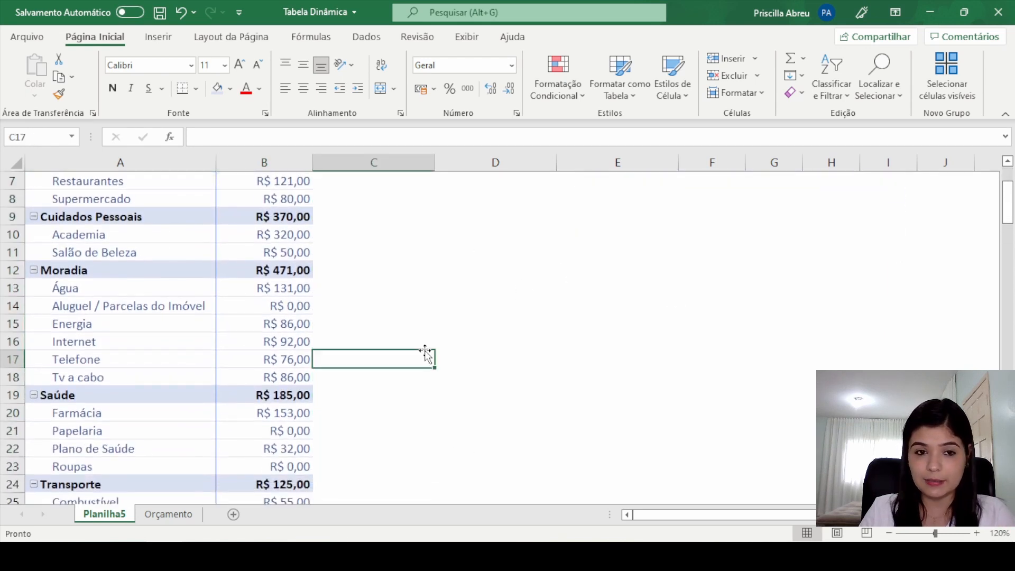
pyautogui.scroll(-5, 425, 351)
pyautogui.scroll(1, 425, 353)
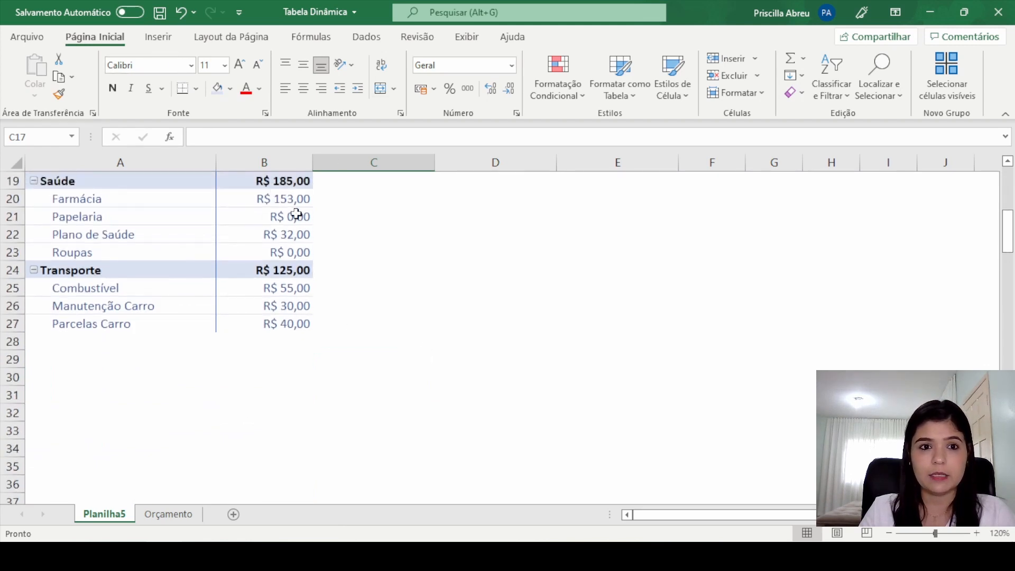
pyautogui.click(290, 235)
pyautogui.click(702, 37)
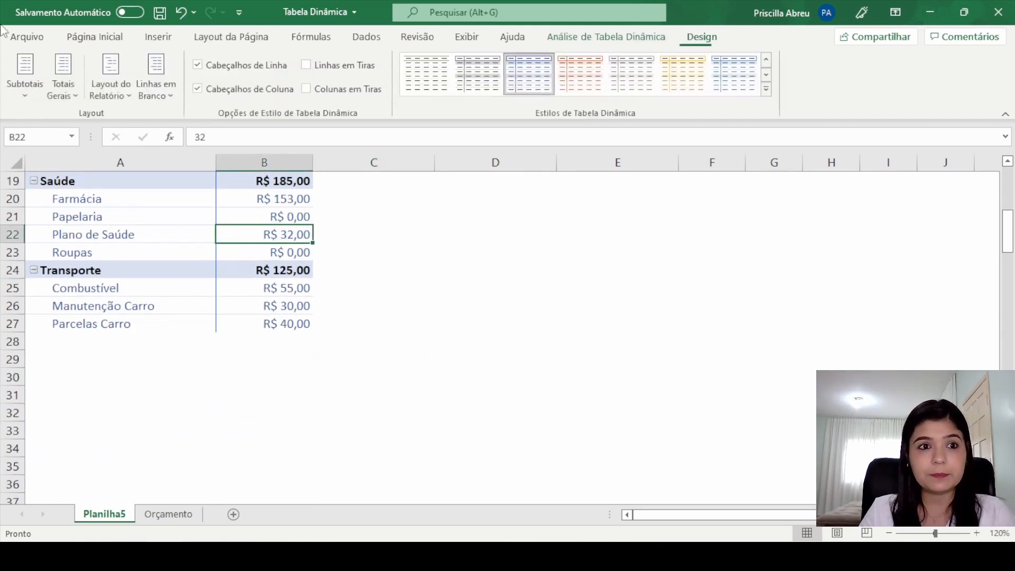
pyautogui.click(75, 90)
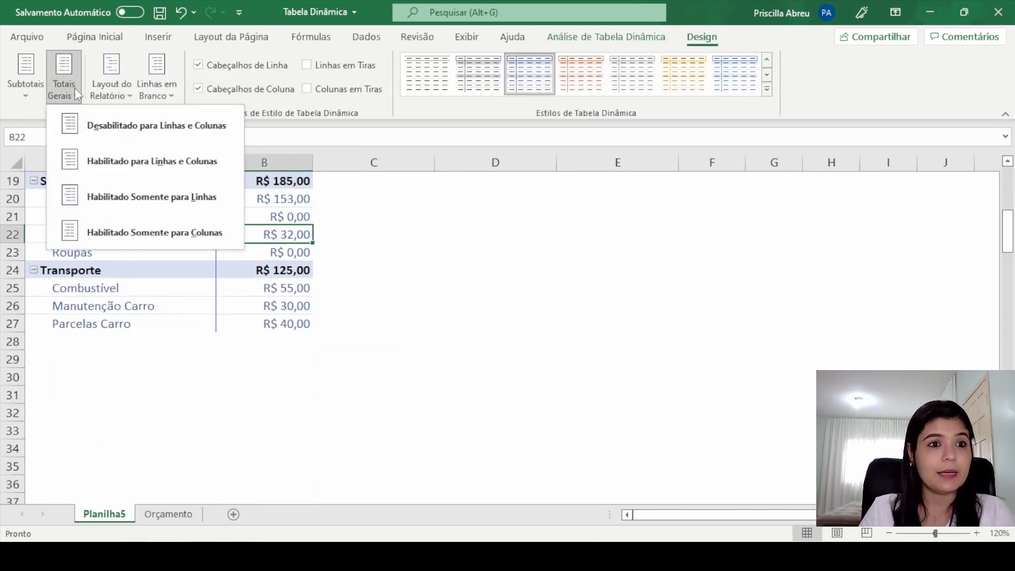
pyautogui.click(110, 163)
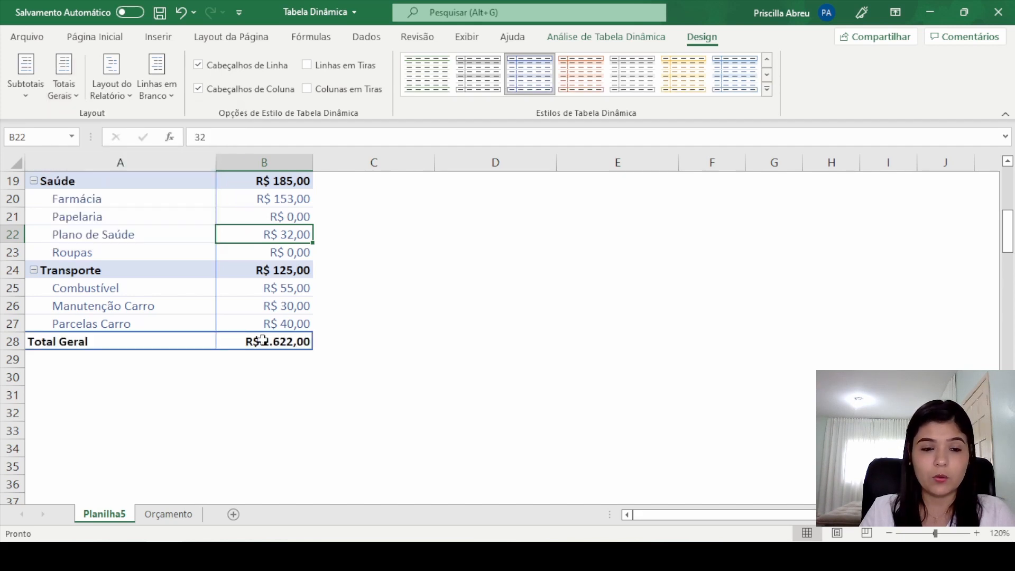
# Step: Enable the pivot table's grand totals for rows only and check the end of the table
pyautogui.click(68, 93)
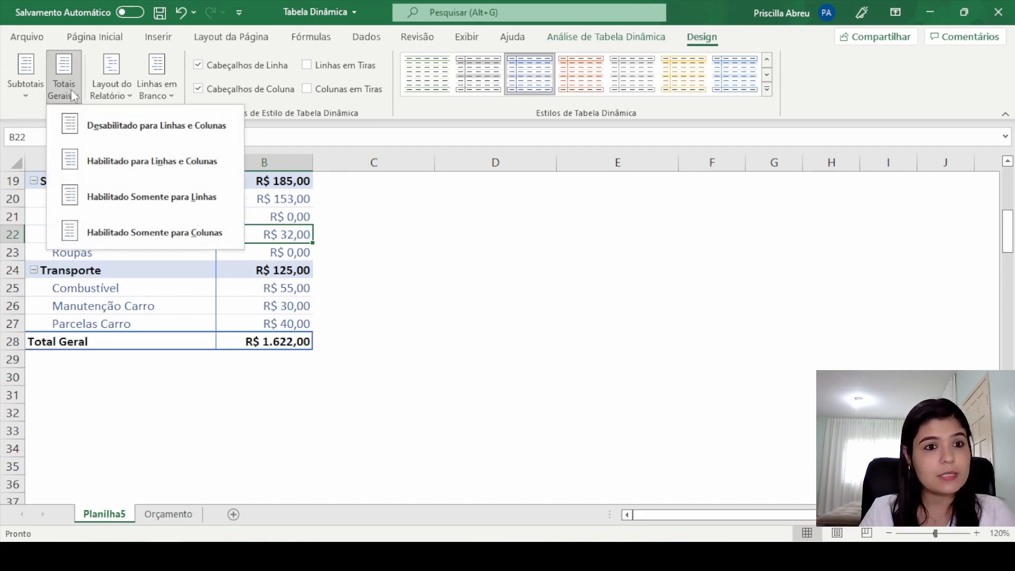
pyautogui.click(194, 203)
pyautogui.scroll(6, 320, 285)
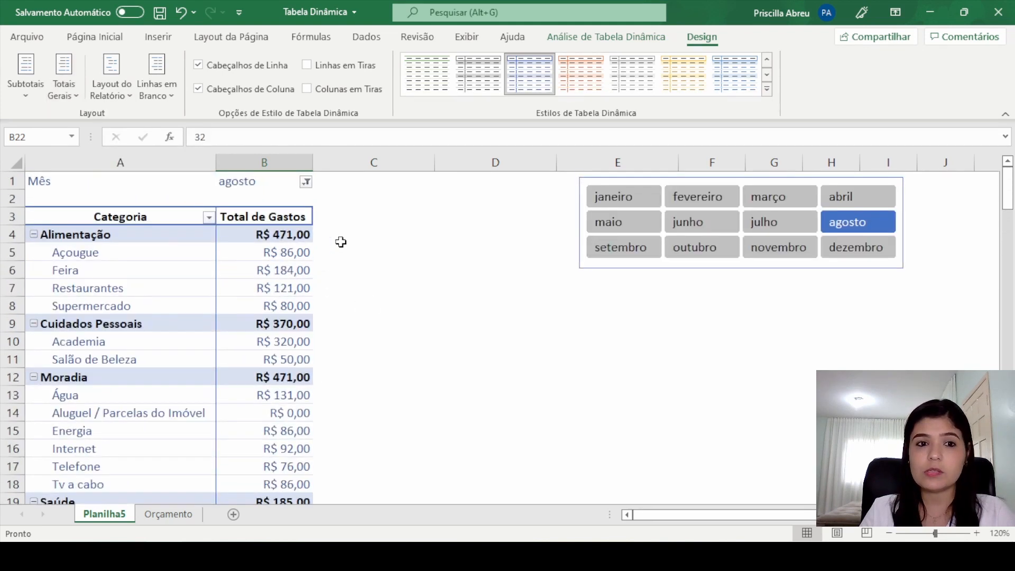
pyautogui.scroll(-5, 370, 423)
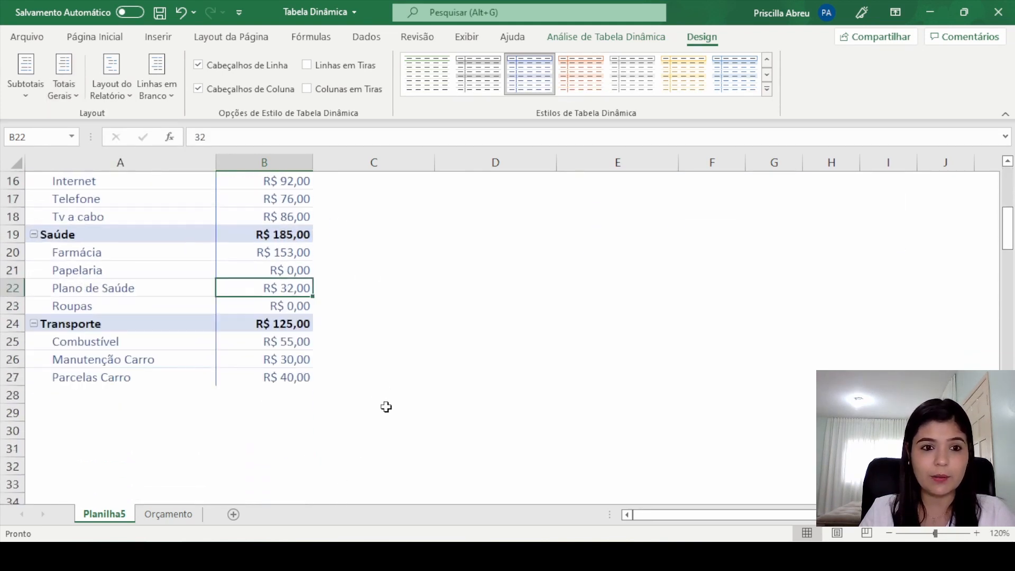
# Step: Enable the pivot table's grand totals for columns only and select the Total Geral amount
pyautogui.click(284, 378)
pyautogui.click(64, 87)
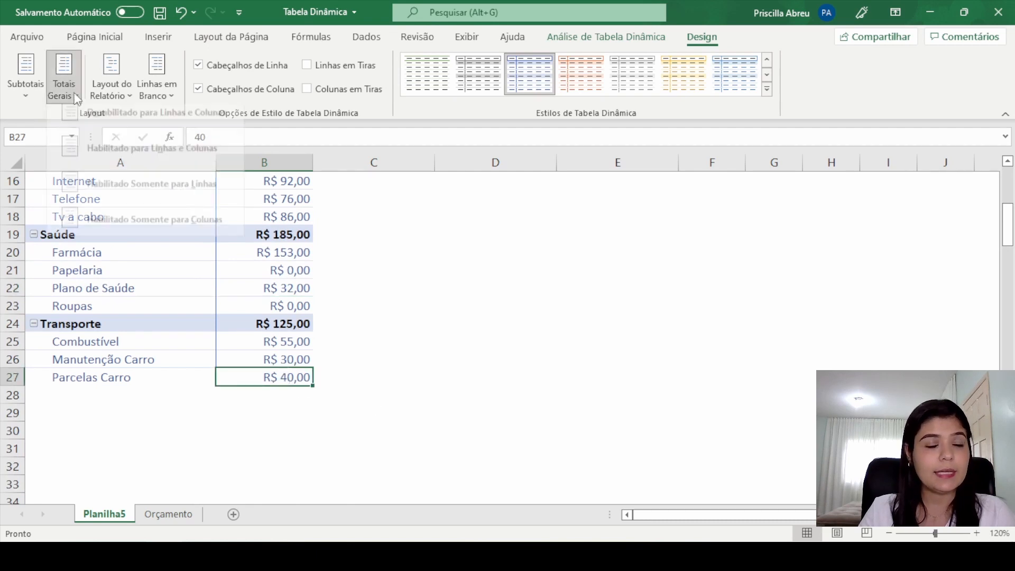
pyautogui.click(113, 234)
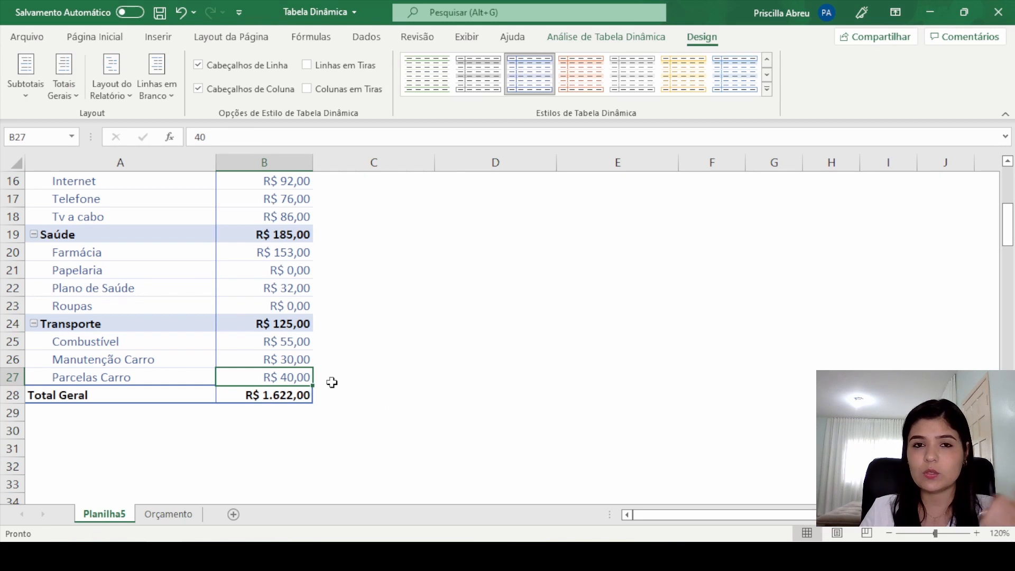
pyautogui.click(274, 402)
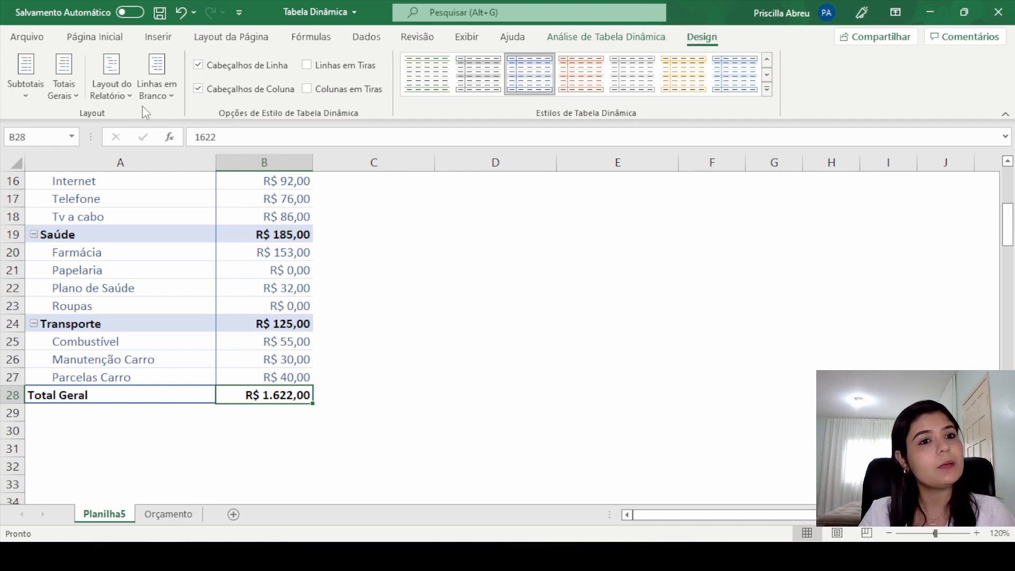
# Step: Set the pivot table's report layout to compact form
pyautogui.click(131, 94)
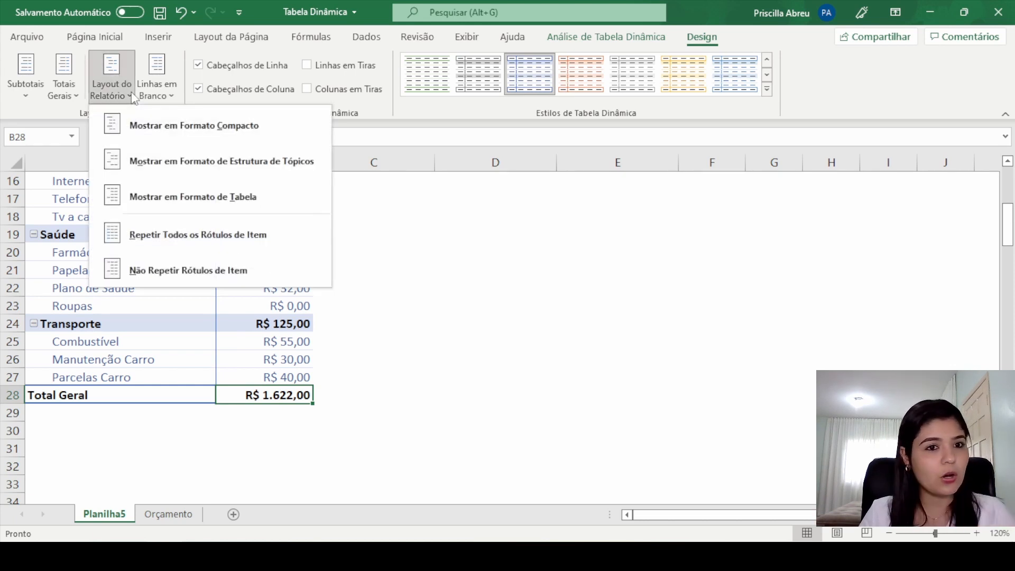
pyautogui.click(149, 135)
pyautogui.scroll(5, 233, 204)
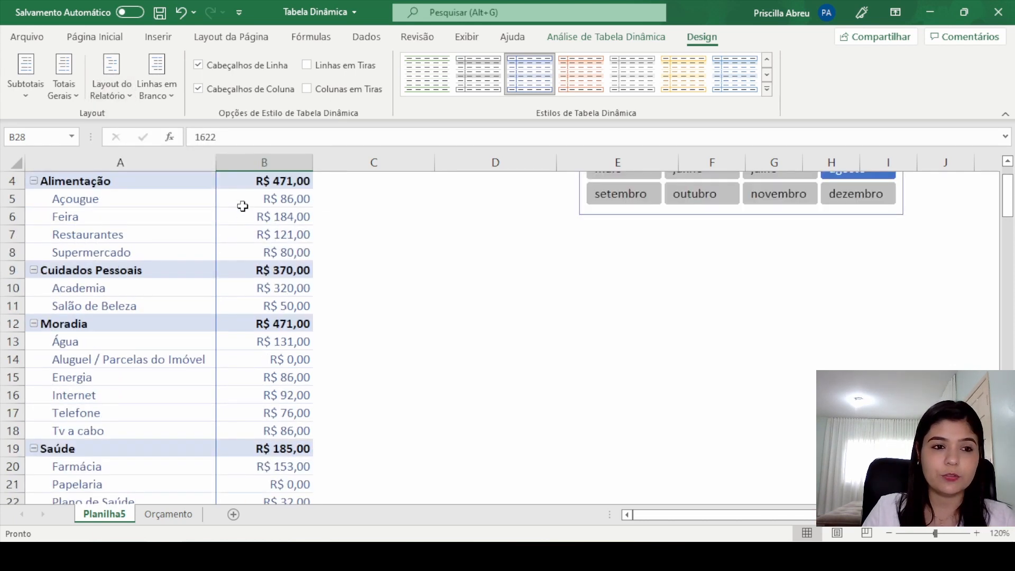
# Step: Show the pivot table in outline form and inspect the separate Categoria and Subcategoria columns
pyautogui.click(109, 90)
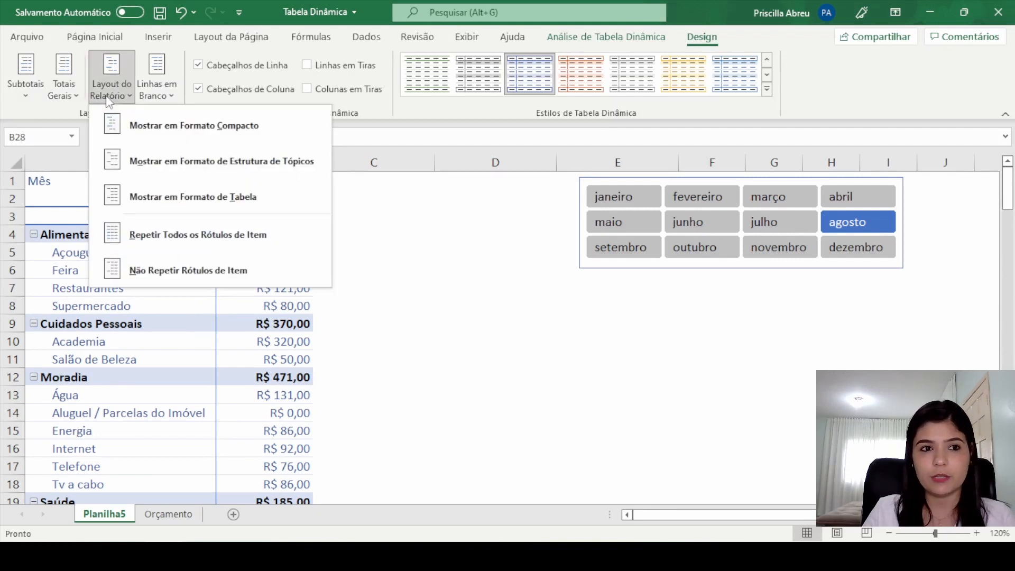
pyautogui.click(143, 168)
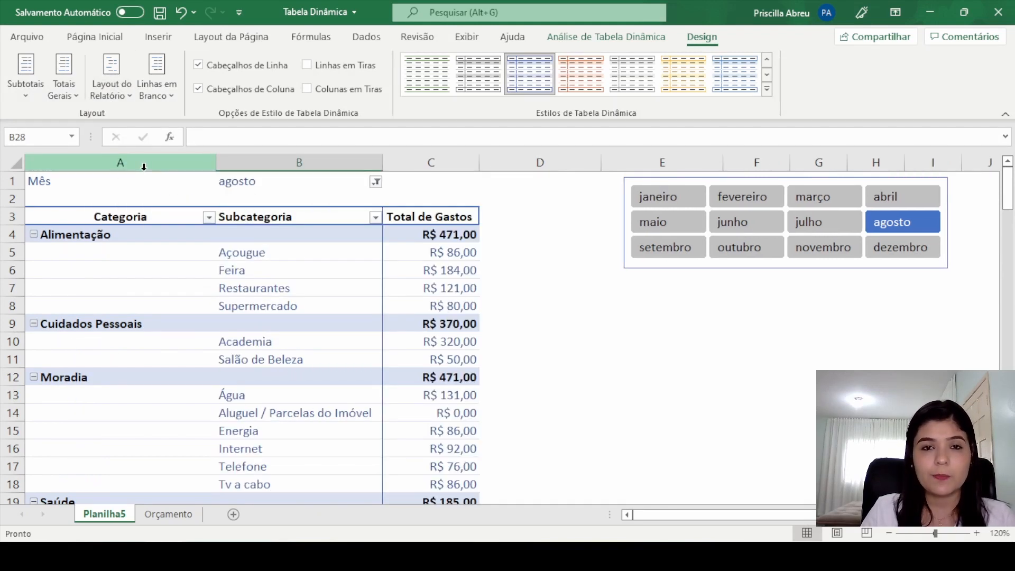
pyautogui.click(84, 241)
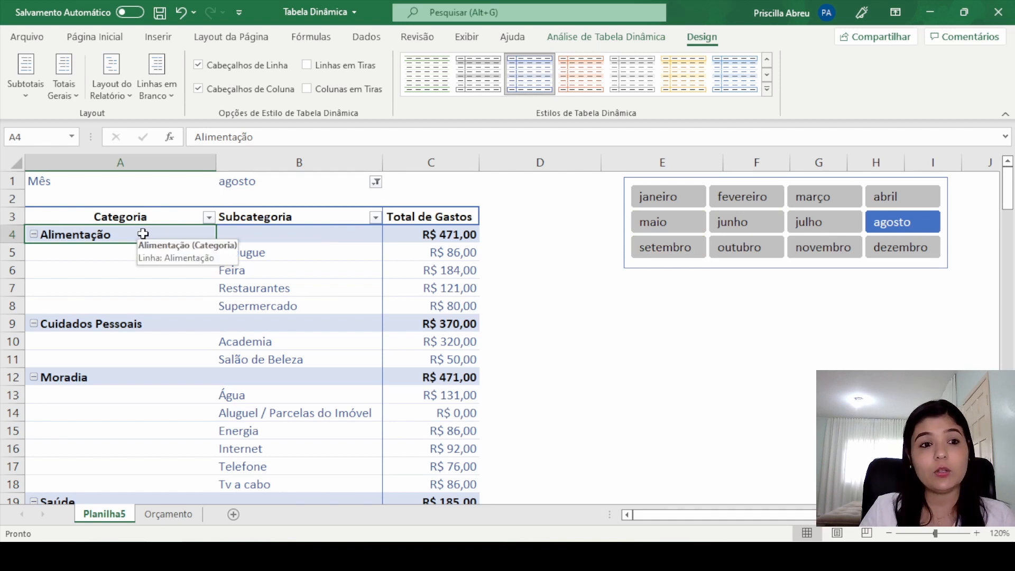
pyautogui.moveTo(142, 233); pyautogui.dragTo(153, 456)
pyautogui.moveTo(324, 237); pyautogui.dragTo(329, 485)
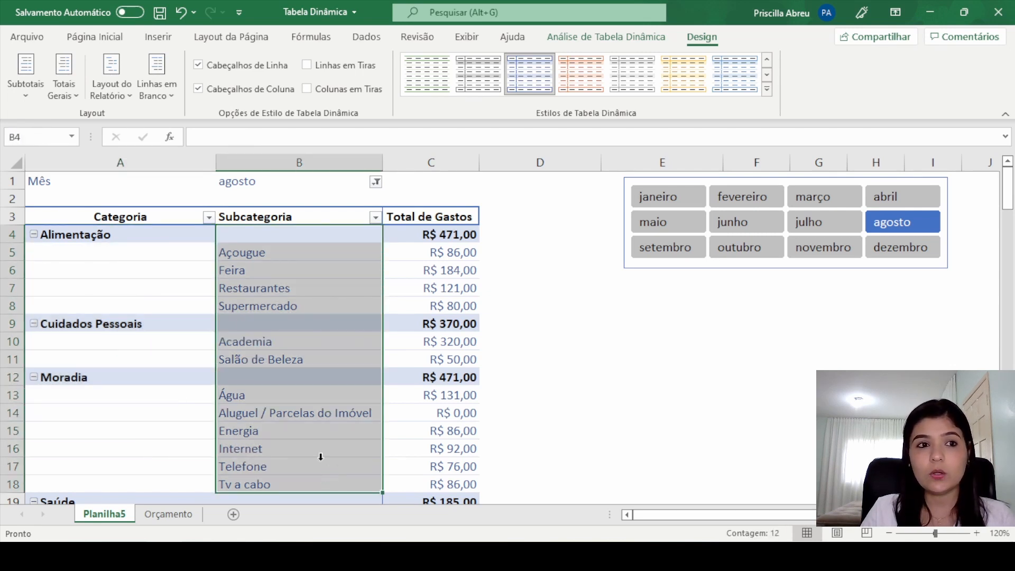
# Step: Return the pivot table to compact form and check the Alimentação subcategories within the Categoria column
pyautogui.click(109, 89)
pyautogui.click(174, 126)
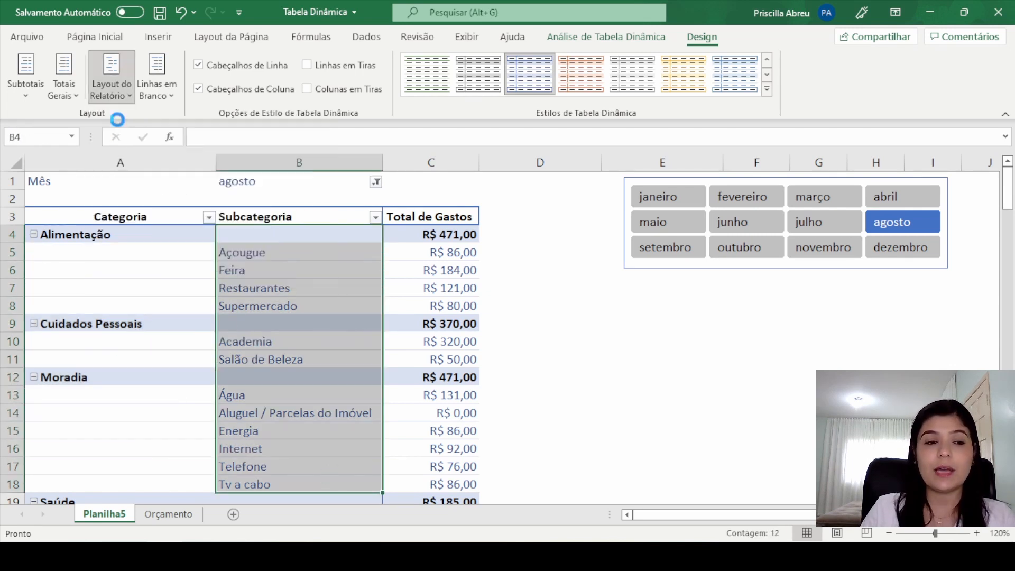
pyautogui.click(104, 237)
pyautogui.press('Down')
pyautogui.press('Down')
pyautogui.press('Down')
pyautogui.press('Down')
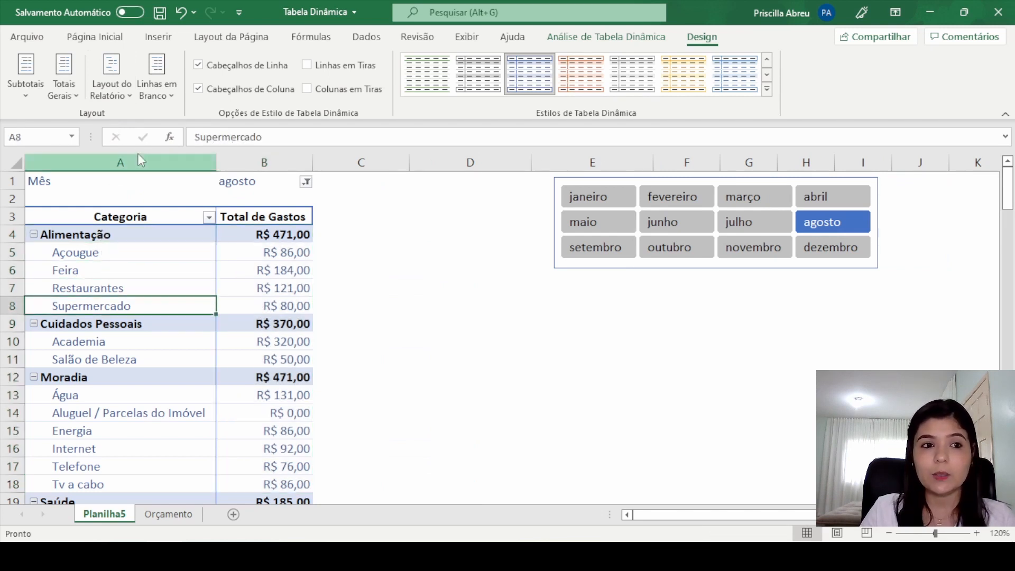
pyautogui.click(135, 161)
# Step: Switch the pivot table's report layout from compact to outline form
pyautogui.click(111, 74)
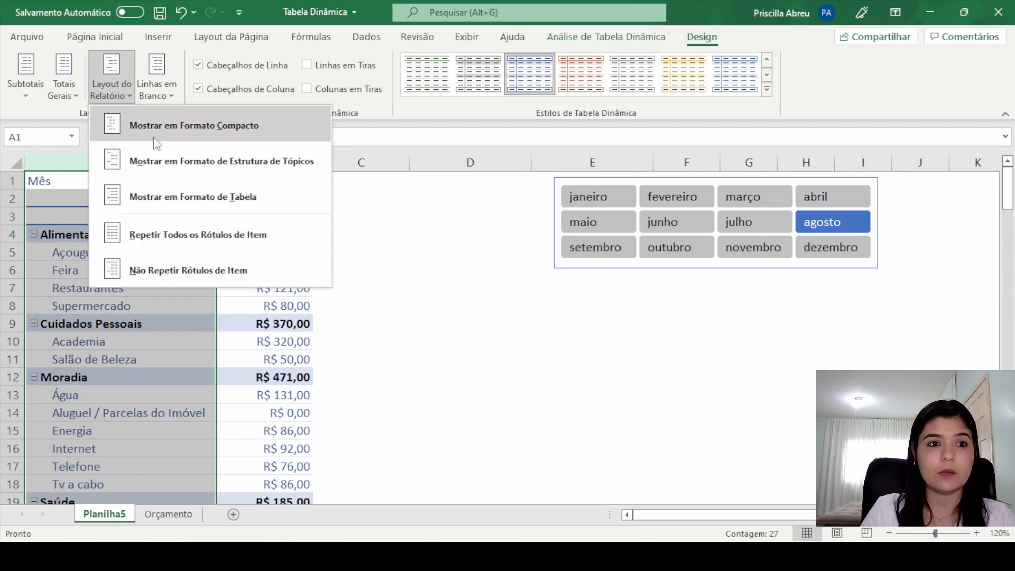
pyautogui.click(156, 161)
pyautogui.click(244, 268)
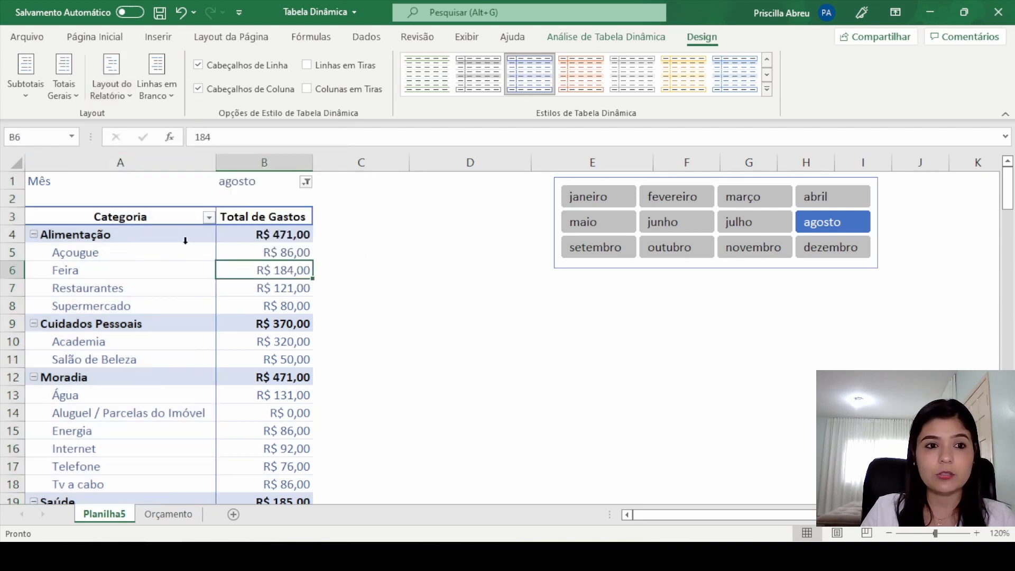
pyautogui.click(112, 90)
pyautogui.click(174, 196)
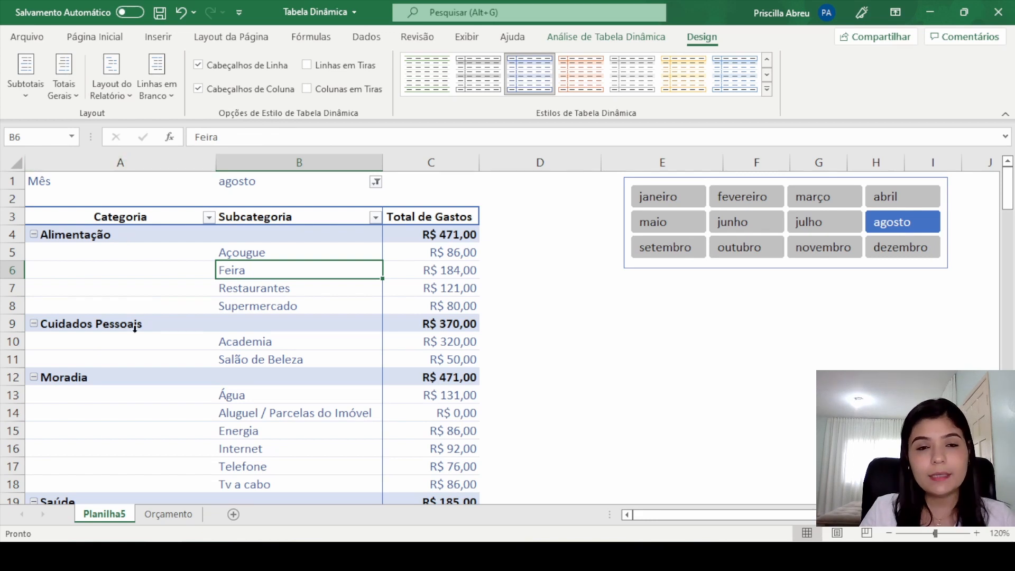
# Step: Show the pivot table in tabular form and review the category total rows
pyautogui.click(113, 90)
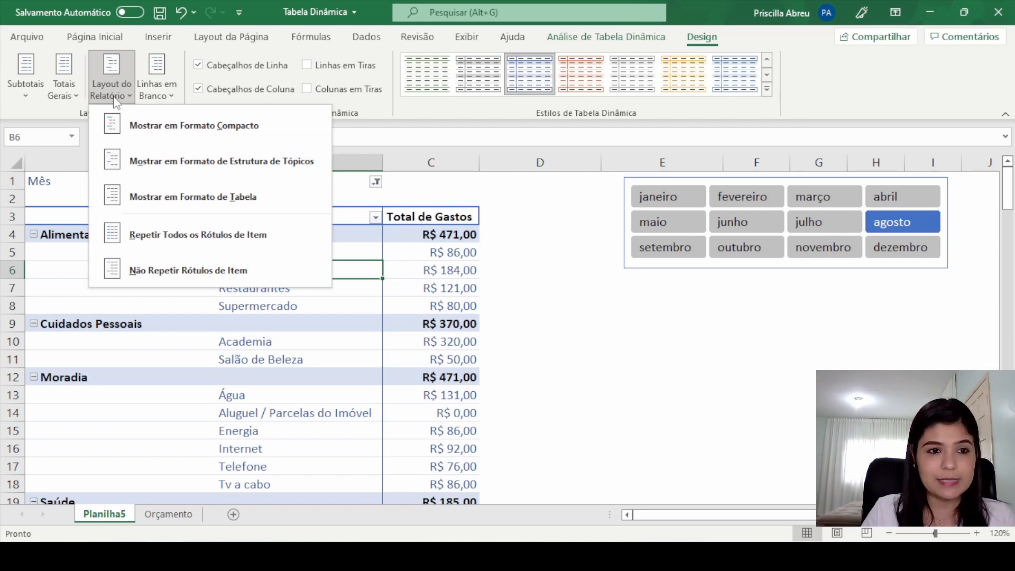
pyautogui.click(250, 195)
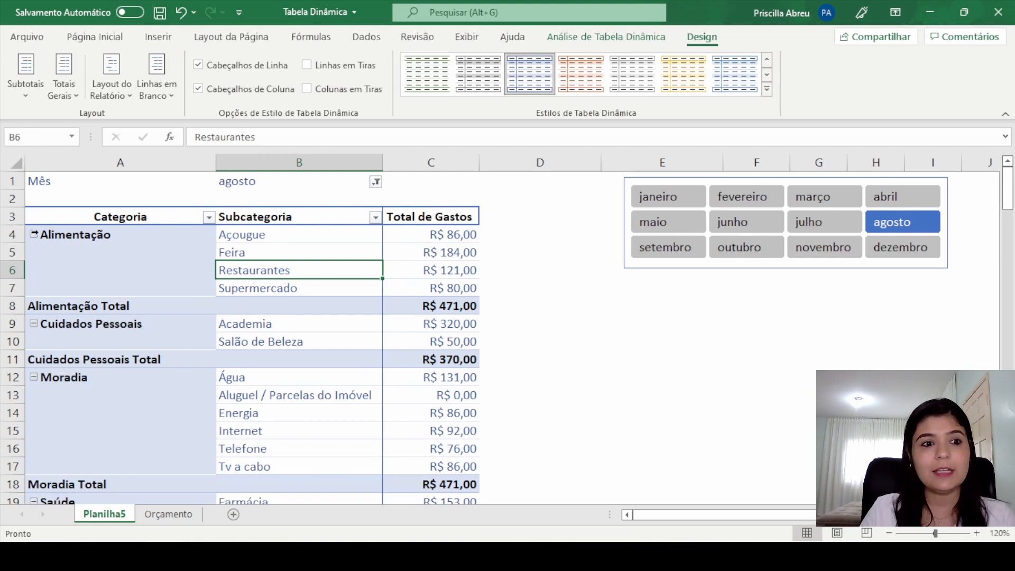
pyautogui.scroll(-7, 376, 340)
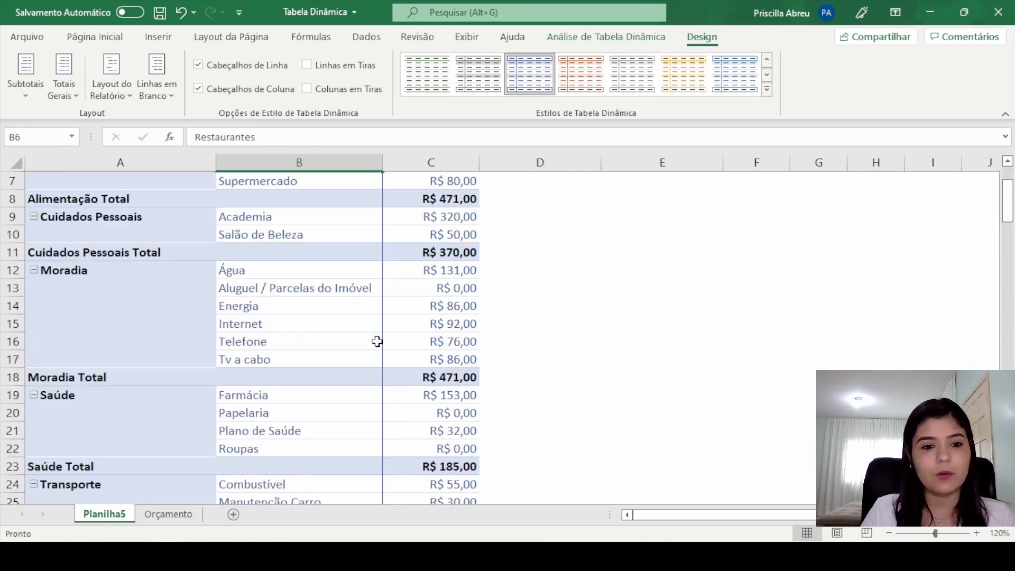
pyautogui.scroll(4, 369, 360)
pyautogui.scroll(3, 369, 360)
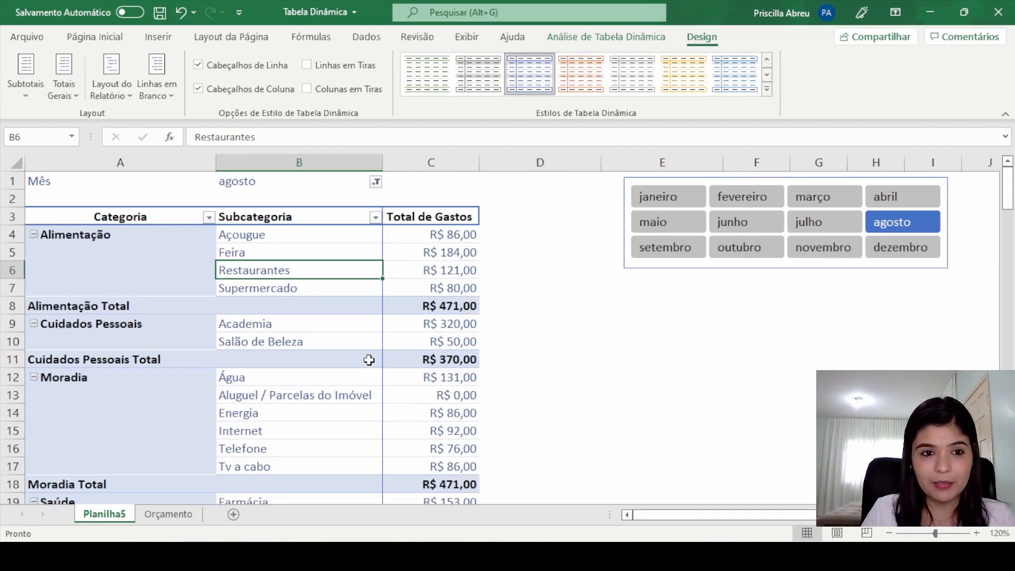
# Step: Repeat all item labels in the pivot table and check the Alimentação and Moradia rows
pyautogui.click(122, 96)
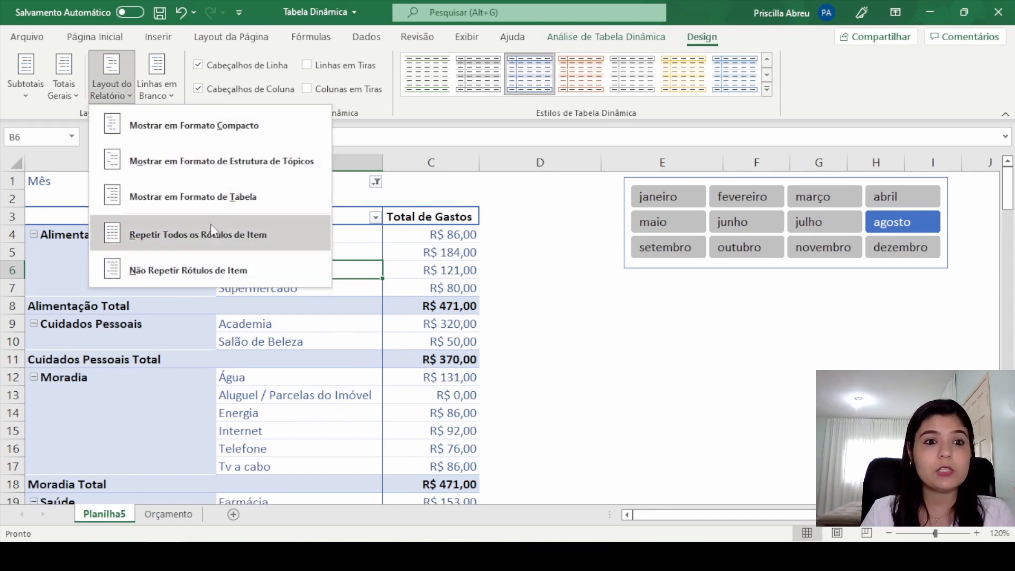
pyautogui.click(252, 237)
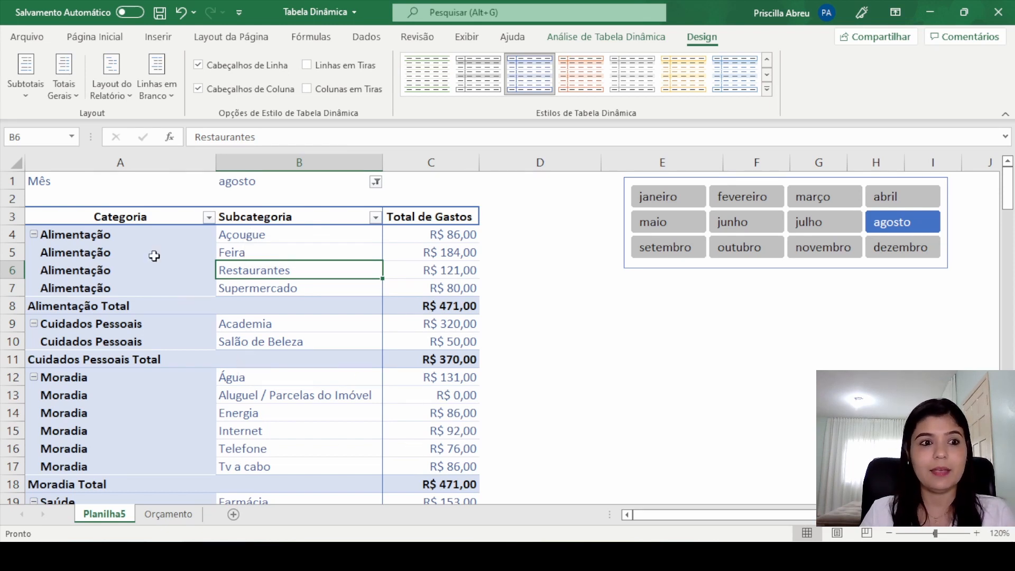
pyautogui.click(138, 250)
pyautogui.click(112, 278)
pyautogui.click(108, 288)
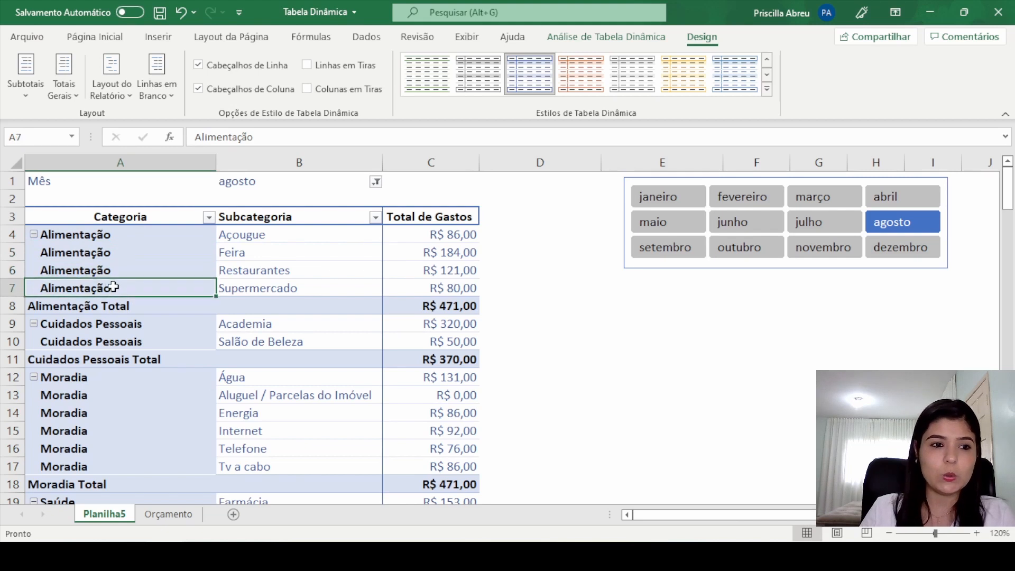
pyautogui.click(125, 391)
pyautogui.click(133, 412)
pyautogui.click(138, 430)
# Step: Compare the Orçamento sheet's Categoria column with the pivot table on Planilha5, reviewing its rows down to the grand total
pyautogui.click(168, 514)
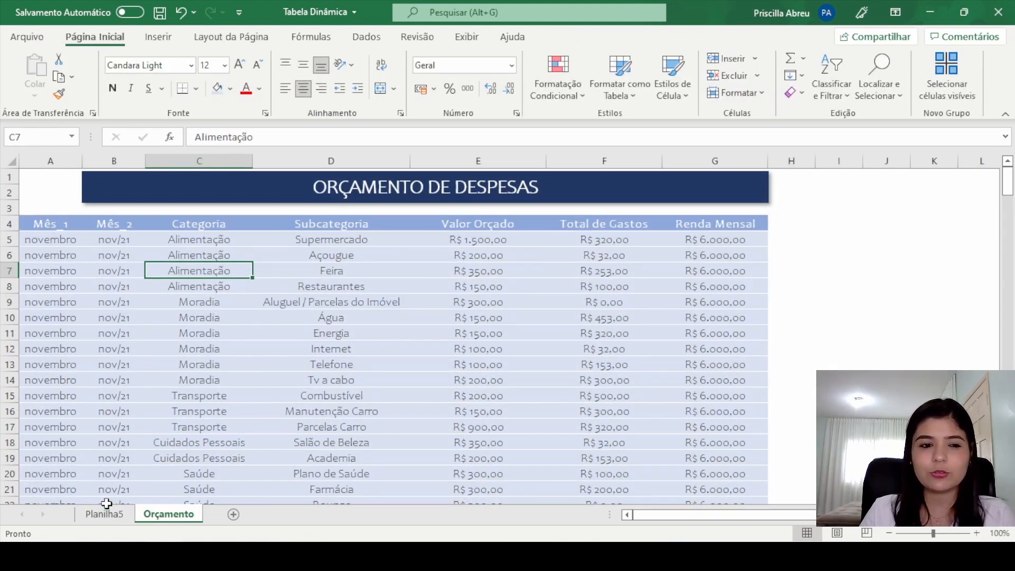
pyautogui.click(104, 514)
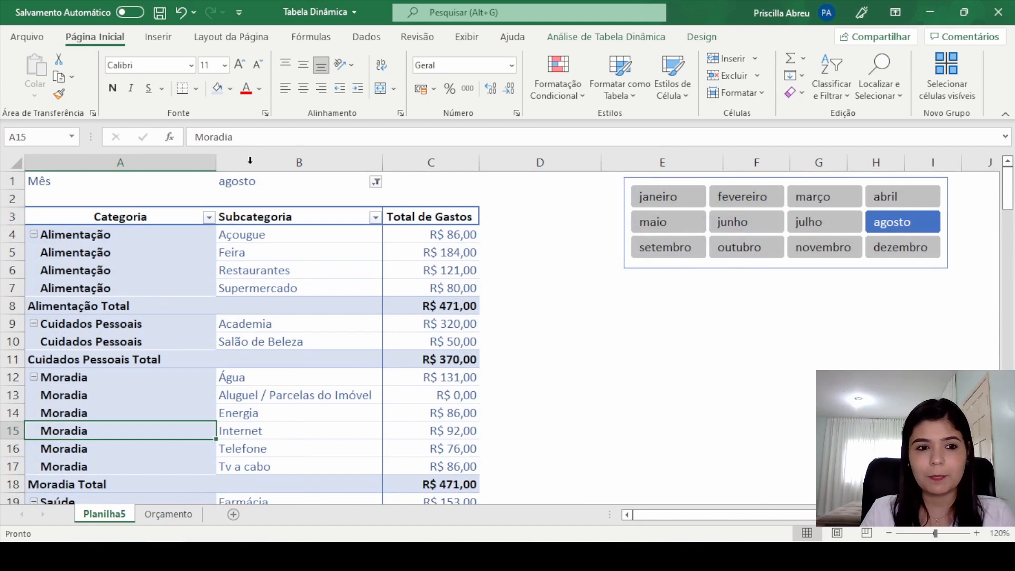
pyautogui.scroll(-6, 383, 317)
pyautogui.scroll(6, 508, 323)
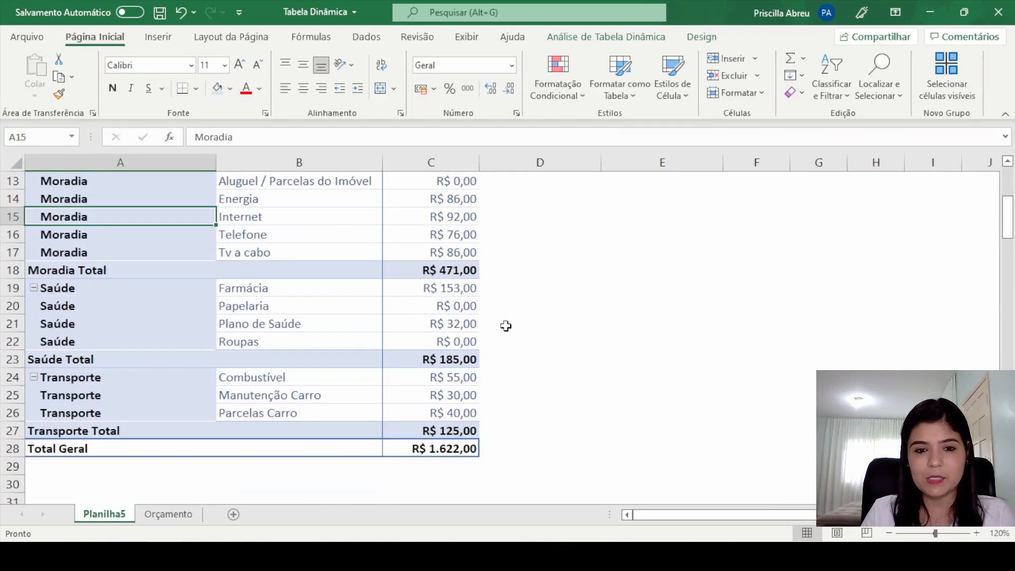
pyautogui.click(139, 276)
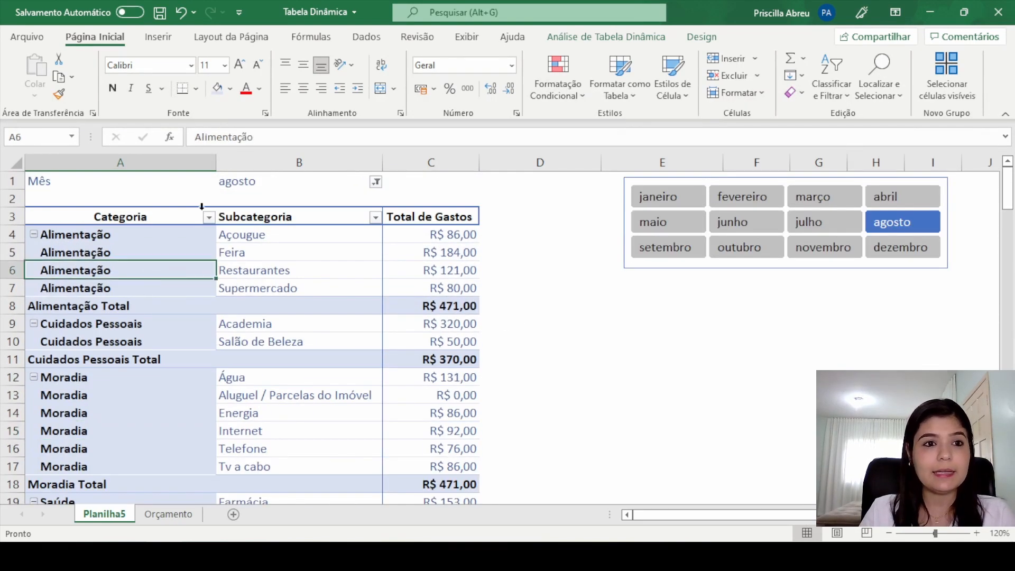
# Step: Turn off repeated item labels in the pivot table, and repeat all item labels again
pyautogui.click(701, 37)
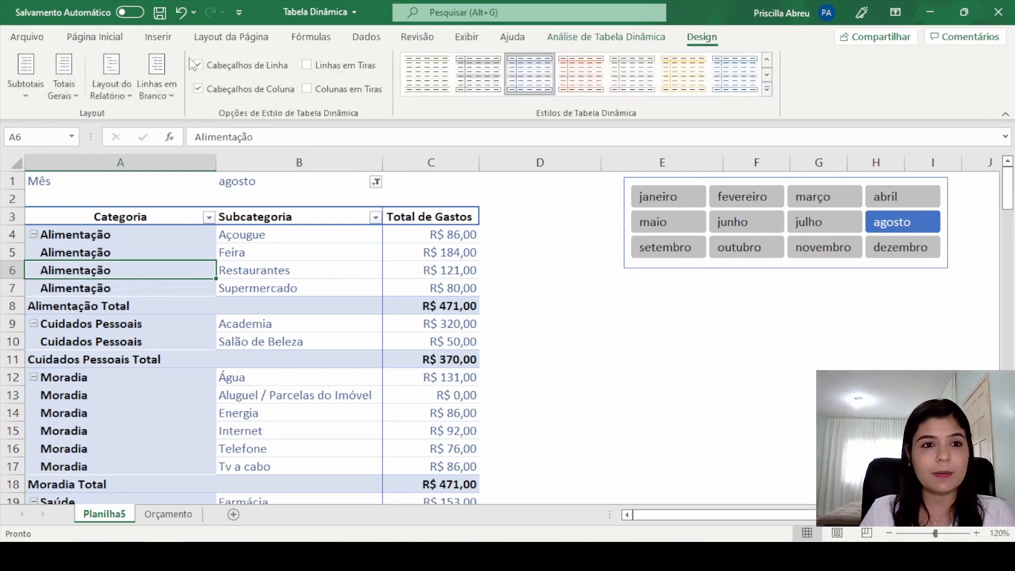
pyautogui.click(111, 84)
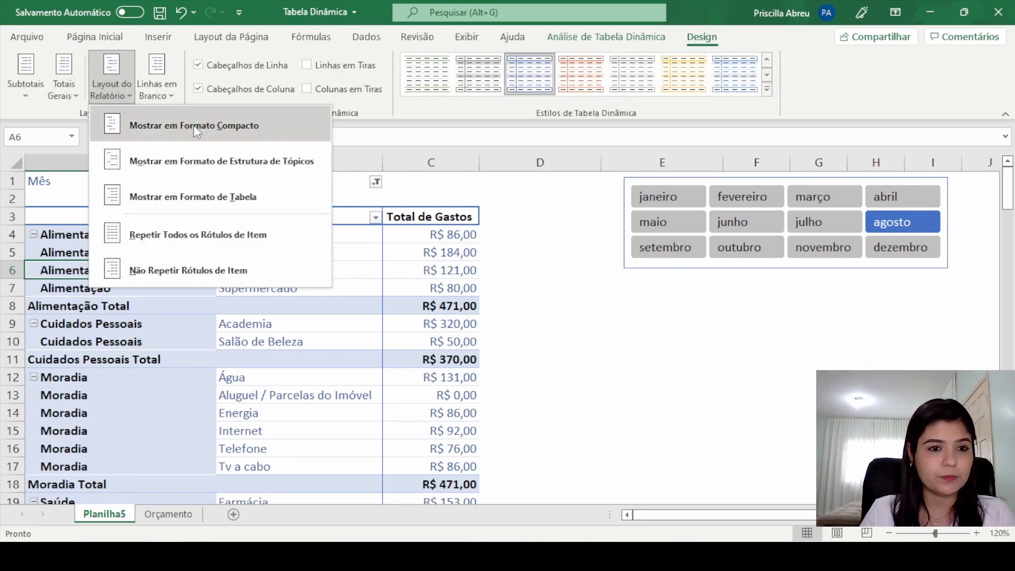
pyautogui.click(217, 271)
pyautogui.click(112, 87)
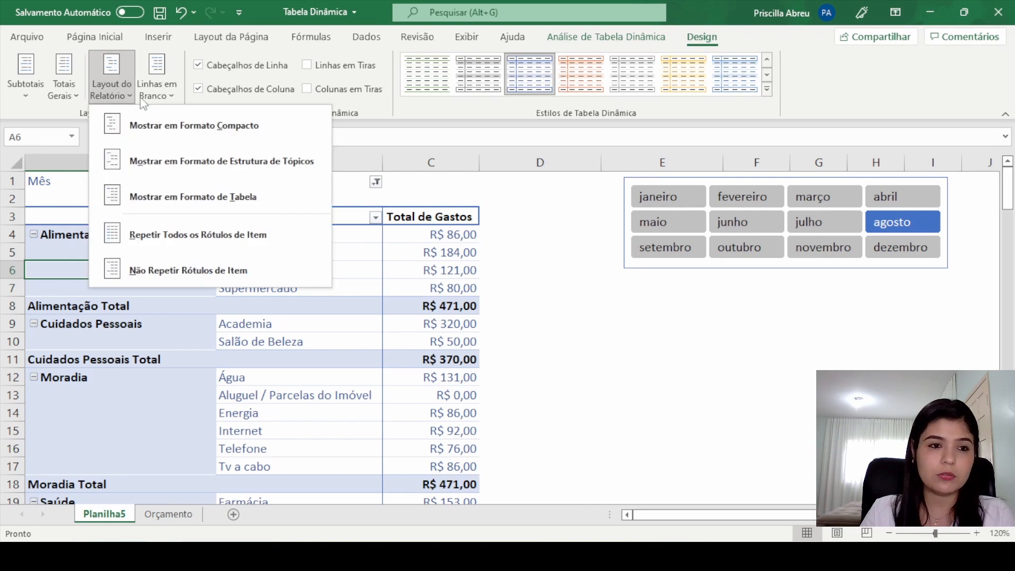
pyautogui.click(152, 244)
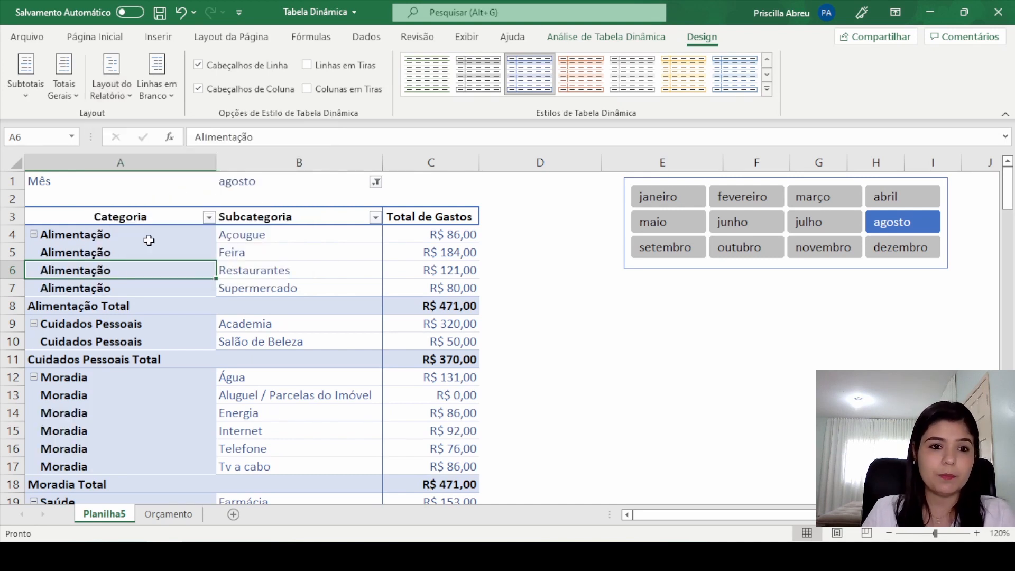
# Step: Try showing subtotals at the top of each group, hide all subtotals, and review the pivot table down to the grand total
pyautogui.click(33, 85)
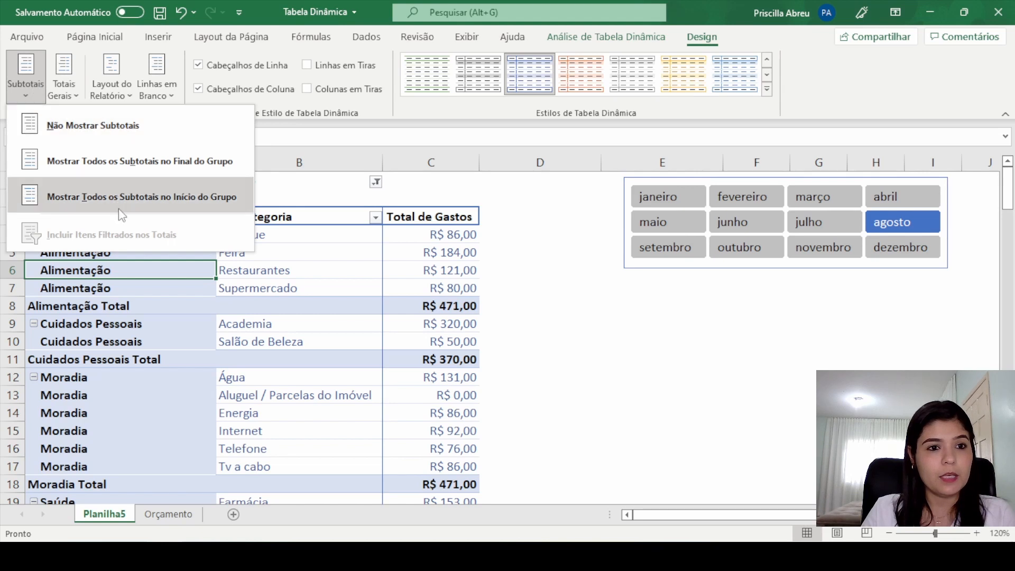
pyautogui.click(119, 198)
pyautogui.click(26, 79)
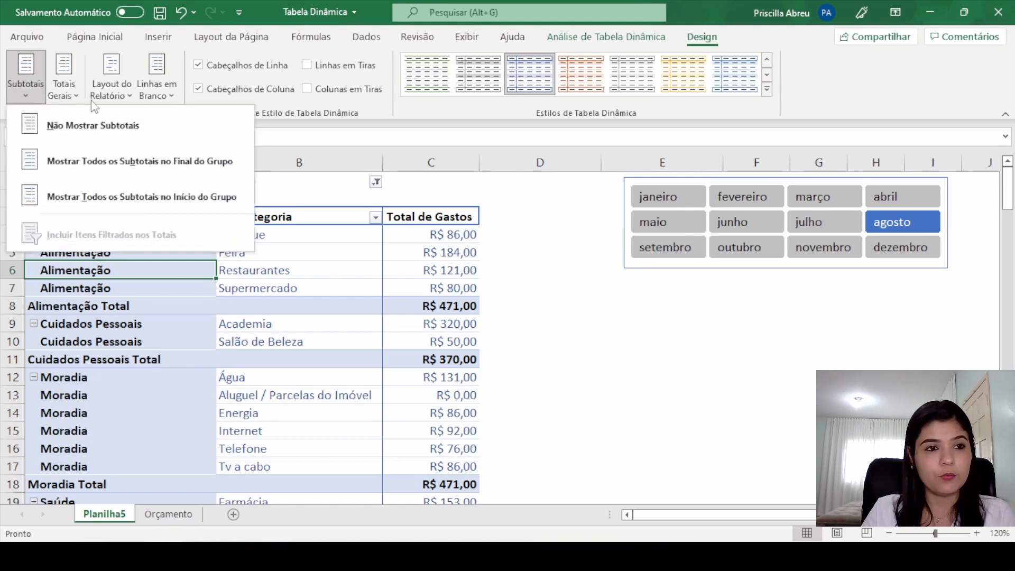
pyautogui.click(101, 125)
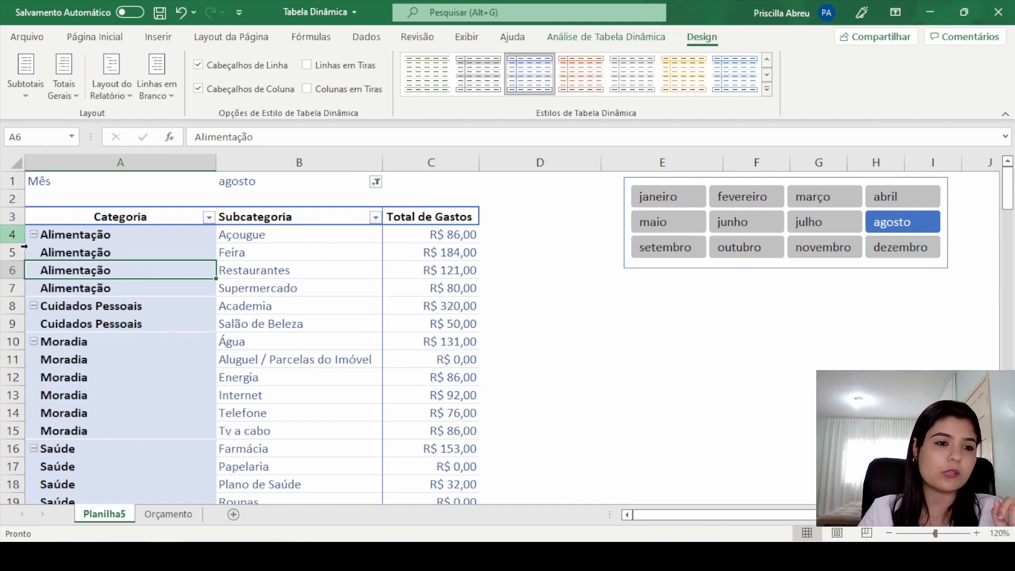
pyautogui.scroll(-4, 476, 368)
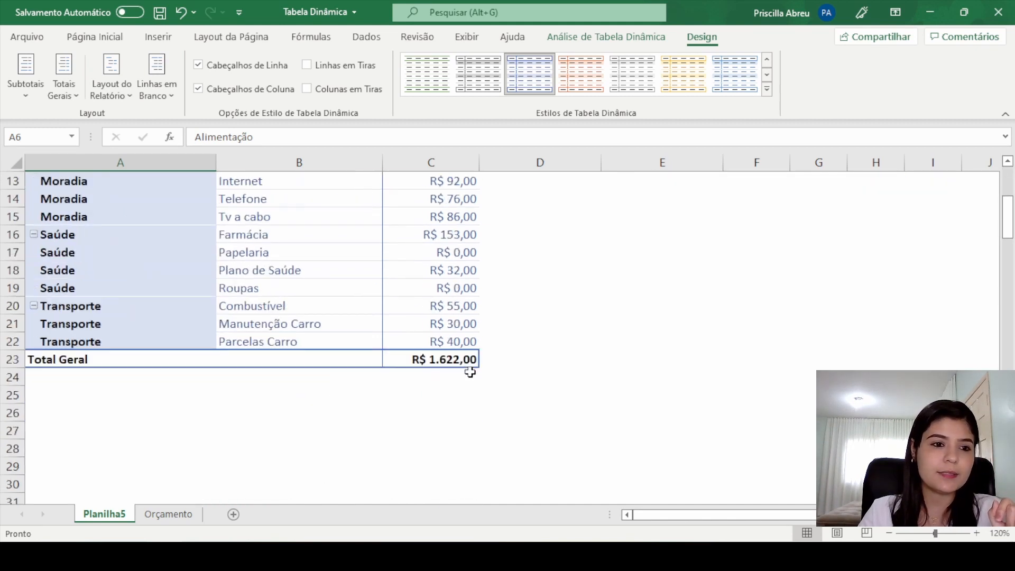
pyautogui.scroll(4, 468, 370)
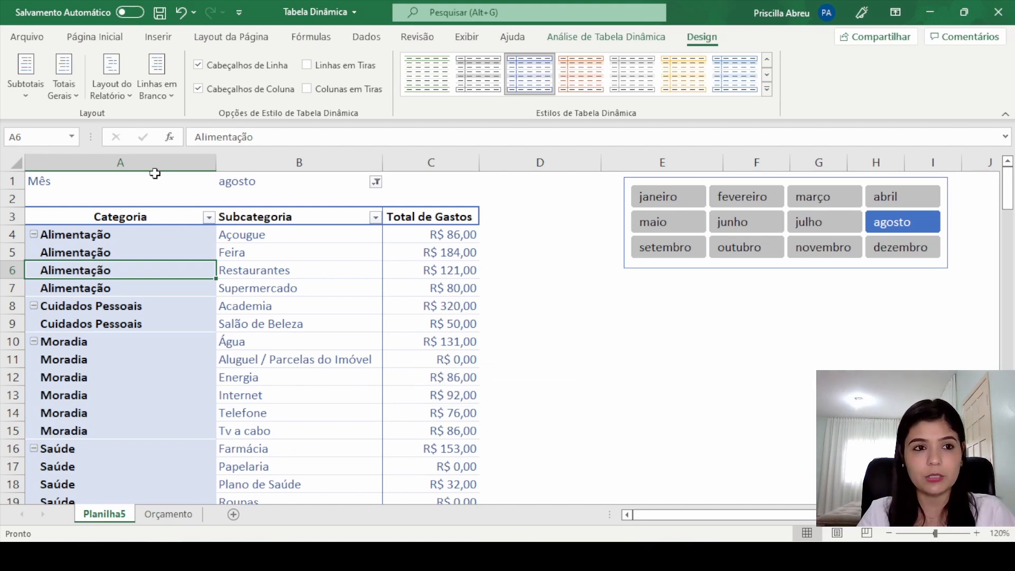
# Step: Show the pivot table in outline form with all subtotals at the top of each group
pyautogui.click(109, 83)
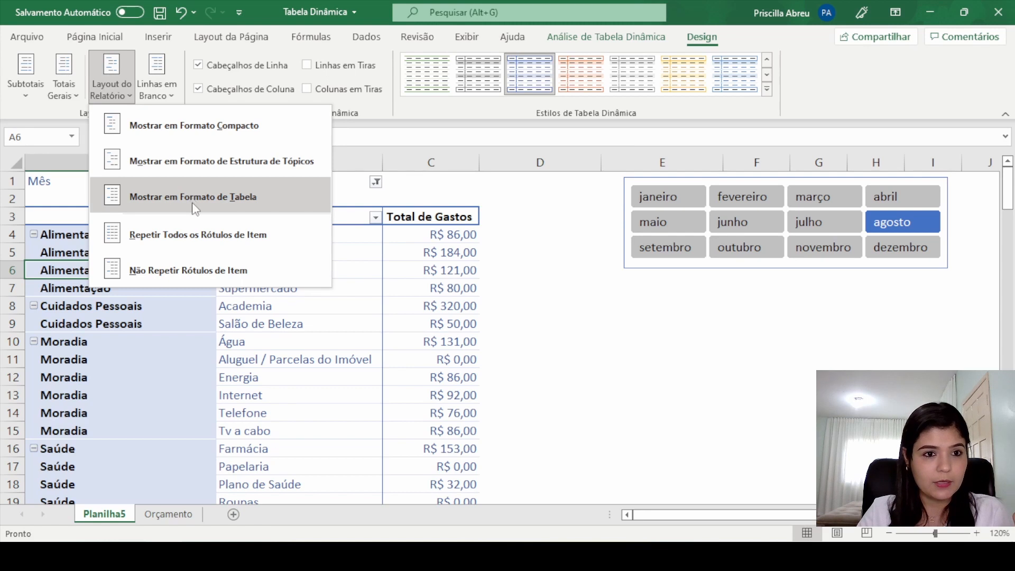
pyautogui.click(201, 160)
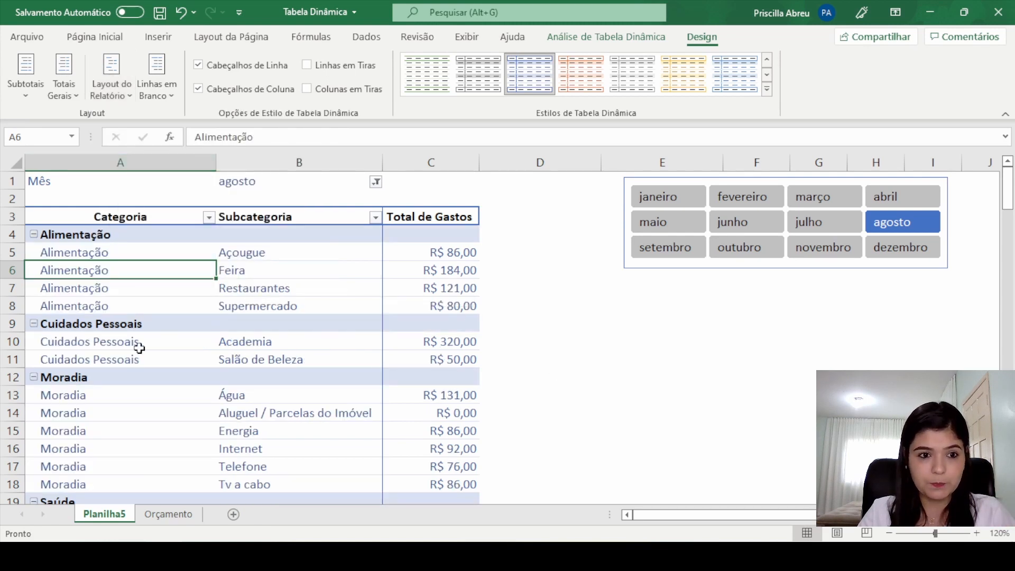
pyautogui.click(21, 82)
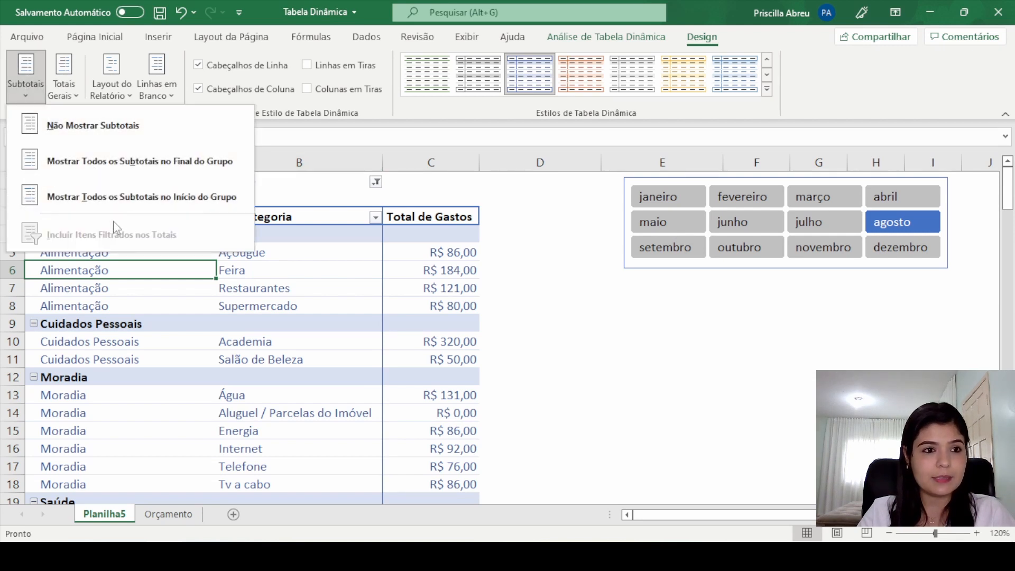
pyautogui.click(170, 161)
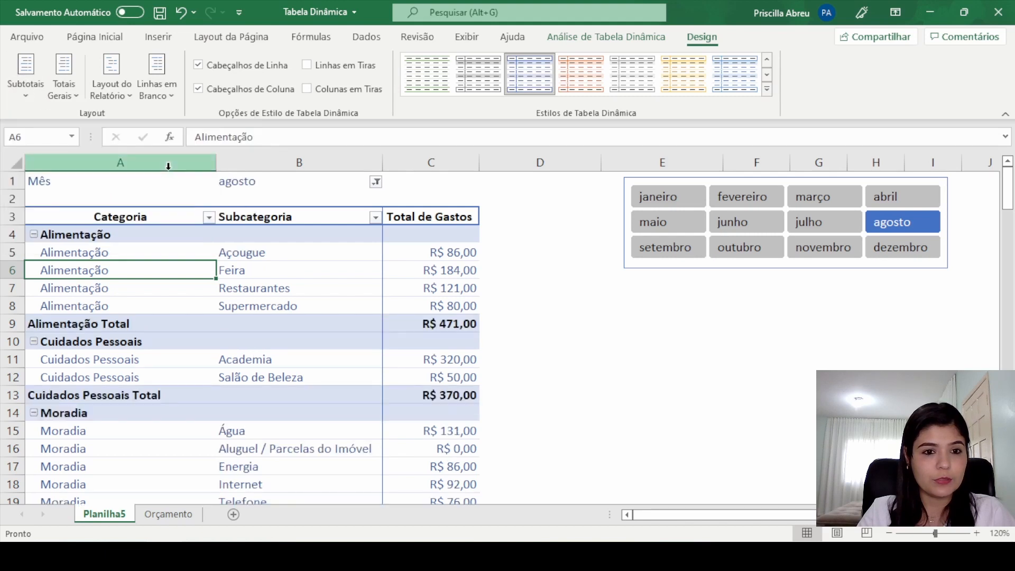
pyautogui.click(33, 87)
pyautogui.click(91, 161)
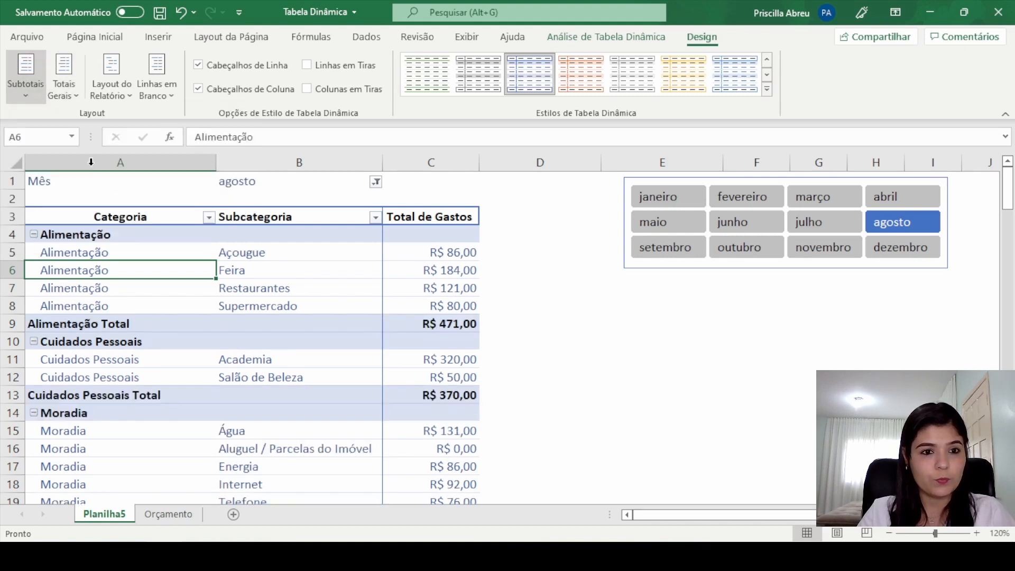
pyautogui.click(26, 77)
pyautogui.click(123, 198)
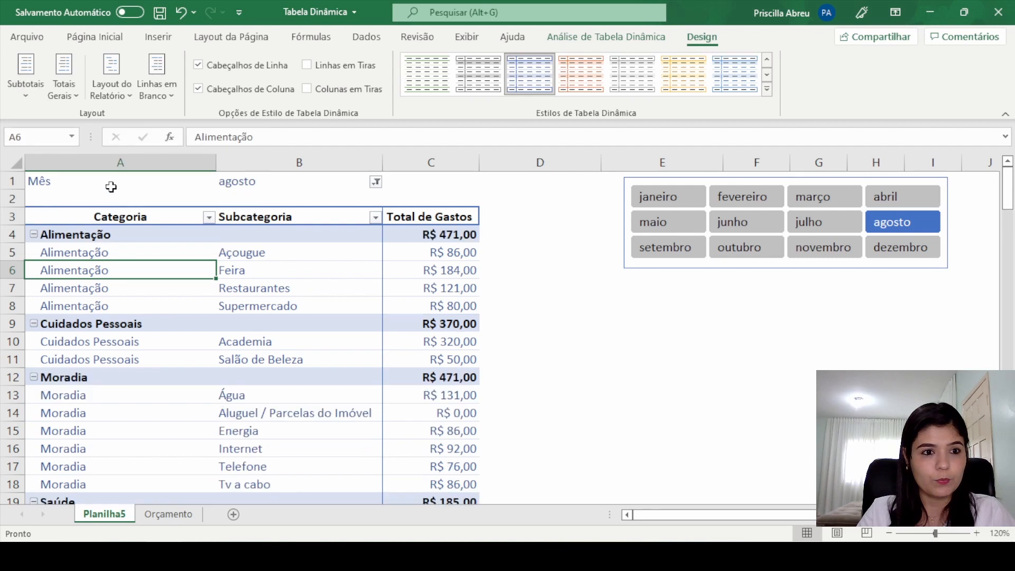
# Step: Move all subtotals to the bottom of each group, and return them to the top
pyautogui.click(24, 88)
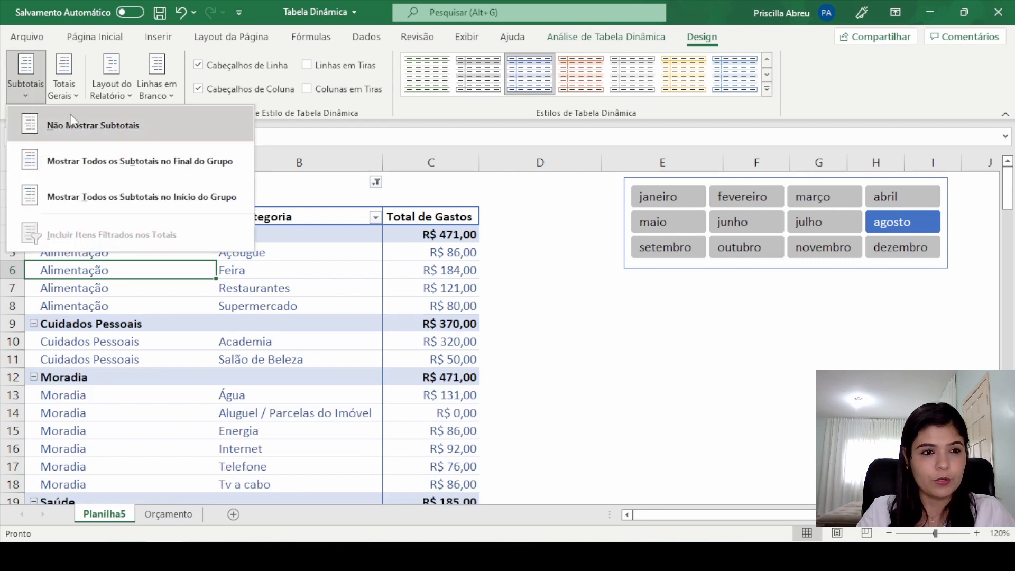
pyautogui.click(116, 160)
pyautogui.click(36, 78)
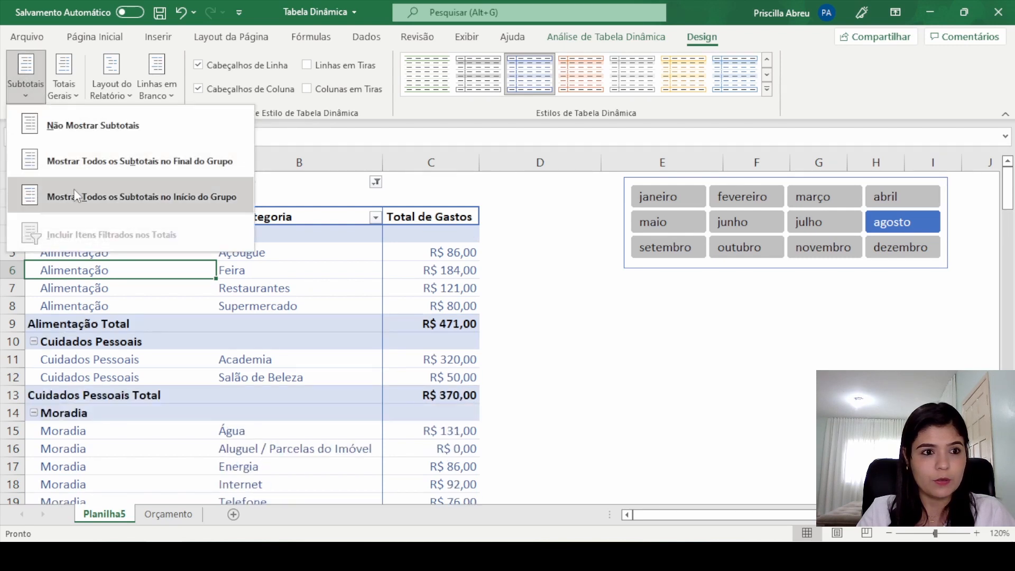
pyautogui.click(74, 191)
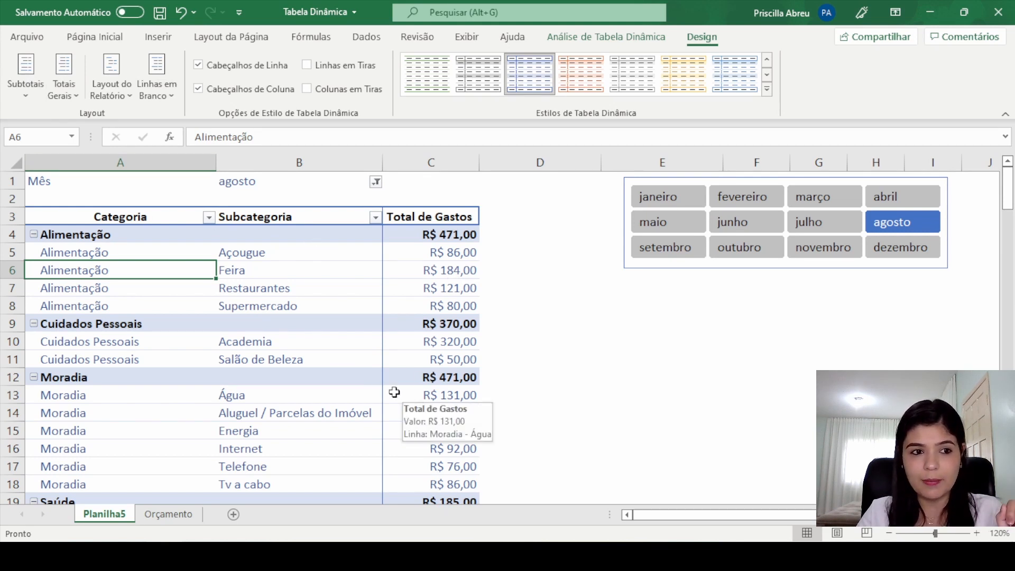
# Step: Stop repeating the item labels in the pivot table's Categoria column
pyautogui.click(75, 252)
pyautogui.click(78, 287)
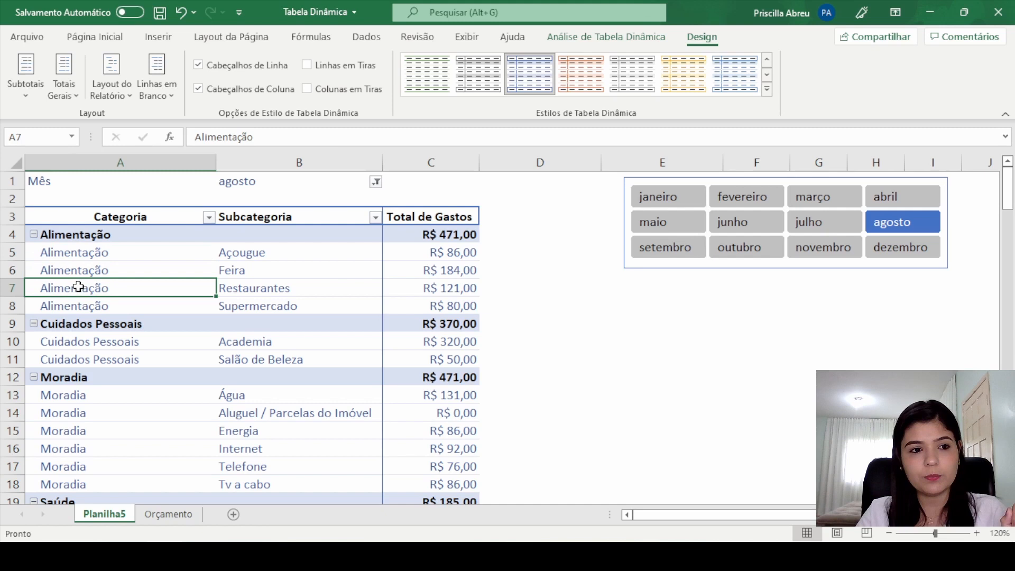
pyautogui.click(115, 86)
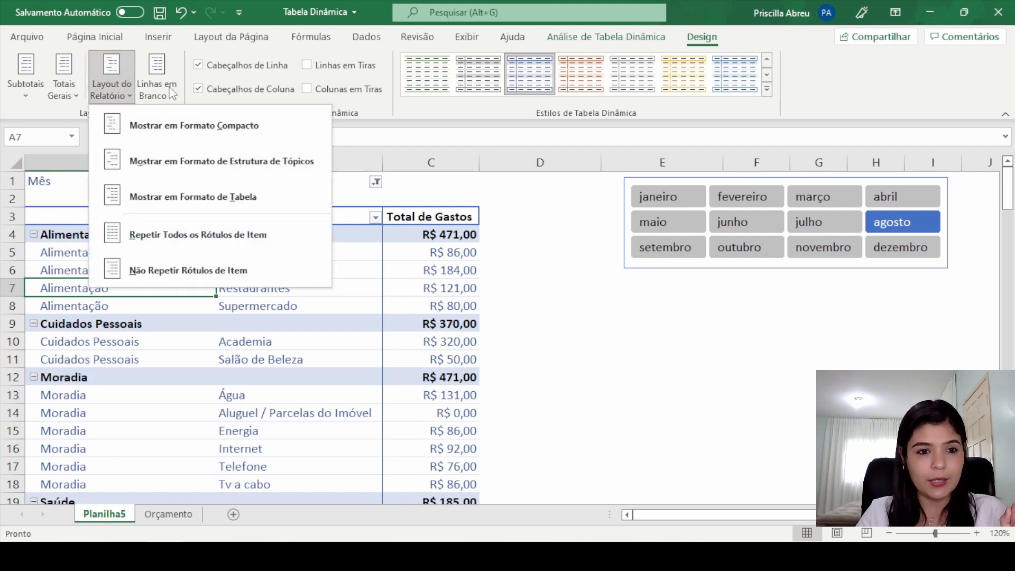
pyautogui.click(193, 196)
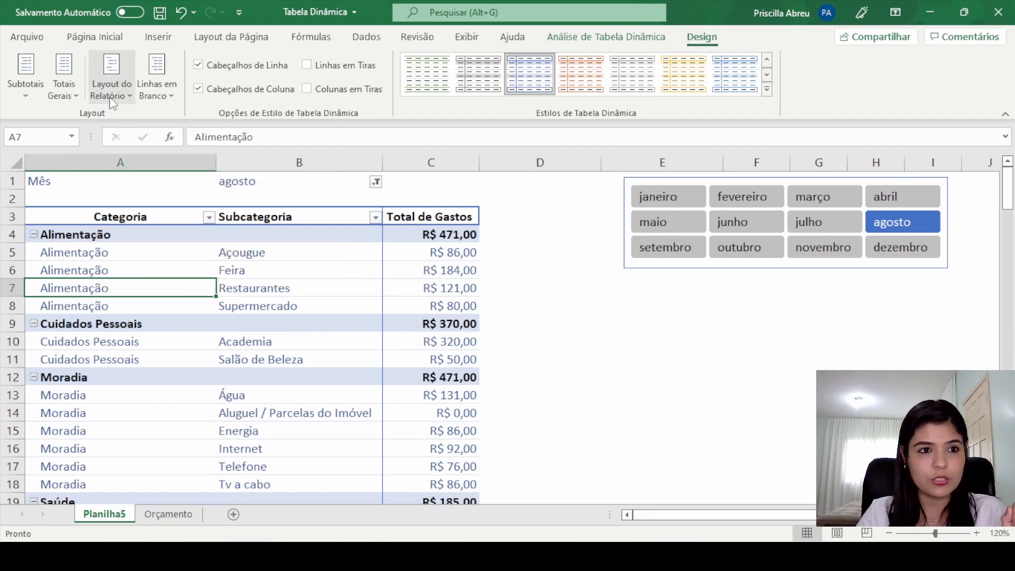
pyautogui.click(111, 80)
pyautogui.click(182, 268)
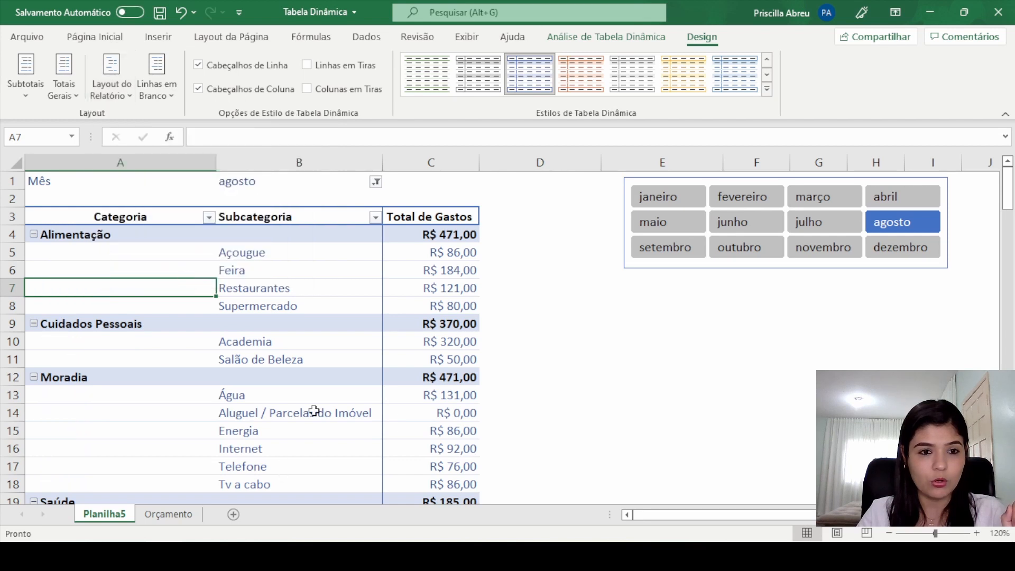
pyautogui.click(672, 322)
pyautogui.click(503, 378)
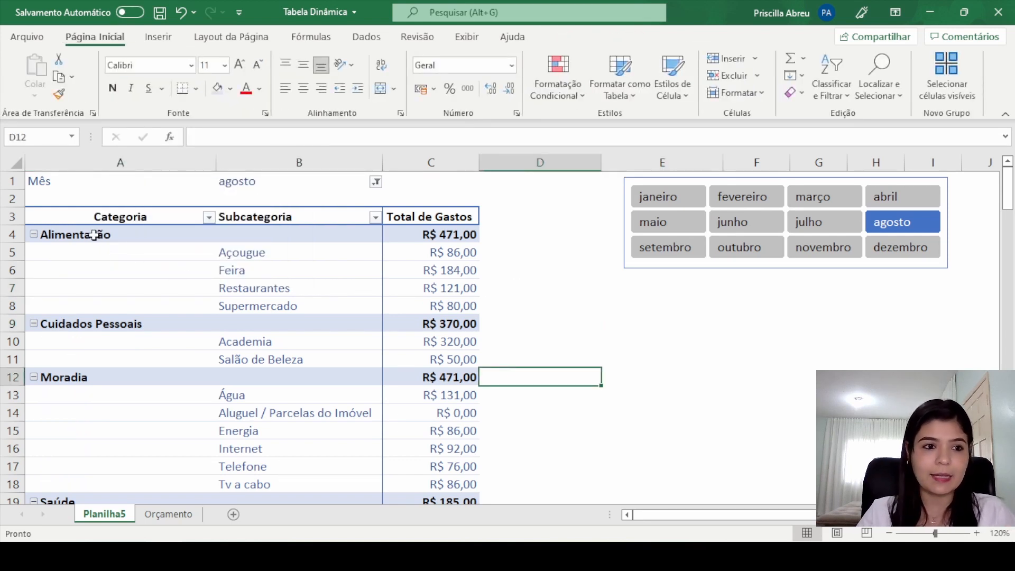
# Step: Check the Alimentação subcategories against their category subtotal, and review the remaining categories down to the grand total
pyautogui.click(120, 239)
pyautogui.moveTo(289, 259); pyautogui.dragTo(401, 303)
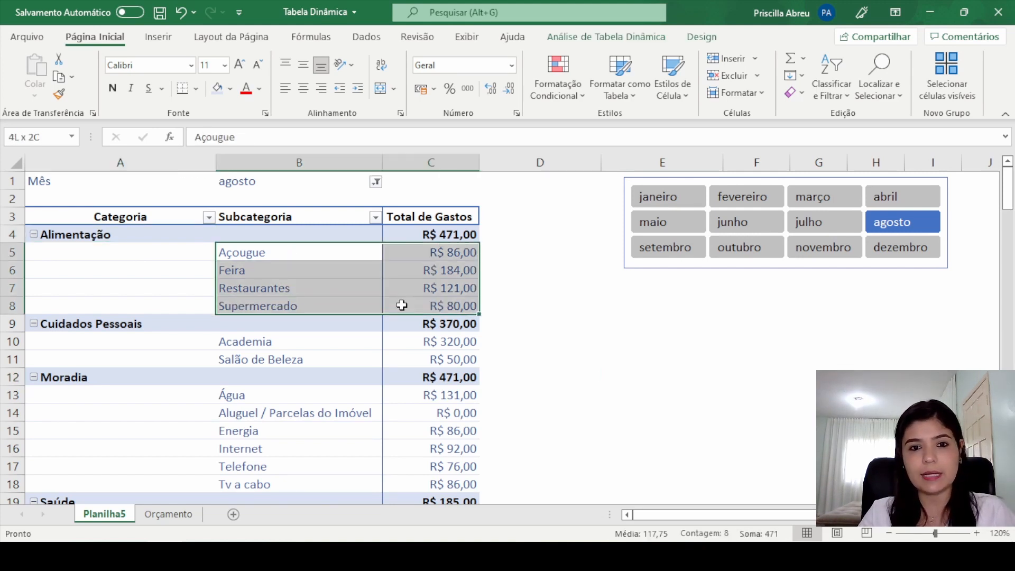
pyautogui.click(441, 237)
pyautogui.click(140, 329)
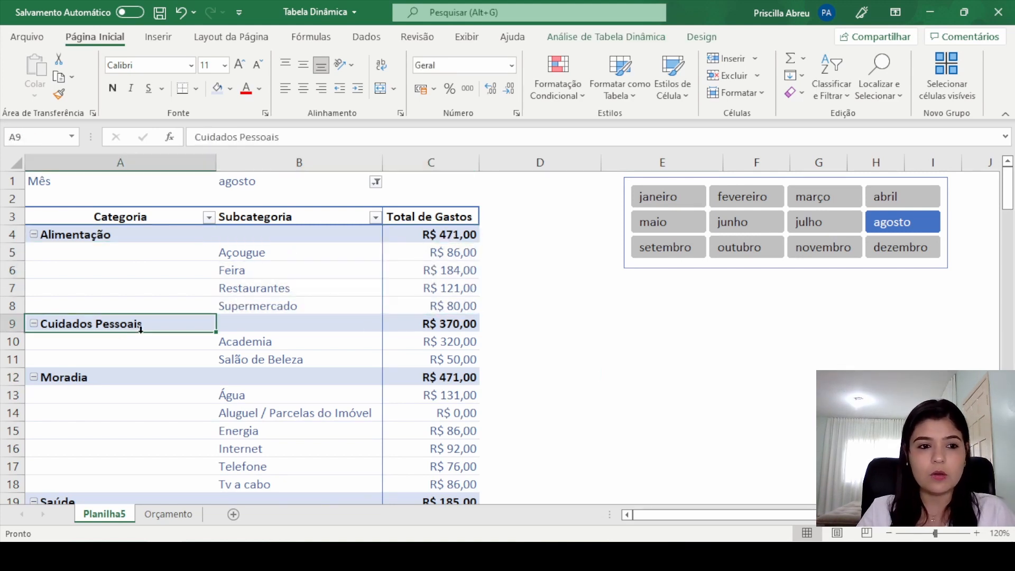
pyautogui.scroll(-7, 491, 346)
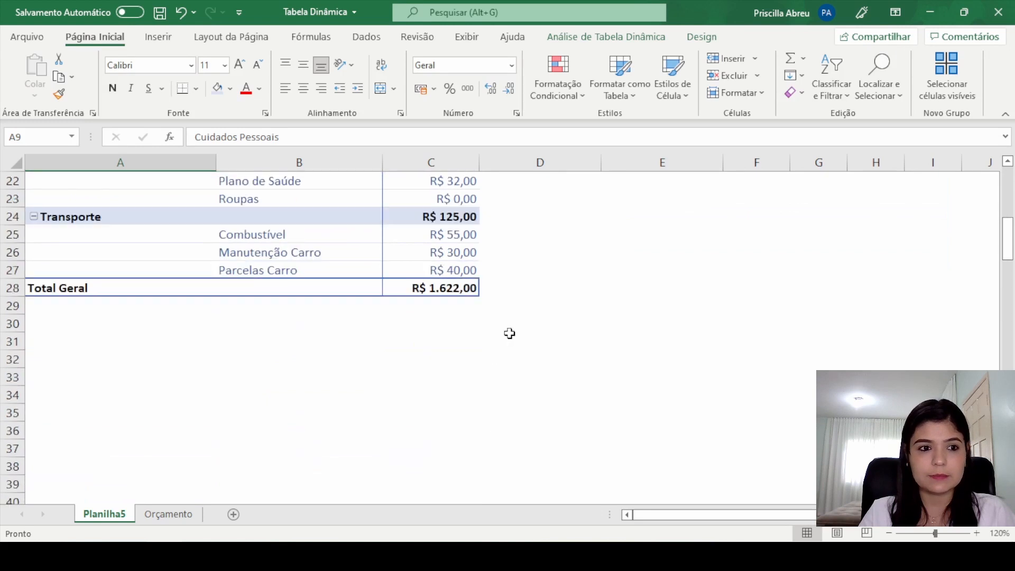
pyautogui.scroll(4, 508, 330)
pyautogui.scroll(3, 507, 325)
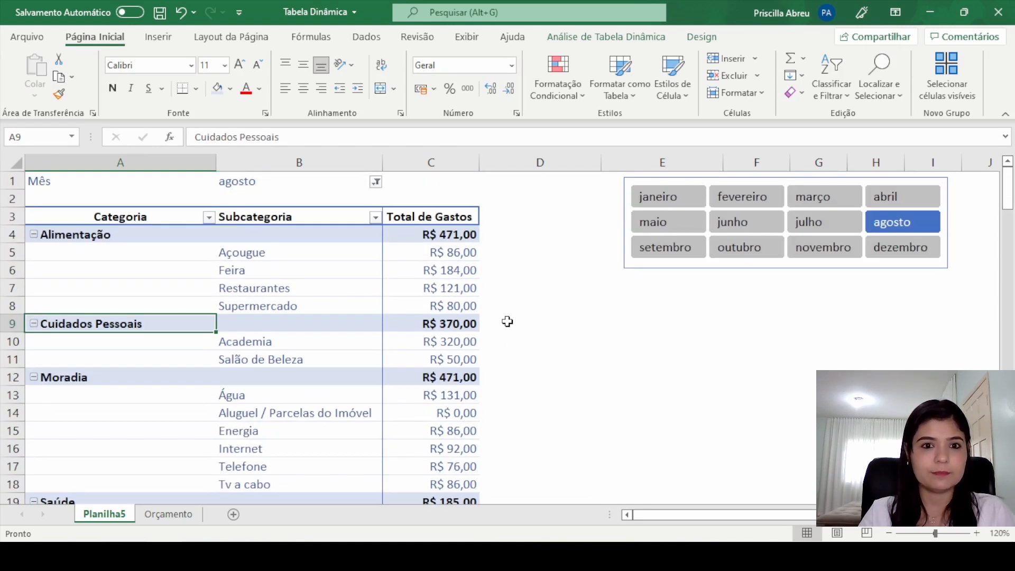
pyautogui.click(414, 275)
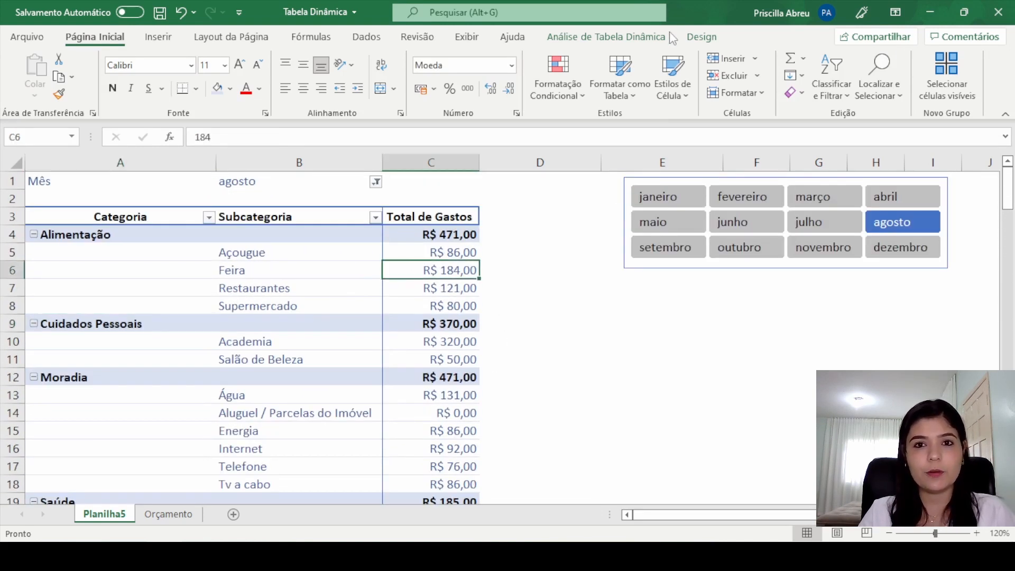
pyautogui.click(701, 36)
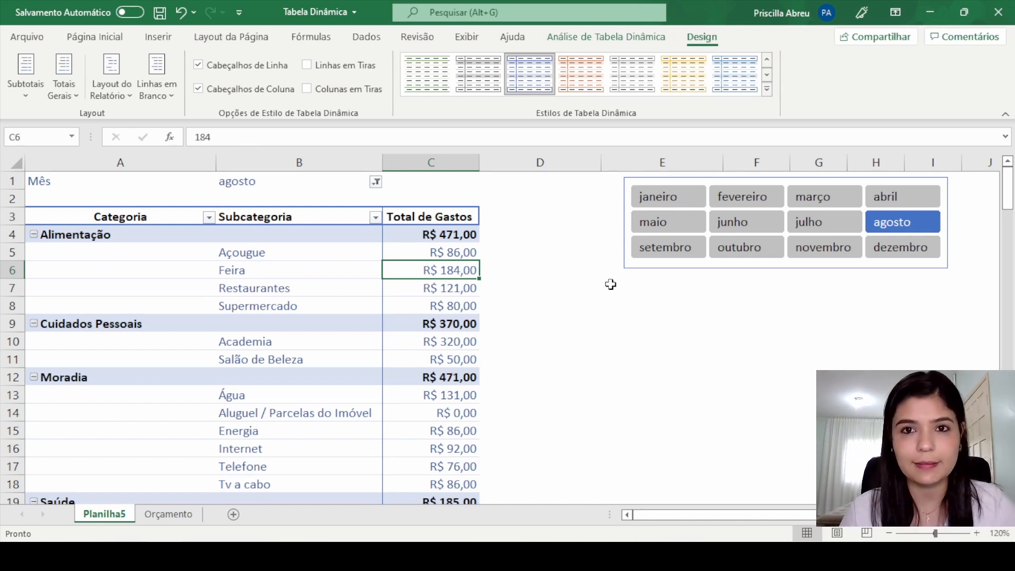
# Step: Show the pivot table's field list and move the Categoria field from the rows area to the filters area
pyautogui.click(644, 42)
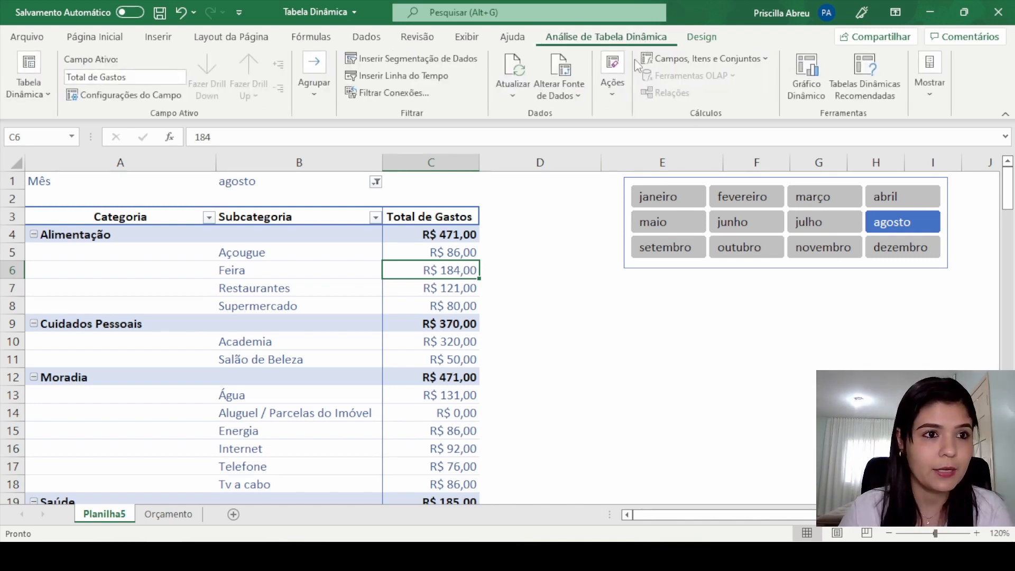
pyautogui.click(258, 330)
pyautogui.click(487, 342)
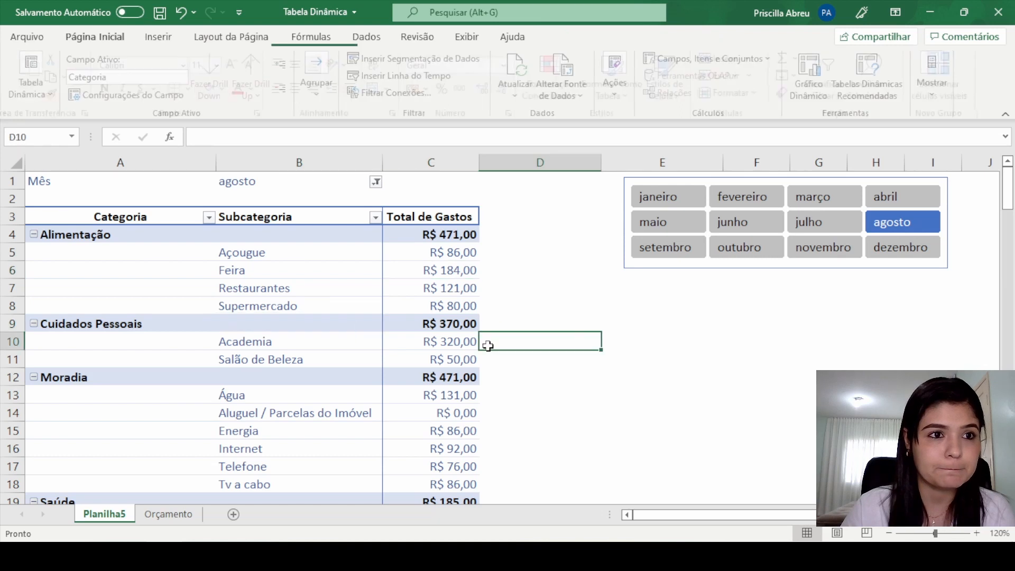
pyautogui.click(256, 252)
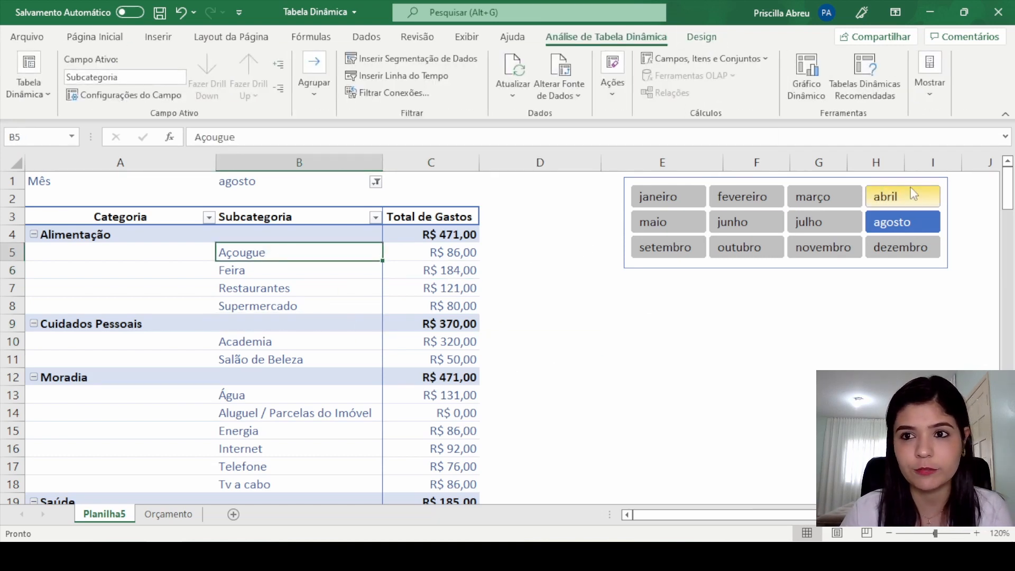
pyautogui.click(936, 93)
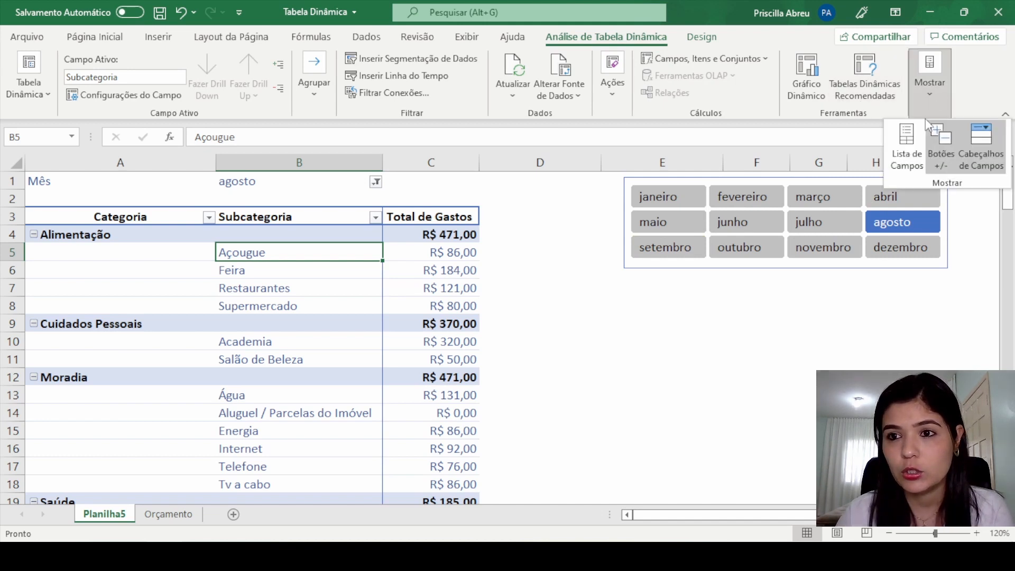
pyautogui.click(904, 154)
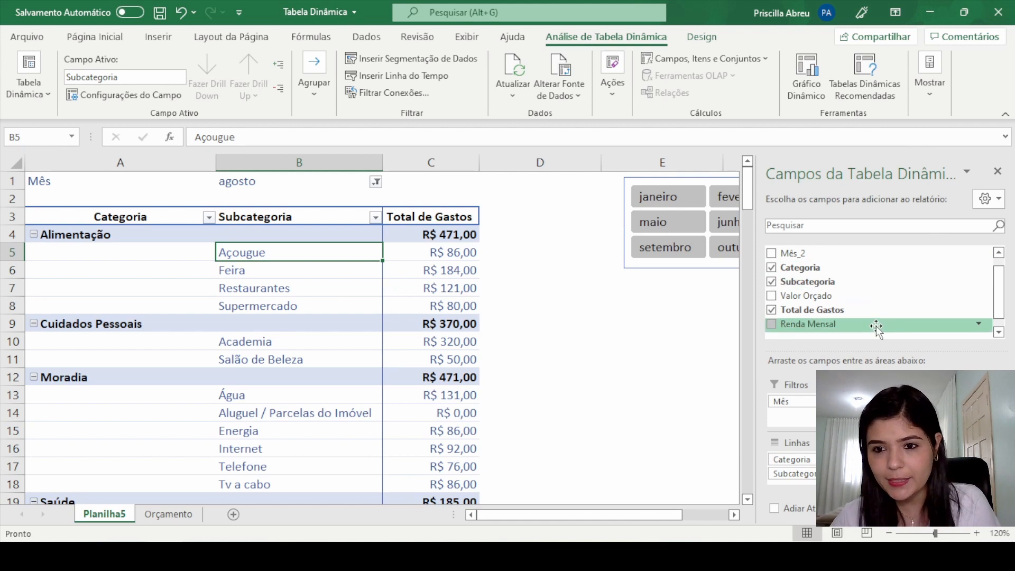
pyautogui.scroll(1, 920, 317)
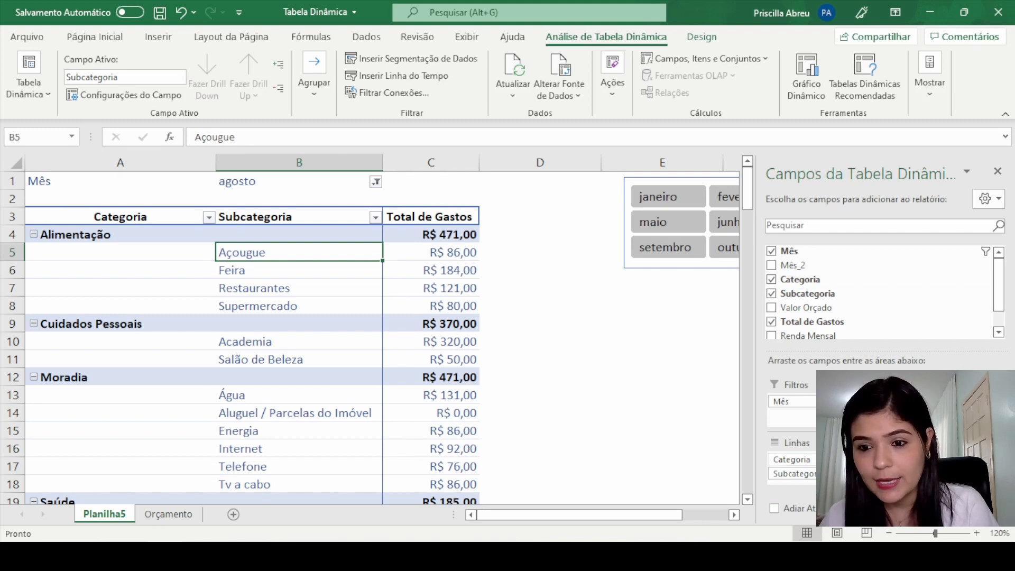
pyautogui.moveTo(791, 459); pyautogui.dragTo(791, 417)
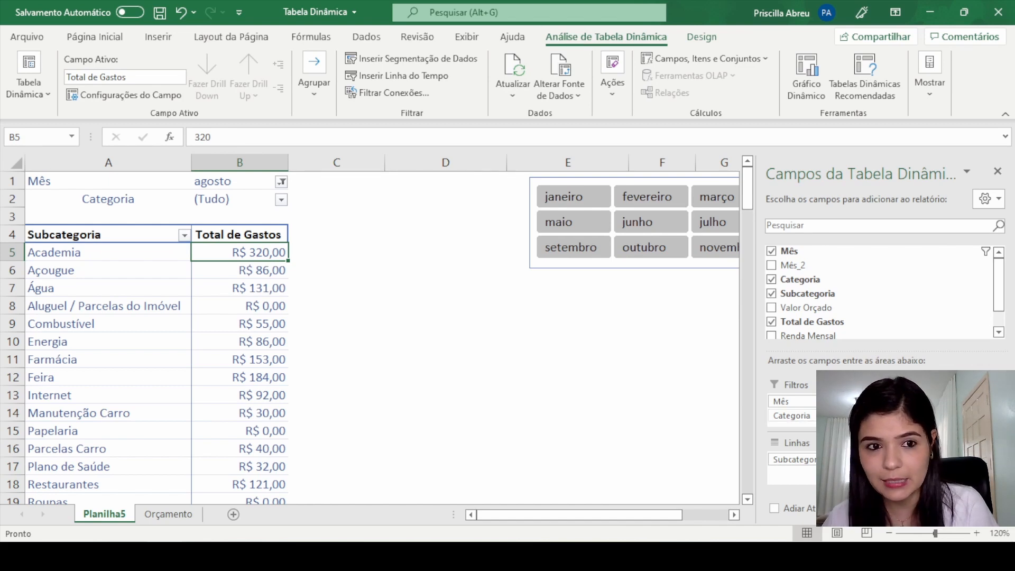
# Step: Move the Mês slicer down and closer to the pivot table, and insert a slicer for the Categoria field
pyautogui.moveTo(588, 180); pyautogui.dragTo(428, 287)
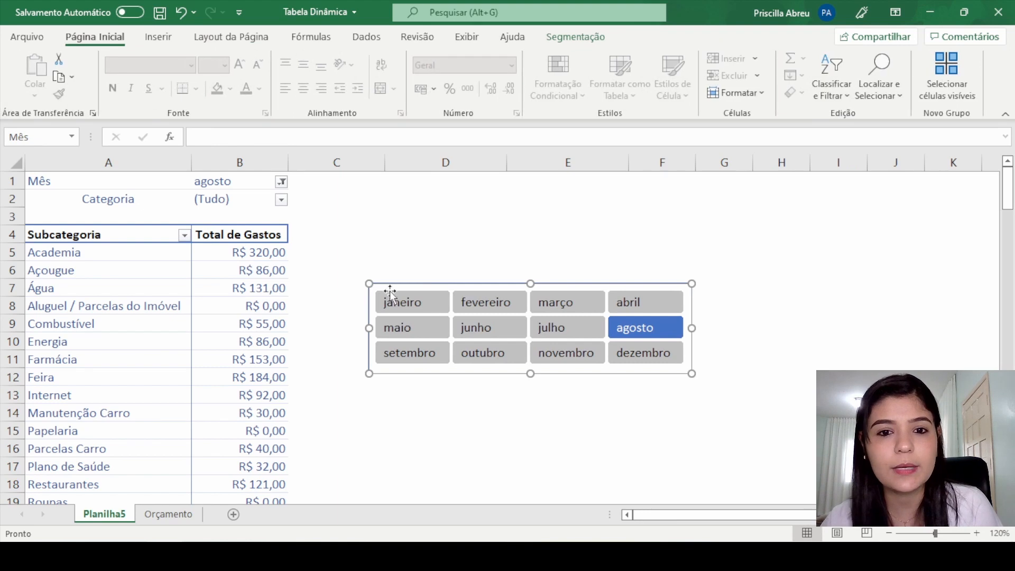
pyautogui.click(270, 285)
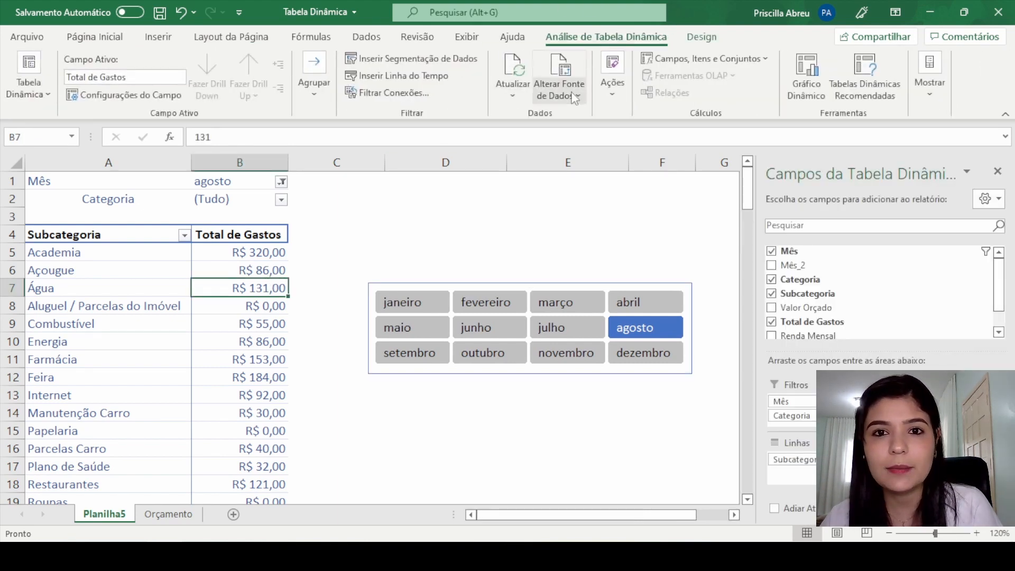
pyautogui.click(418, 59)
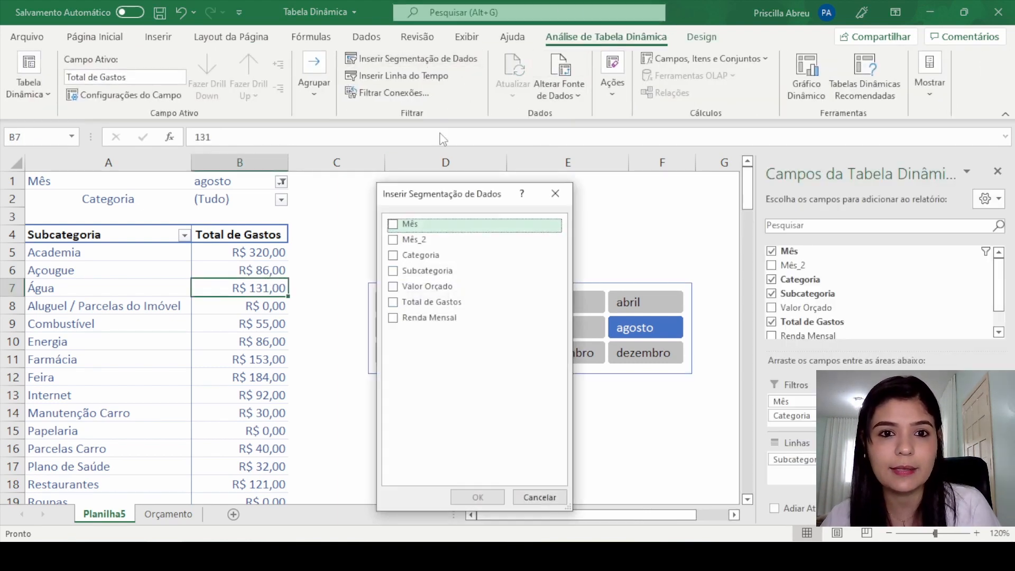
pyautogui.click(393, 254)
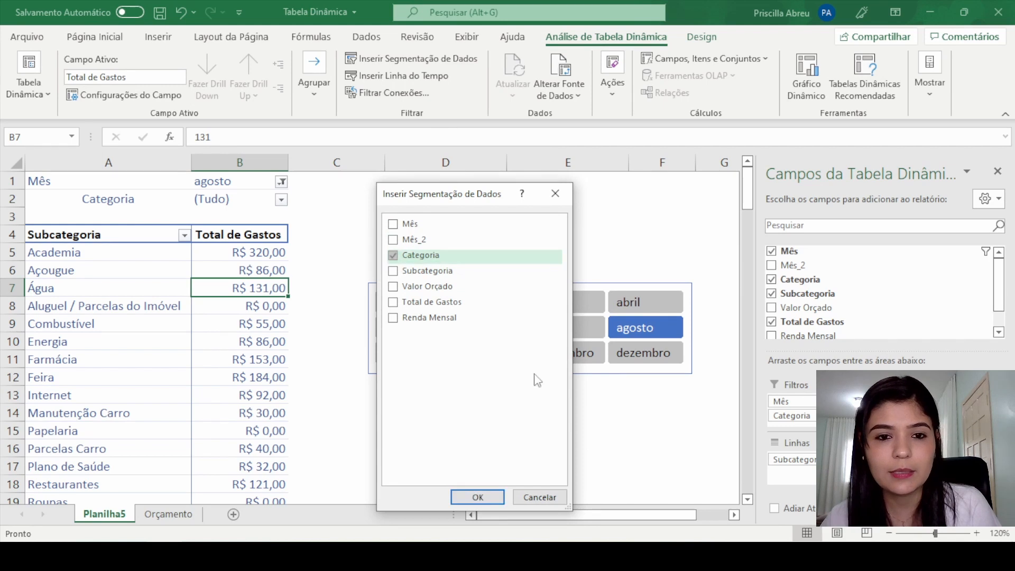
pyautogui.click(477, 497)
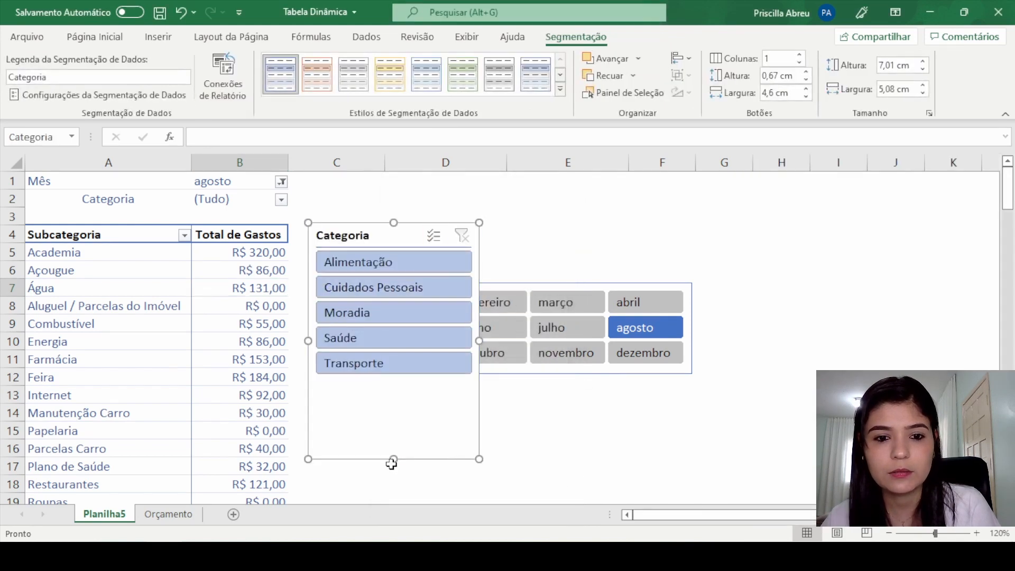
# Step: Shorten and place the Categoria slicer over the upper part of the Mês slicer, and arrange its buttons in 3 columns
pyautogui.moveTo(391, 463); pyautogui.dragTo(396, 379)
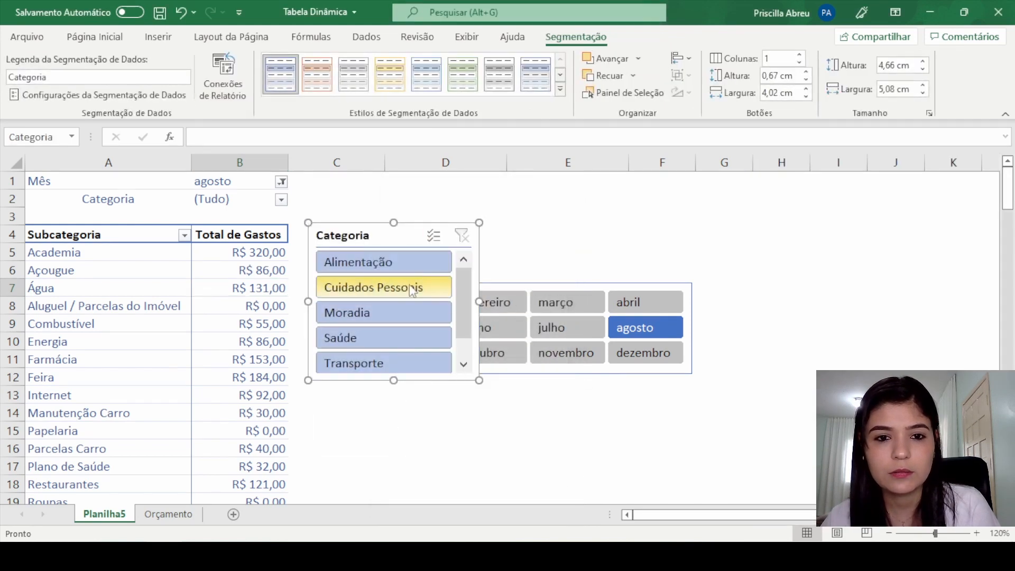
pyautogui.moveTo(411, 233); pyautogui.dragTo(458, 186)
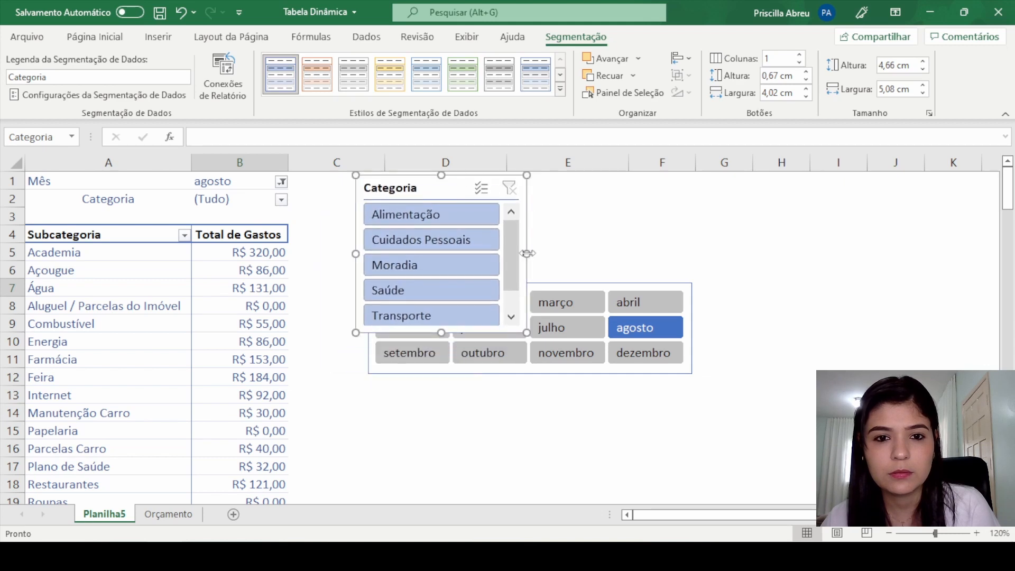
pyautogui.click(799, 55)
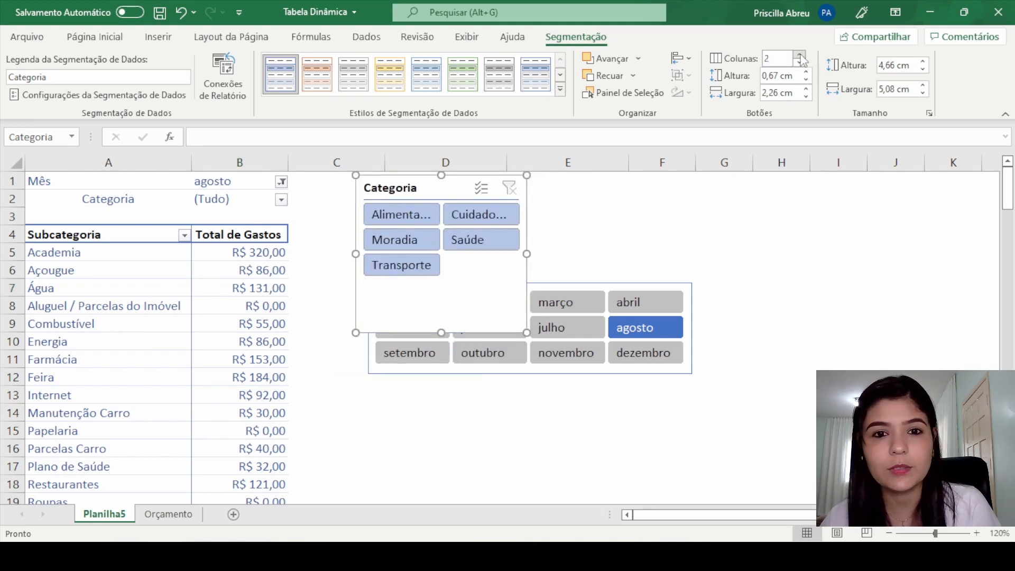
pyautogui.click(800, 56)
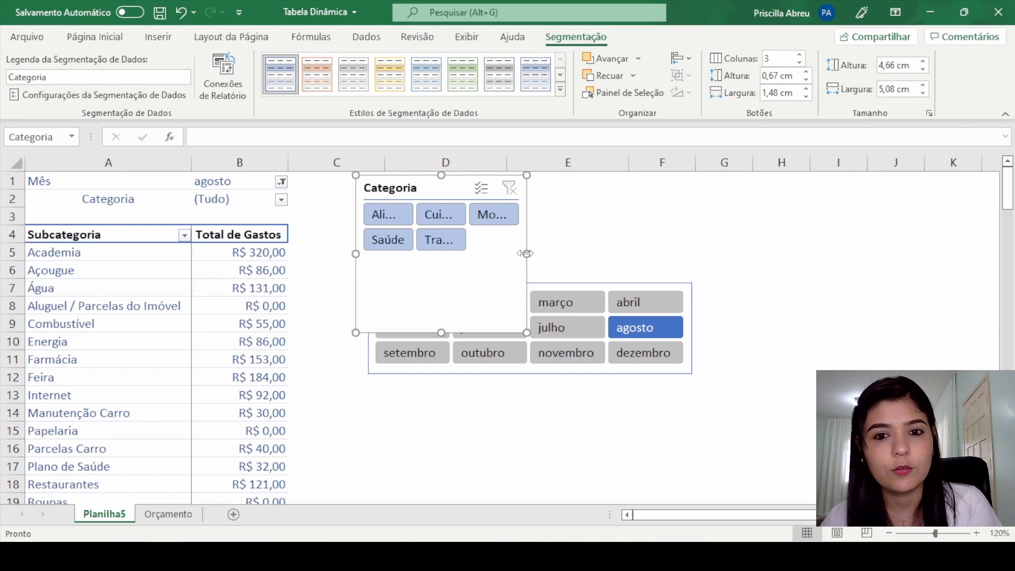
# Step: Resize the Categoria slicer to about 12.91 cm wide and 2.7 cm high
pyautogui.moveTo(526, 253); pyautogui.dragTo(621, 254)
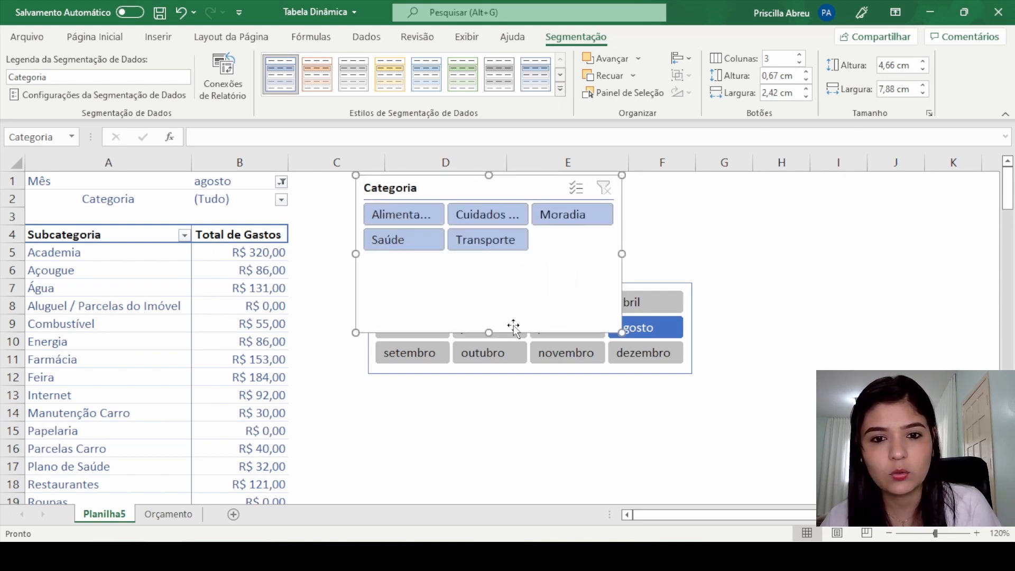
pyautogui.moveTo(494, 272); pyautogui.dragTo(493, 254)
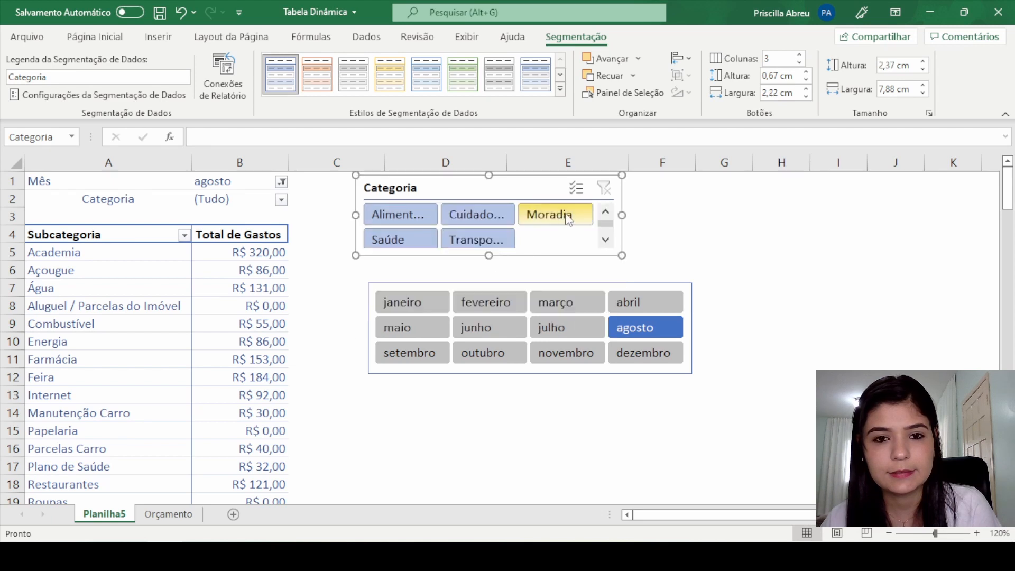
pyautogui.moveTo(622, 216); pyautogui.dragTo(792, 215)
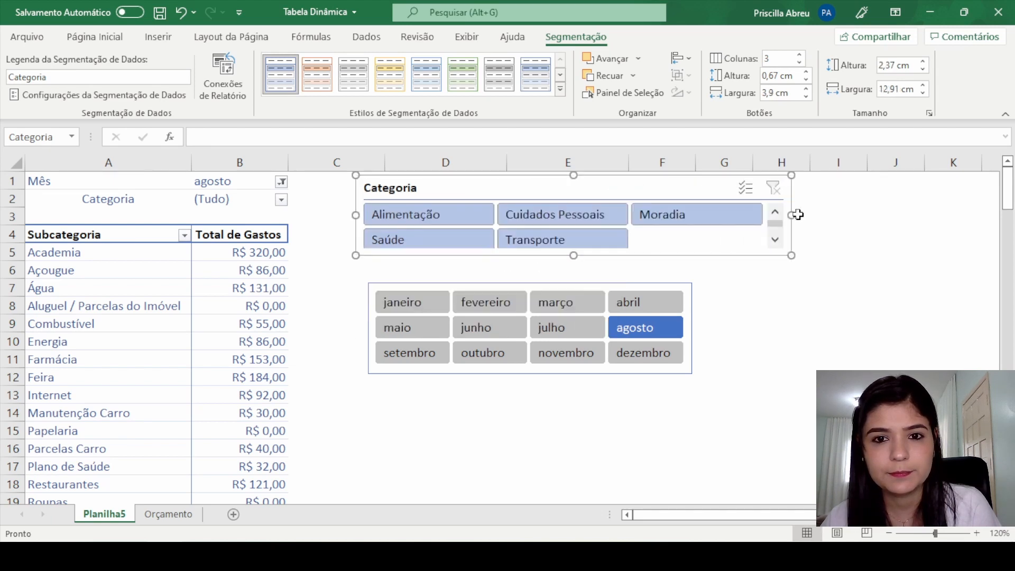
pyautogui.moveTo(573, 256); pyautogui.dragTo(573, 265)
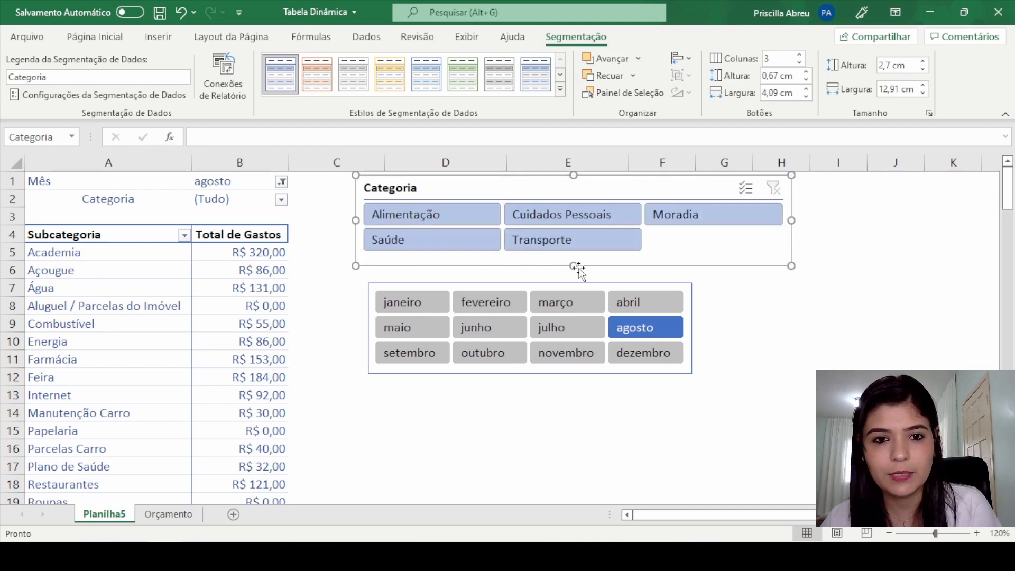
# Step: Fit the Categoria slicer just above the Mês slicer with matching side edges, about 9.64 cm wide, and set it to 1 column
pyautogui.moveTo(675, 185); pyautogui.dragTo(675, 196)
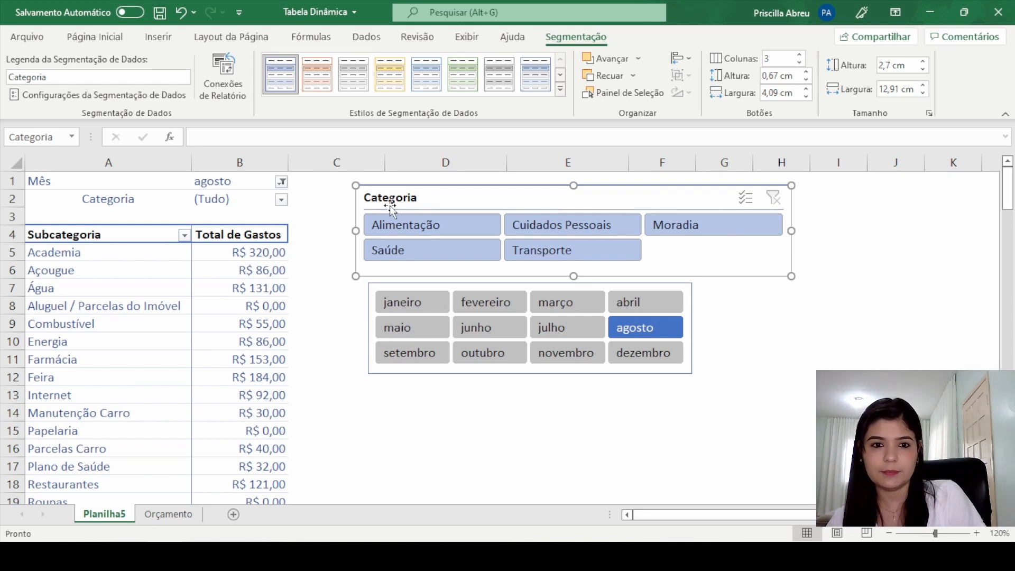
pyautogui.moveTo(356, 230); pyautogui.dragTo(369, 230)
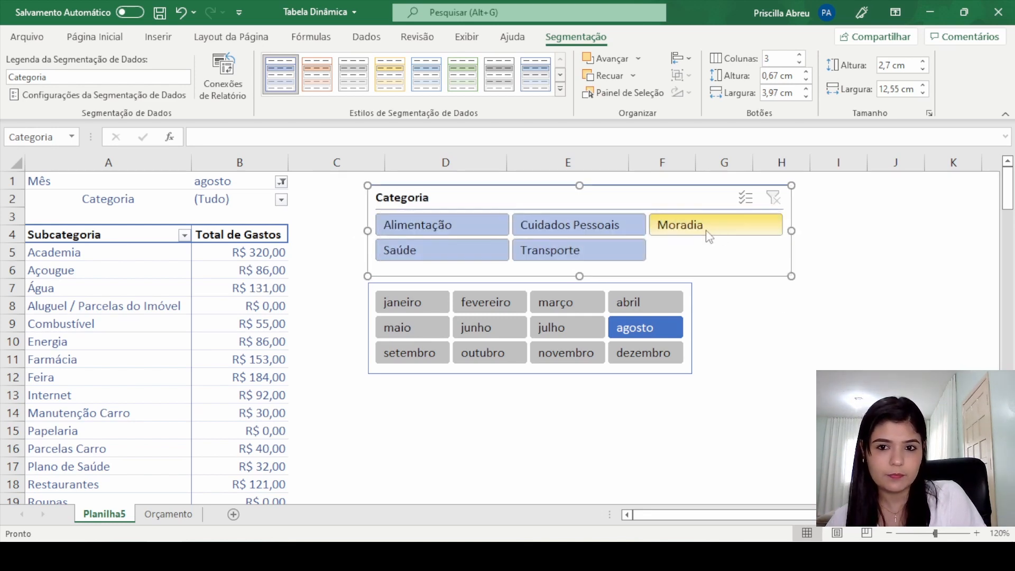
pyautogui.click(799, 62)
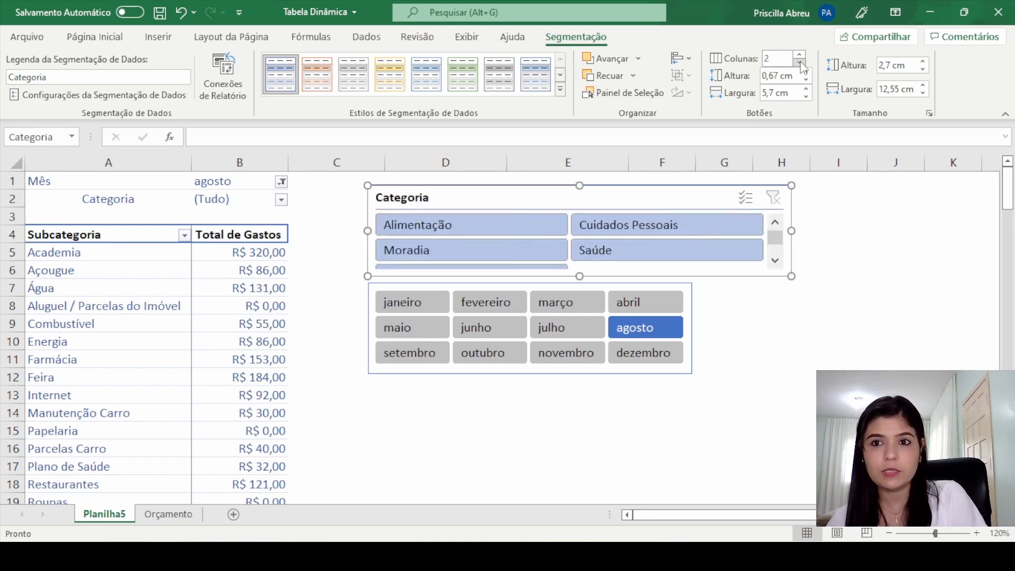
pyautogui.click(799, 63)
pyautogui.moveTo(791, 232); pyautogui.dragTo(693, 231)
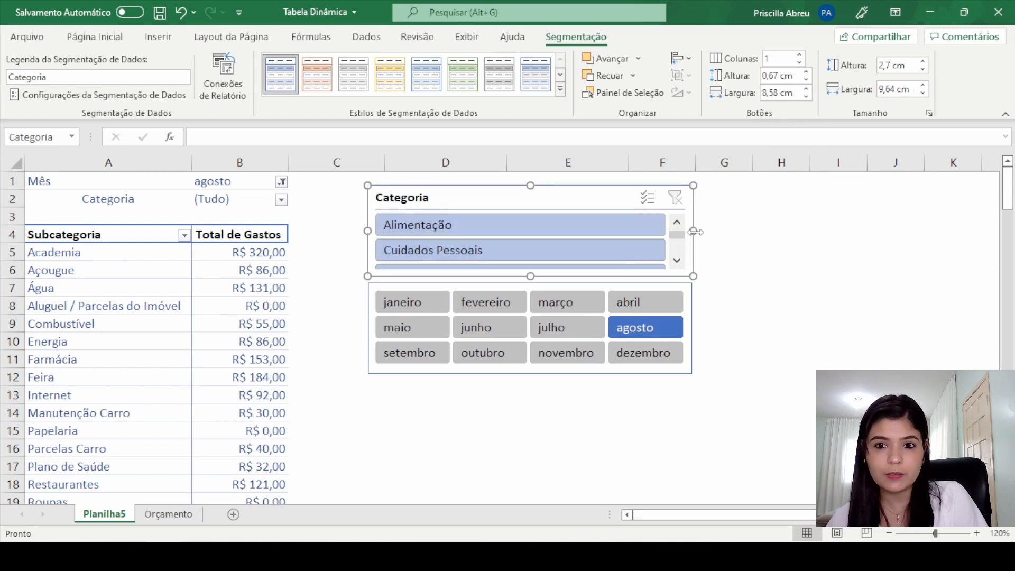
# Step: Filter the pivot table with the Categoria slicer by Alimentação, Cuidados Pessoais, Moradia, Transporte and Saúde in turn
pyautogui.click(677, 262)
pyautogui.click(676, 261)
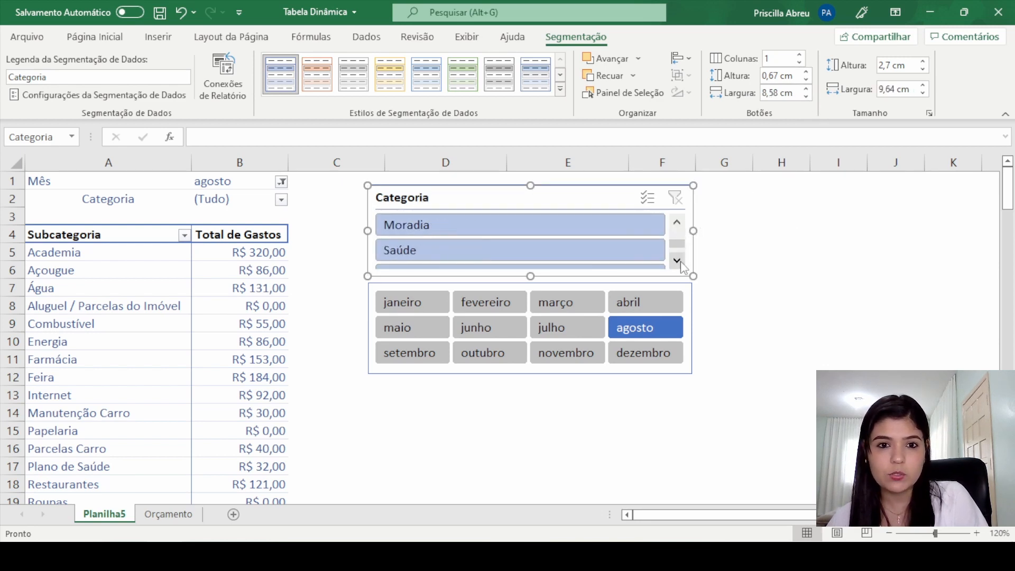
pyautogui.click(677, 261)
pyautogui.scroll(5, 679, 248)
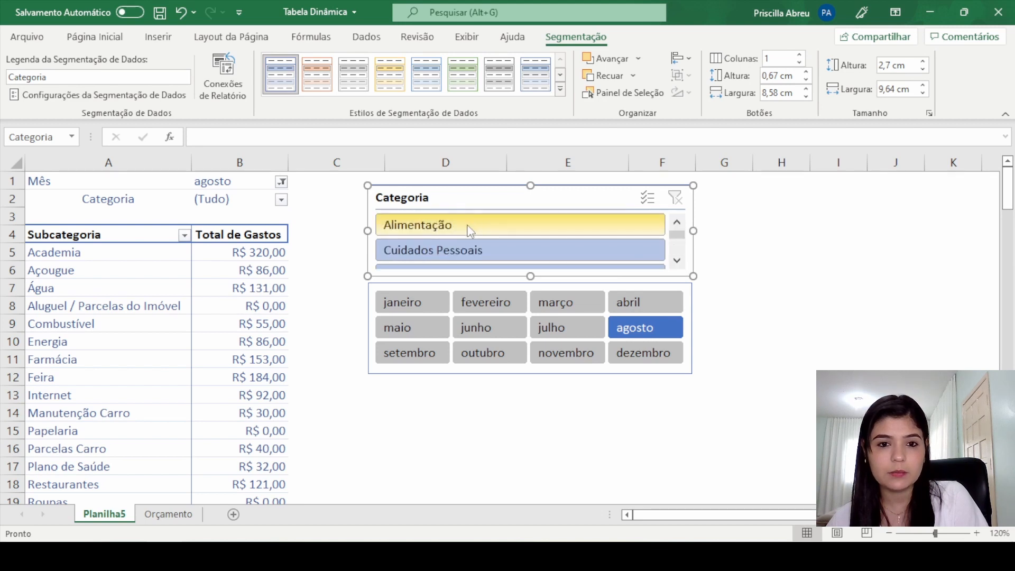
pyautogui.click(423, 225)
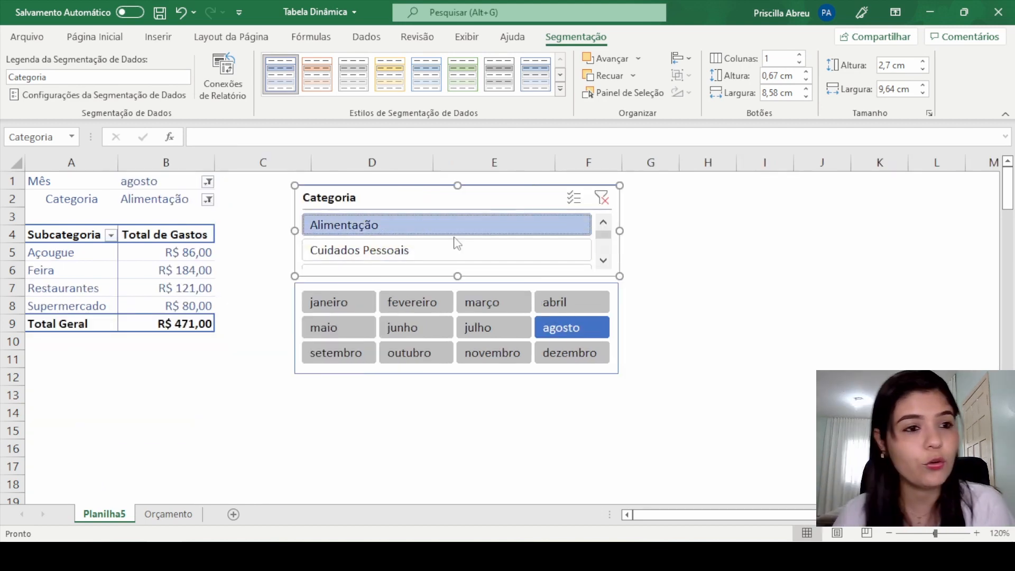
pyautogui.click(458, 251)
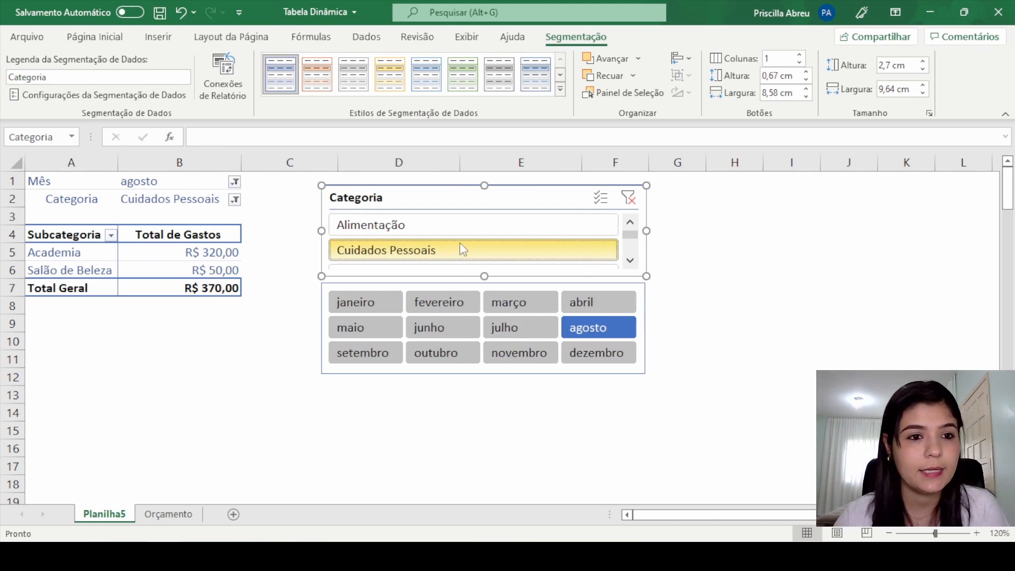
pyautogui.scroll(-2, 461, 238)
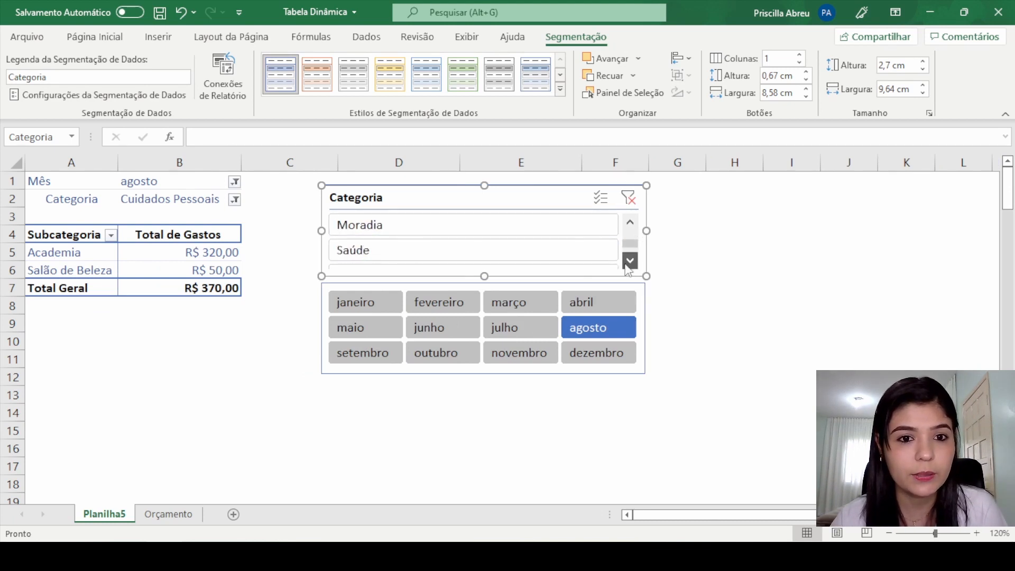
pyautogui.click(459, 231)
pyautogui.click(678, 262)
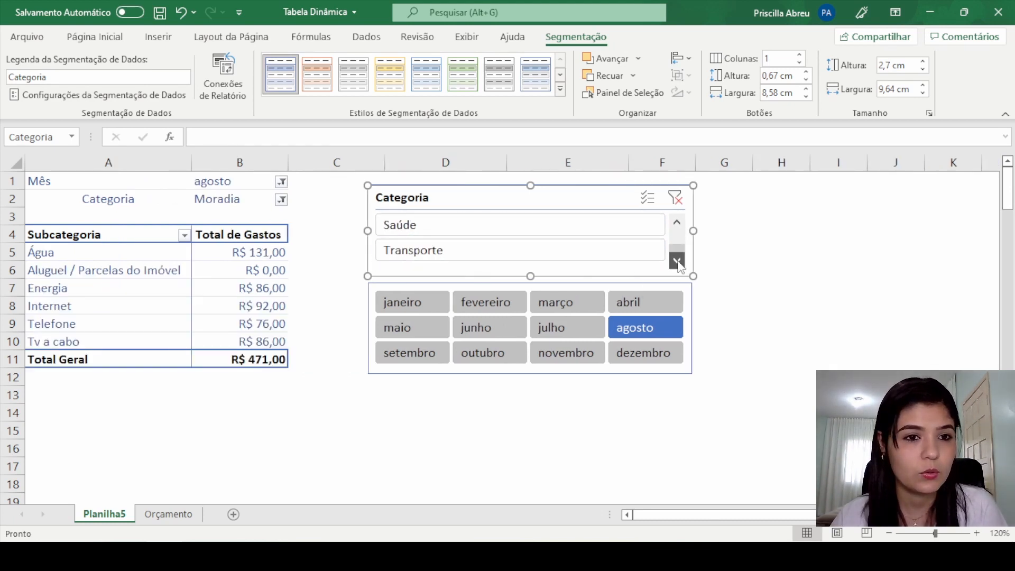
pyautogui.click(521, 258)
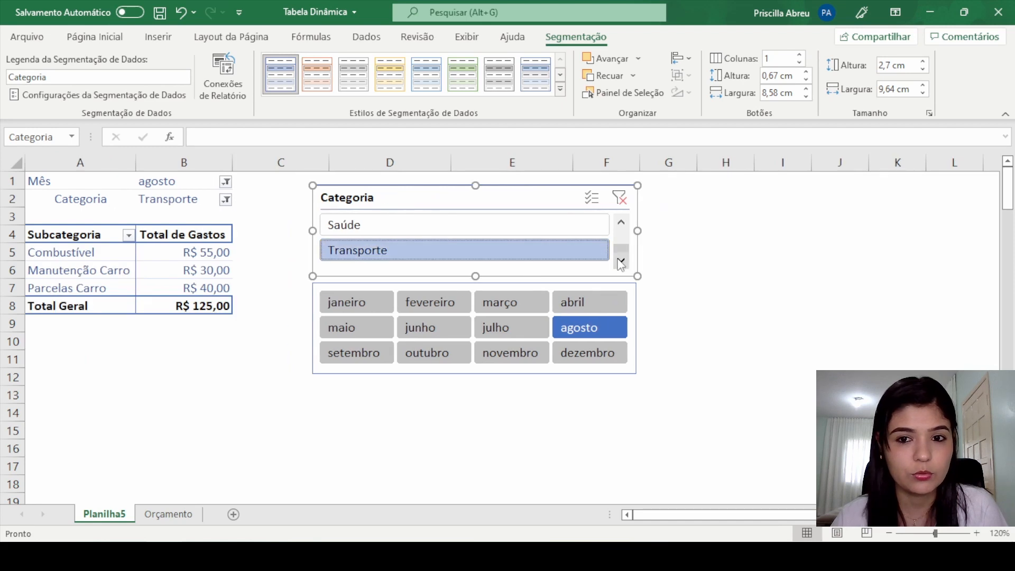
pyautogui.click(433, 224)
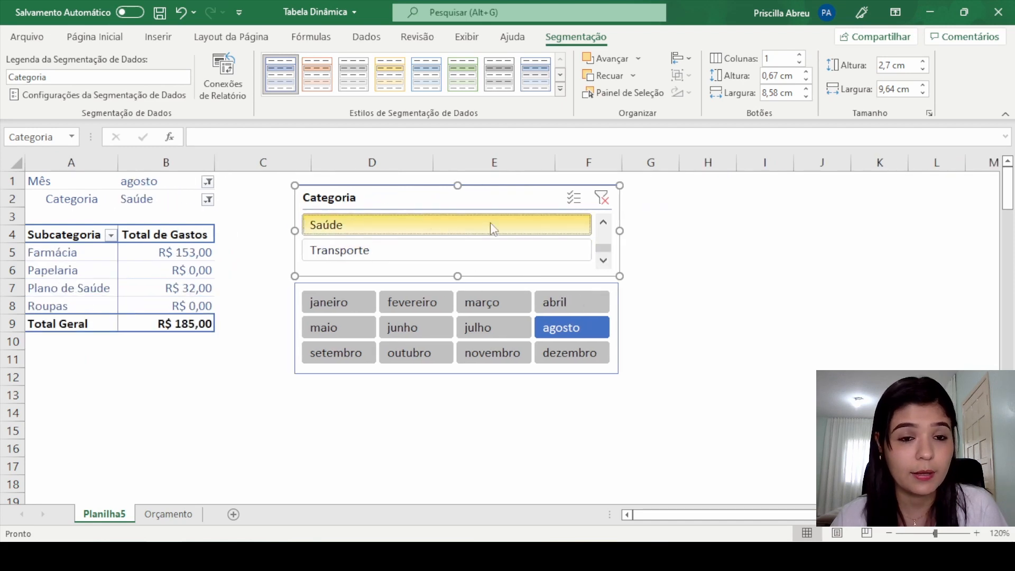
# Step: Remove the Categoria field from the pivot table's filters area and filter by Saúde with the Categoria slicer
pyautogui.click(174, 291)
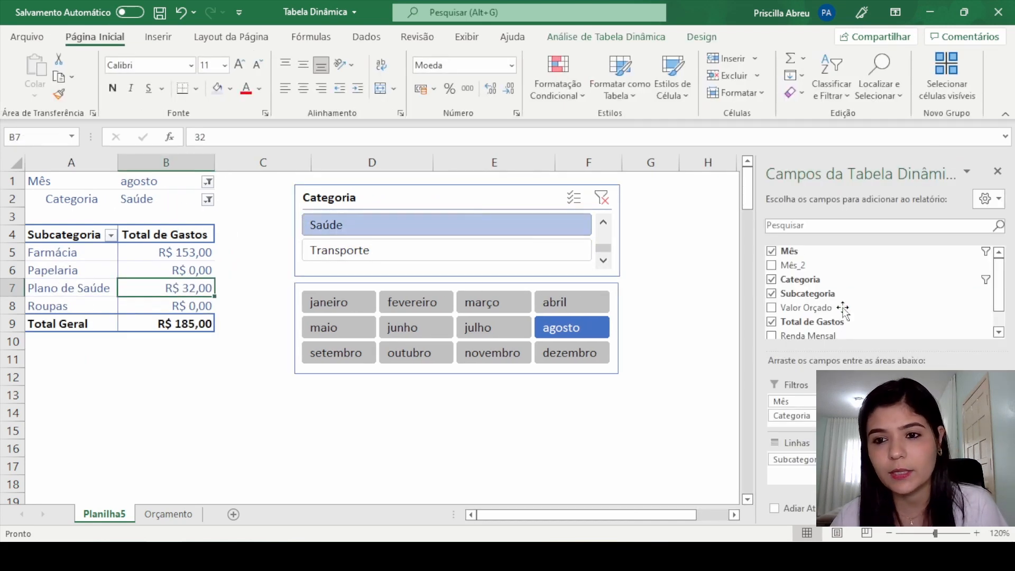
pyautogui.click(772, 280)
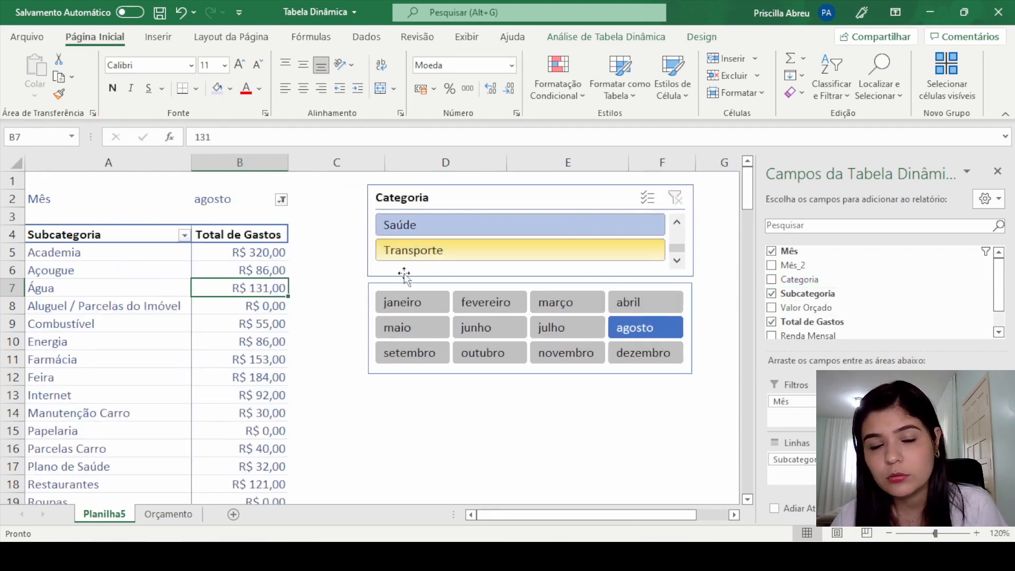
pyautogui.click(543, 231)
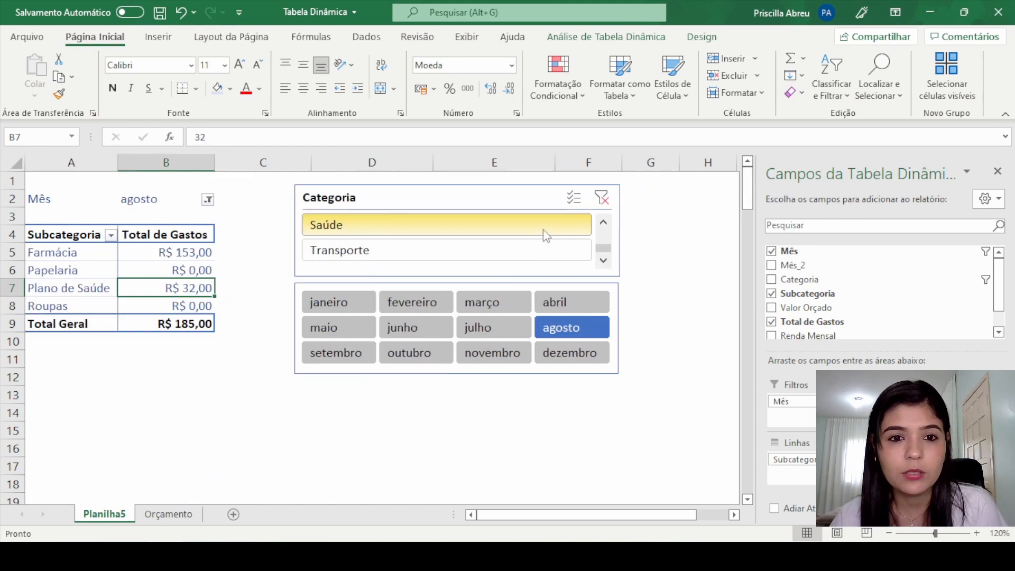
# Step: Switch the Categoria slicer between Alimentação and Cuidados Pessoais, ending on Cuidados Pessoais
pyautogui.scroll(3, 603, 254)
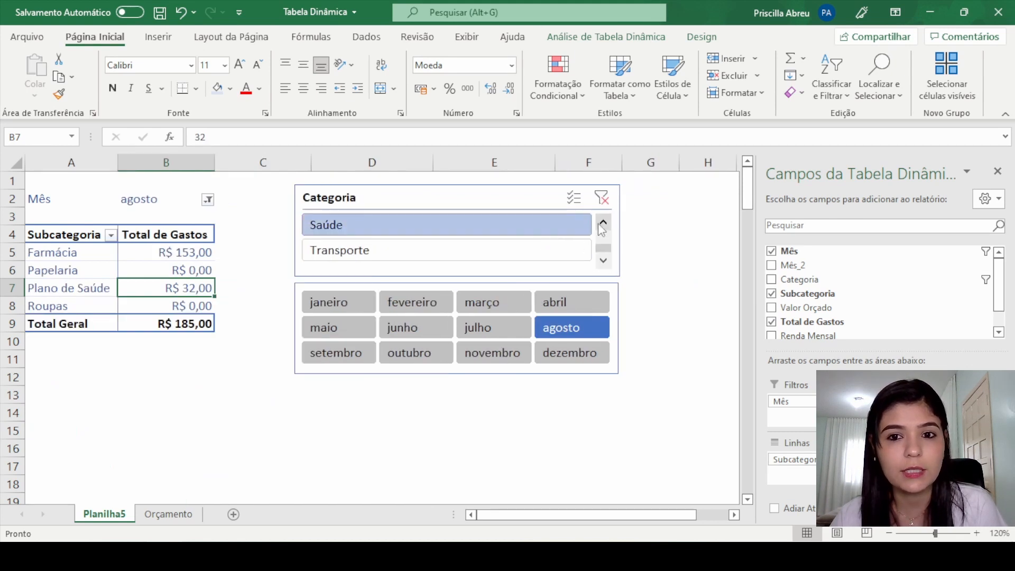
pyautogui.click(474, 226)
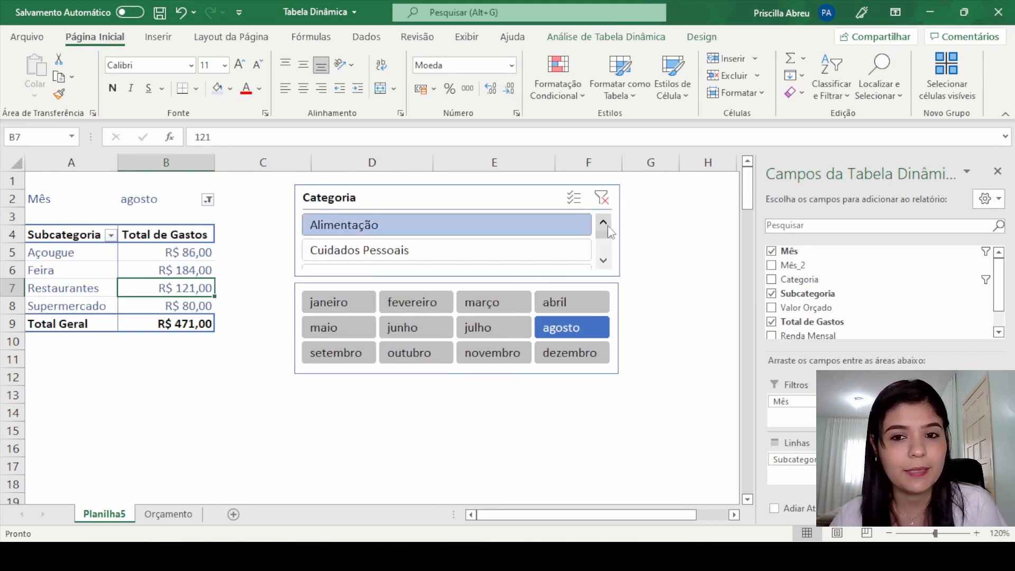
pyautogui.click(560, 250)
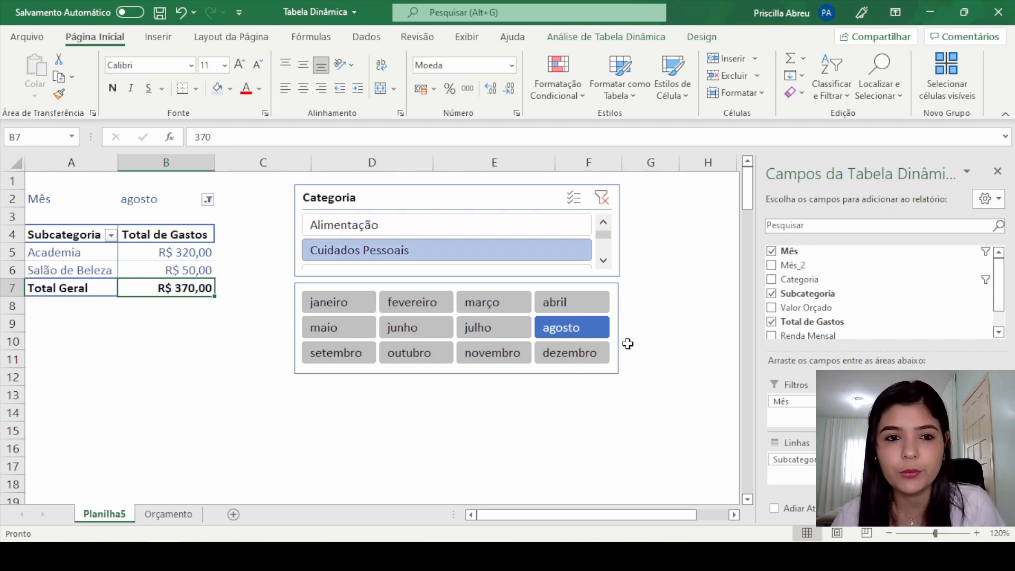
pyautogui.click(437, 232)
pyautogui.click(603, 260)
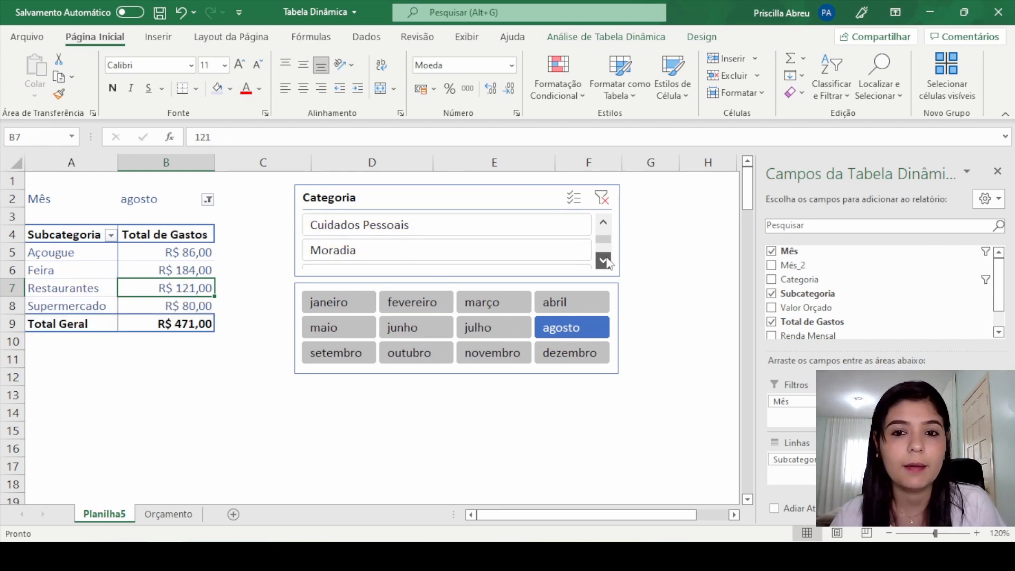
pyautogui.click(458, 256)
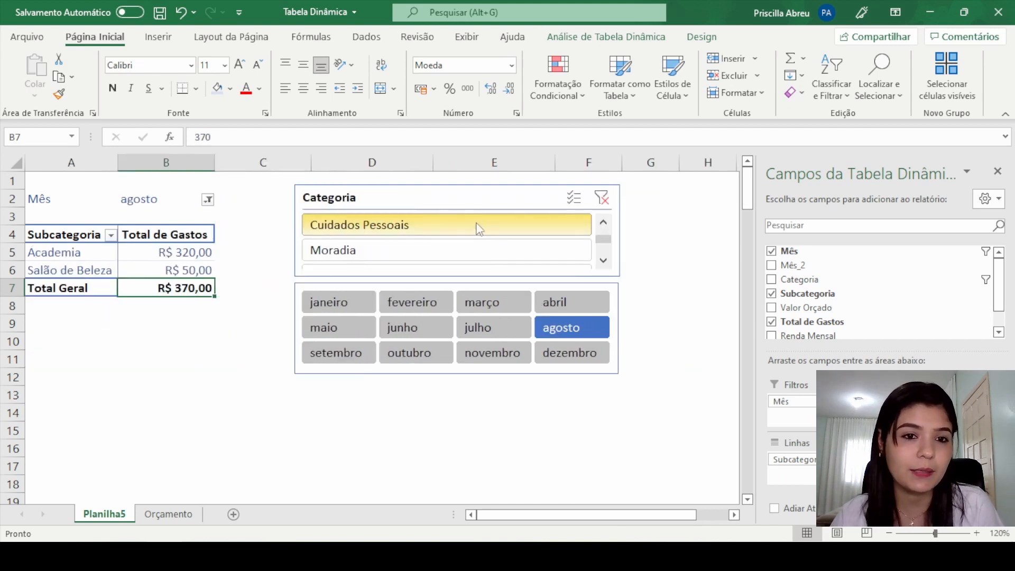
# Step: Remove the Mês field from the pivot table's filters area and filter by fevereiro with the Mês slicer
pyautogui.click(771, 252)
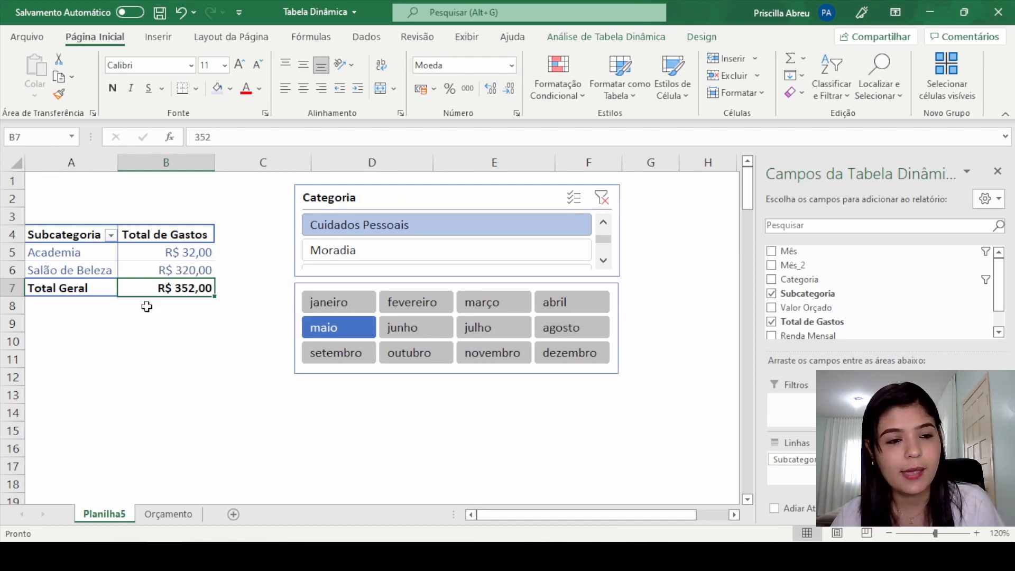
pyautogui.click(420, 302)
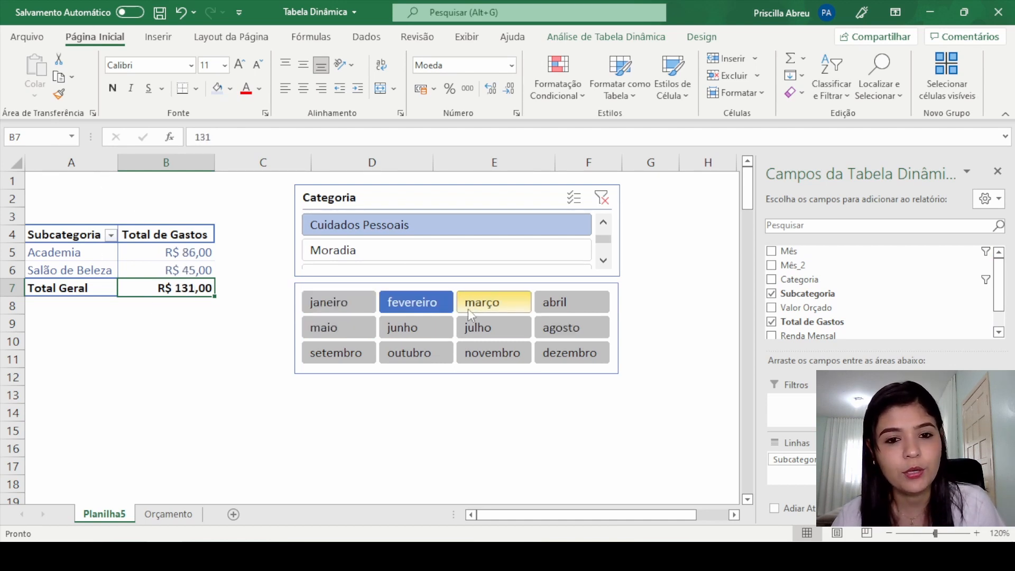
# Step: Filter the pivot table with the Mês slicer by março, julho and abril in turn, ending on abril
pyautogui.click(470, 306)
pyautogui.click(495, 330)
pyautogui.click(568, 303)
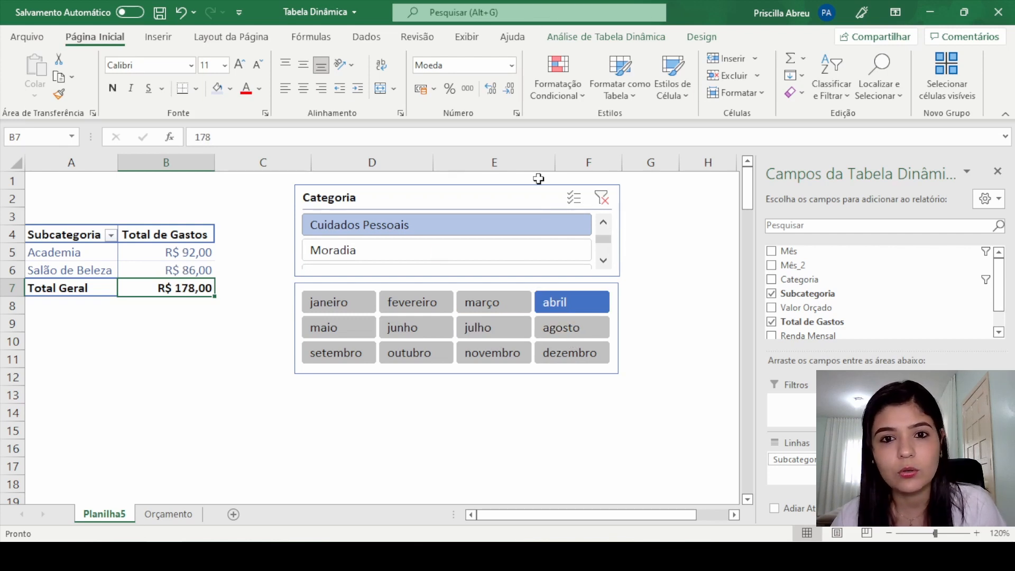
# Step: Arrange the Categoria slicer's buttons in 3 columns
pyautogui.click(515, 197)
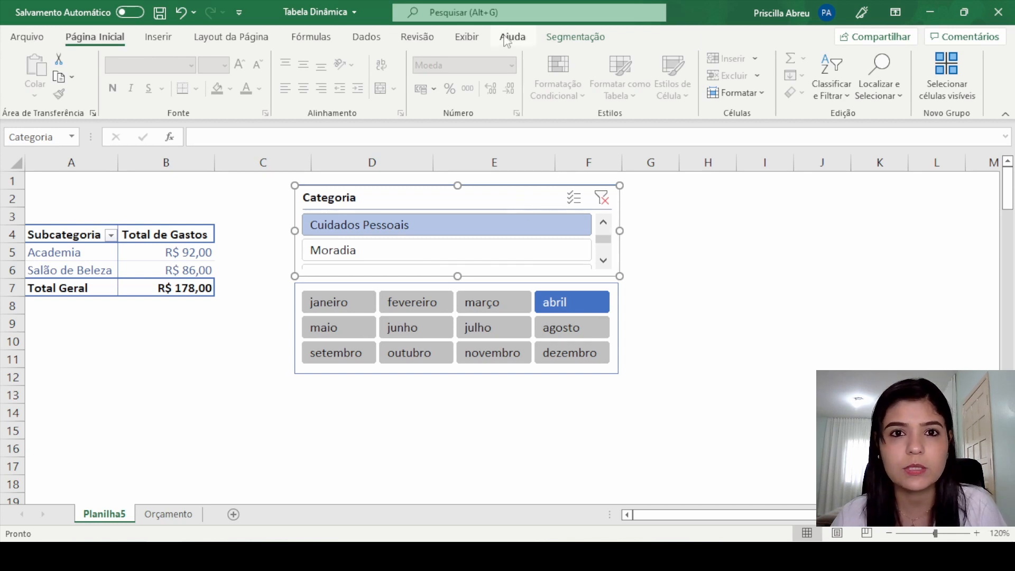
pyautogui.click(169, 253)
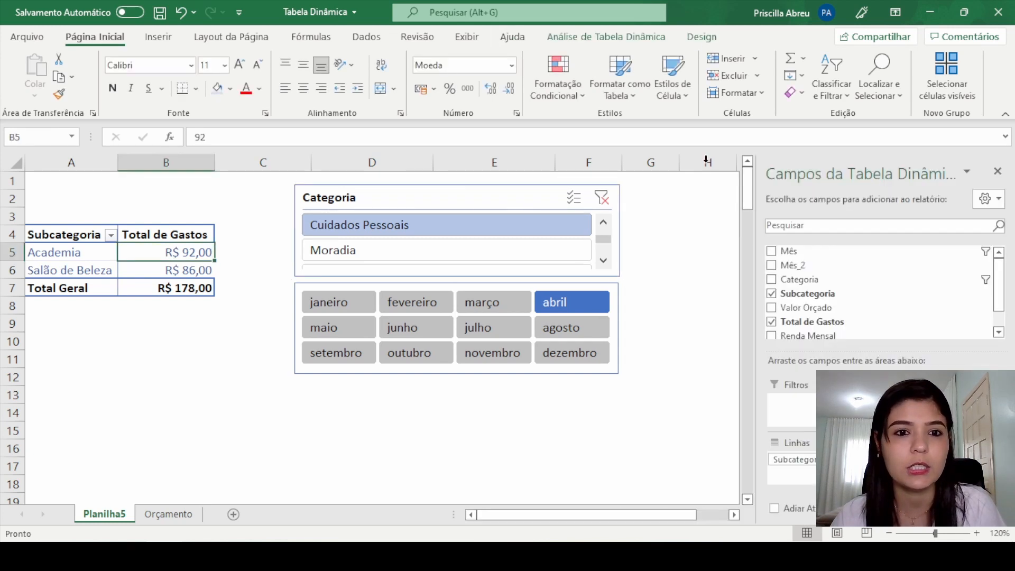
pyautogui.click(602, 53)
pyautogui.click(613, 37)
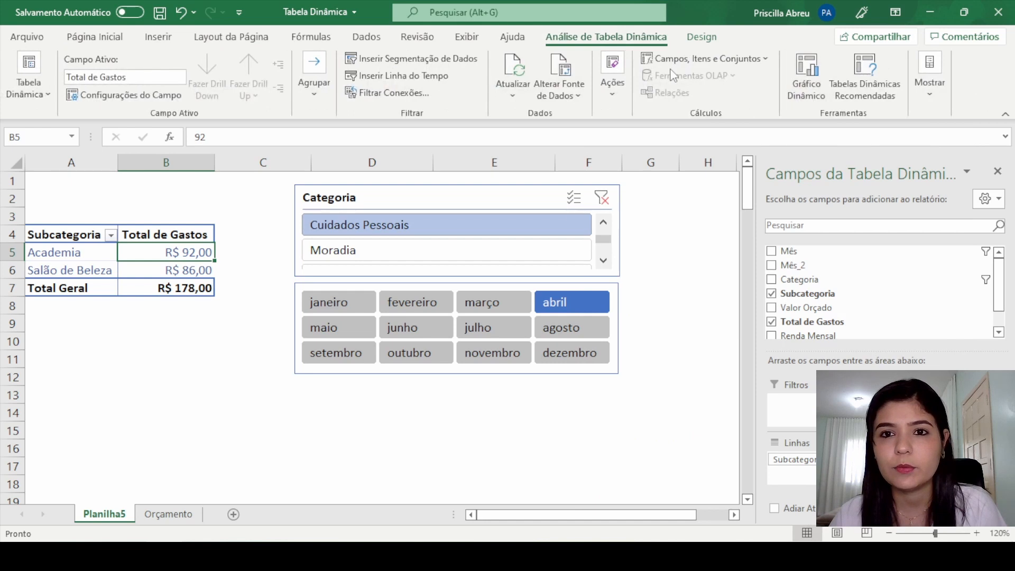
pyautogui.click(414, 199)
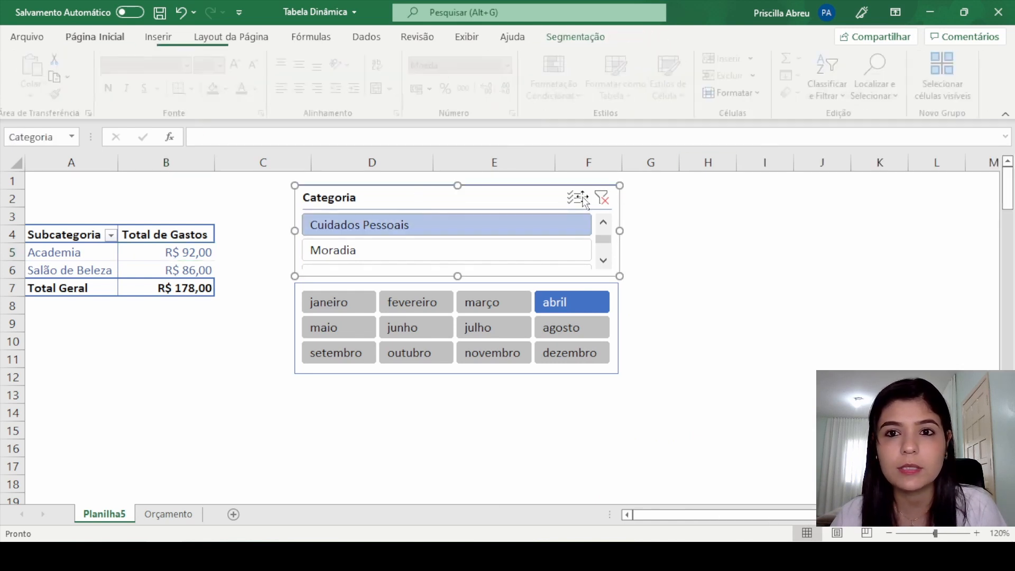
pyautogui.click(577, 36)
pyautogui.click(800, 55)
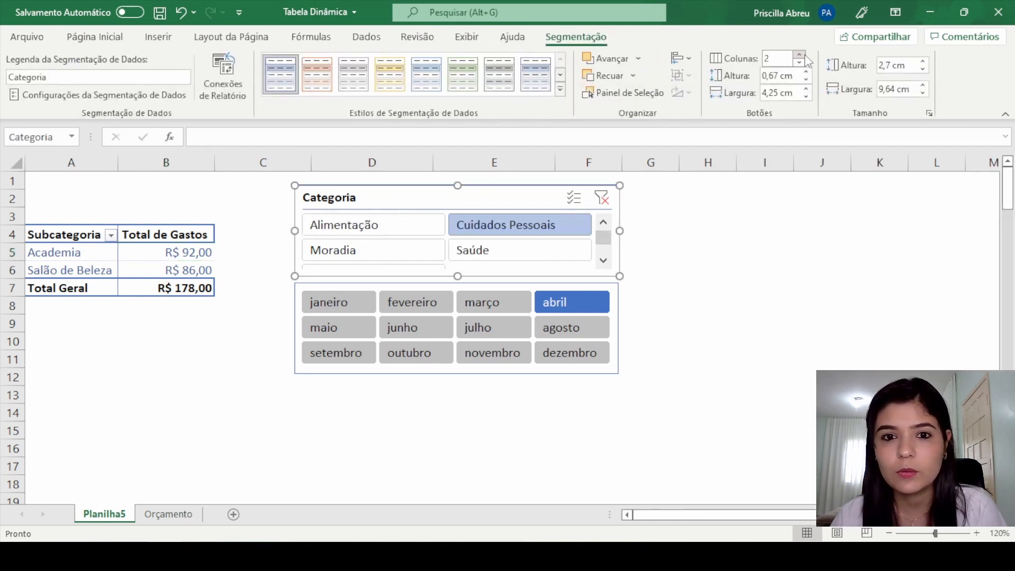
pyautogui.click(800, 55)
pyautogui.click(705, 216)
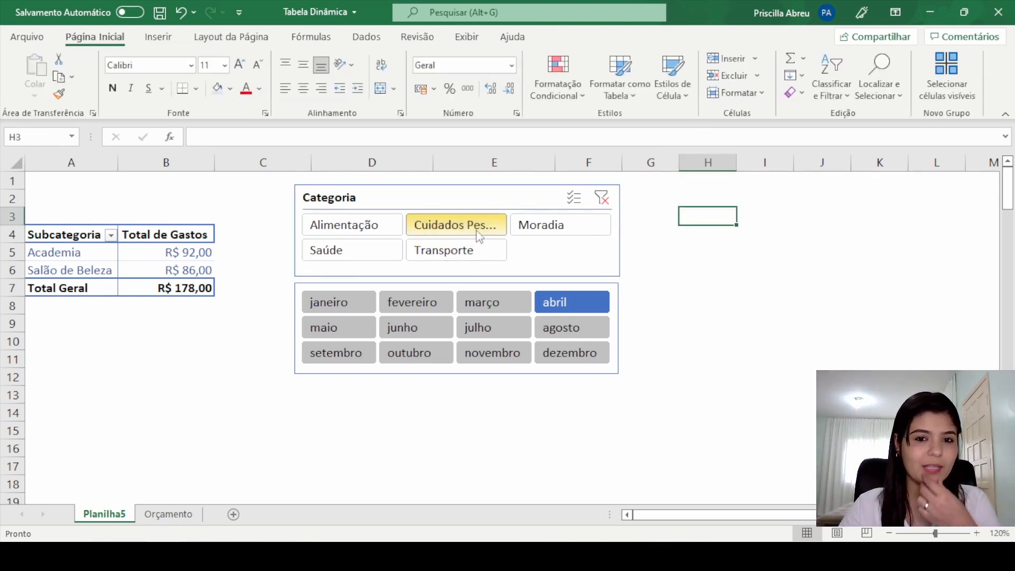
# Step: Filter the pivot table with the Categoria slicer by several other categories in turn, ending on Cuidados Pessoais
pyautogui.click(376, 228)
pyautogui.click(373, 253)
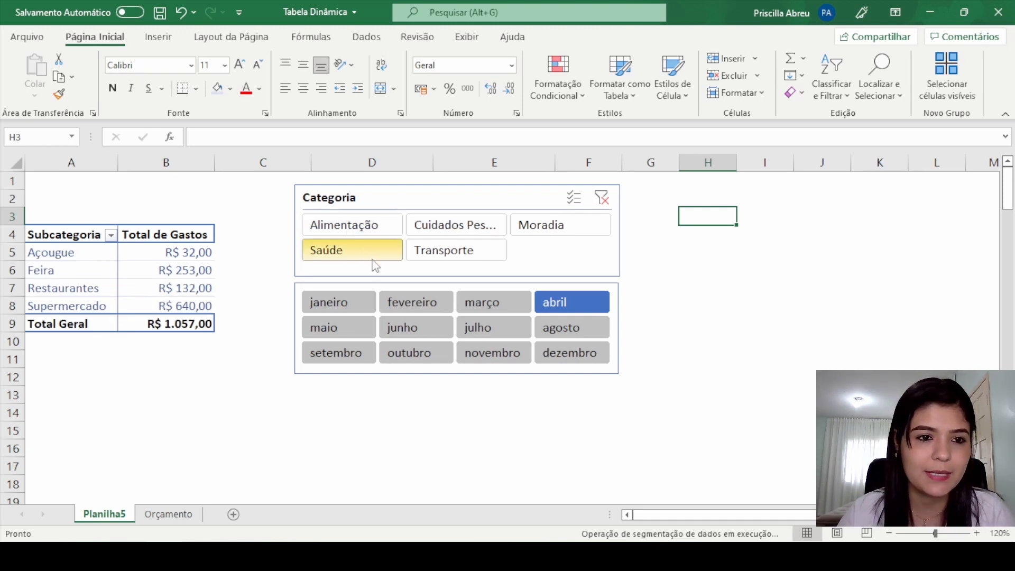
pyautogui.click(485, 252)
pyautogui.click(560, 225)
pyautogui.click(528, 224)
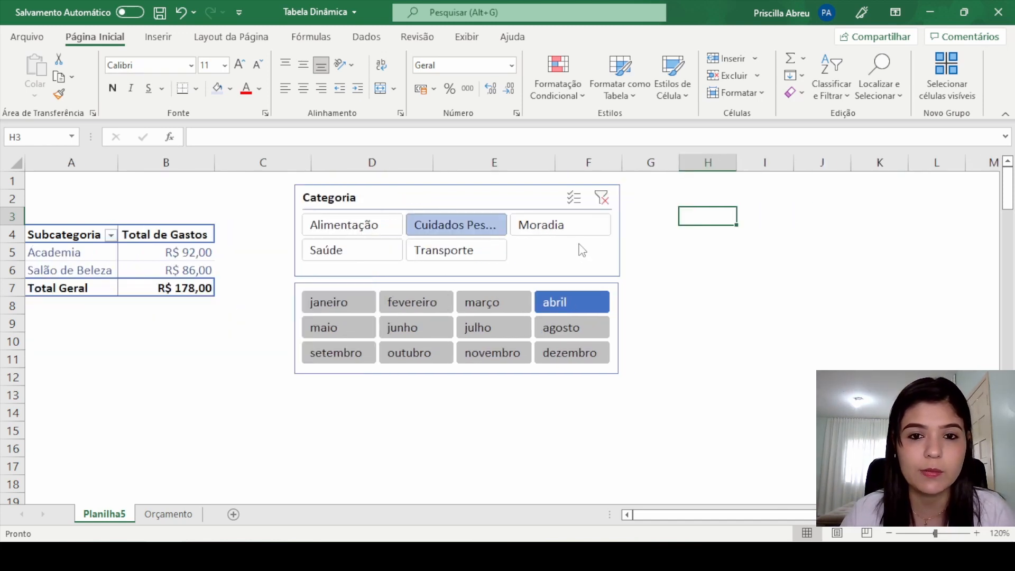
# Step: Apply the dark blue slicer style to the Categoria slicer so that it matches the Mês slicer
pyautogui.click(529, 192)
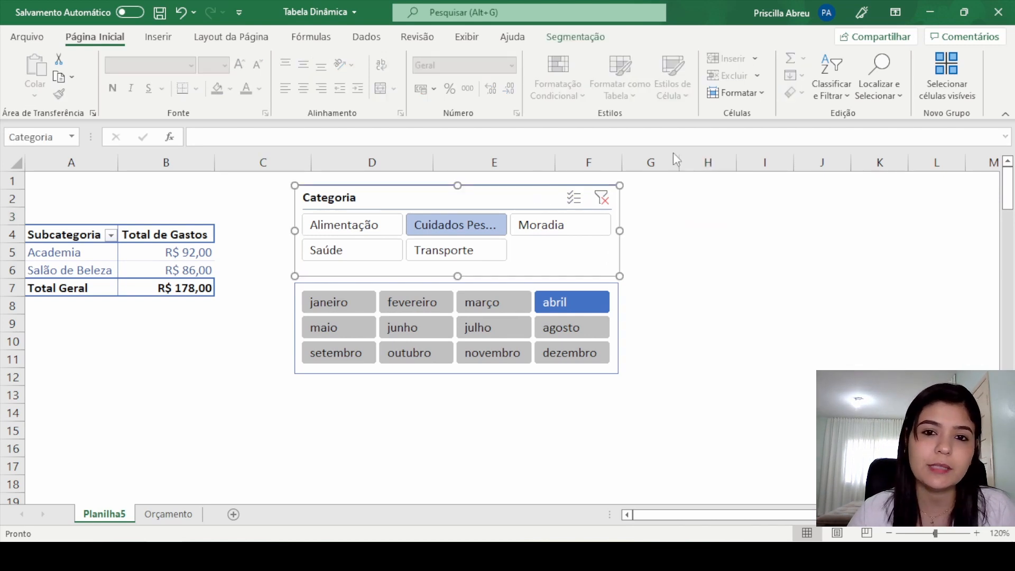
pyautogui.click(566, 38)
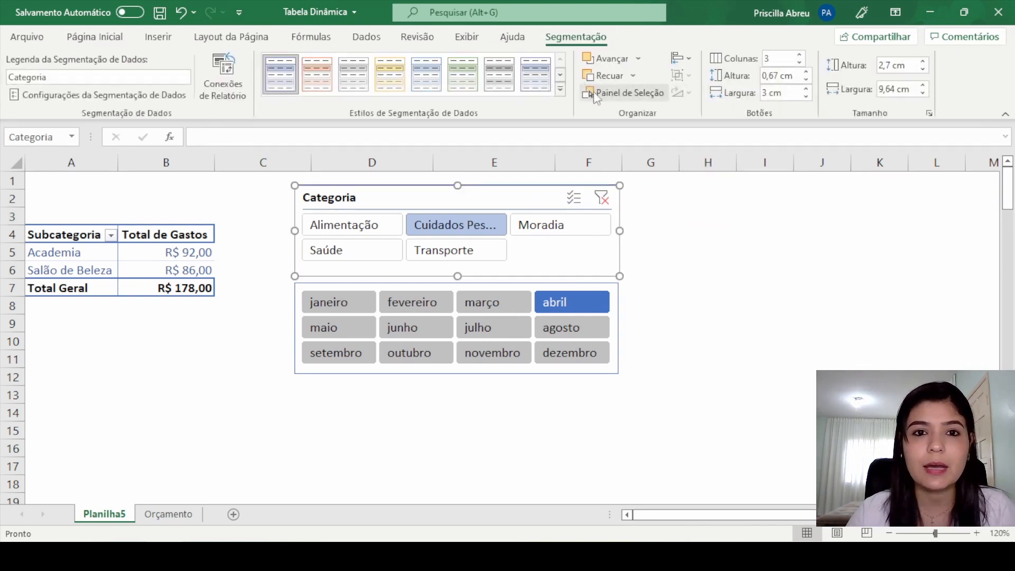
pyautogui.click(561, 88)
pyautogui.click(279, 160)
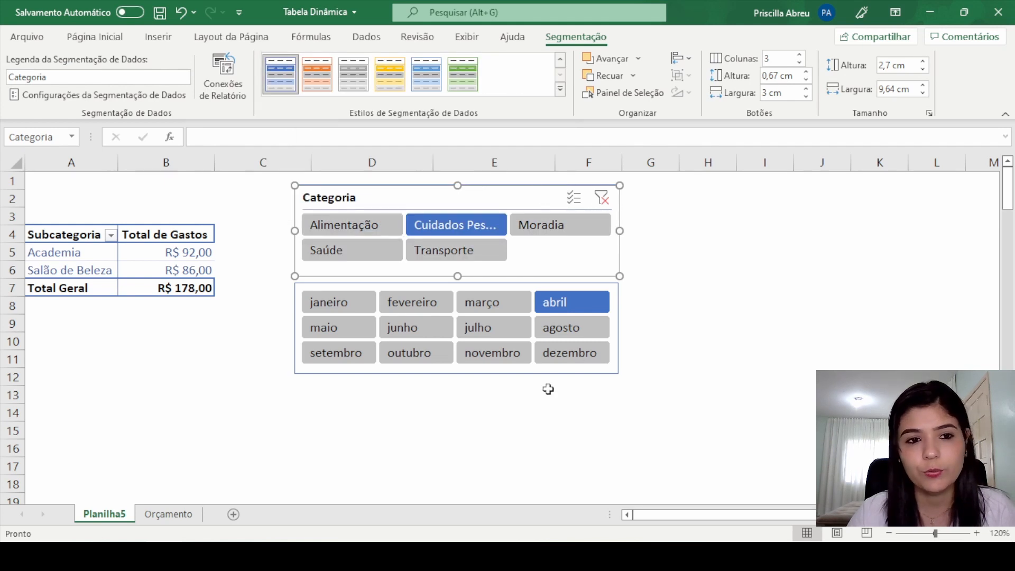
pyautogui.click(682, 289)
pyautogui.click(159, 266)
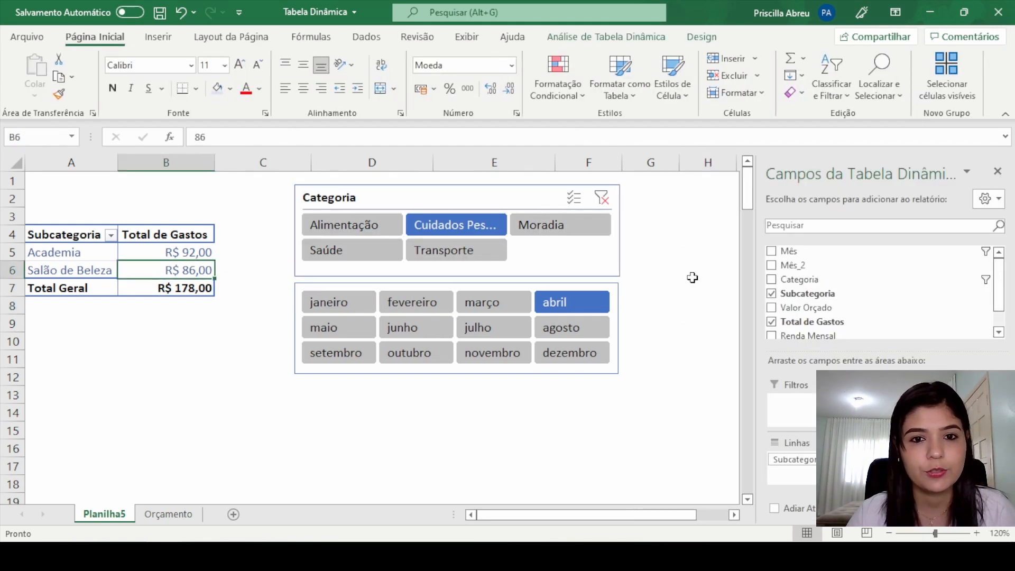
pyautogui.click(666, 238)
# Step: Filter the pivot table with the Categoria slicer by Moradia, Transporte, Saúde and Alimentação in turn, ending on Alimentação
pyautogui.click(560, 224)
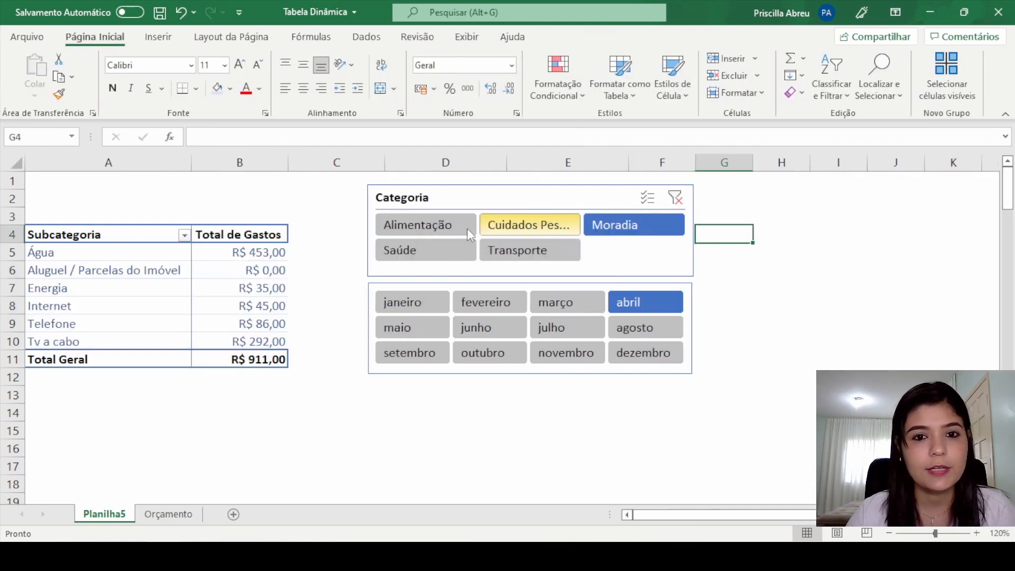
pyautogui.click(518, 251)
pyautogui.click(358, 249)
pyautogui.click(346, 224)
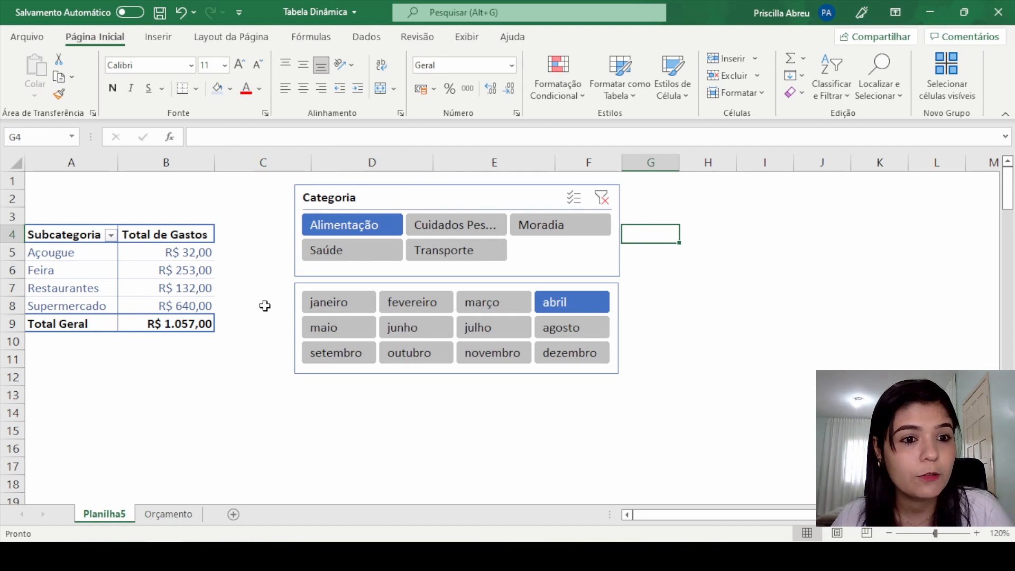
# Step: Insert a Barras Agrupadas pivot chart based on the Subcategoria expenses pivot table
pyautogui.click(179, 285)
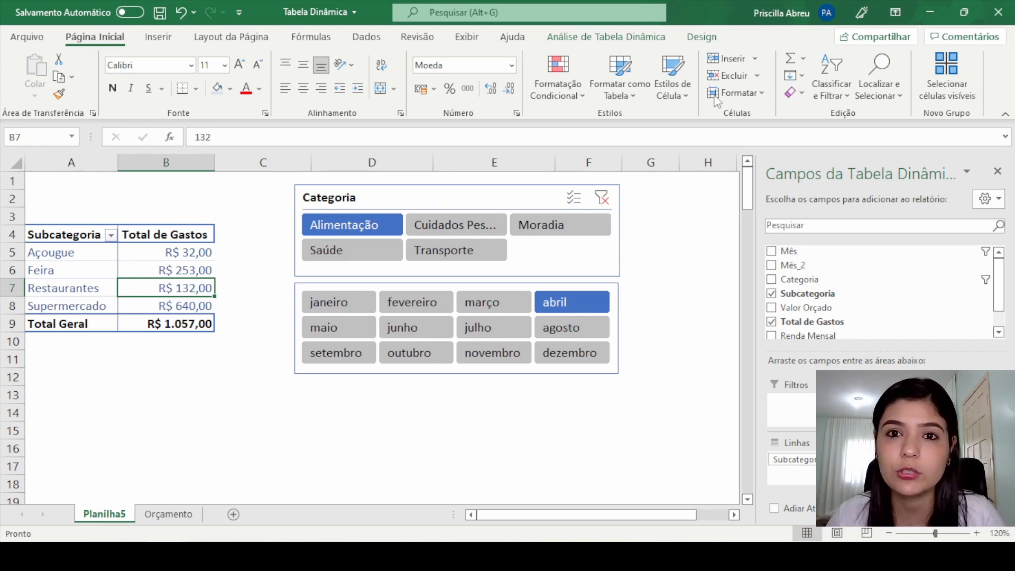
pyautogui.click(647, 38)
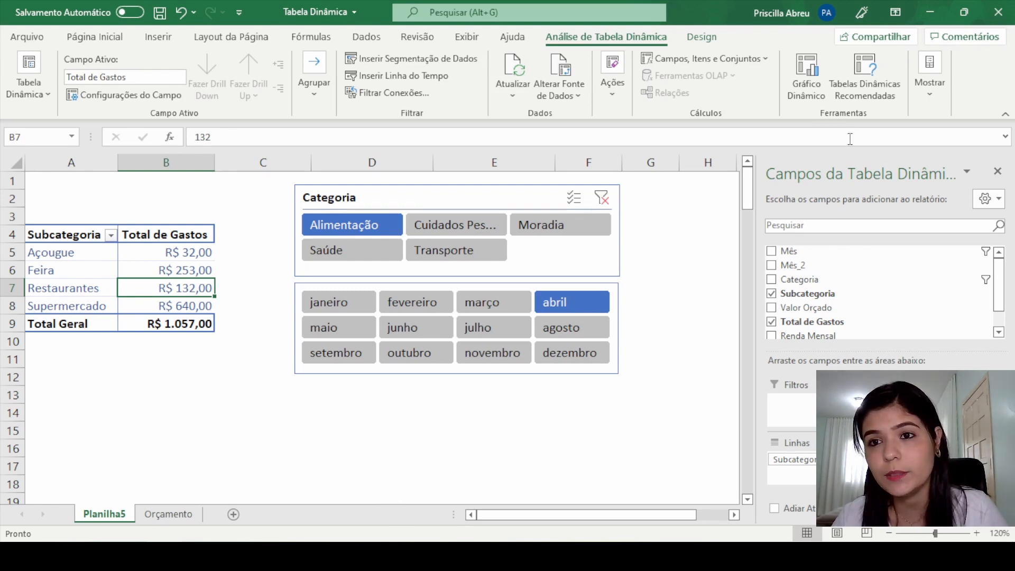
pyautogui.click(806, 77)
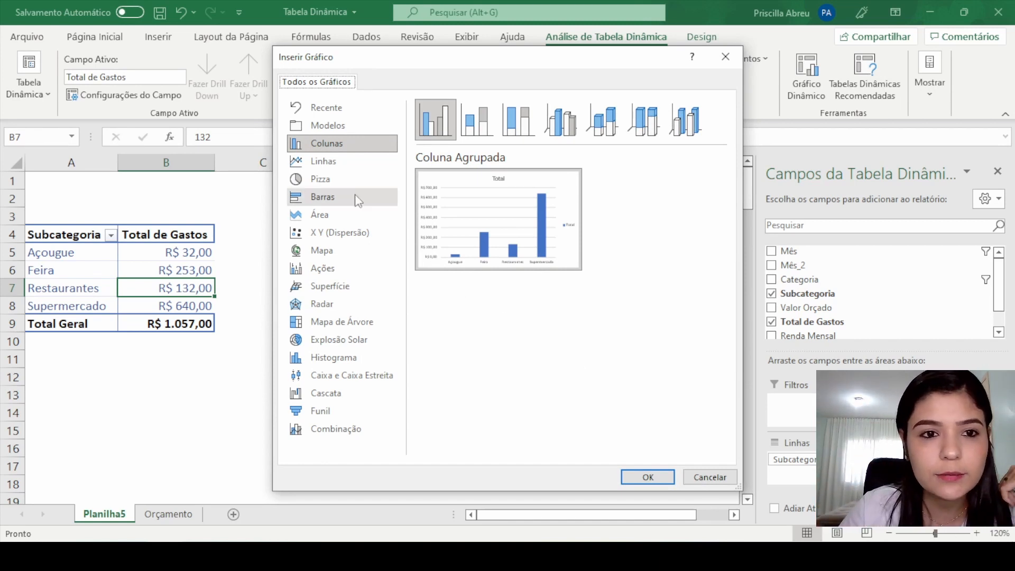
pyautogui.click(345, 184)
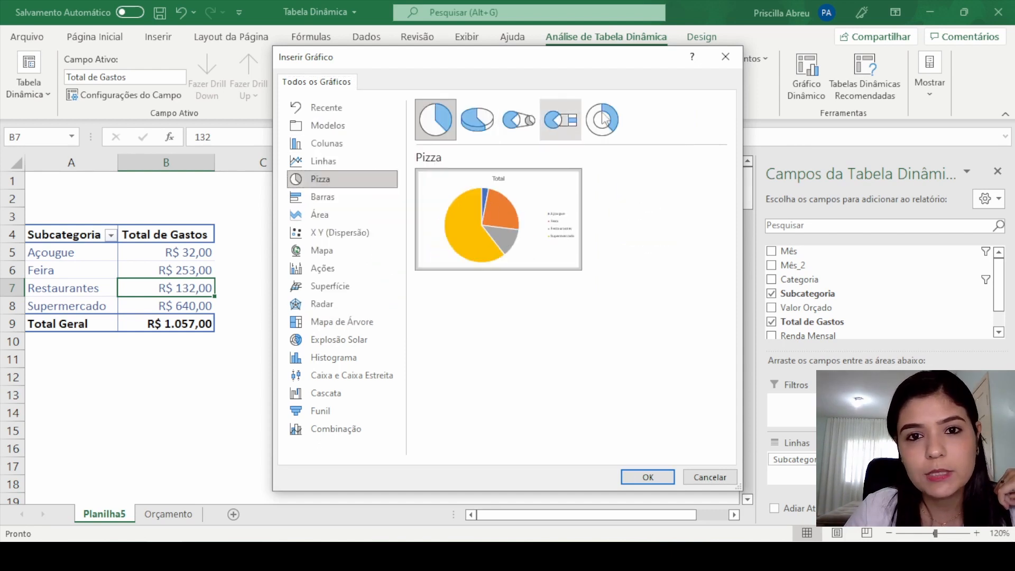
pyautogui.click(617, 134)
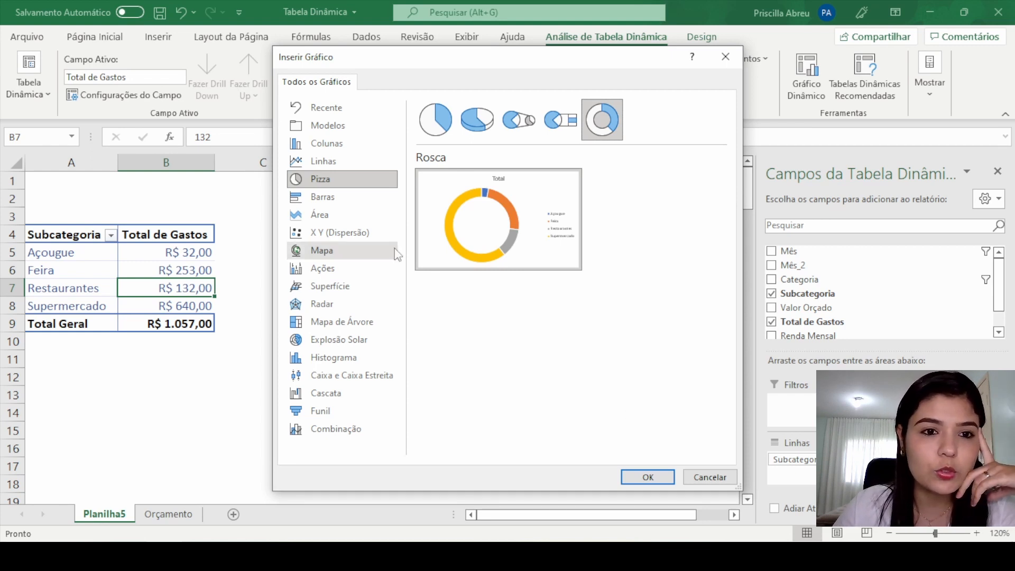
pyautogui.click(337, 199)
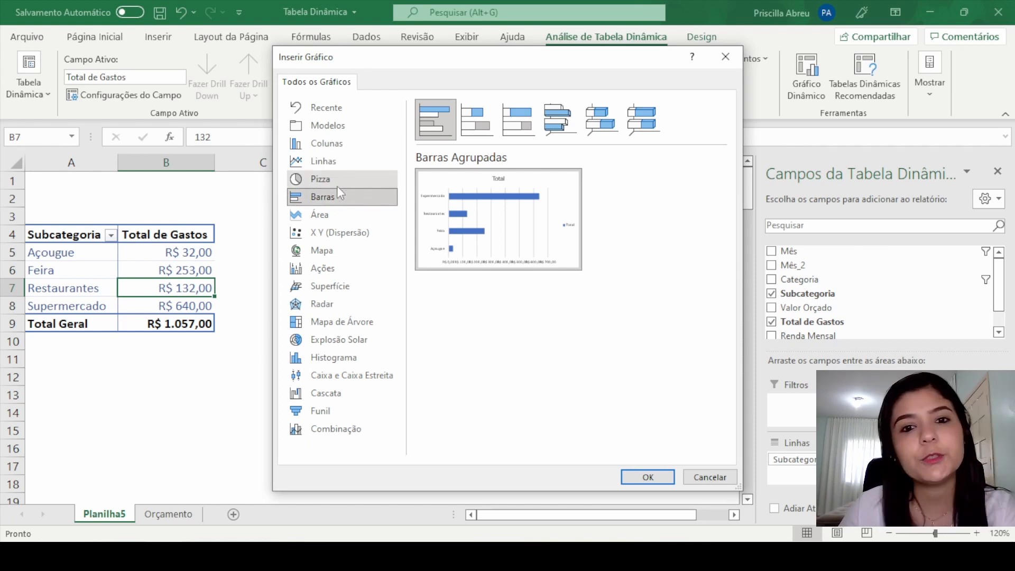
pyautogui.click(647, 475)
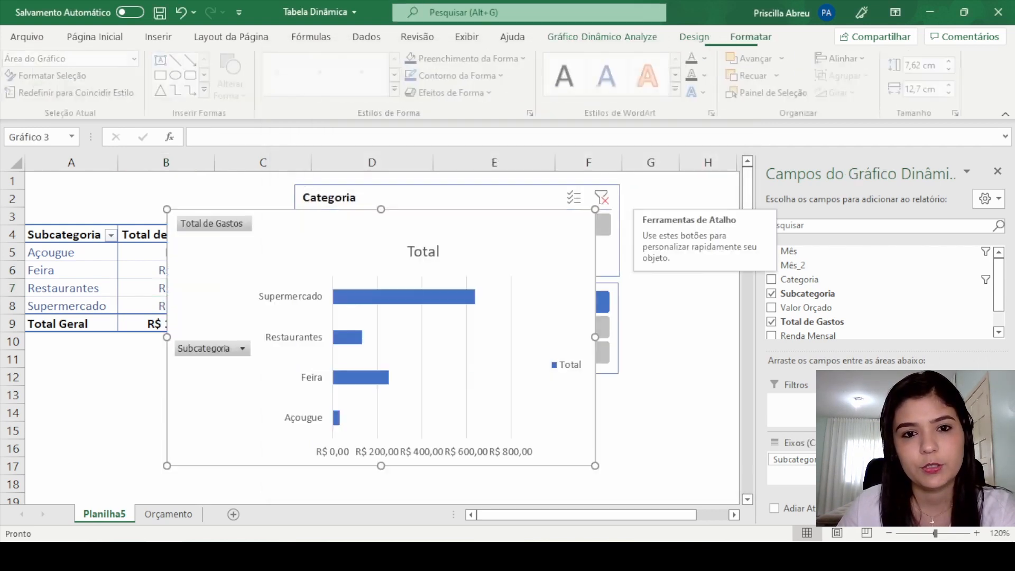
# Step: Close the chart's field list and arrange the Categoria and Mês slicers side by side, with the pivot chart below them
pyautogui.click(998, 171)
pyautogui.moveTo(544, 211); pyautogui.dragTo(849, 210)
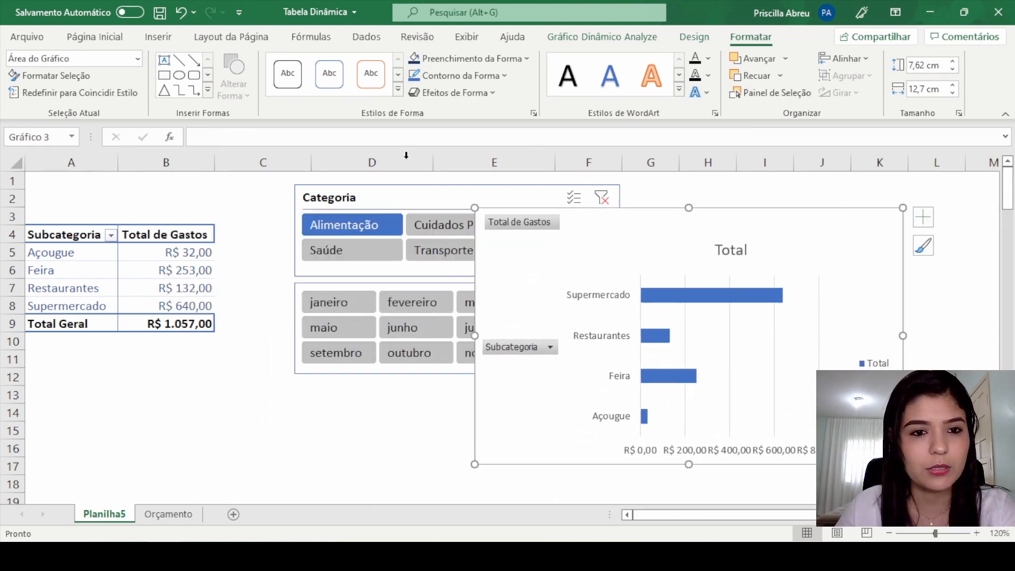
pyautogui.moveTo(338, 190); pyautogui.dragTo(293, 191)
pyautogui.moveTo(680, 215); pyautogui.dragTo(344, 356)
pyautogui.click(575, 280)
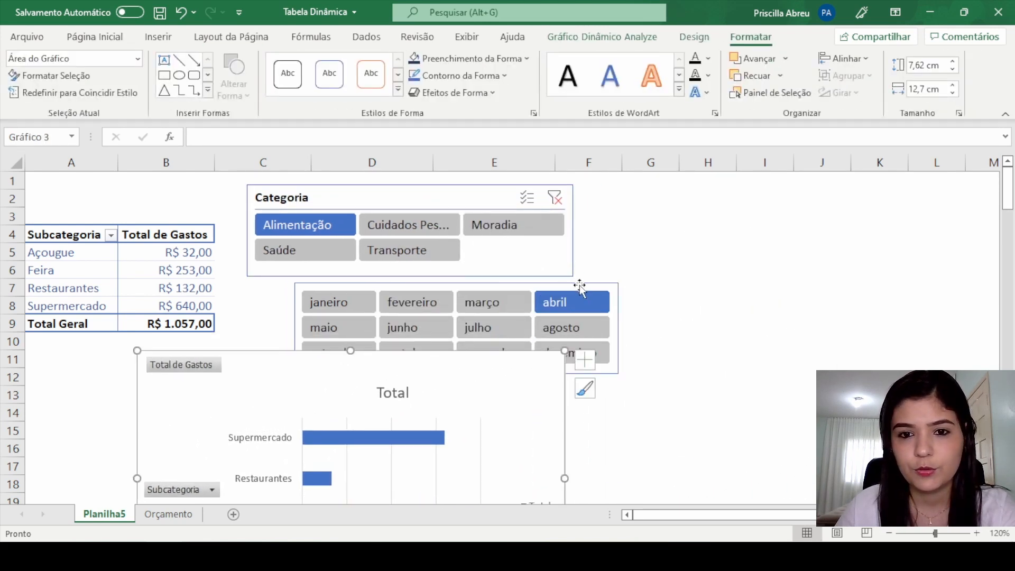
pyautogui.moveTo(580, 286); pyautogui.dragTo(867, 187)
pyautogui.click(707, 306)
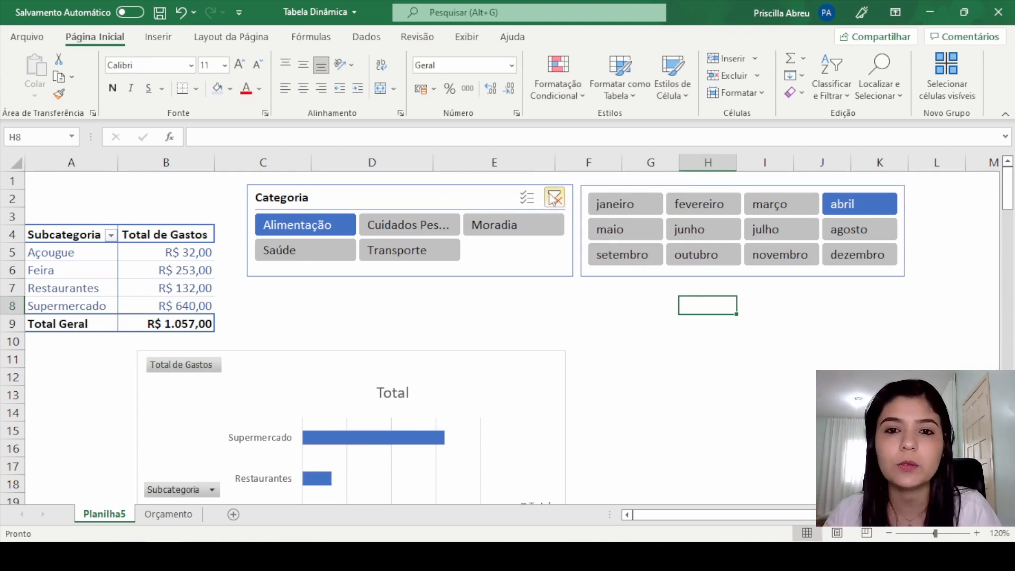
# Step: Align the Categoria and Mês slicers with each other by their top edges (Alinhar Parte Superior)
pyautogui.click(480, 189)
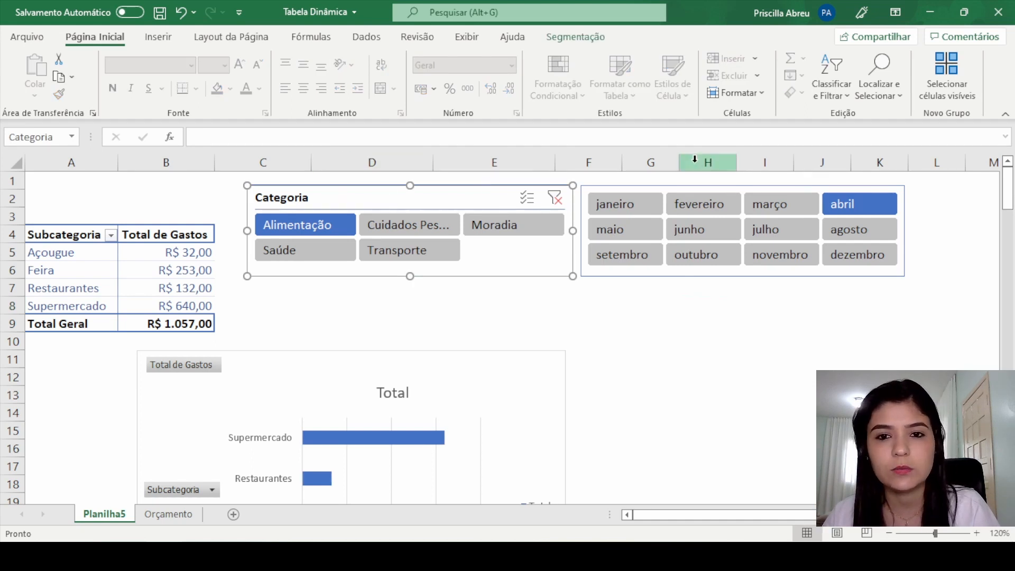
pyautogui.keyDown('ctrl'); pyautogui.click(634, 189); pyautogui.keyUp('ctrl')
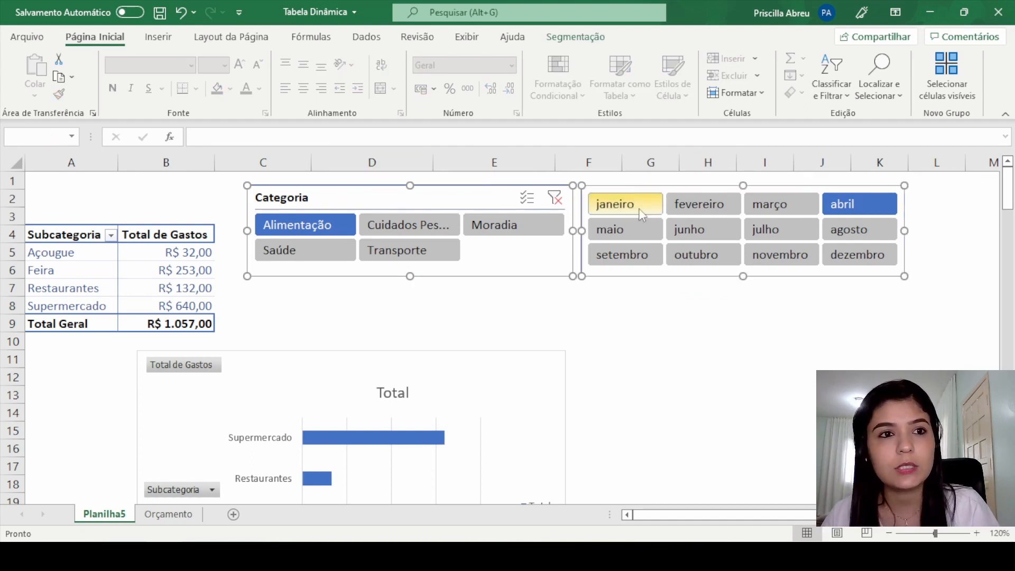
pyautogui.click(586, 37)
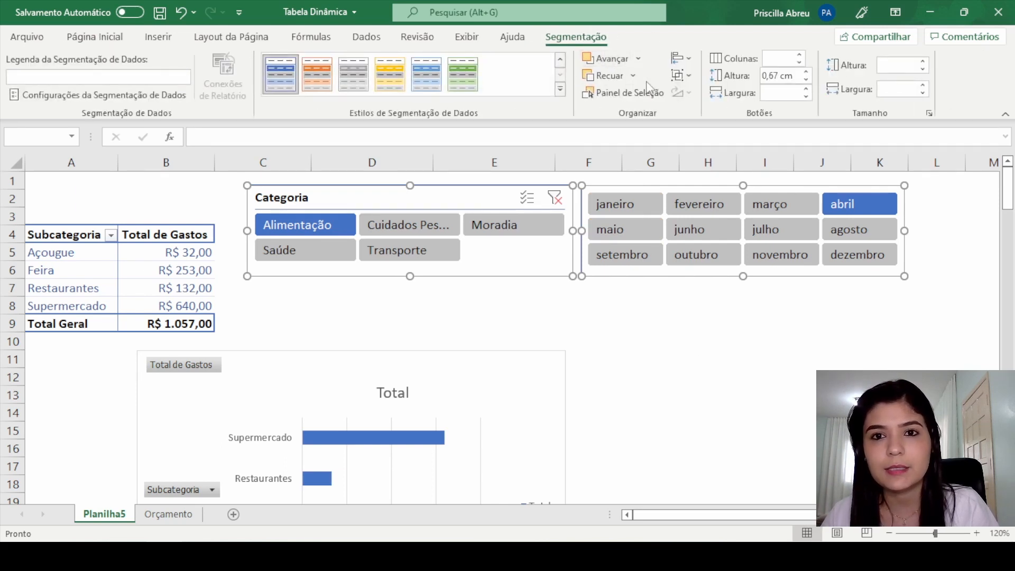
pyautogui.click(693, 59)
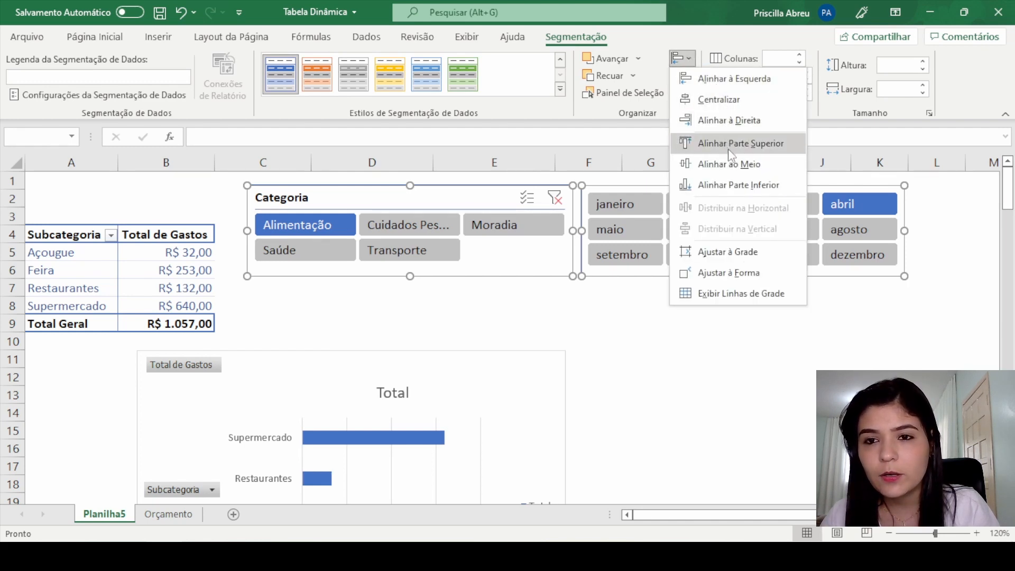
pyautogui.click(763, 151)
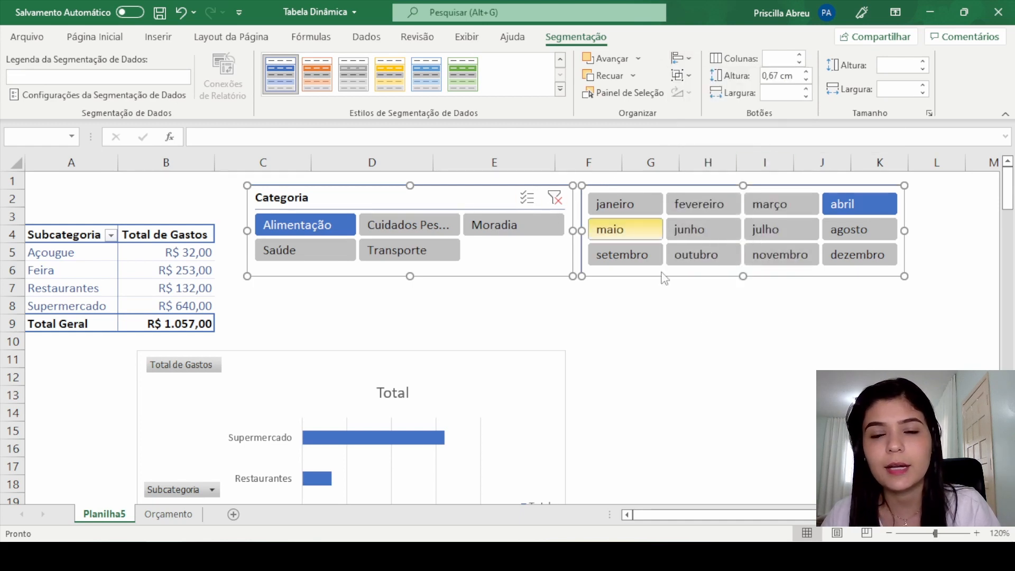
pyautogui.click(706, 307)
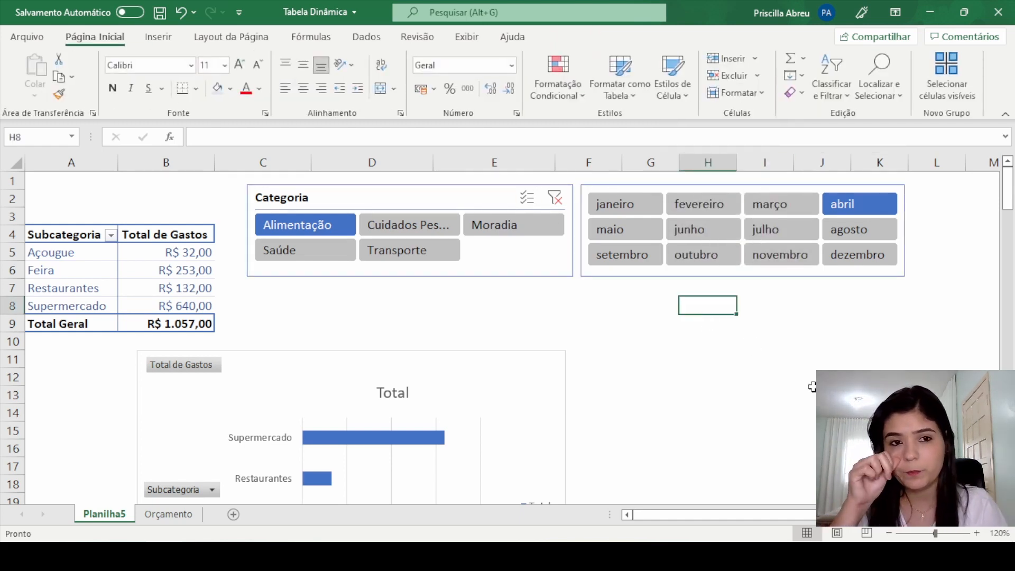
# Step: Place the pivot chart directly below the slicers and resize it to span about columns D to K and rows 7 to 16
pyautogui.moveTo(419, 351); pyautogui.dragTo(585, 290)
pyautogui.moveTo(738, 414); pyautogui.dragTo(789, 407)
pyautogui.scroll(-1, 609, 426)
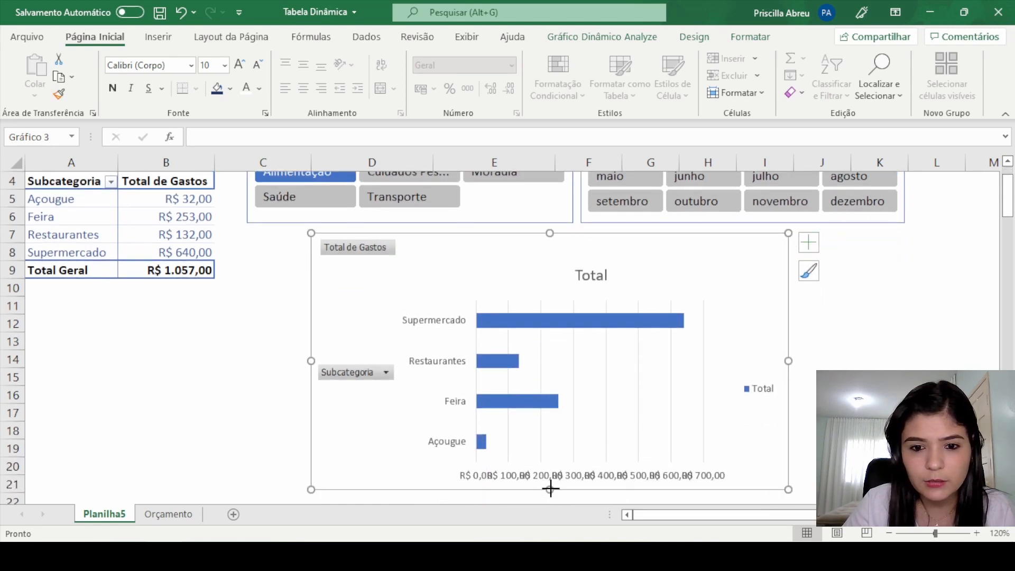
pyautogui.moveTo(550, 489); pyautogui.dragTo(550, 403)
pyautogui.scroll(1, 609, 426)
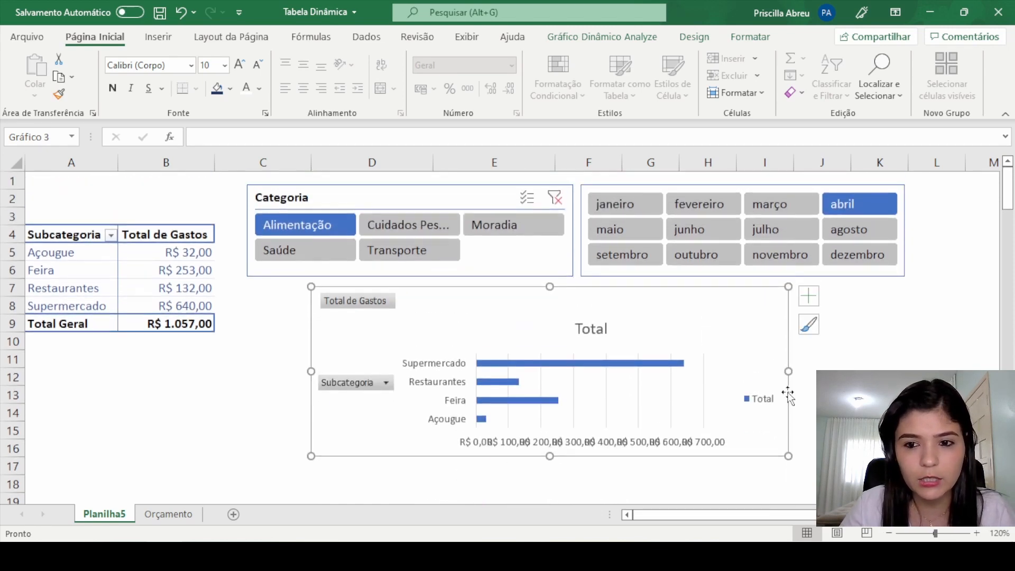
pyautogui.moveTo(788, 371); pyautogui.dragTo(892, 366)
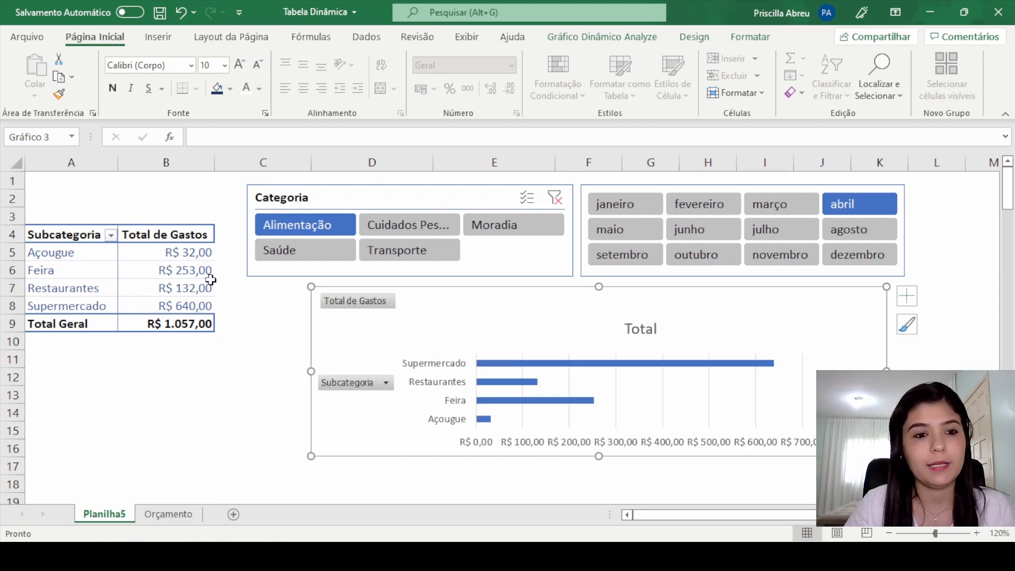
# Step: Remove the decimal places from the Total de Gastos values in B5:B9 of the Subcategoria pivot table
pyautogui.moveTo(197, 253); pyautogui.dragTo(196, 323)
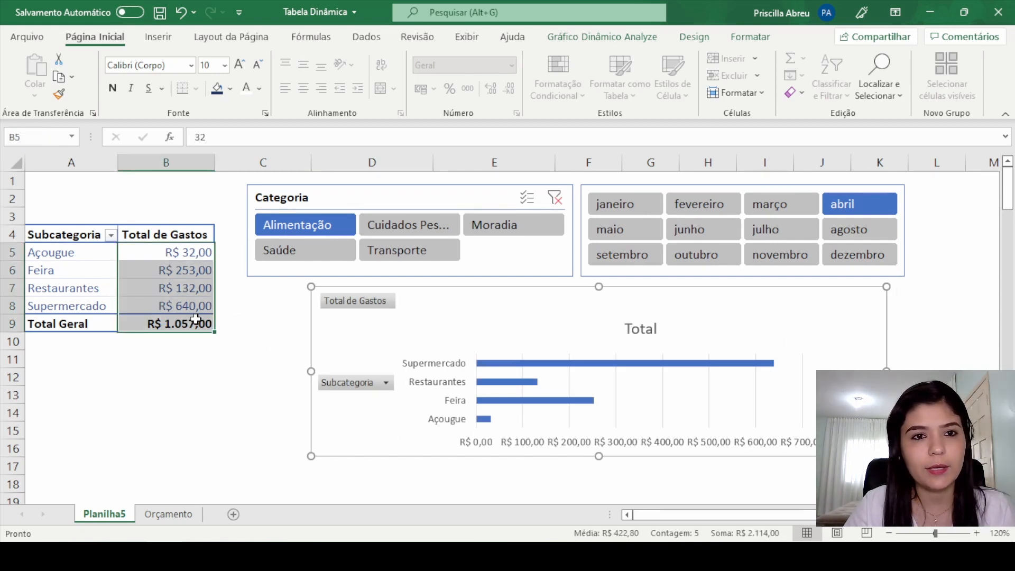
pyautogui.click(510, 88)
pyautogui.click(510, 88)
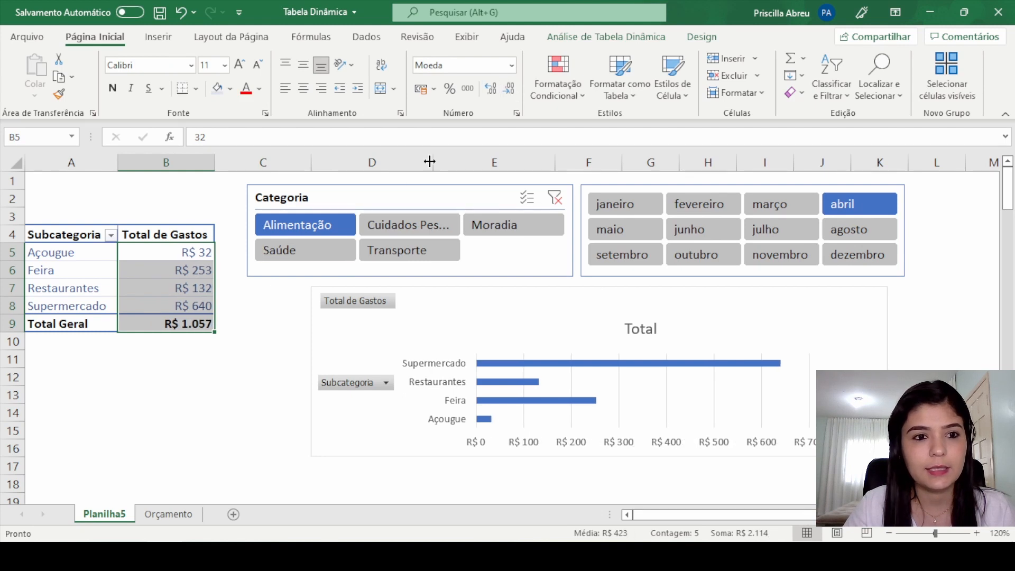
pyautogui.click(209, 390)
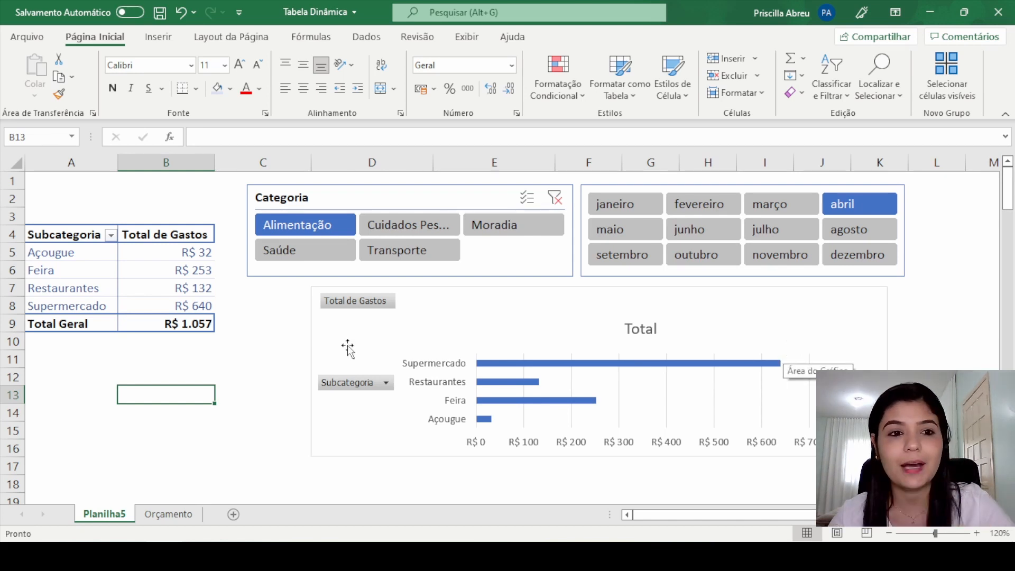
# Step: Sort the pivot table by Total de Gastos from largest to smallest (Classificar do Maior para o Menor)
pyautogui.rightClick(197, 256)
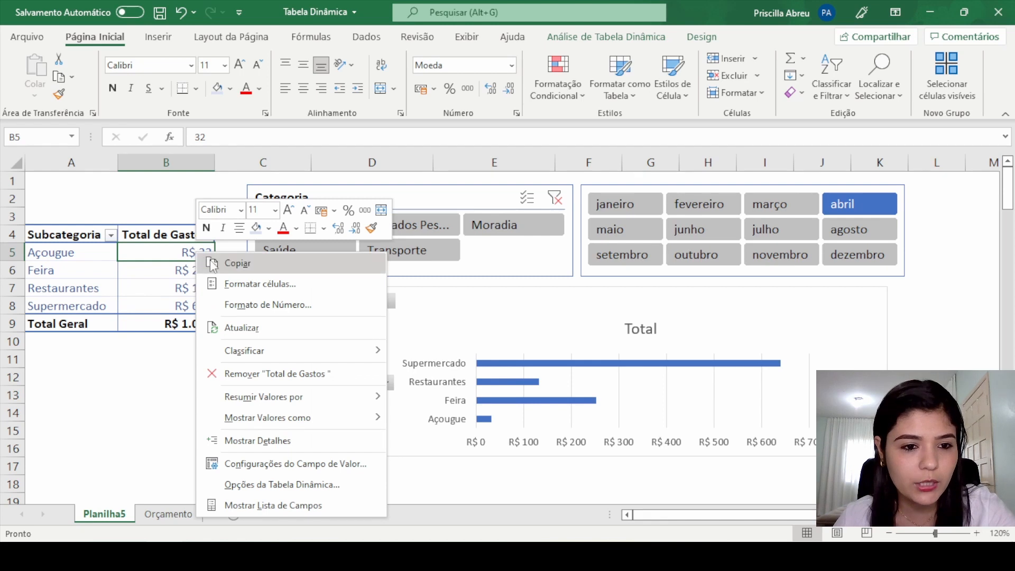
pyautogui.moveTo(275, 357)
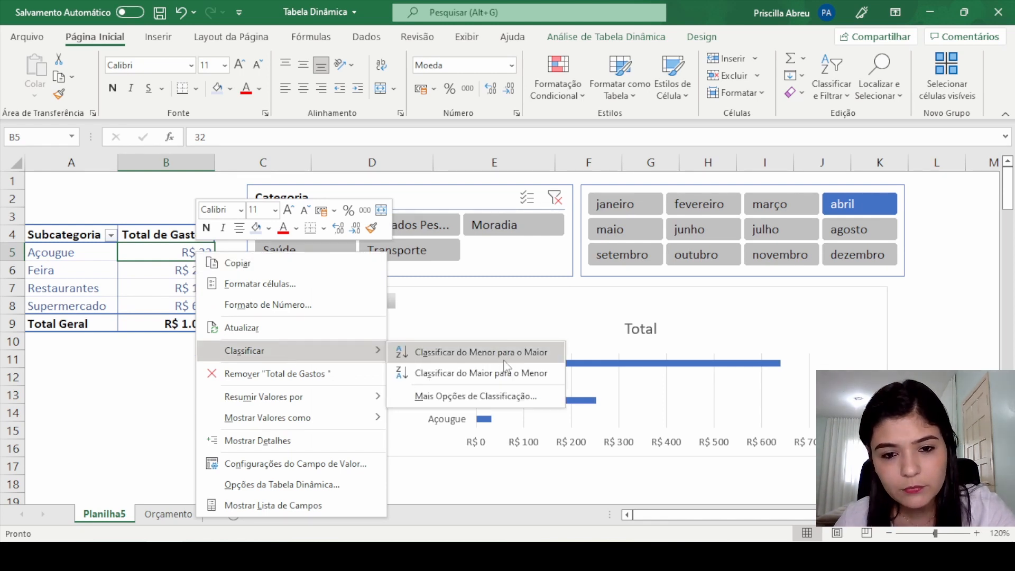
pyautogui.click(527, 375)
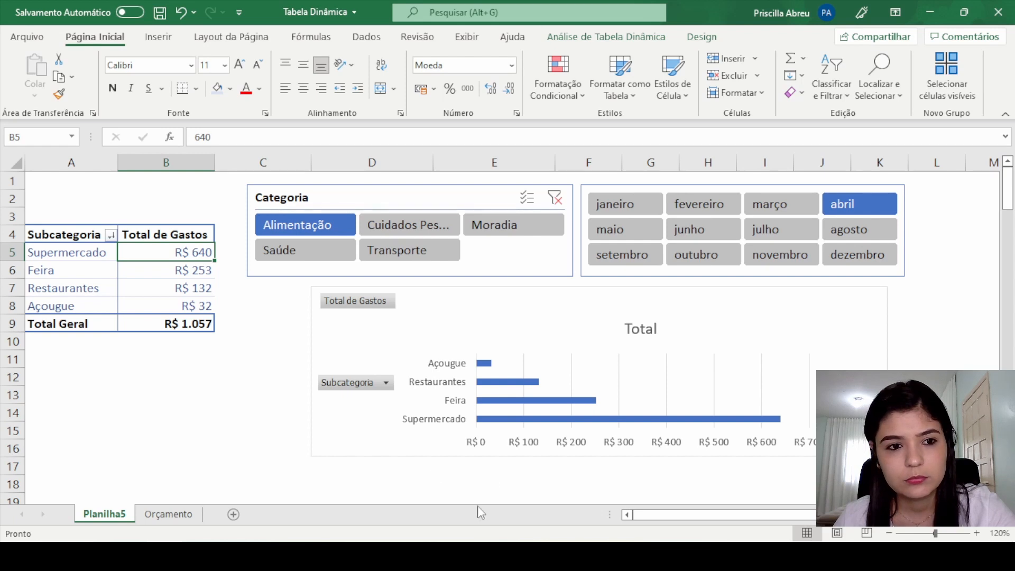
# Step: Sort the pivot table by Total de Gastos from smallest to largest (Classificar do Menor para o Maior)
pyautogui.rightClick(193, 253)
pyautogui.moveTo(309, 351)
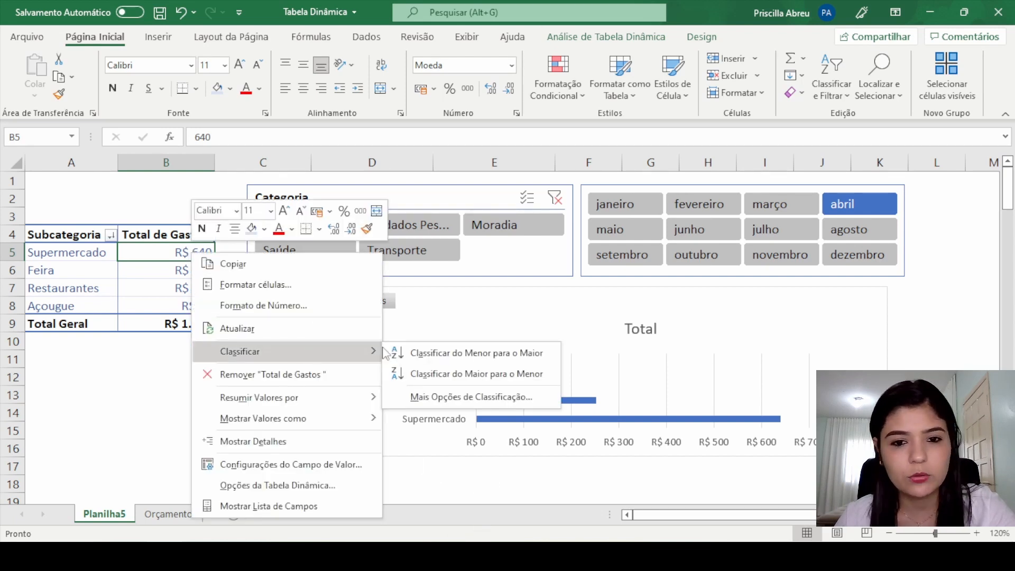
pyautogui.click(457, 351)
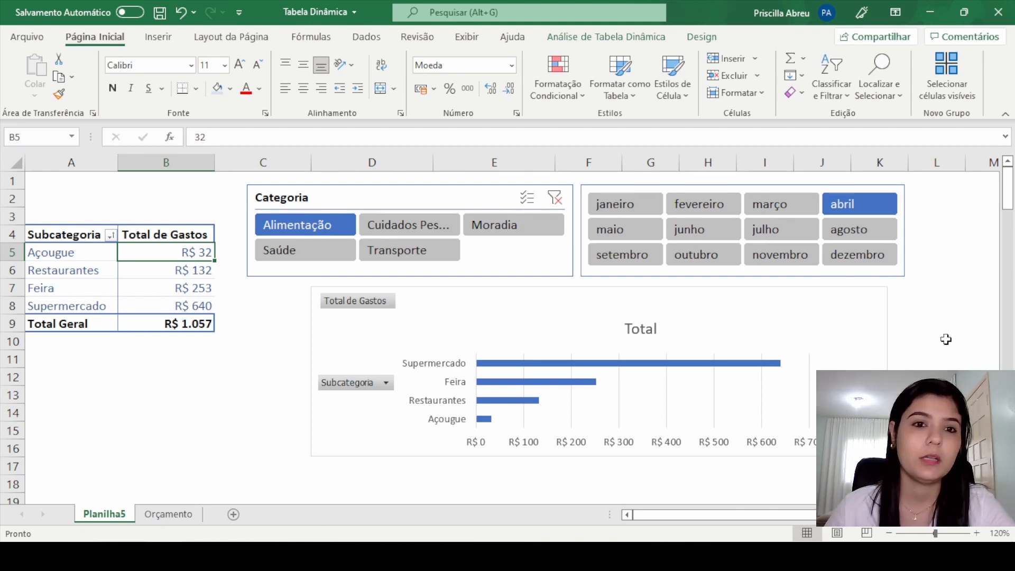
pyautogui.click(924, 301)
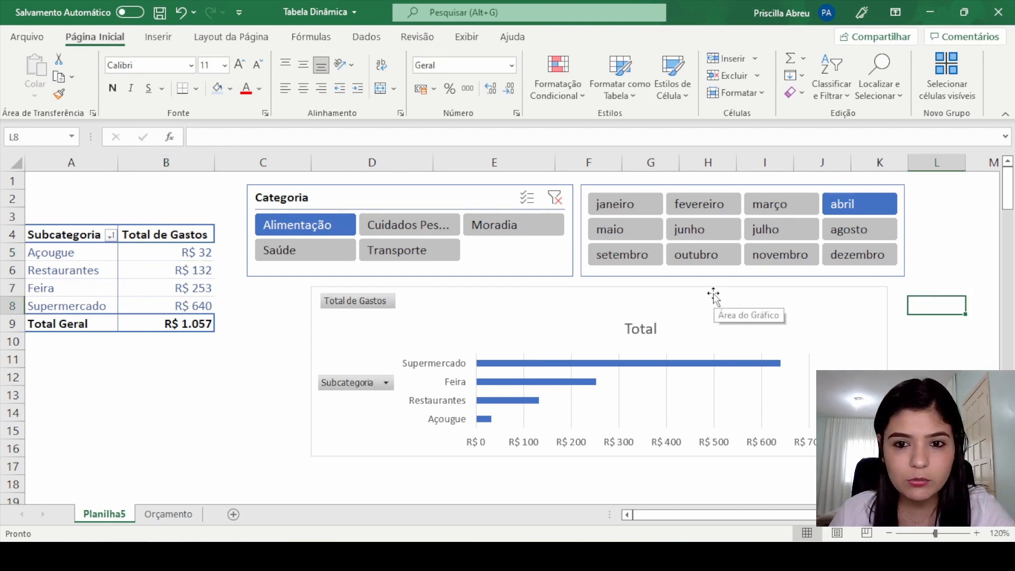
# Step: Nudge the pivot chart slightly to the left and apply the chart style Estilo 13 to it
pyautogui.moveTo(714, 297); pyautogui.dragTo(708, 292)
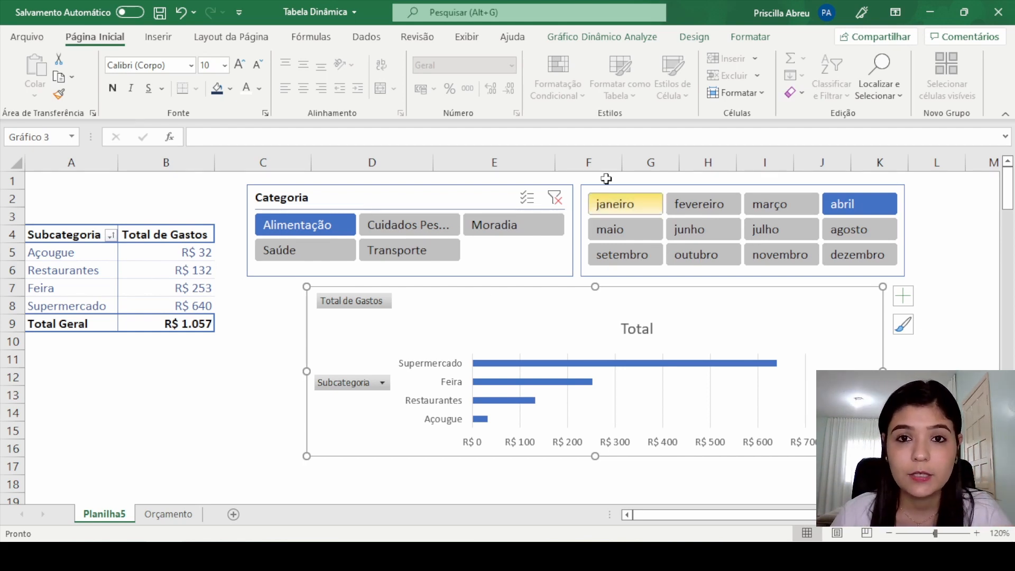
pyautogui.click(658, 39)
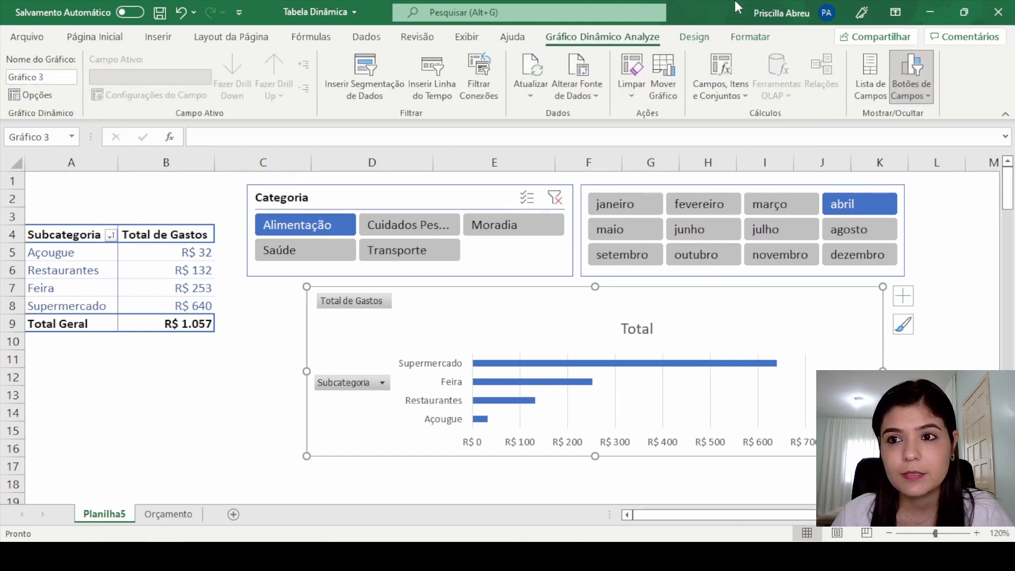
pyautogui.click(705, 41)
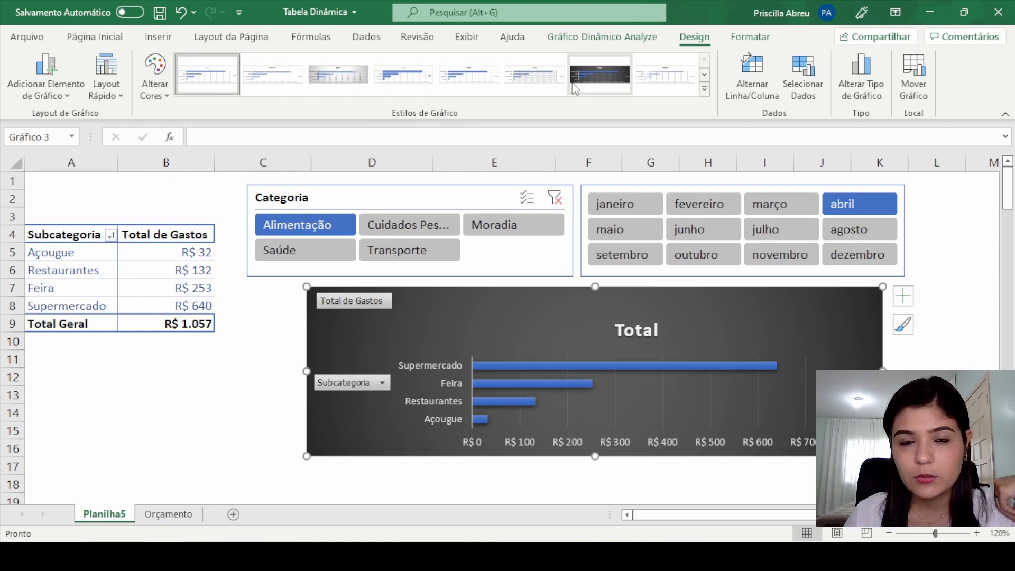
pyautogui.click(704, 76)
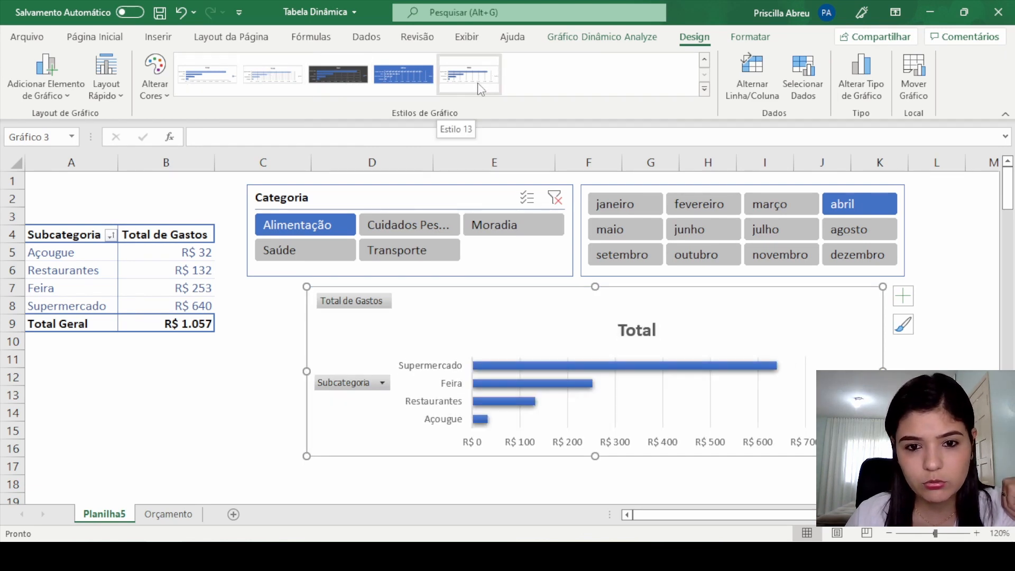
pyautogui.click(478, 84)
pyautogui.click(935, 393)
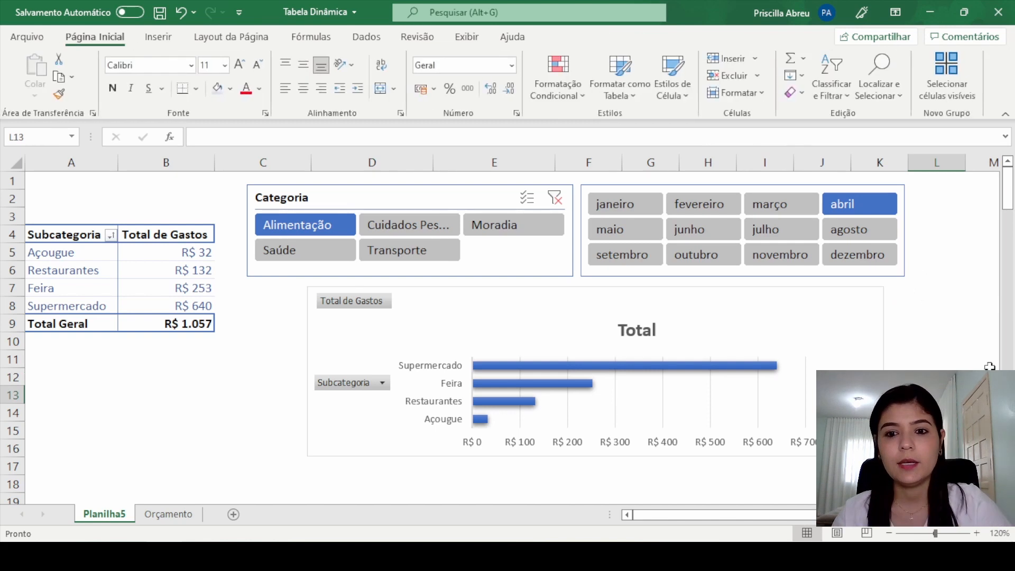
# Step: Delete the vertical gridlines from the pivot chart
pyautogui.click(804, 390)
pyautogui.click(757, 390)
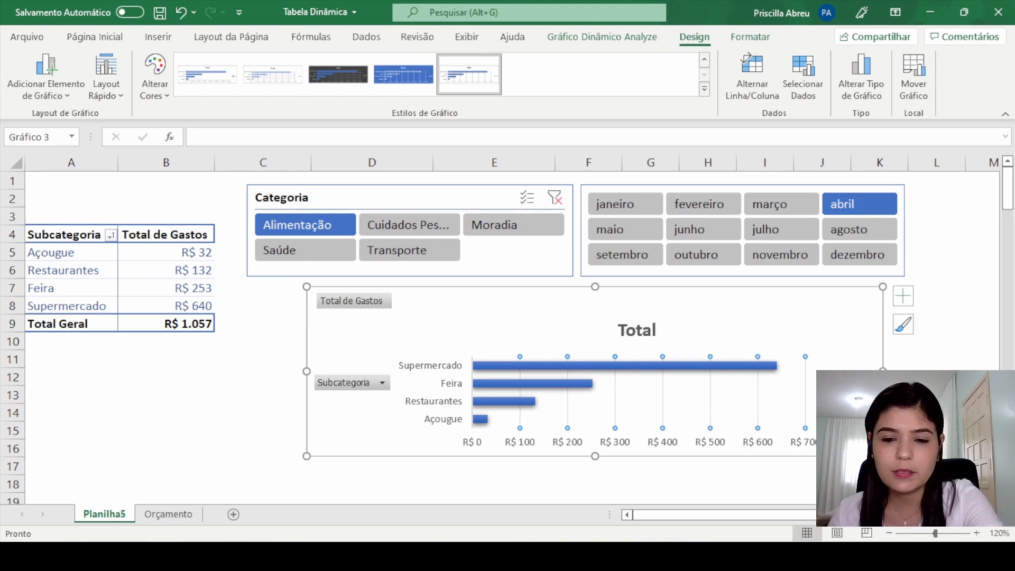
pyautogui.press('Delete')
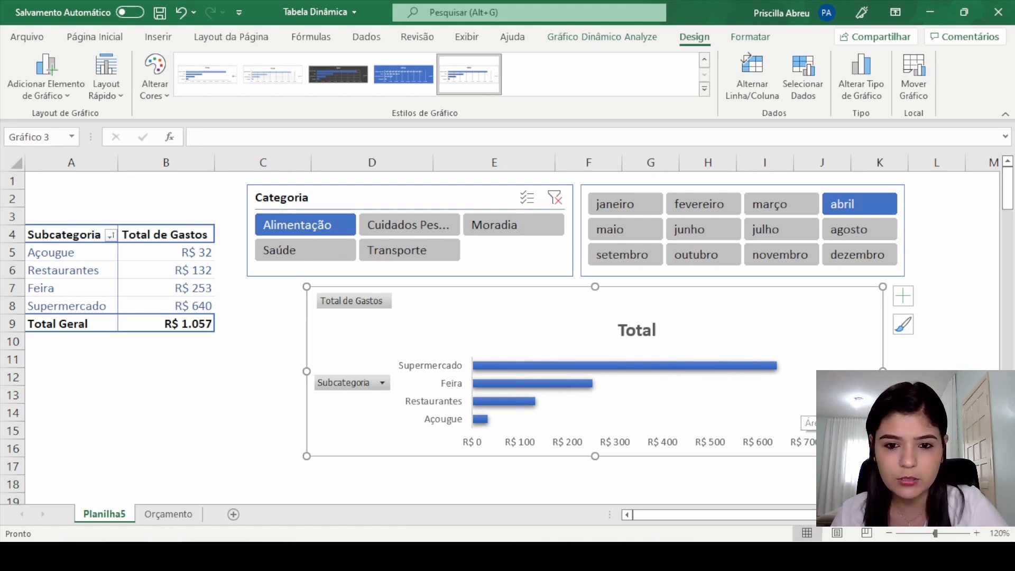
pyautogui.click(991, 364)
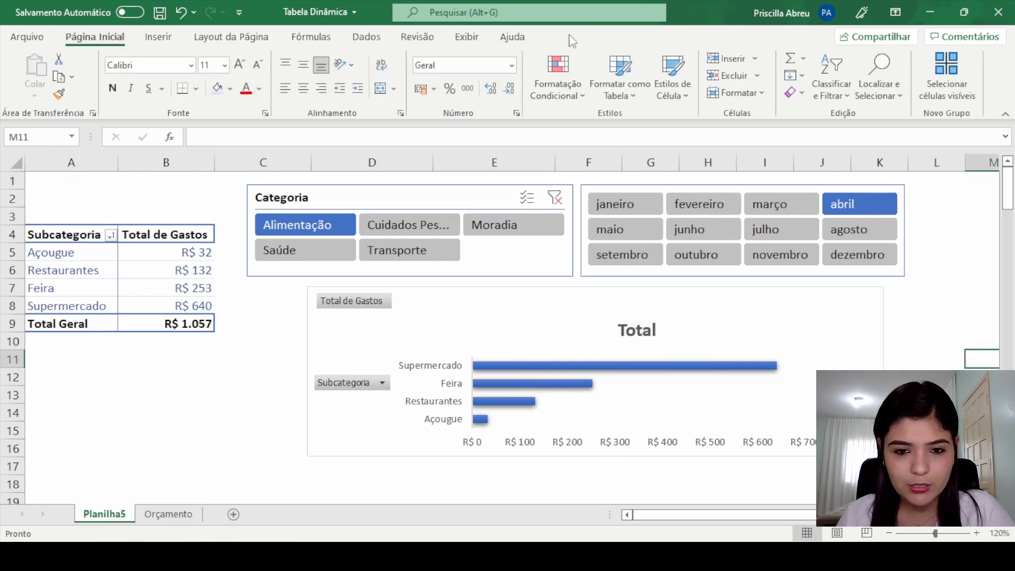
# Step: Filter the Categoria slicer by Cuidados Pessoais, Moradia and Transporte in turn, and clear its filter to include all categories
pyautogui.click(400, 227)
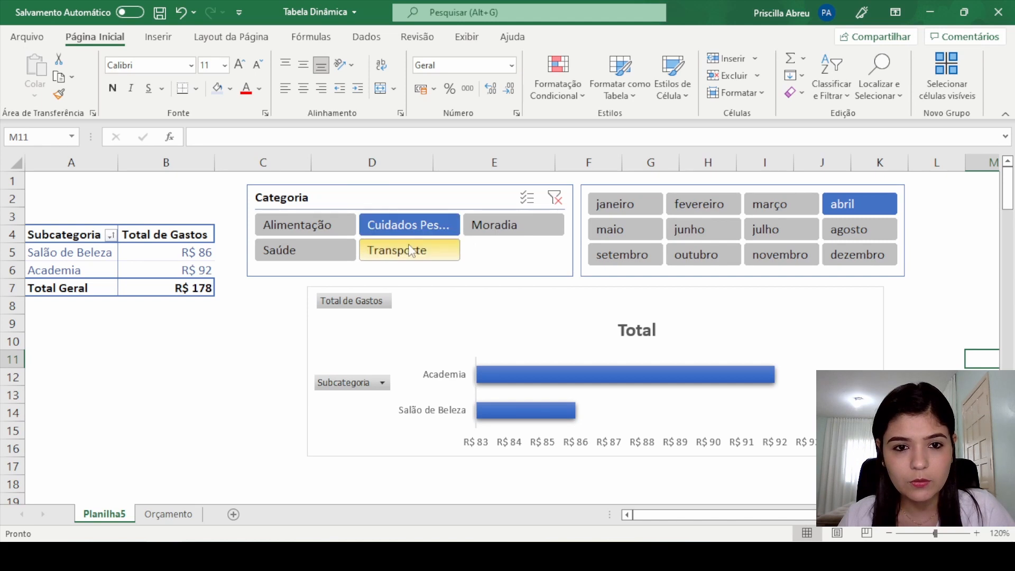
pyautogui.click(519, 226)
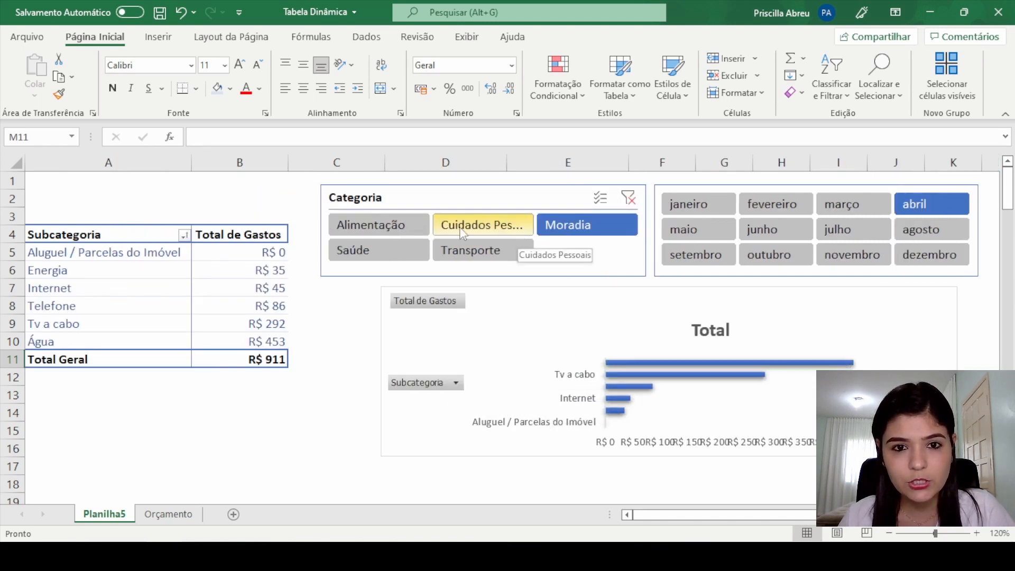
pyautogui.click(457, 257)
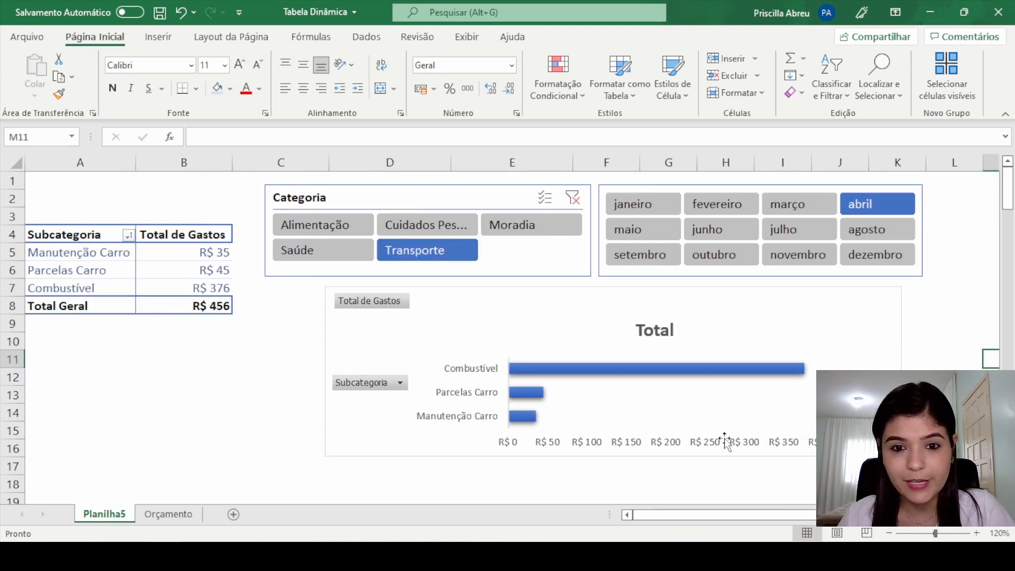
pyautogui.click(573, 198)
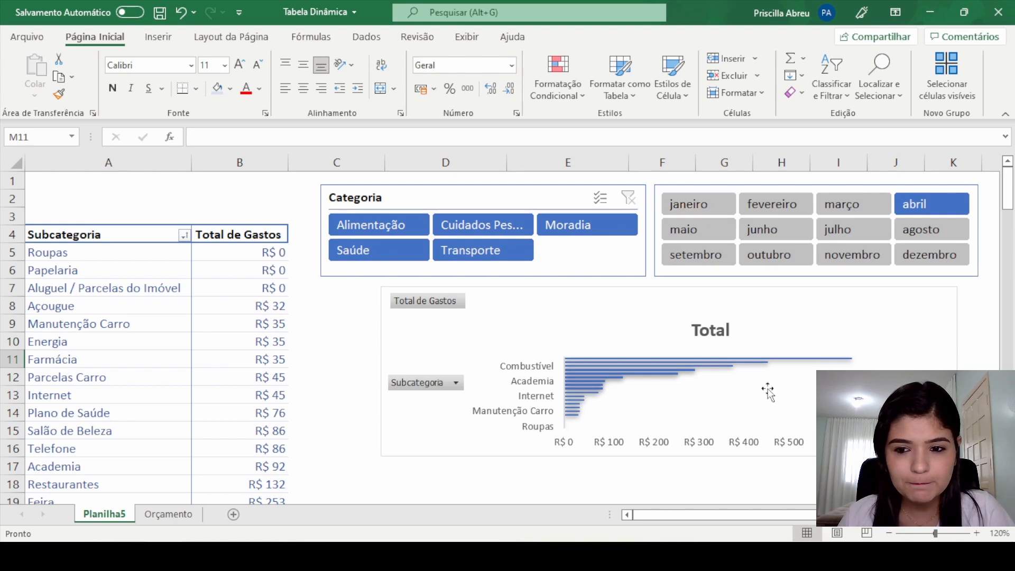
# Step: Increase the pivot chart's height so that it extends down to about row 25
pyautogui.scroll(-1, 936, 362)
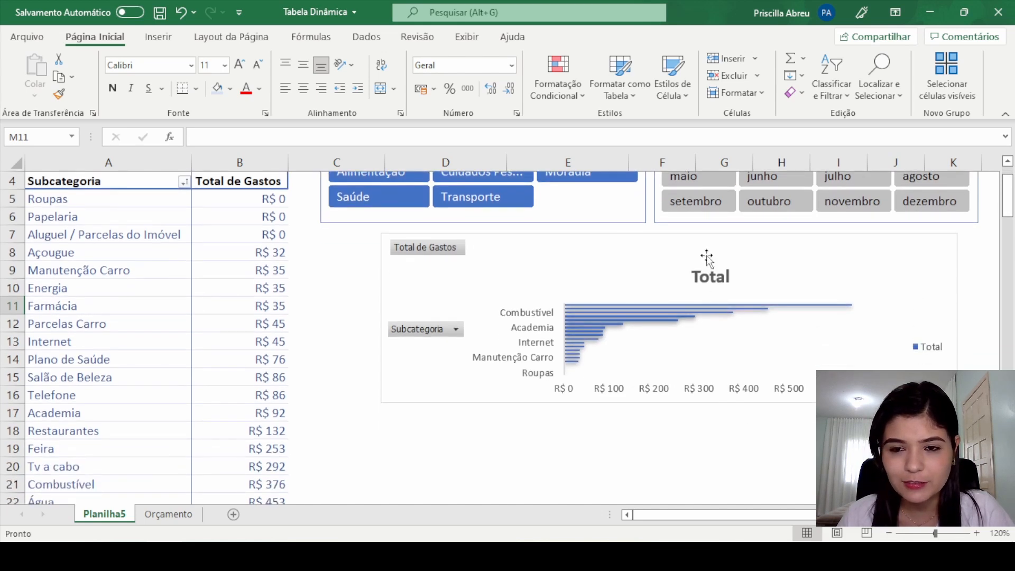
pyautogui.click(656, 241)
pyautogui.moveTo(668, 402); pyautogui.dragTo(672, 459)
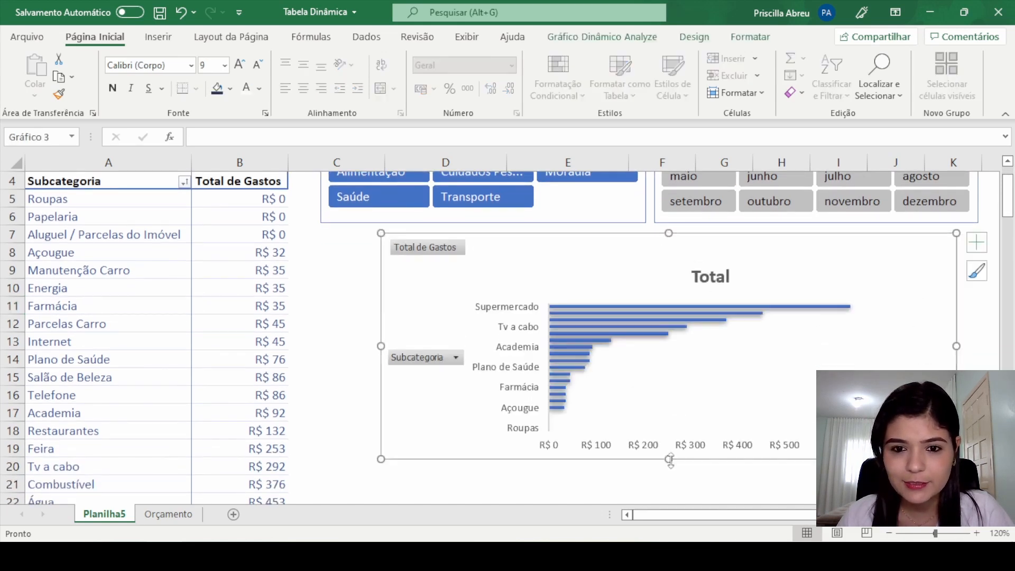
pyautogui.scroll(-2, 690, 430)
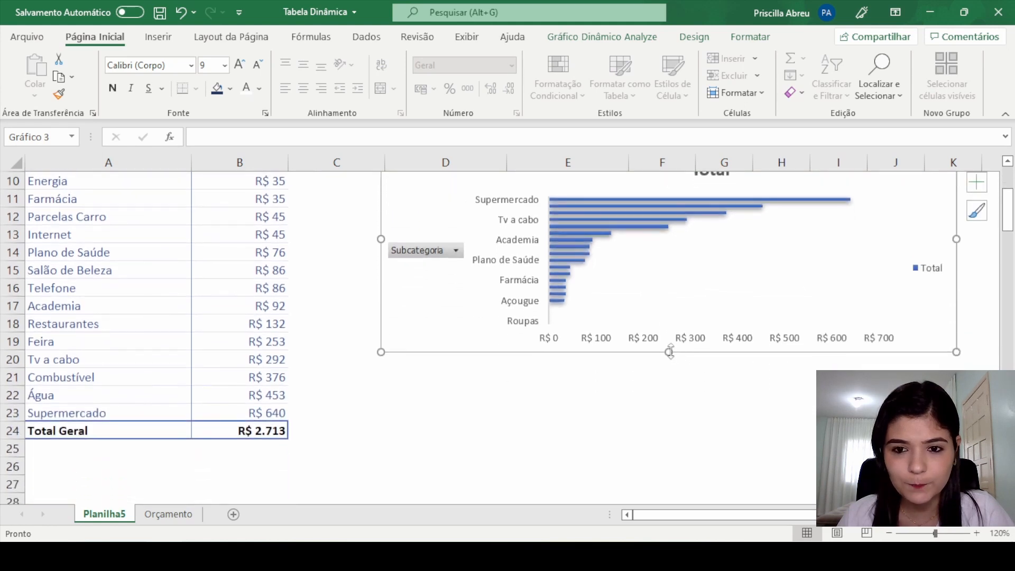
pyautogui.moveTo(668, 351); pyautogui.dragTo(676, 448)
pyautogui.scroll(3, 713, 415)
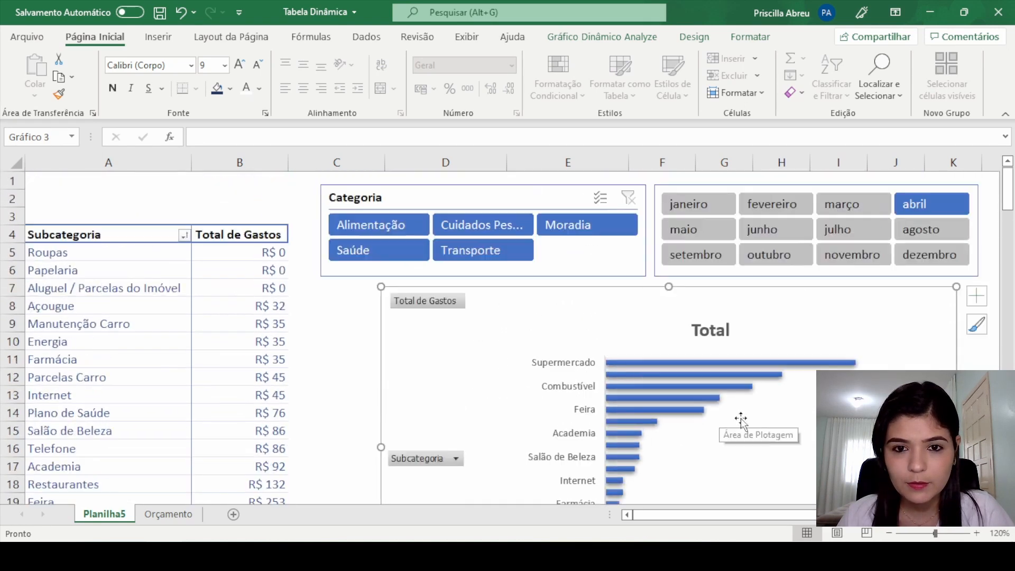
# Step: Move the pivot chart left and slightly up so it starts directly below the Categoria slicer's left edge
pyautogui.keyDown('ctrl'); pyautogui.scroll(-2, 794, 415); pyautogui.keyUp('ctrl')
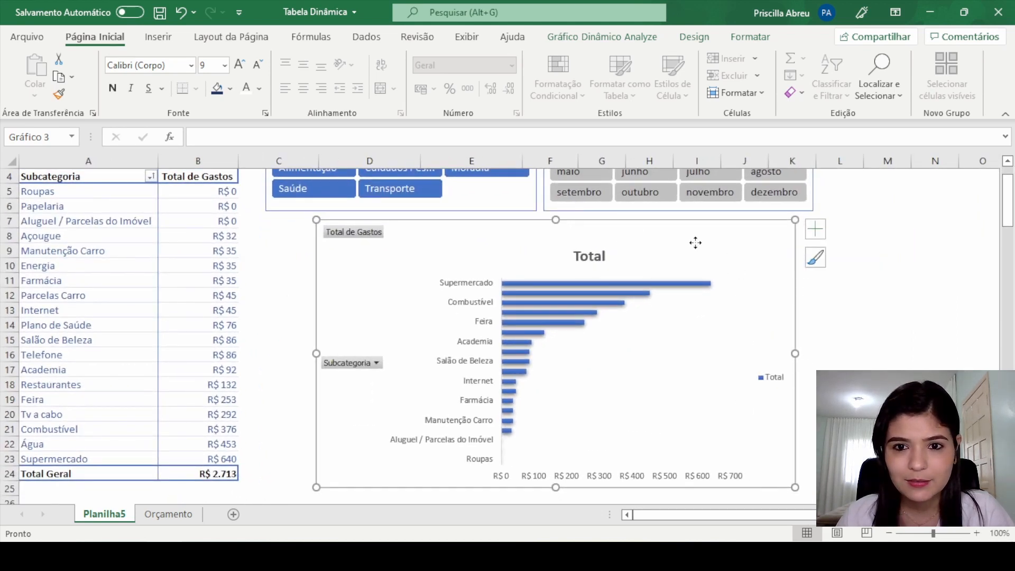
pyautogui.moveTo(693, 240); pyautogui.dragTo(645, 237)
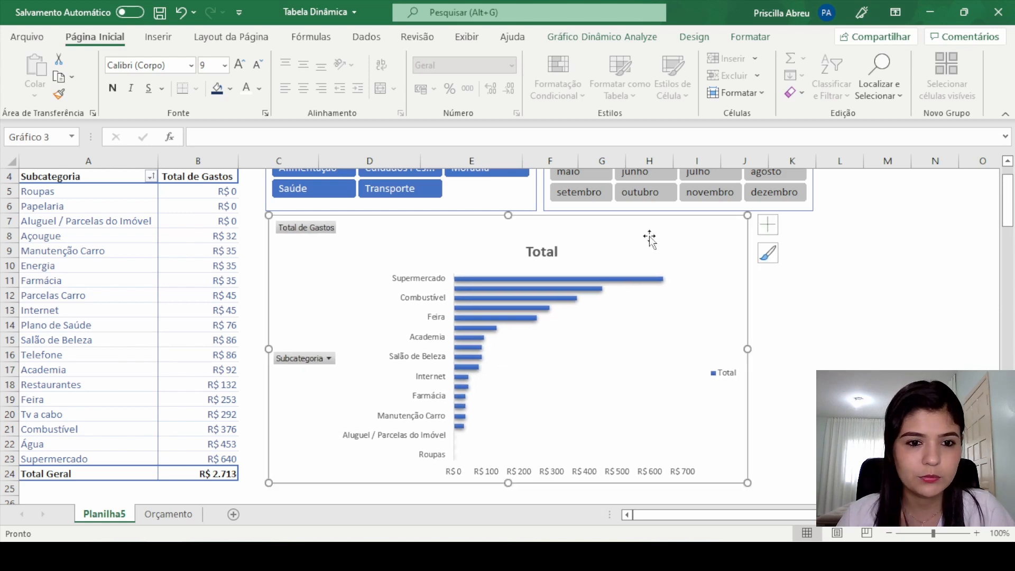
pyautogui.scroll(1, 668, 252)
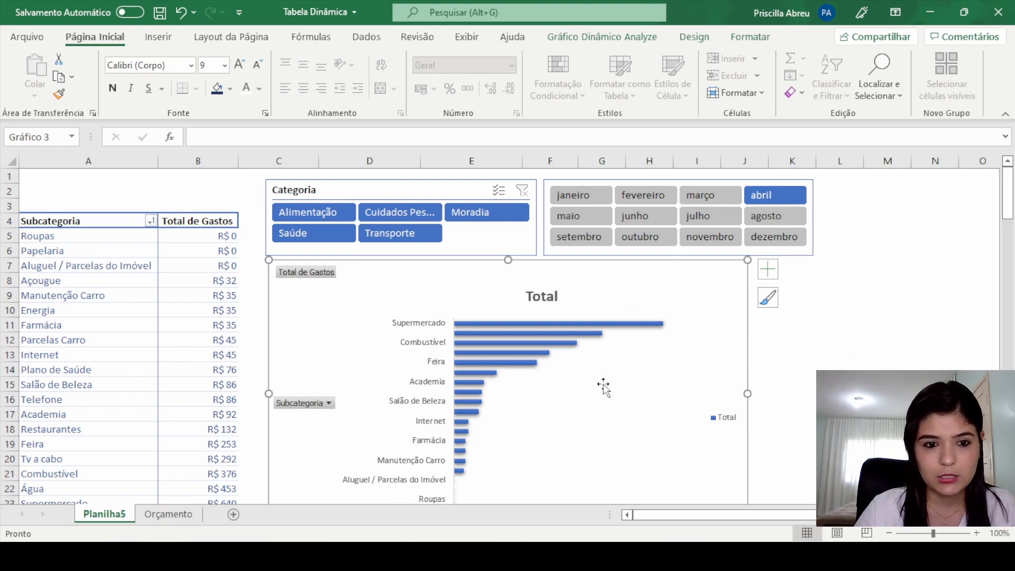
# Step: Hide all field buttons on the pivot chart and delete its Total legend
pyautogui.rightClick(331, 275)
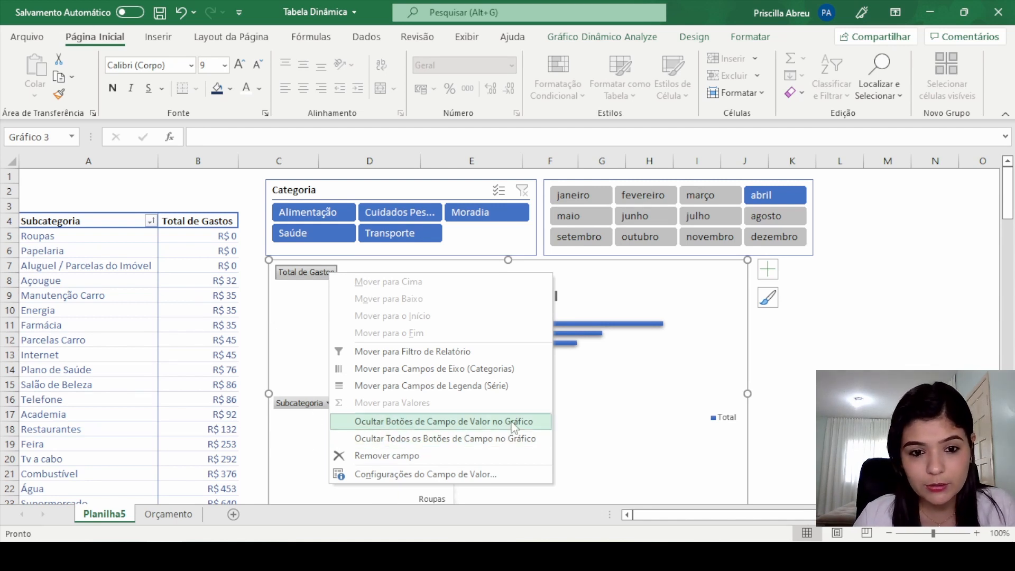
pyautogui.click(444, 439)
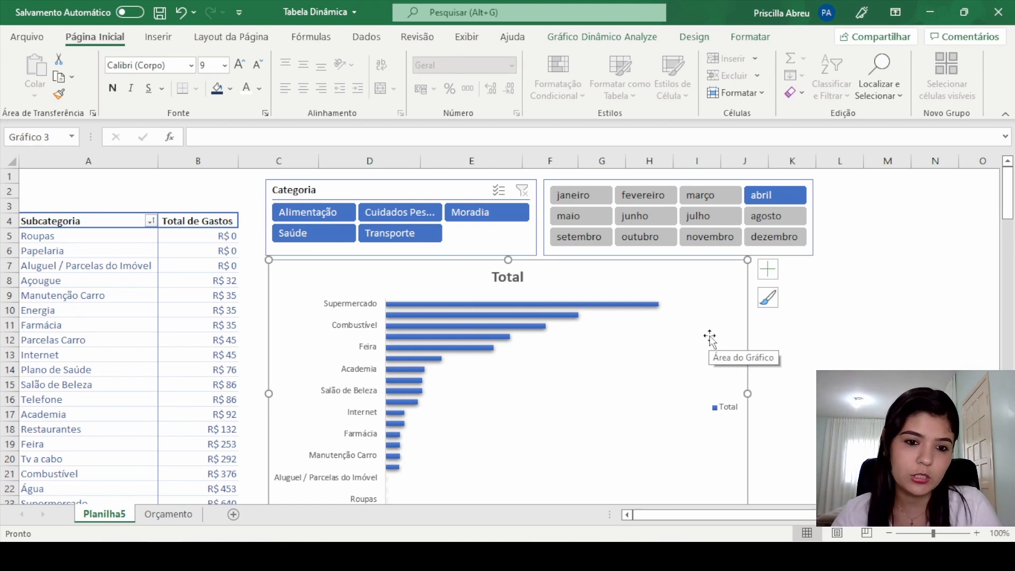
pyautogui.click(726, 409)
pyautogui.press('Delete')
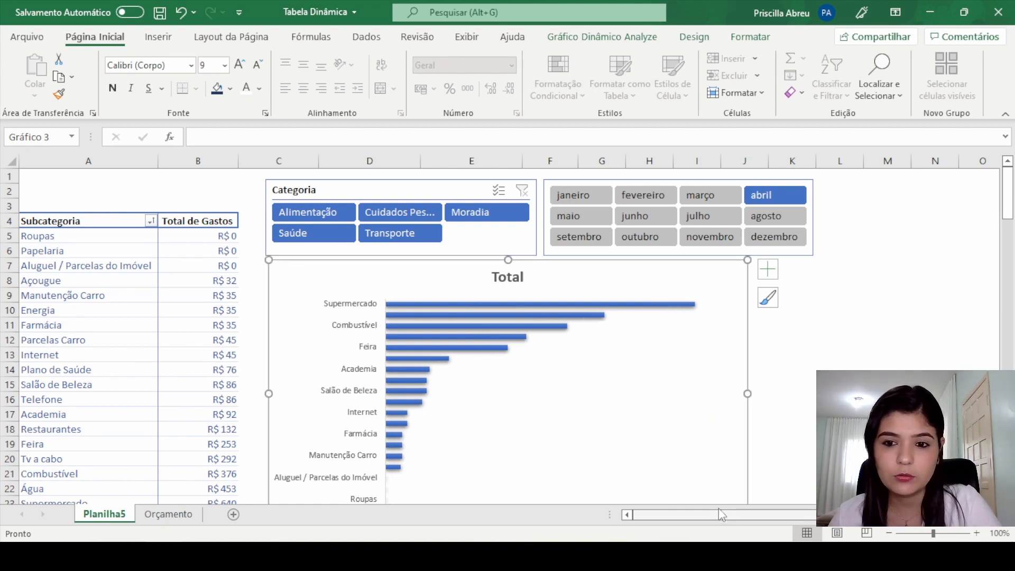
pyautogui.scroll(-1, 721, 354)
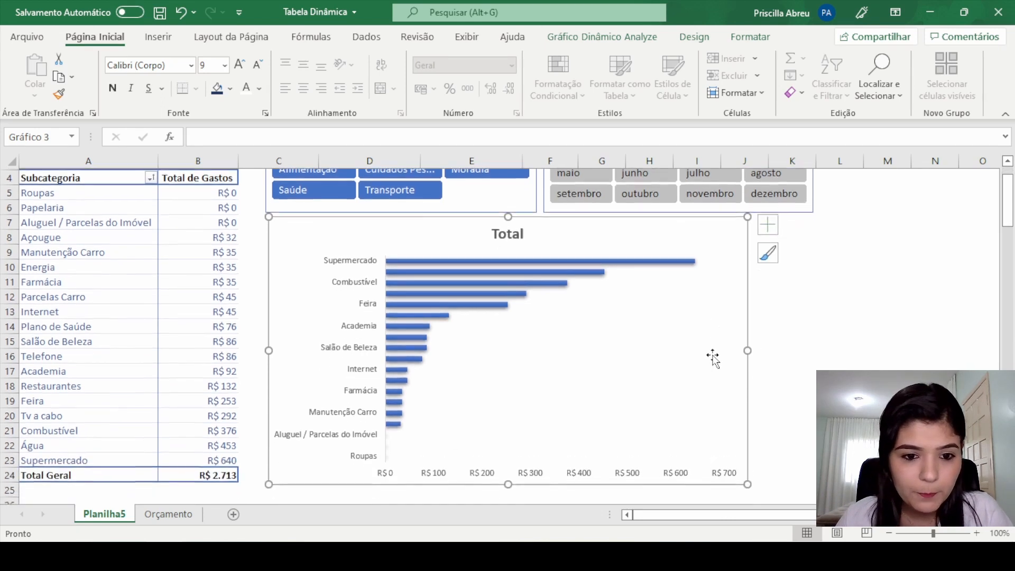
pyautogui.scroll(1, 713, 356)
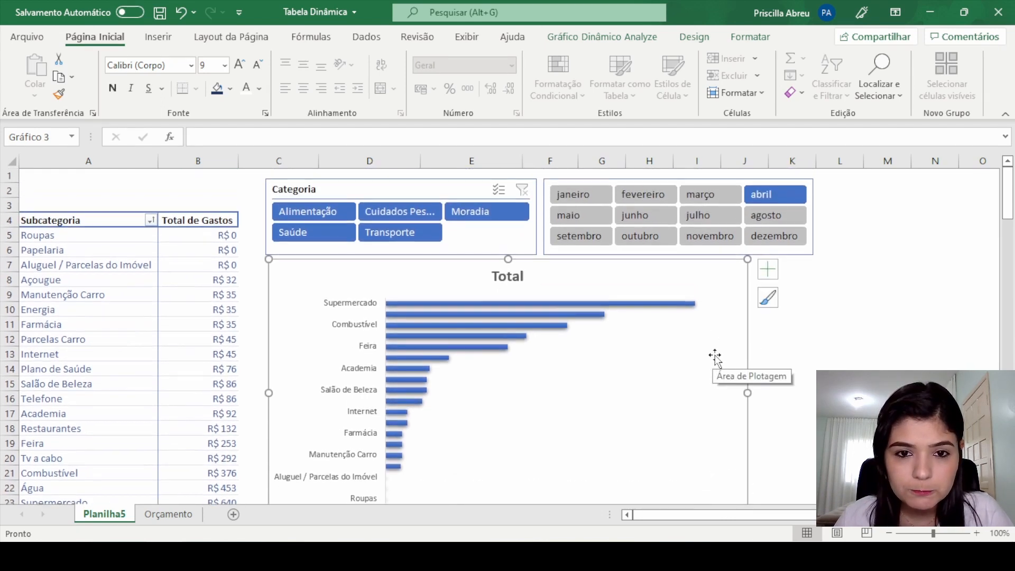
pyautogui.click(832, 328)
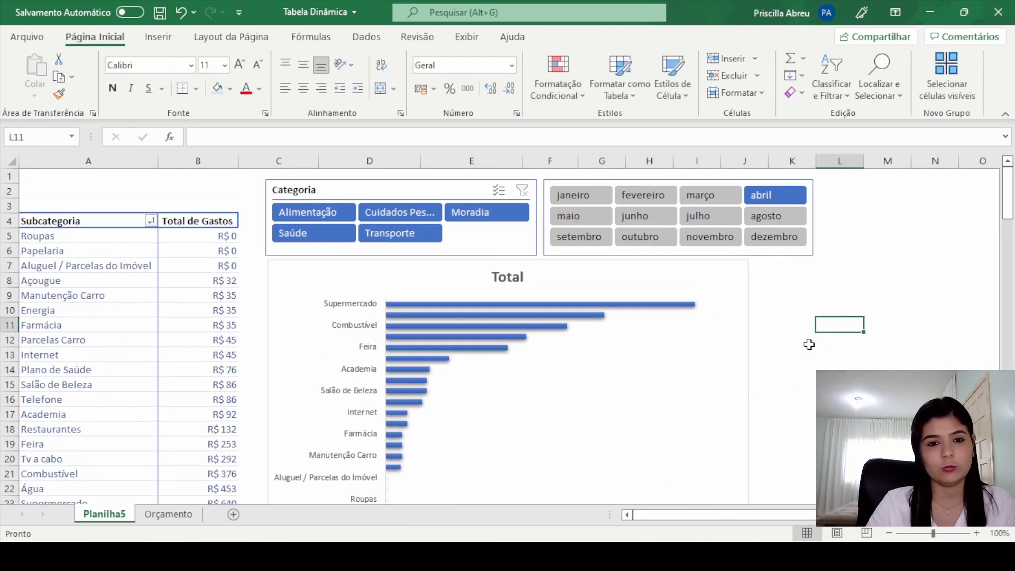
pyautogui.scroll(-2, 634, 335)
pyautogui.scroll(2, 624, 409)
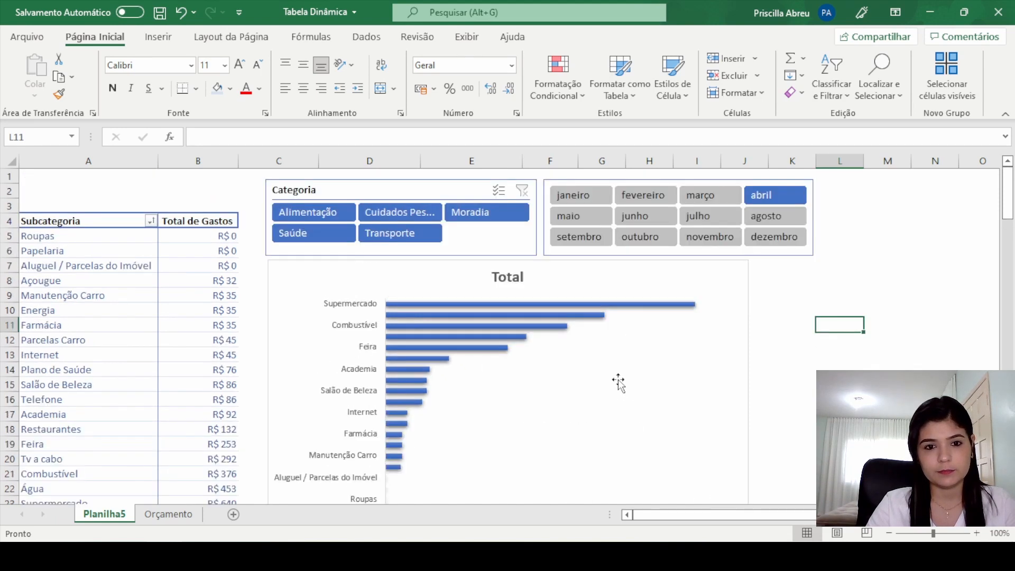
# Step: Change the pivot chart to a clustered column type (Coluna Agrupada) and widen it to about the middle of column L
pyautogui.click(617, 382)
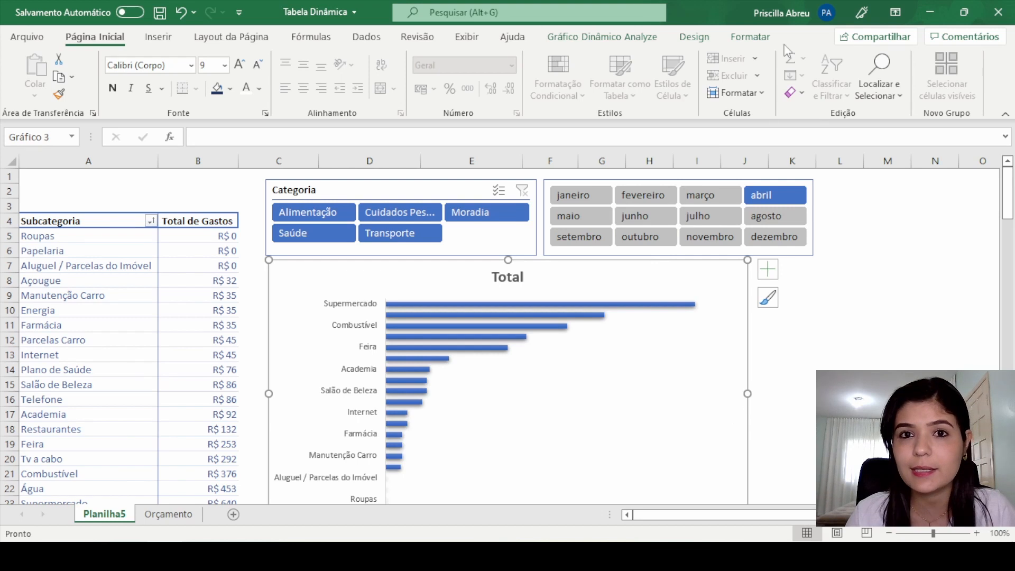
pyautogui.click(589, 43)
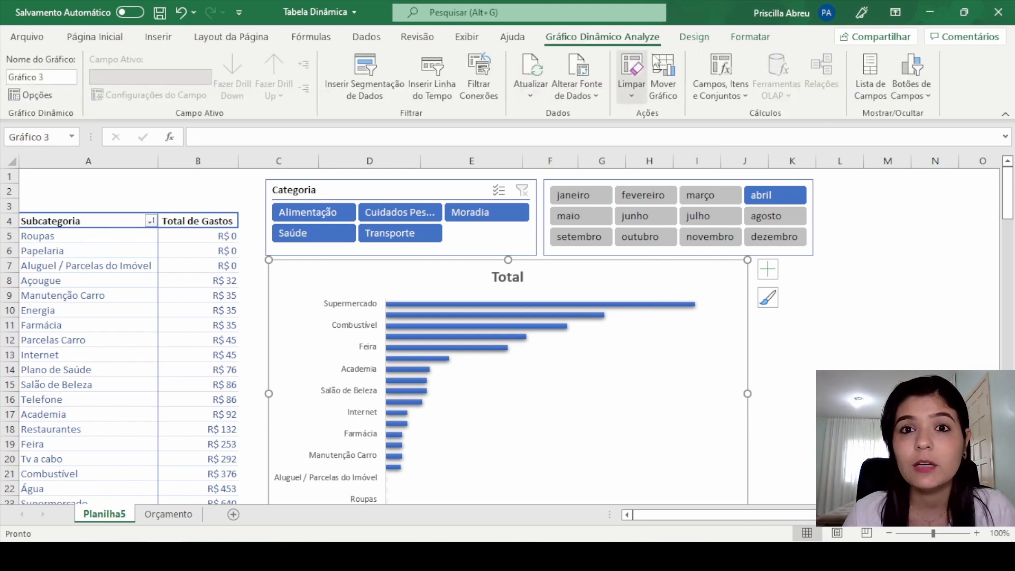
pyautogui.click(694, 38)
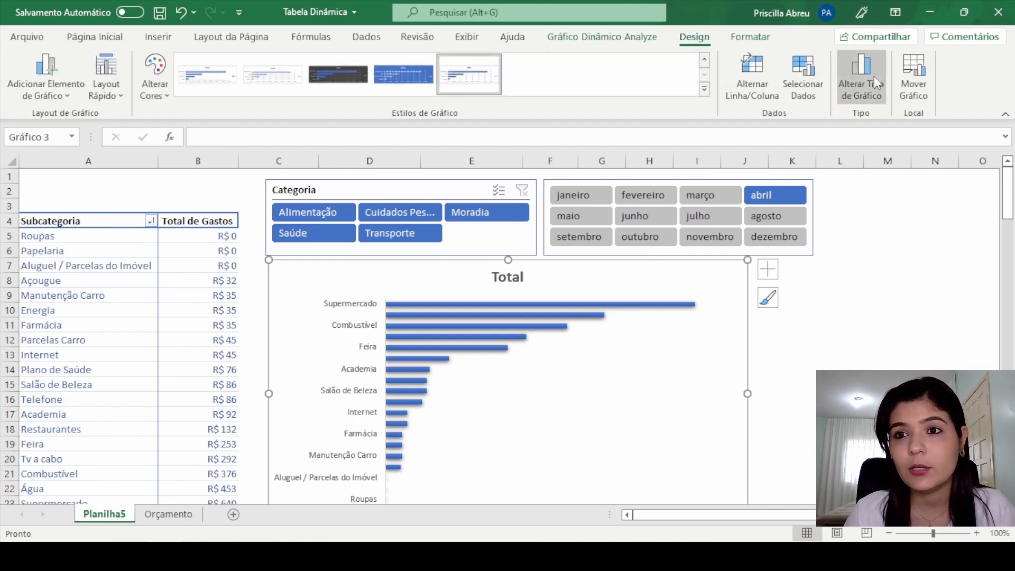
pyautogui.click(872, 76)
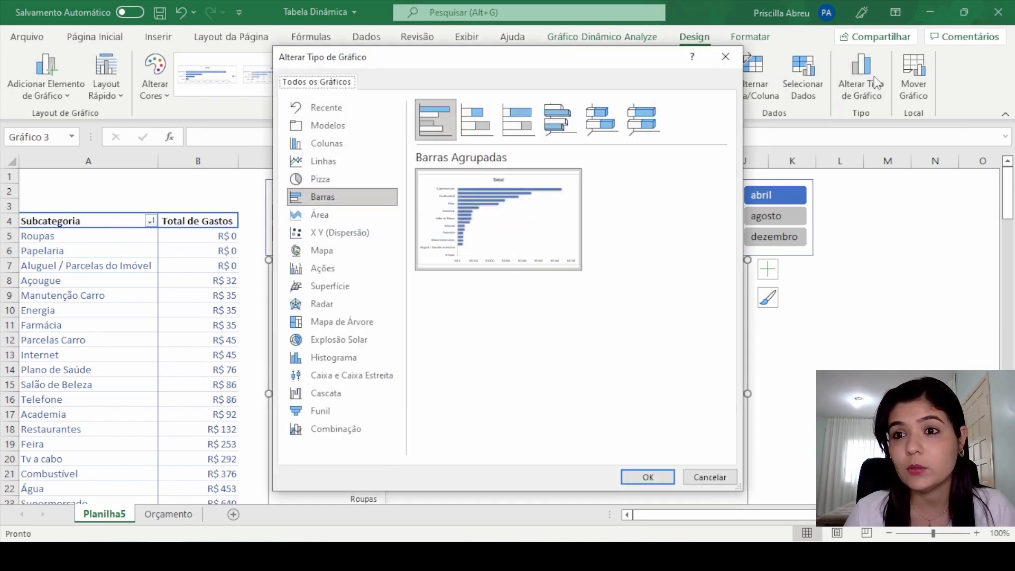
pyautogui.click(338, 144)
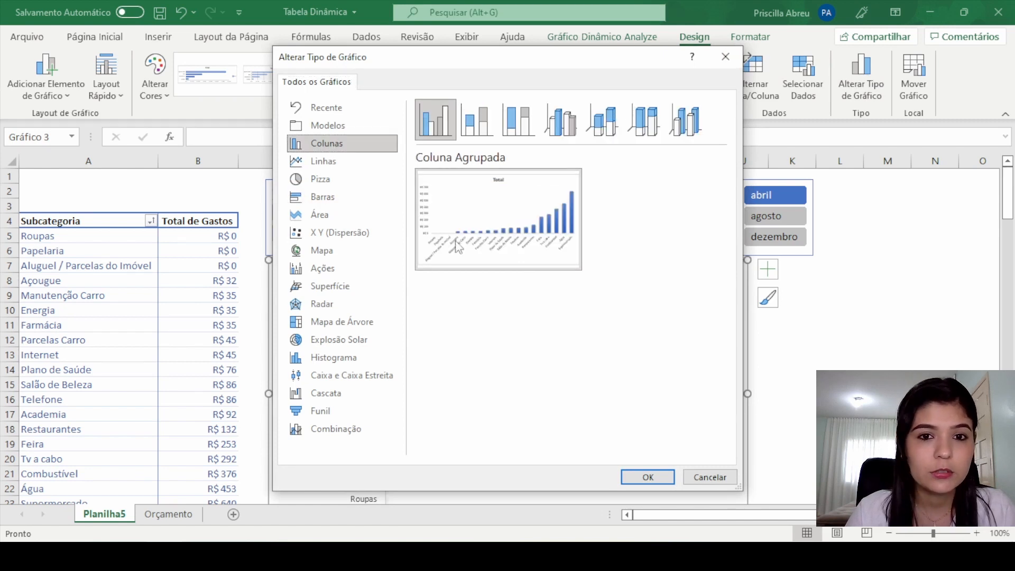
pyautogui.click(657, 479)
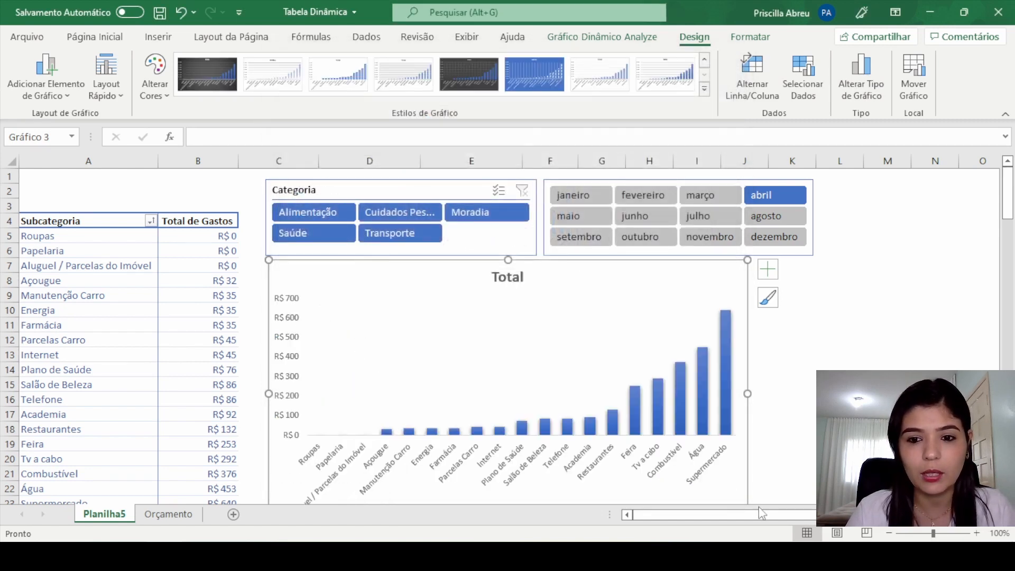
pyautogui.moveTo(747, 394); pyautogui.dragTo(839, 393)
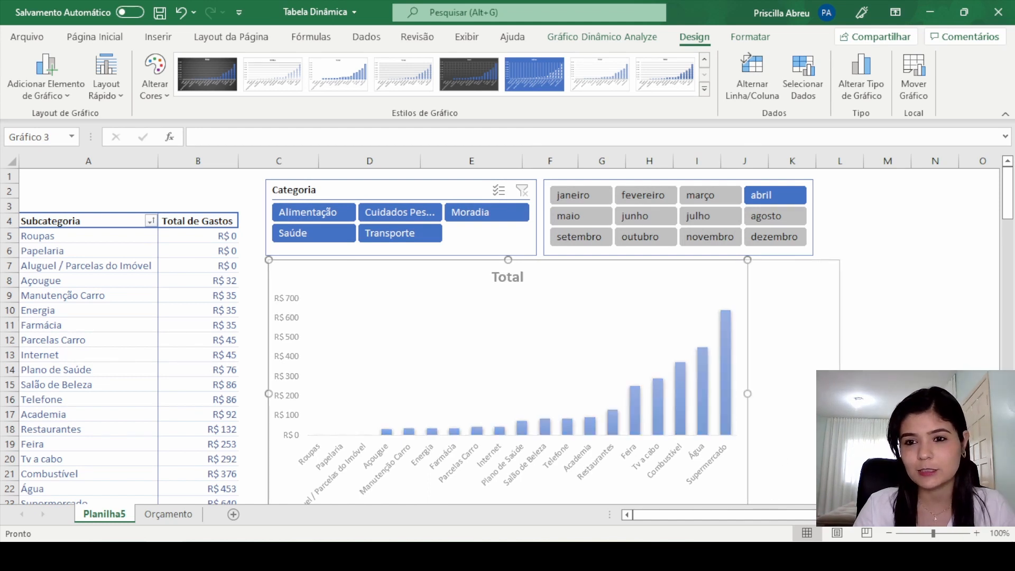
pyautogui.click(921, 356)
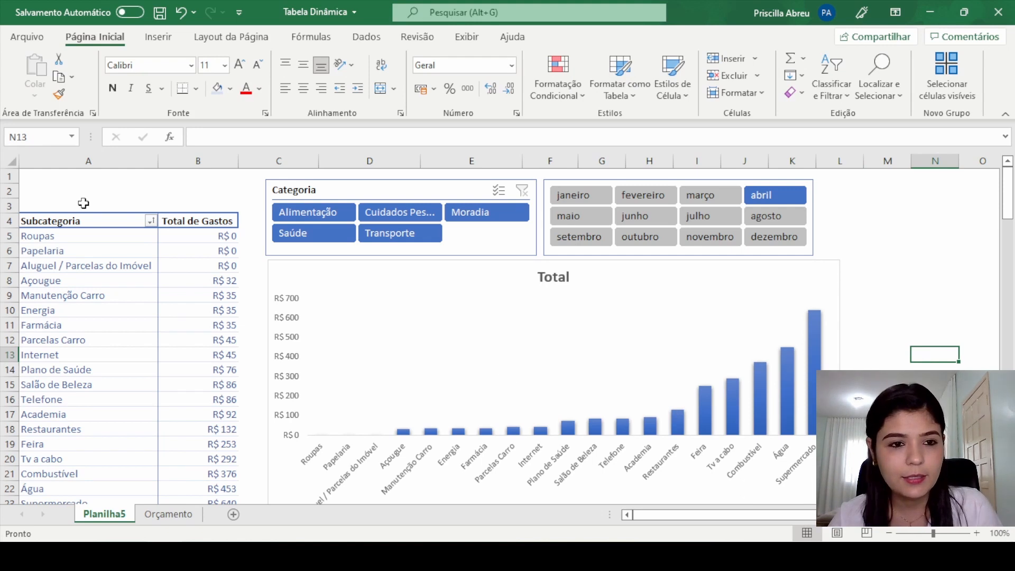
# Step: Sort the pivot table's Total de Gastos values from largest to smallest
pyautogui.rightClick(203, 242)
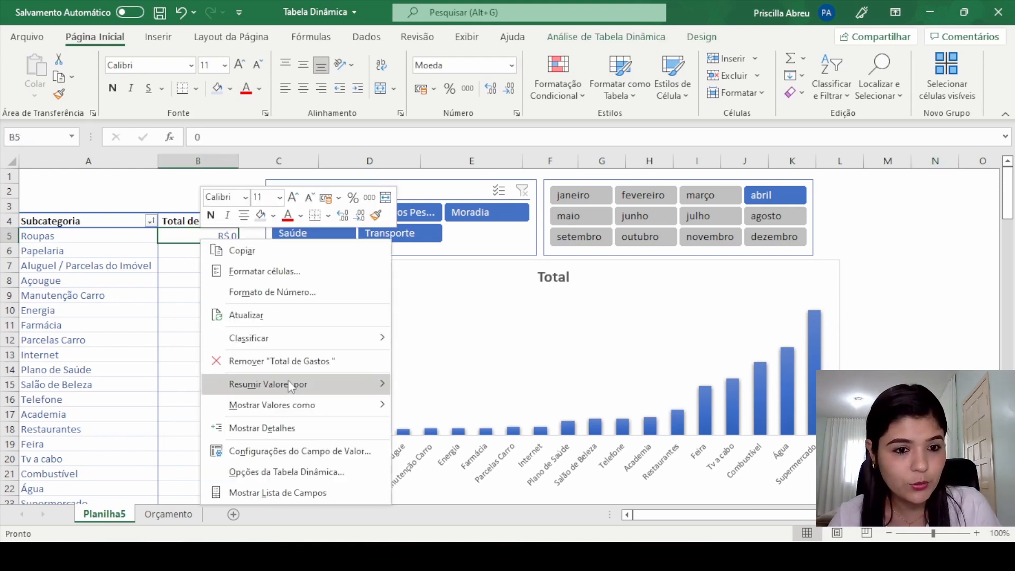
pyautogui.moveTo(340, 346)
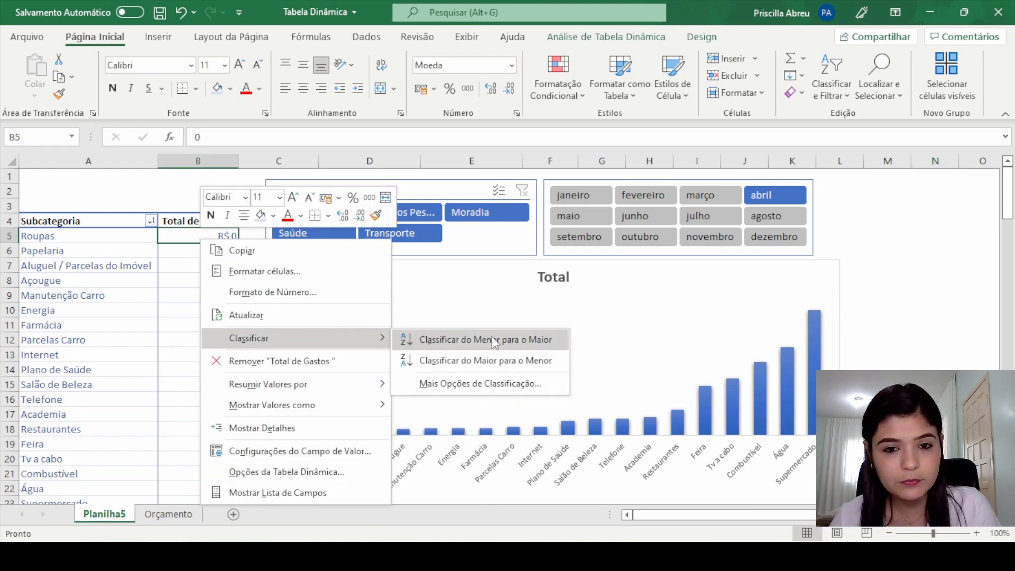
pyautogui.click(515, 360)
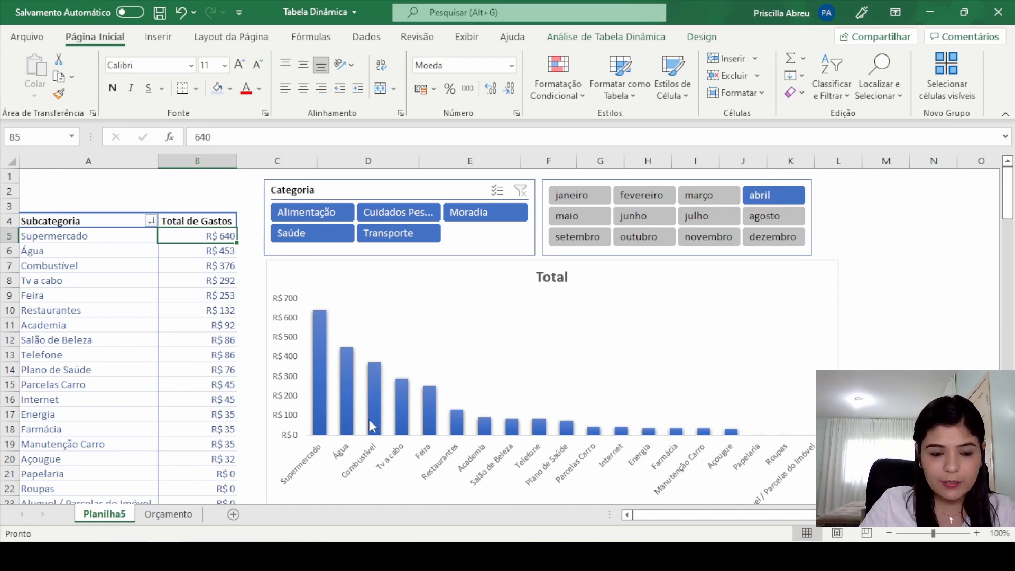
# Step: Filter the month slicer by janeiro and switch it to maio
pyautogui.click(568, 197)
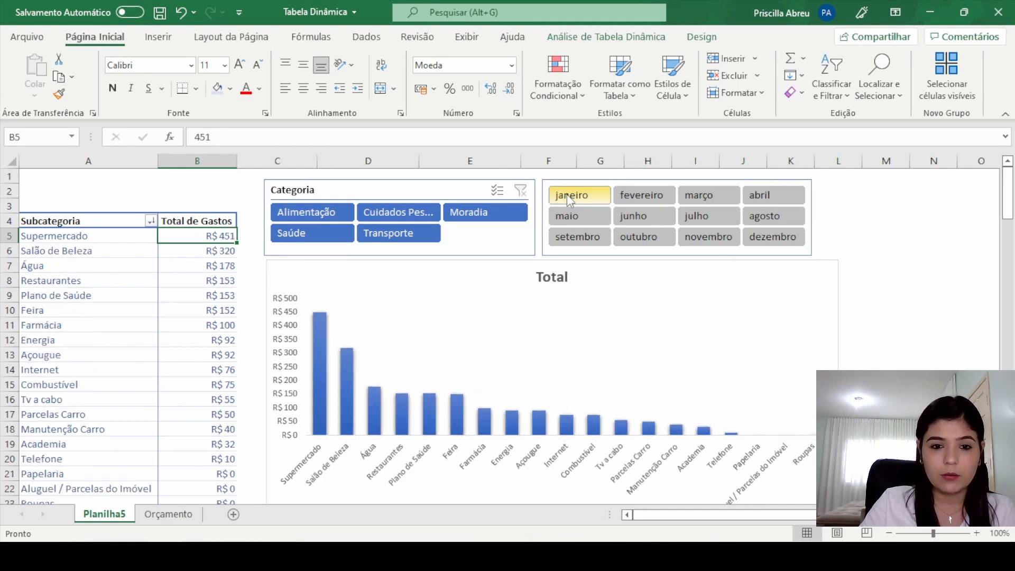
pyautogui.click(607, 219)
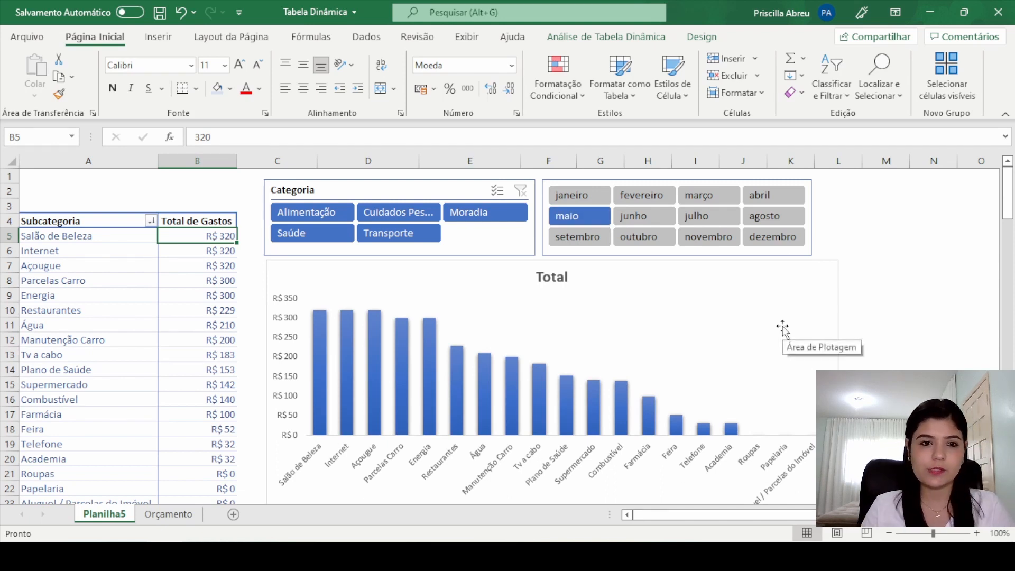
# Step: View the chart for Alimentação and Cuidados Pessoais in turn with the Categoria slicer, and clear the slicer's filter
pyautogui.click(317, 212)
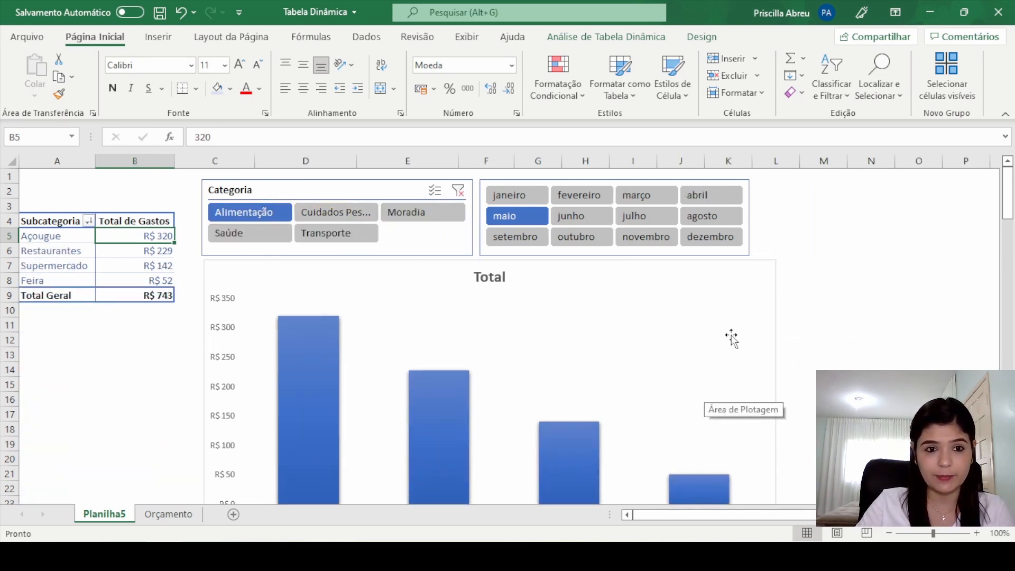
pyautogui.scroll(-2, 740, 336)
pyautogui.scroll(2, 749, 337)
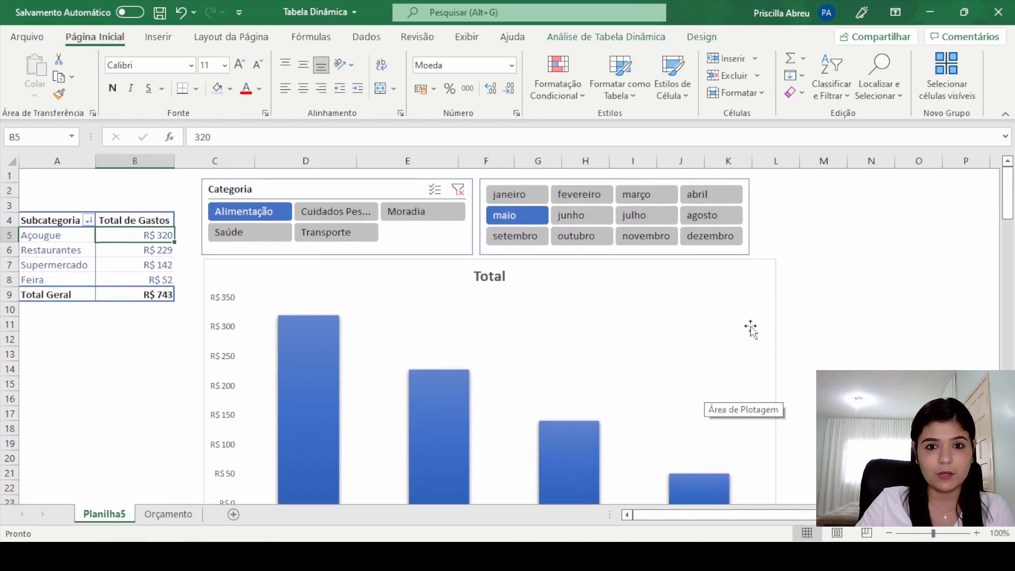
pyautogui.scroll(-1, 488, 266)
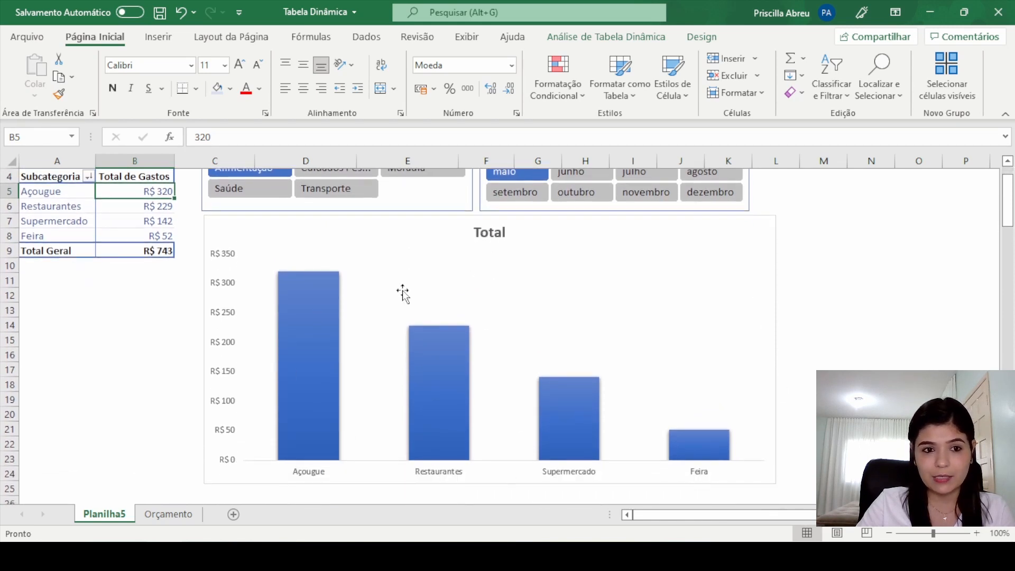
pyautogui.scroll(1, 442, 379)
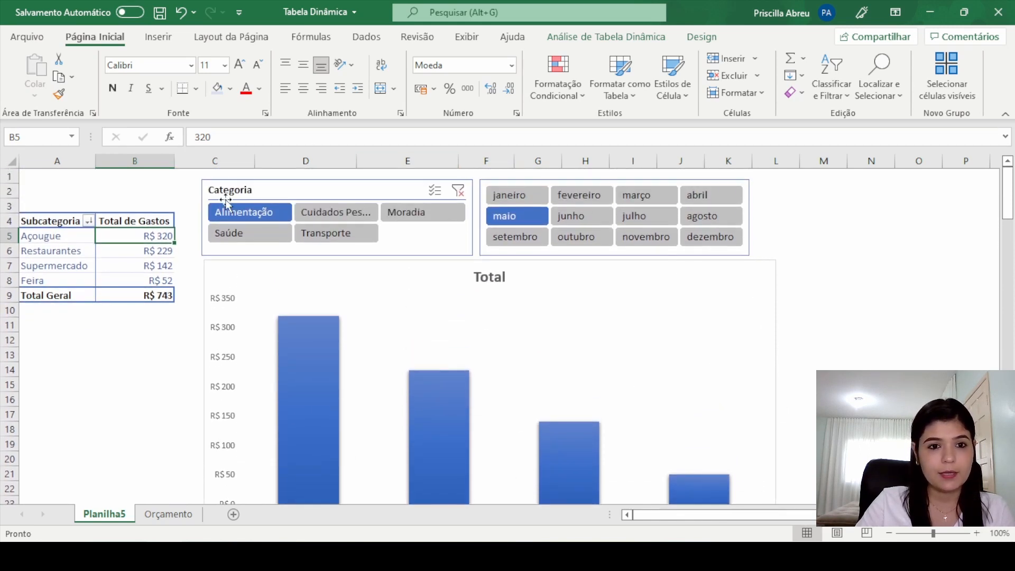
pyautogui.click(337, 214)
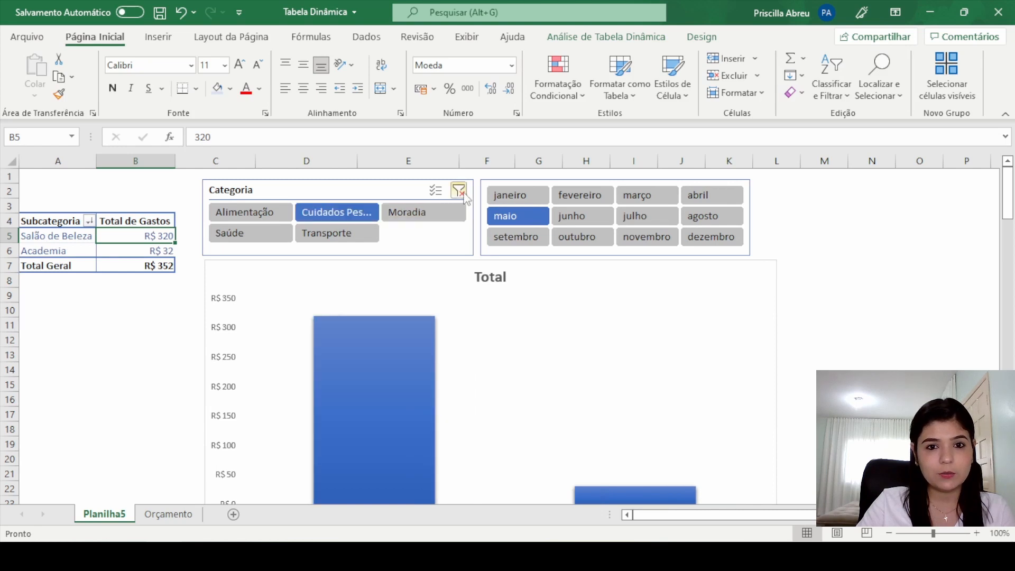
pyautogui.click(459, 190)
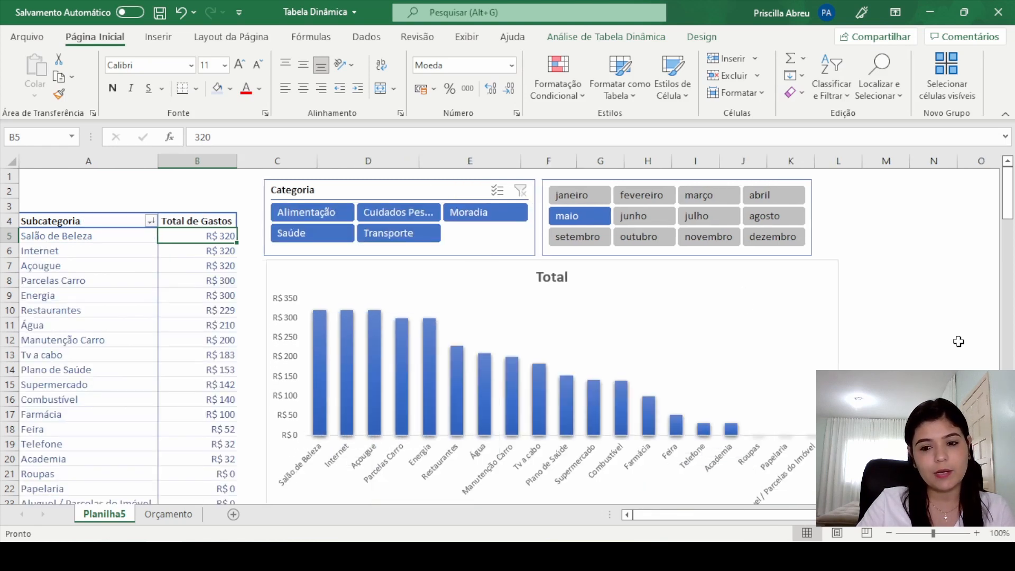
# Step: Widen the pivot chart slightly more, to near the right edge of column L, and check its lower part
pyautogui.click(834, 297)
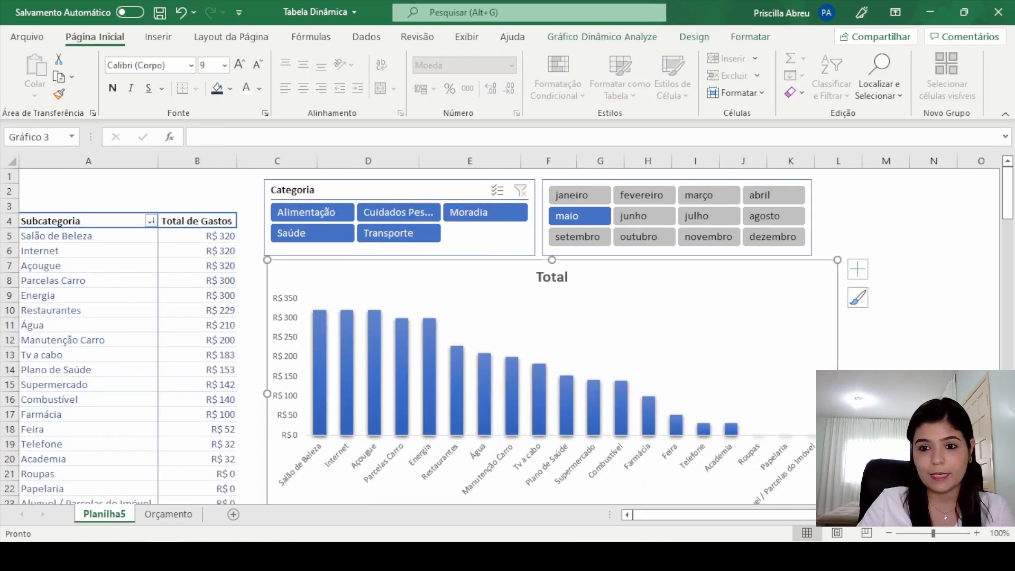
pyautogui.moveTo(837, 394); pyautogui.dragTo(860, 393)
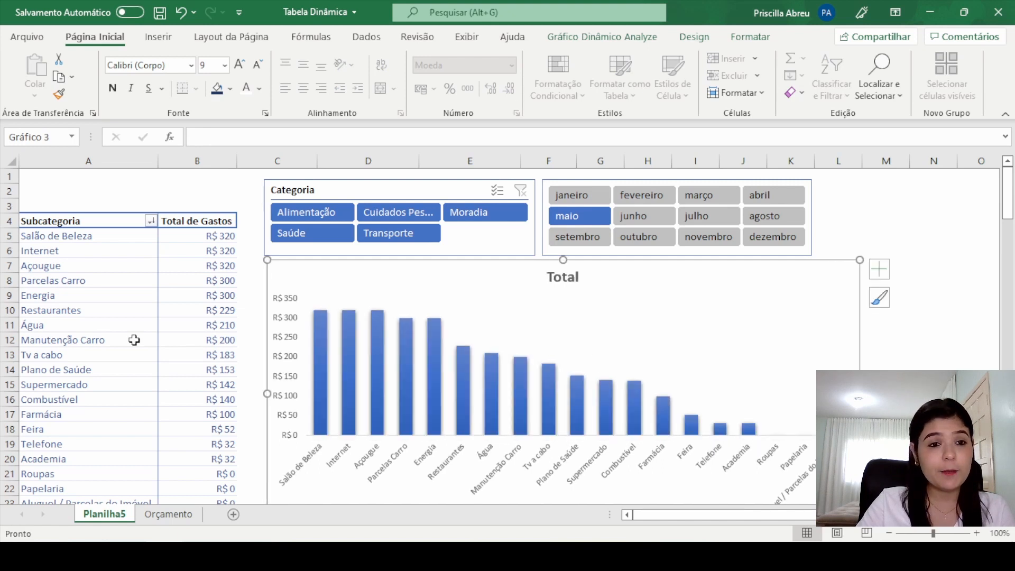
pyautogui.click(174, 278)
pyautogui.scroll(-4, 237, 290)
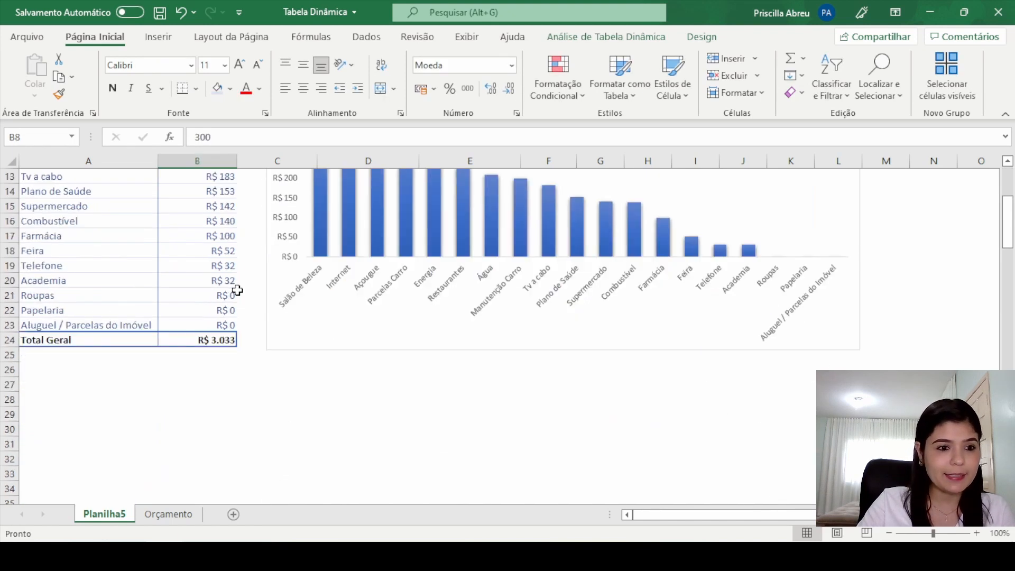
pyautogui.scroll(4, 237, 290)
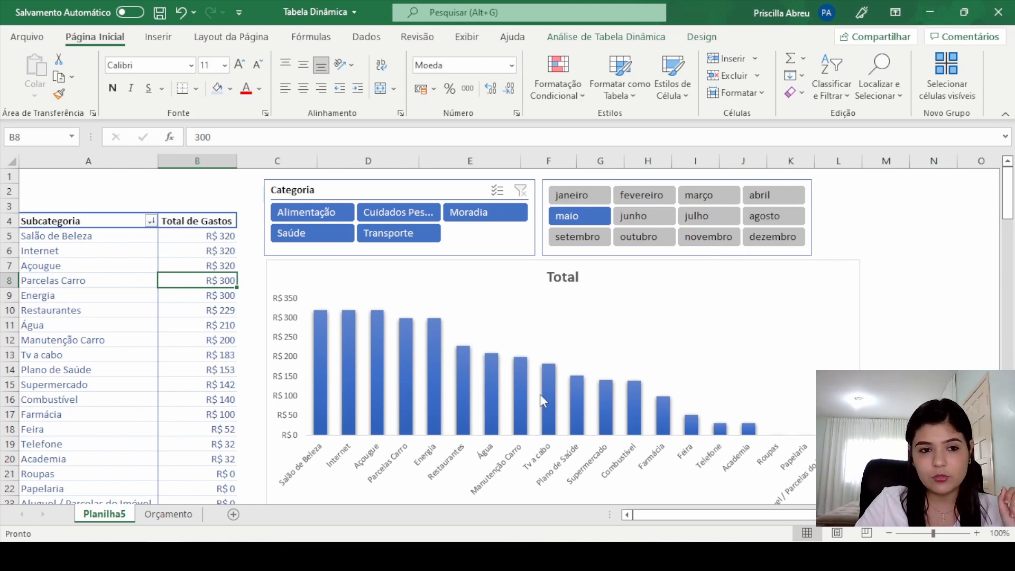
pyautogui.click(220, 240)
pyautogui.click(220, 280)
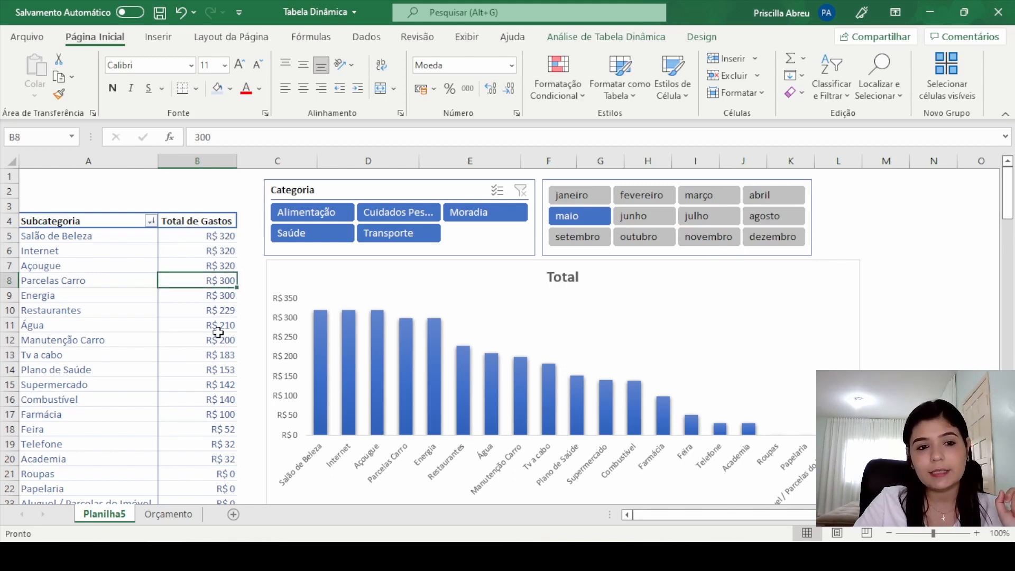
pyautogui.click(217, 339)
pyautogui.click(215, 398)
pyautogui.click(216, 416)
pyautogui.click(218, 446)
pyautogui.click(224, 282)
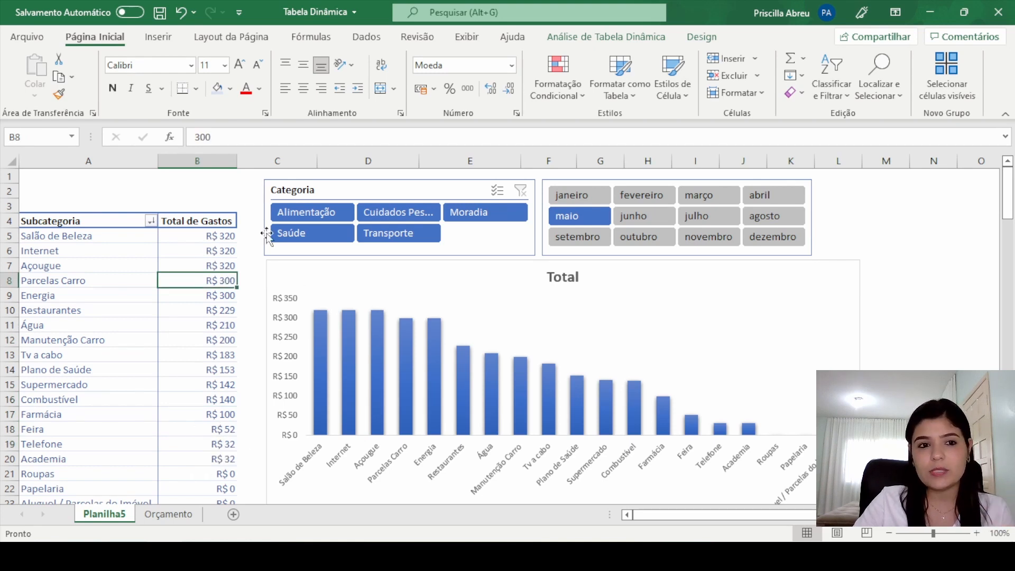
# Step: Show the pivot table's field list
pyautogui.click(653, 35)
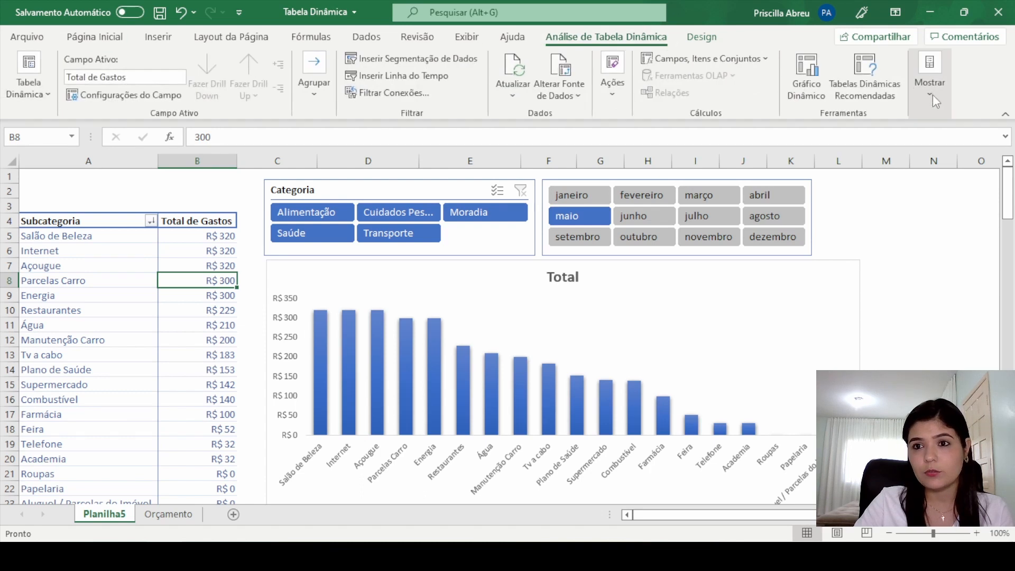
pyautogui.click(926, 79)
pyautogui.click(909, 144)
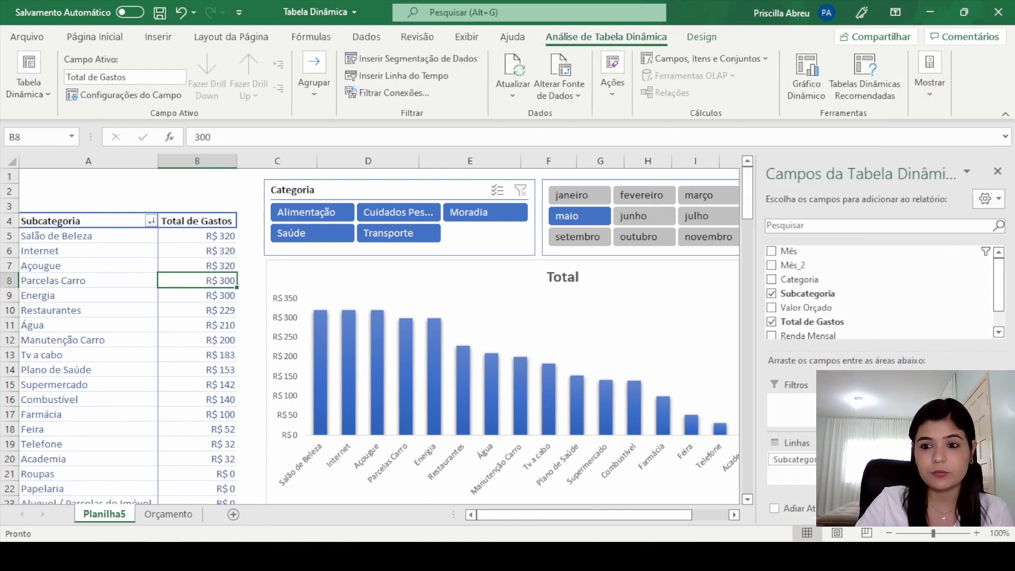
# Step: Summarize the Total de Gastos value field by Média
pyautogui.click(941, 460)
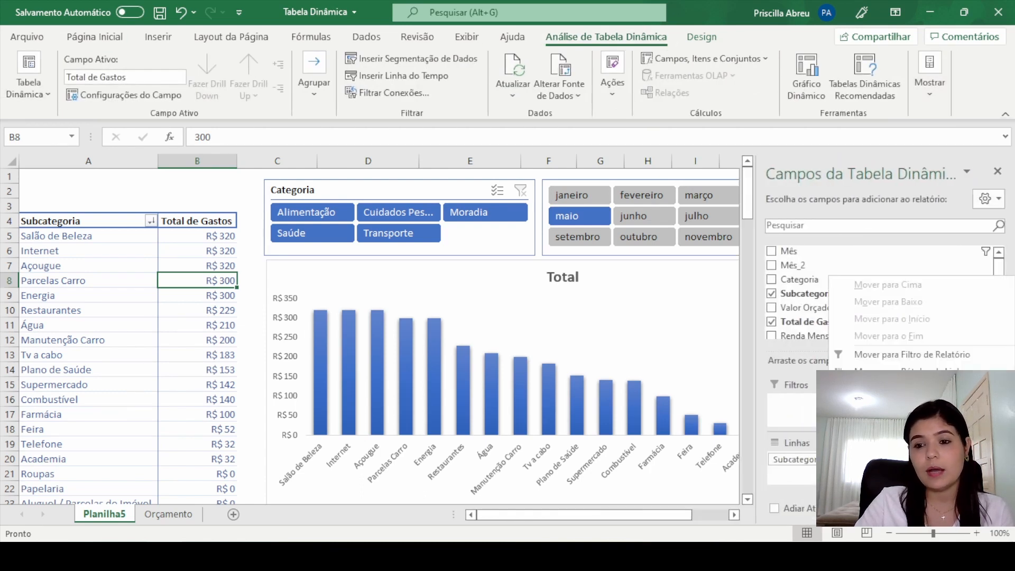
pyautogui.click(898, 449)
pyautogui.click(385, 356)
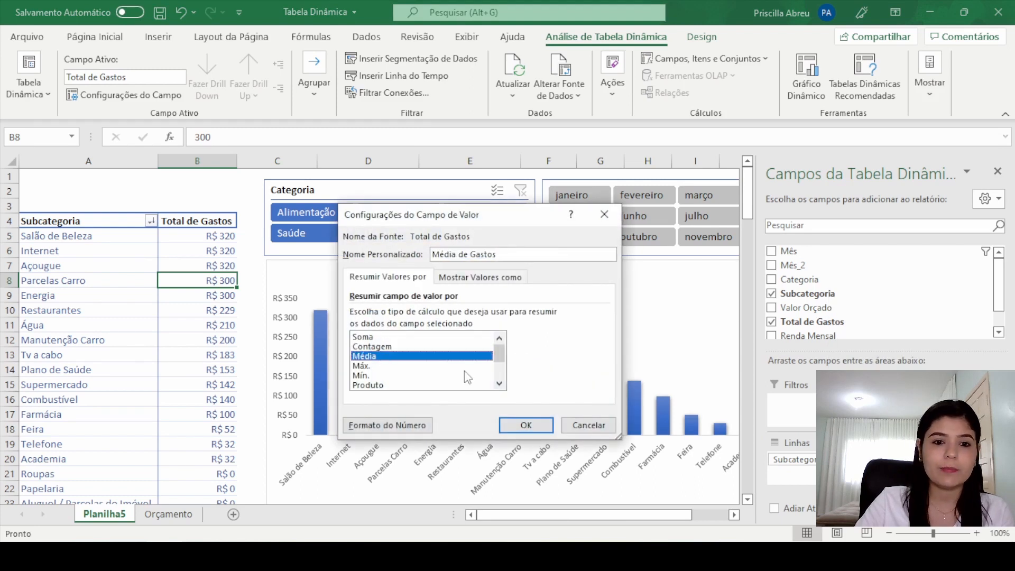
pyautogui.click(525, 425)
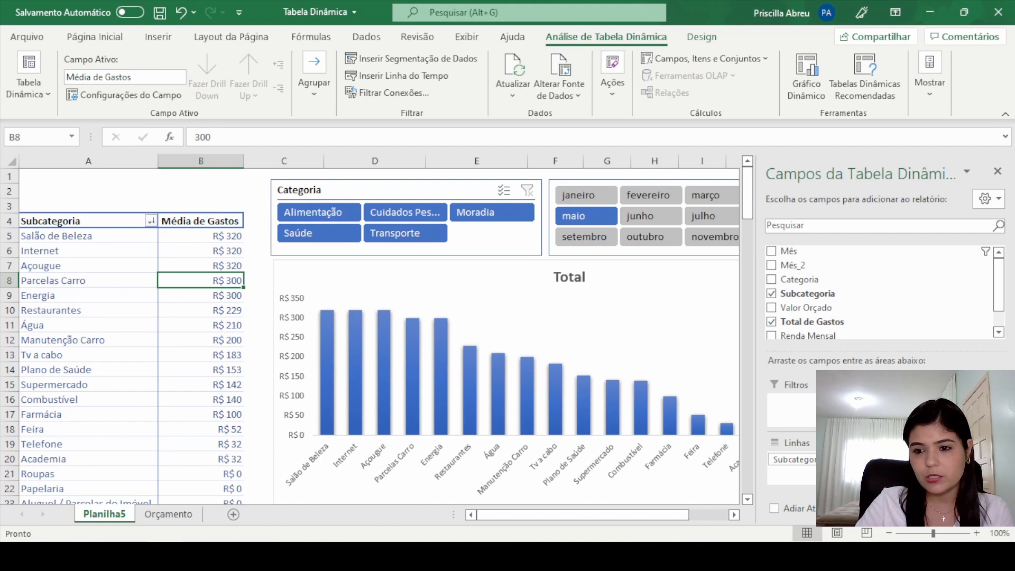
# Step: Summarize the Total de Gastos value field by Contagem and look over the pivot table
pyautogui.click(944, 459)
pyautogui.click(920, 443)
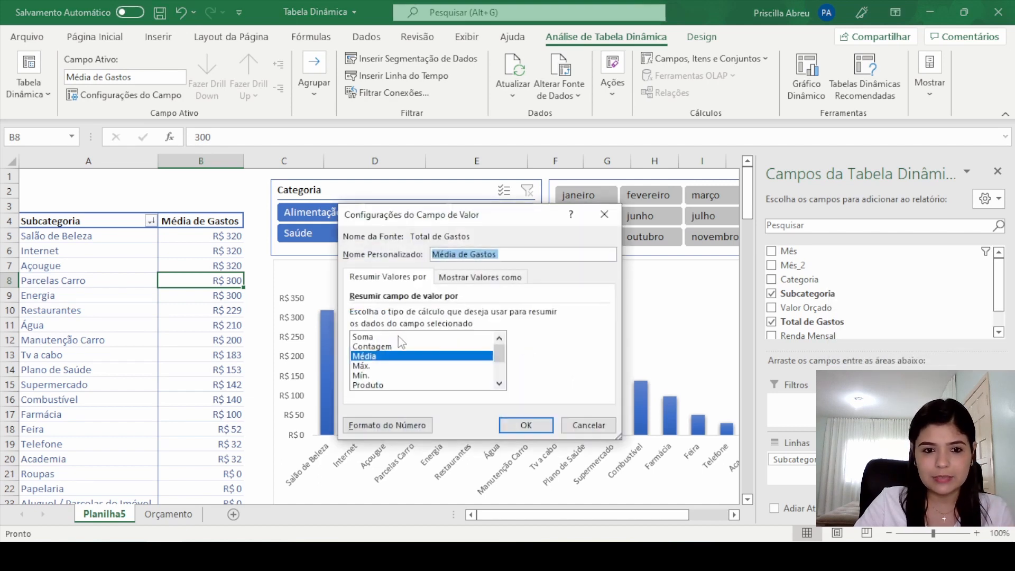
pyautogui.click(375, 346)
pyautogui.click(541, 426)
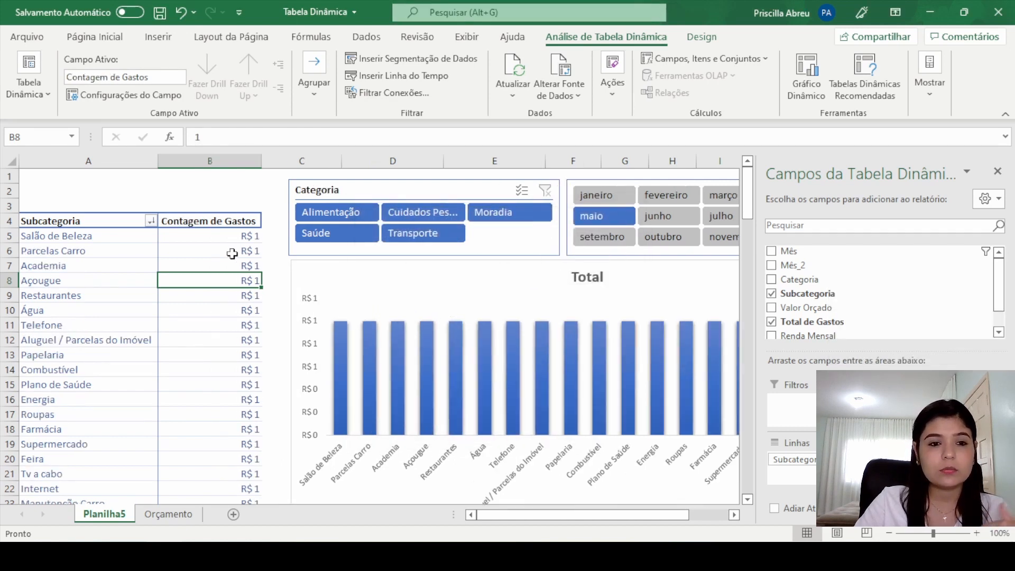
pyautogui.scroll(-6, 235, 259)
pyautogui.scroll(6, 248, 292)
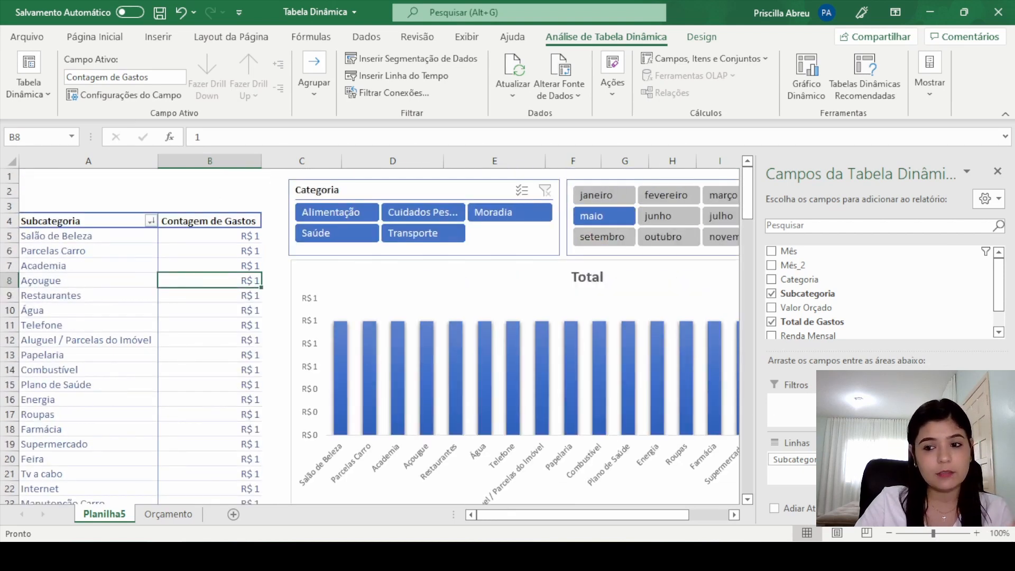
# Step: Set the Total de Gastos value field to be summarized by Soma
pyautogui.click(945, 459)
pyautogui.click(917, 442)
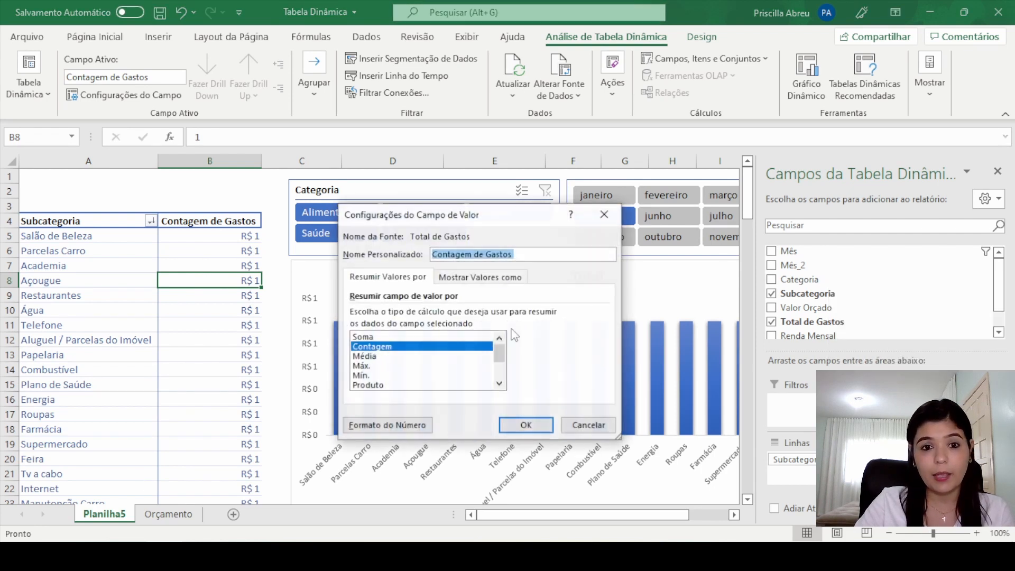
pyautogui.click(365, 336)
pyautogui.click(526, 425)
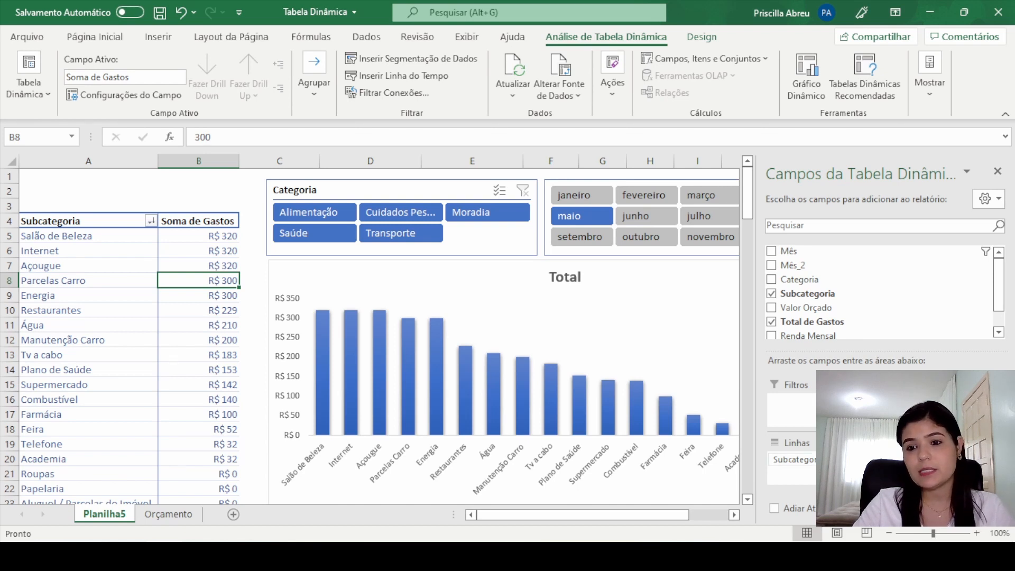
# Step: Move the Subcategoria field from rows to columns, hide the field list and look over the horizontal pivot table layout
pyautogui.moveTo(825, 459); pyautogui.dragTo(940, 409)
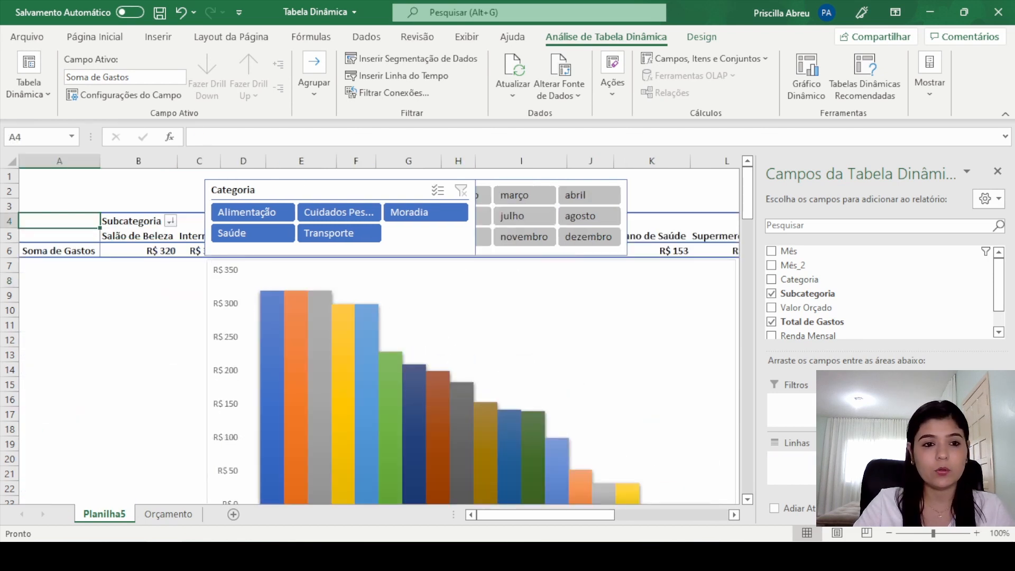
pyautogui.click(997, 172)
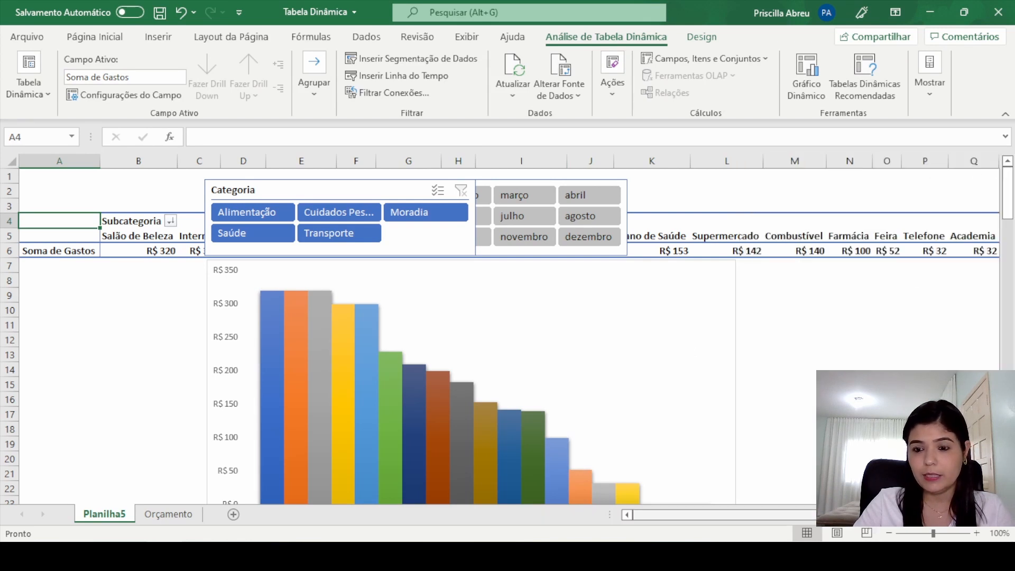
pyautogui.hscroll(3, 872, 514)
pyautogui.hscroll(-3, 872, 514)
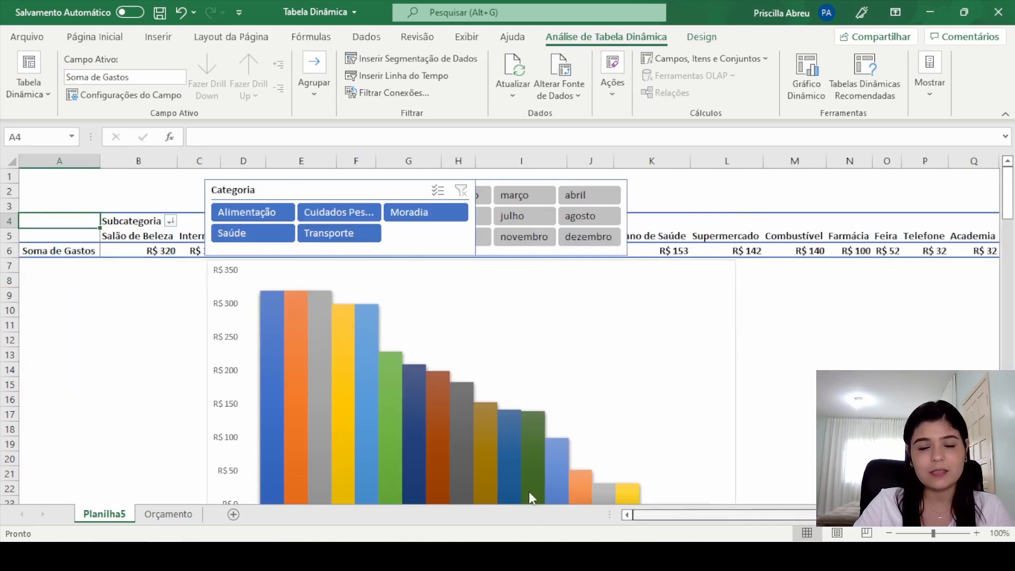
# Step: Show the pivot table's field list again and move Subcategoria from columns back to rows
pyautogui.click(76, 246)
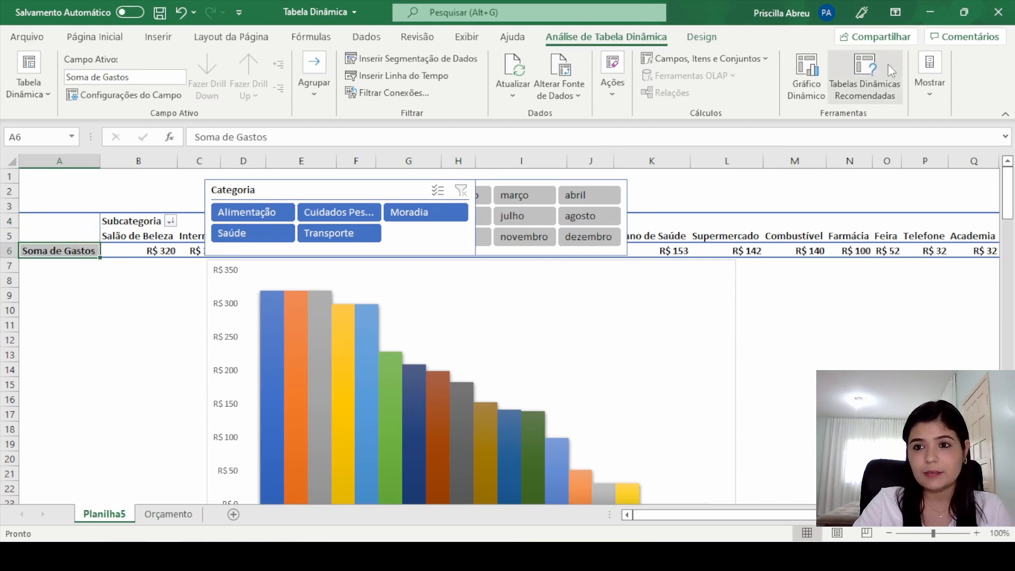
pyautogui.click(932, 82)
pyautogui.click(913, 139)
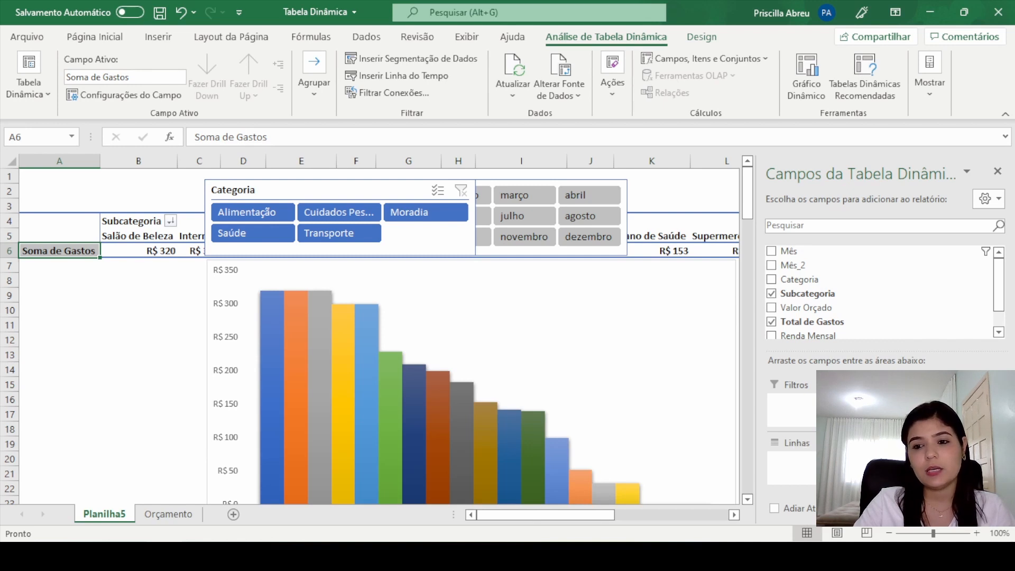
pyautogui.moveTo(922, 402); pyautogui.dragTo(808, 465)
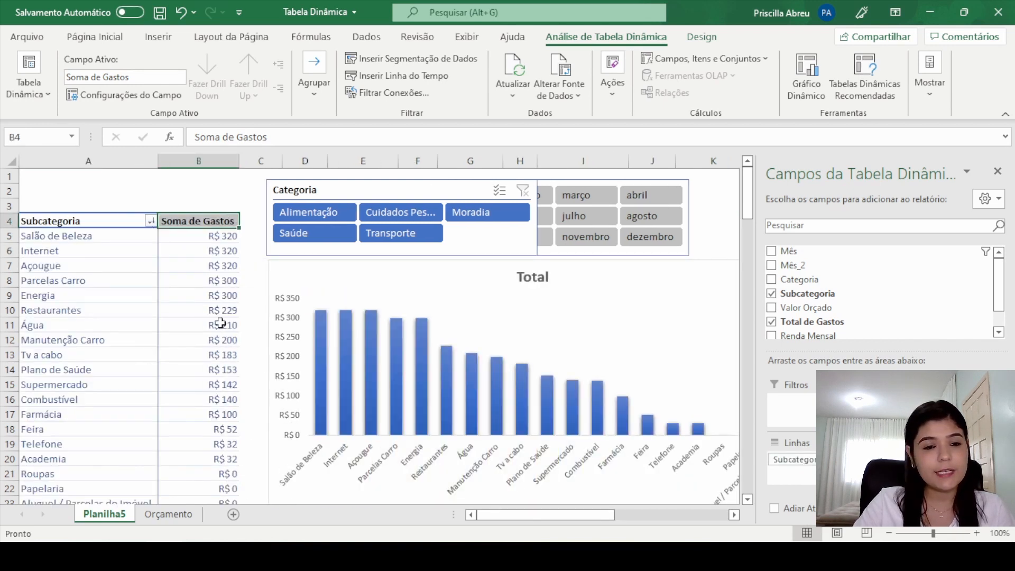
pyautogui.click(214, 193)
pyautogui.click(248, 339)
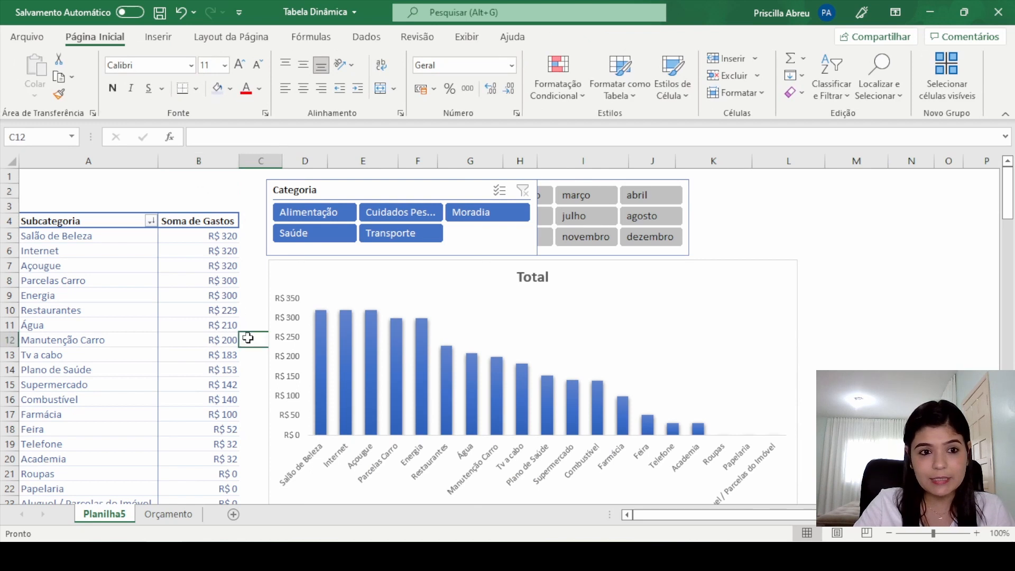
# Step: Hide the pivot table's field list and place the Mês slicer beside the Categoria slicer so they do not overlap
pyautogui.click(209, 337)
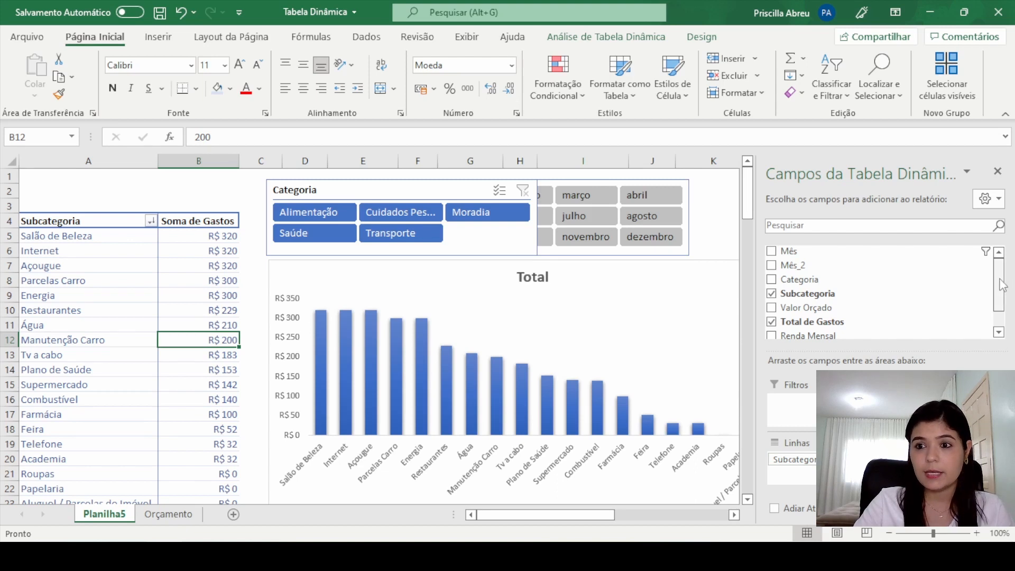
pyautogui.moveTo(999, 285)
pyautogui.mouseDown()
pyautogui.moveTo(998, 303)
pyautogui.moveTo(998, 280)
pyautogui.mouseUp()
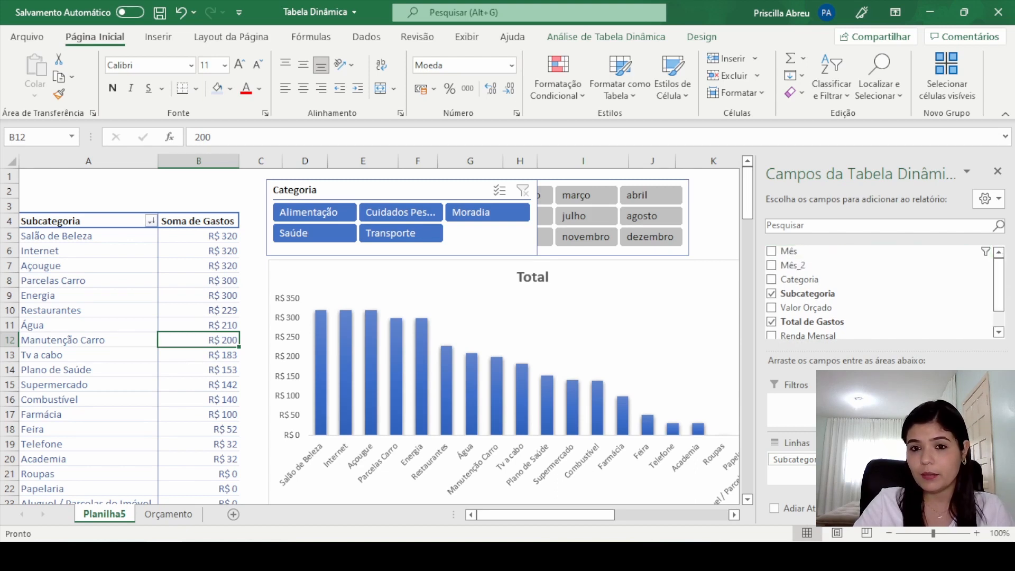
pyautogui.click(998, 171)
pyautogui.moveTo(666, 180); pyautogui.dragTo(790, 177)
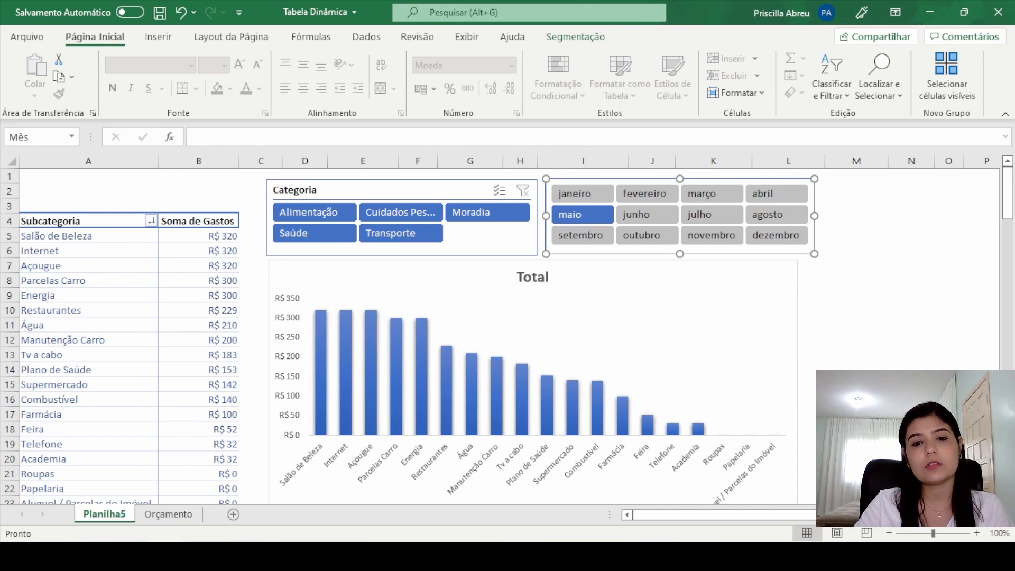
pyautogui.click(856, 340)
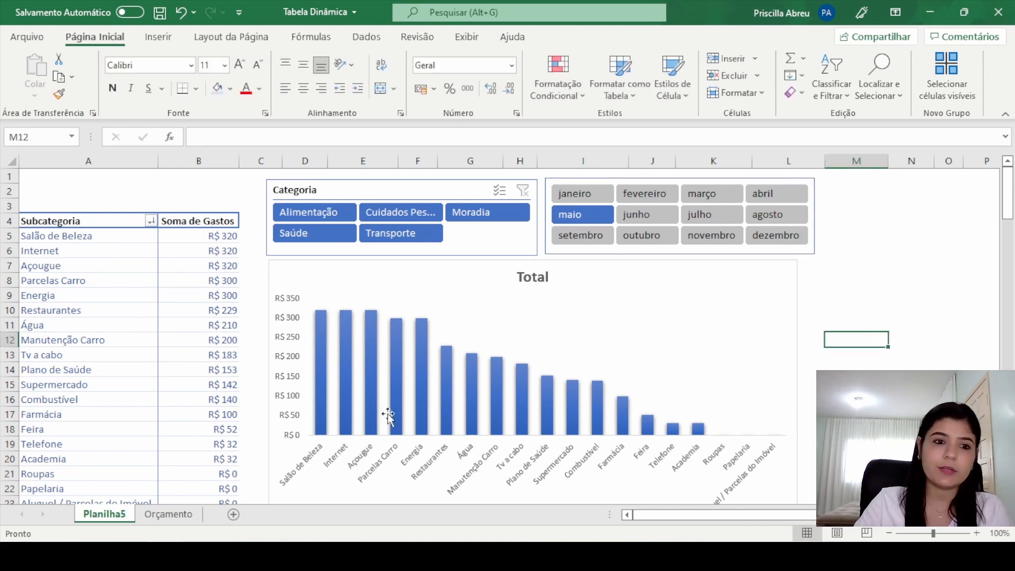